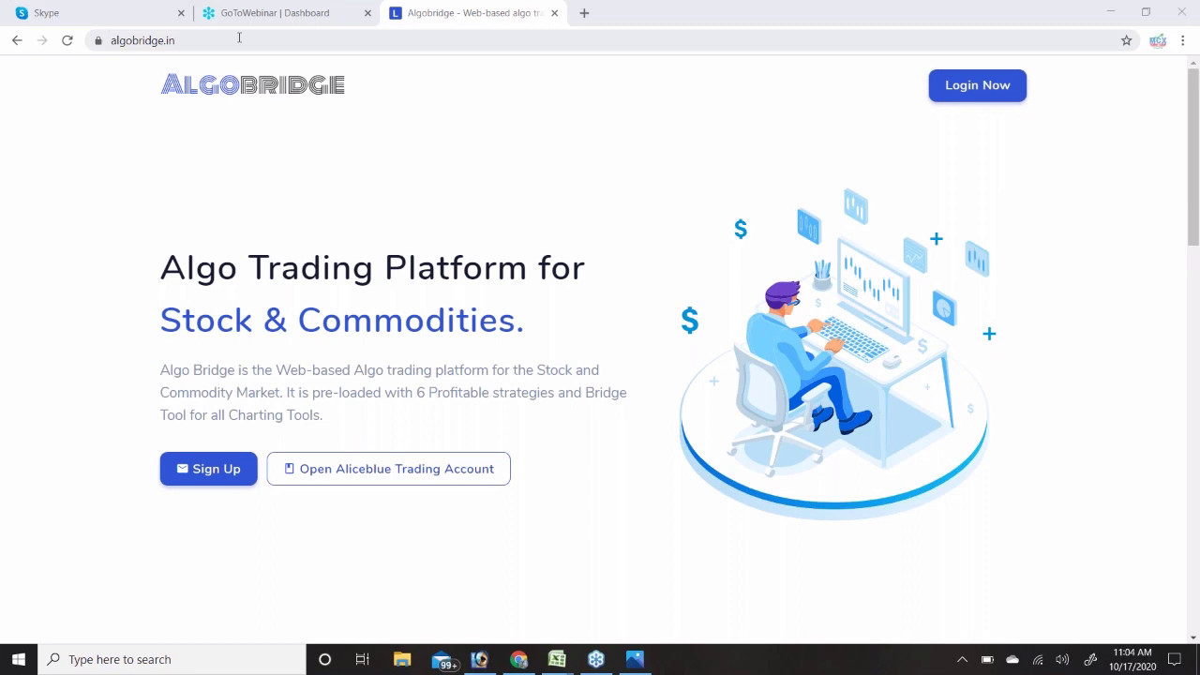
- Go from the AlgoBridge homepage to its login page and then to the Sign Up form
left_click(239, 37)
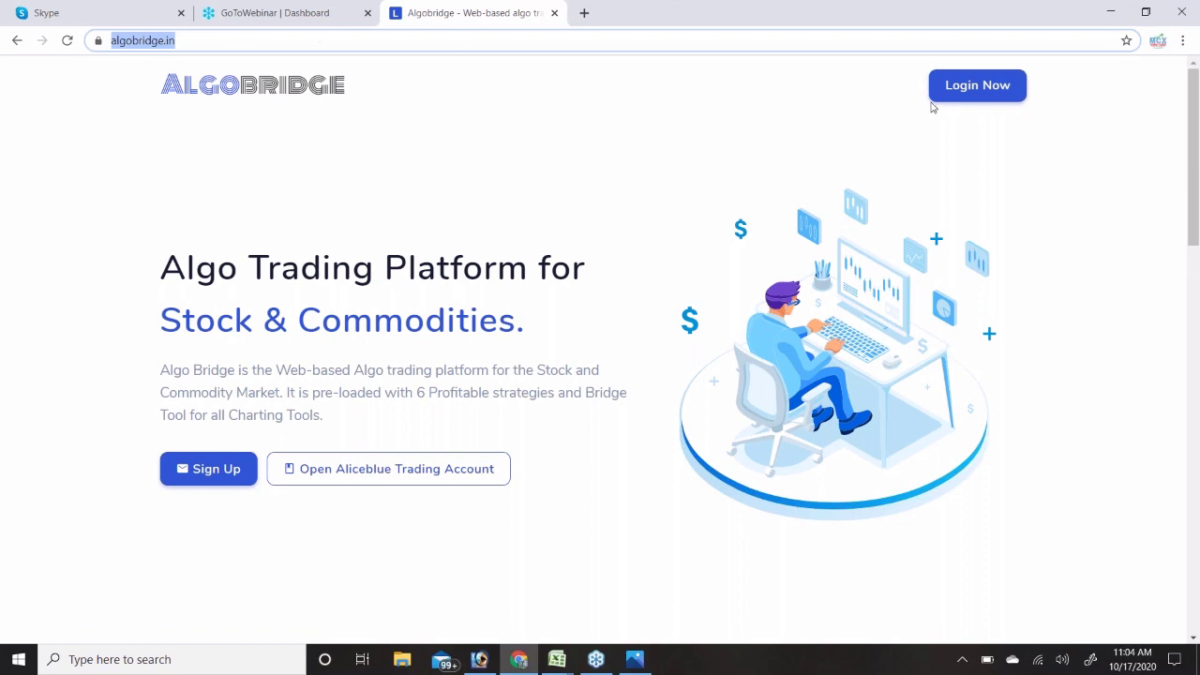
left_click(977, 94)
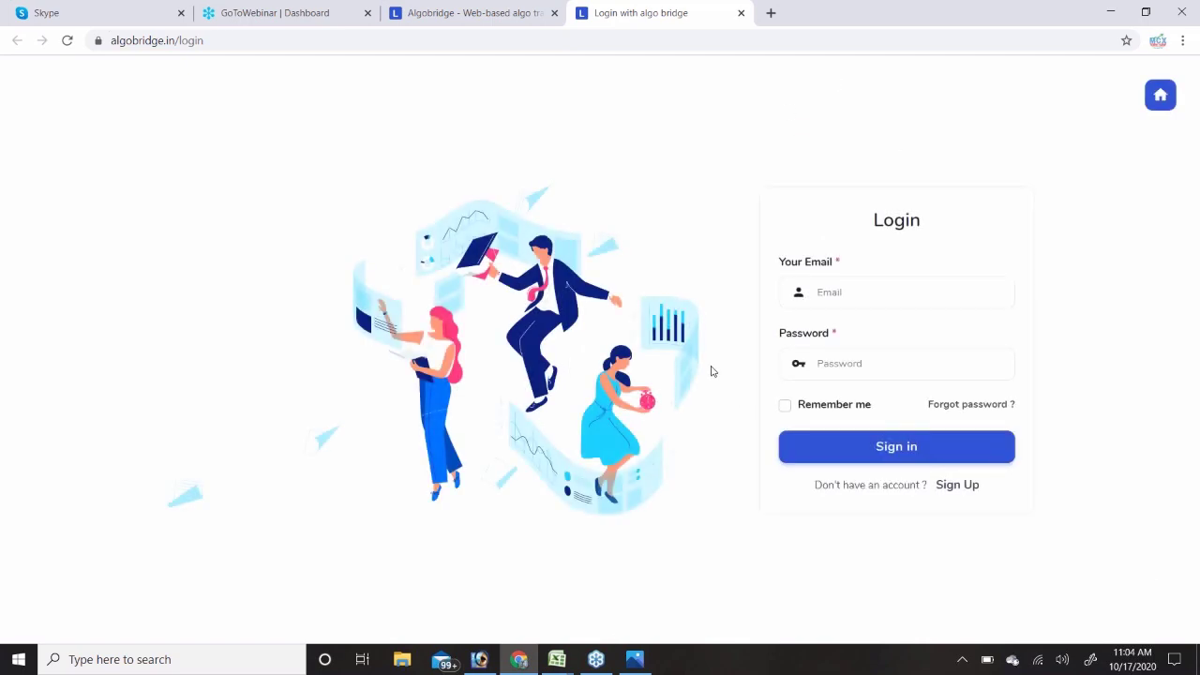
left_click(957, 484)
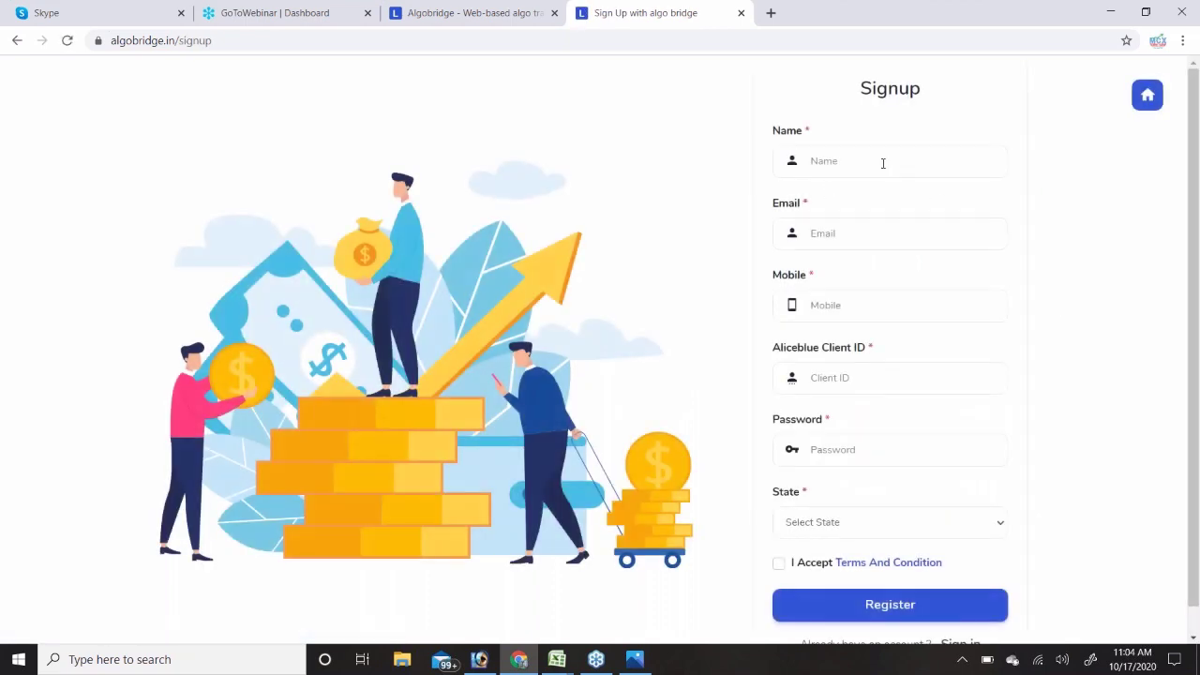
- Fill in the full name, e-mail address and mobile number on the signup form
left_click(869, 166)
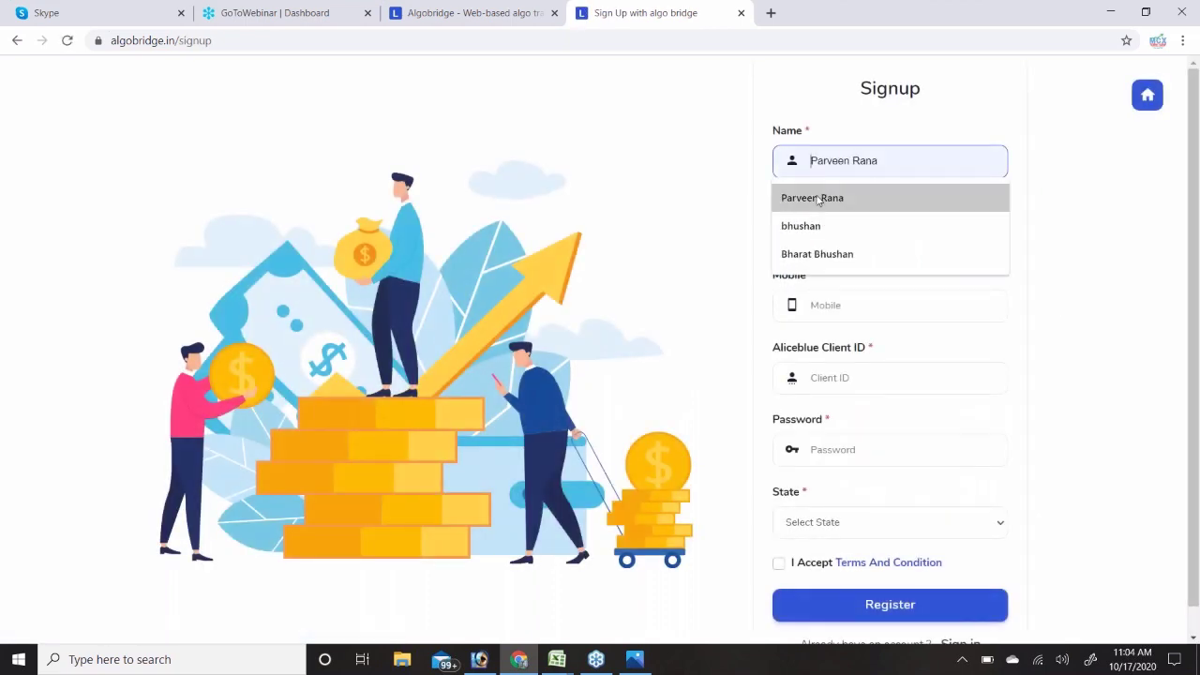
left_click(856, 198)
left_click(838, 232)
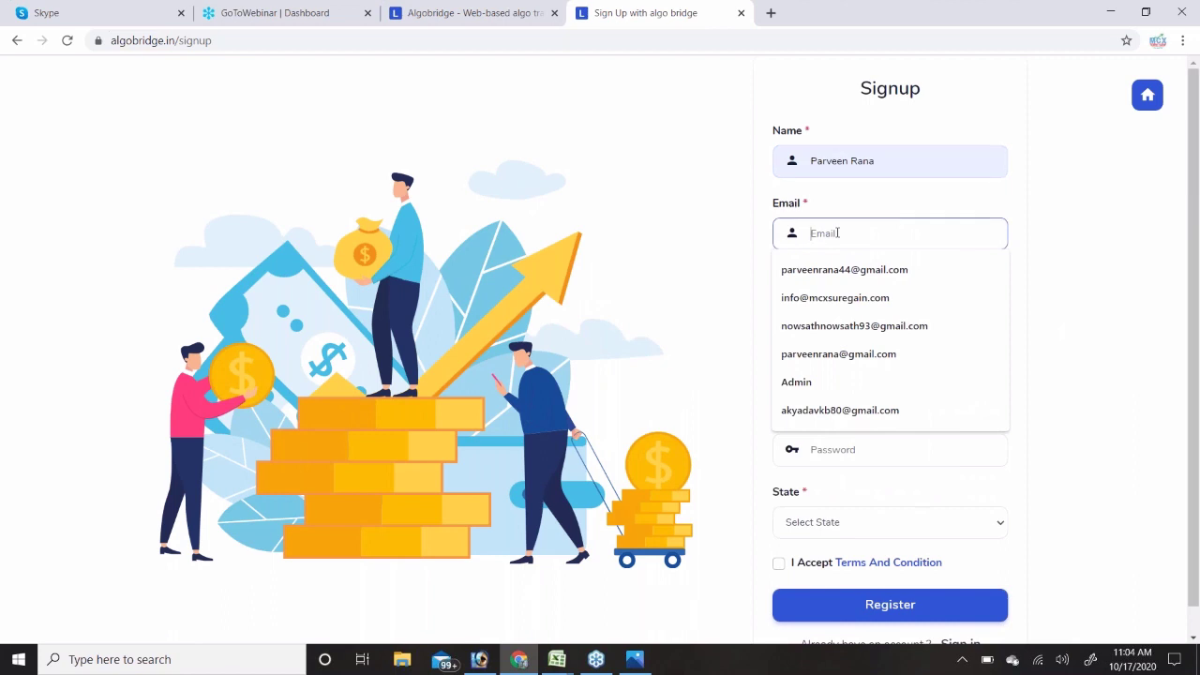
type("ccare")
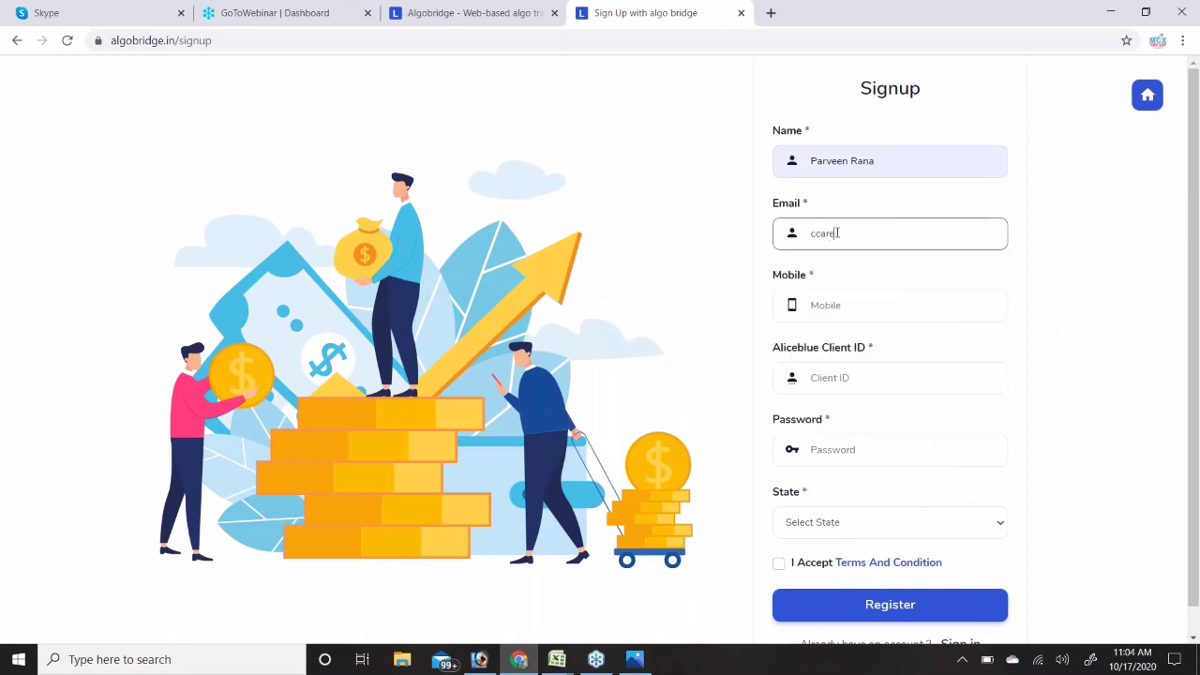
key("BackSpace")
key("BackSpace")
key("BackSpace")
key("BackSpace")
key("BackSpace")
type("algo")
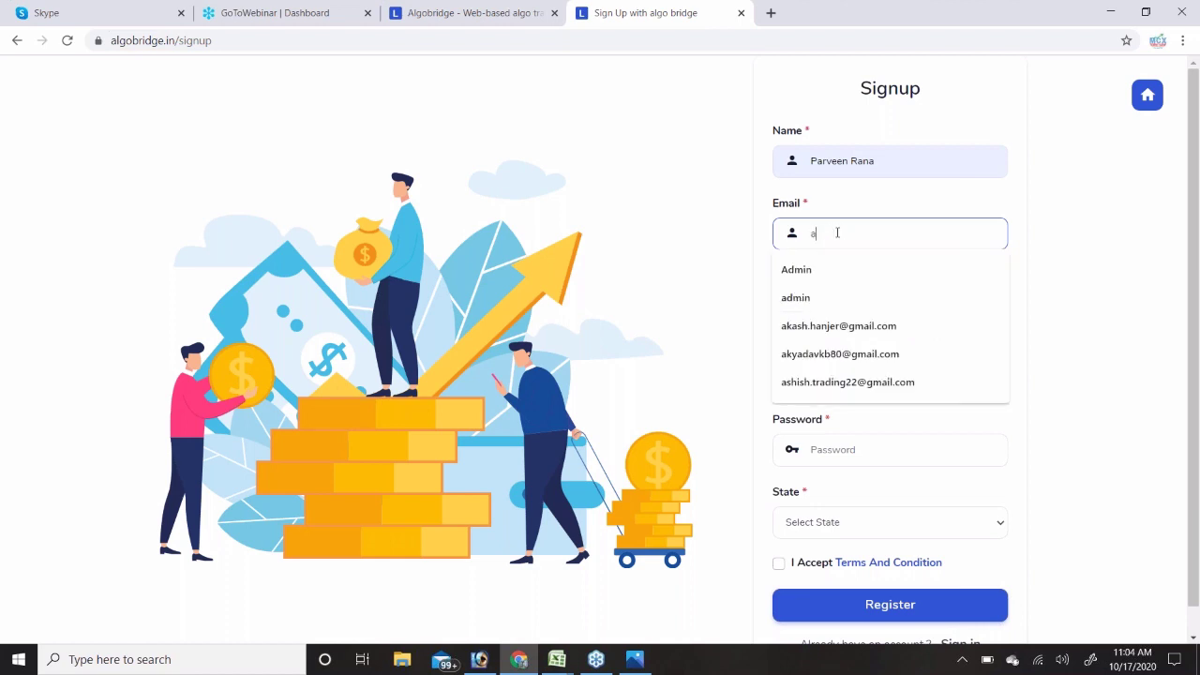
key("BackSpace")
key("BackSpace")
key("BackSpace")
key("BackSpace")
key("BackSpace")
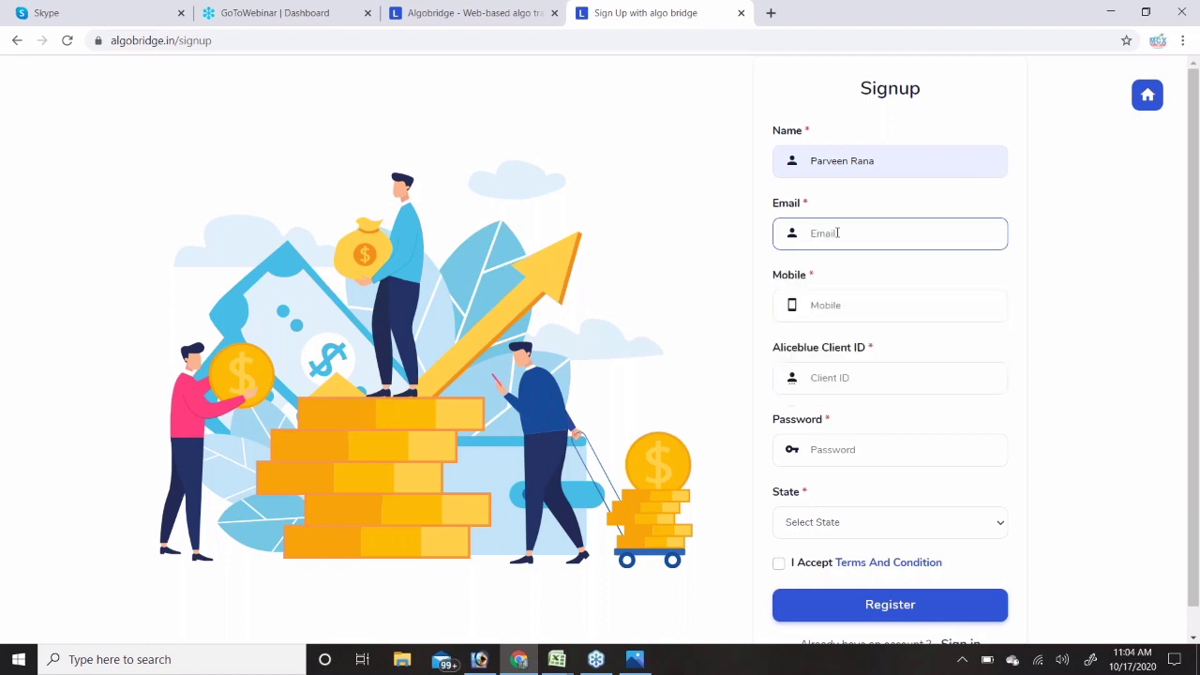
type("inf")
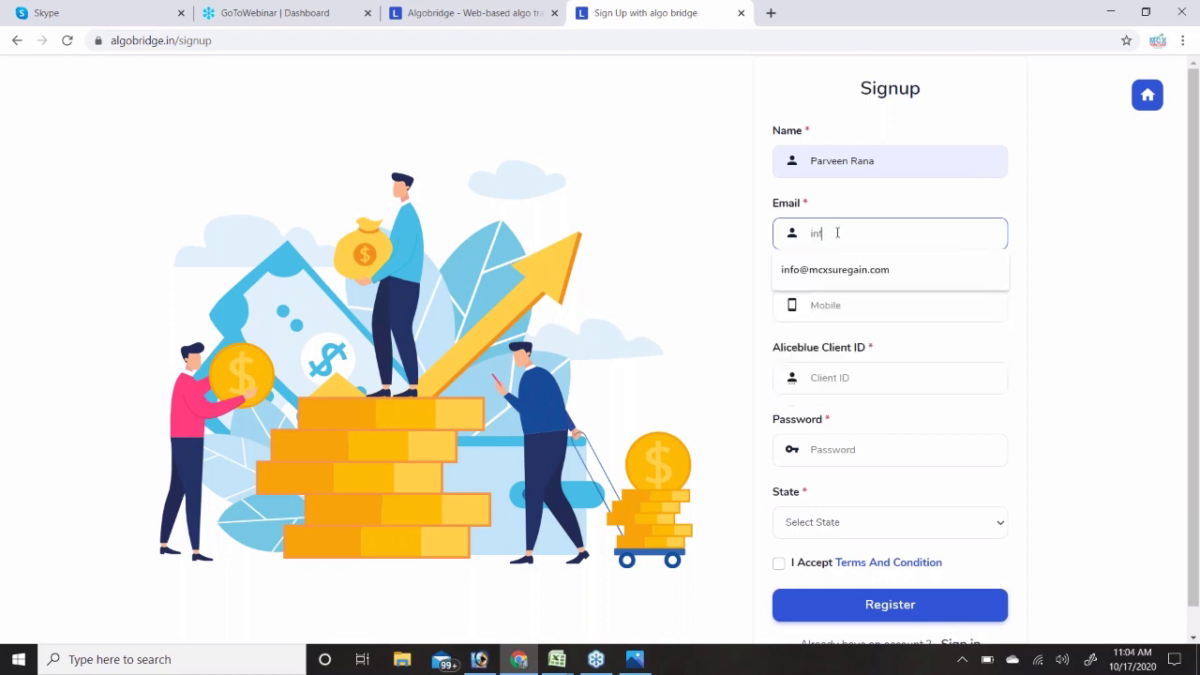
left_click(851, 273)
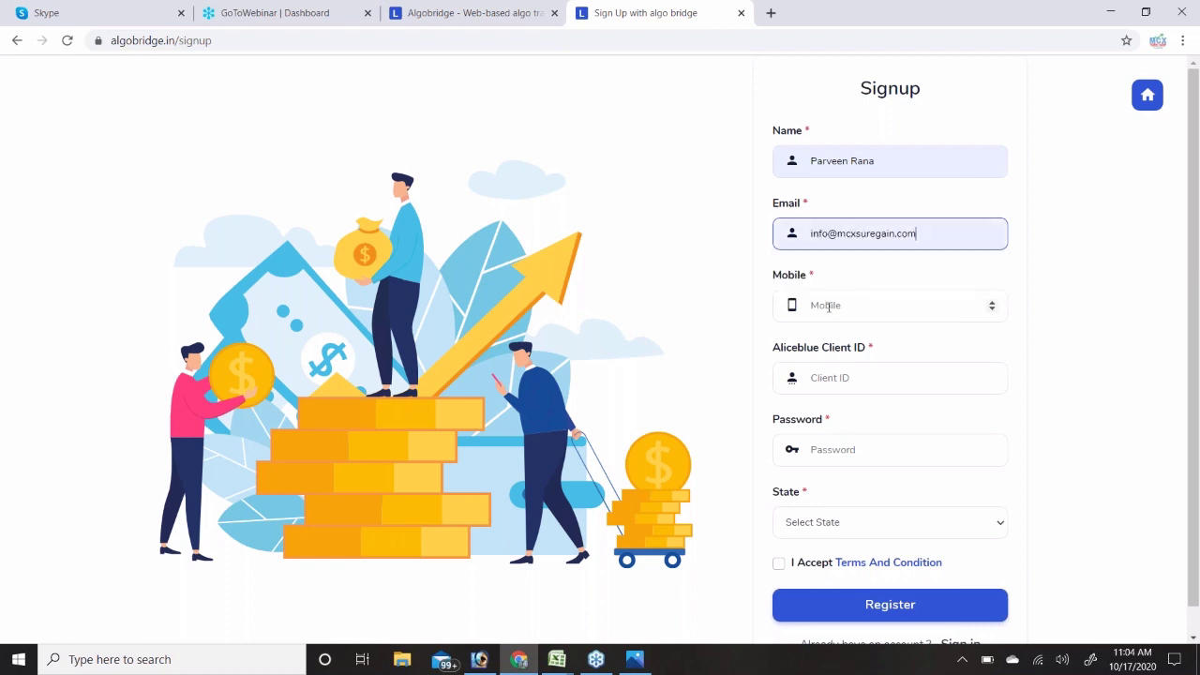
left_click(827, 305)
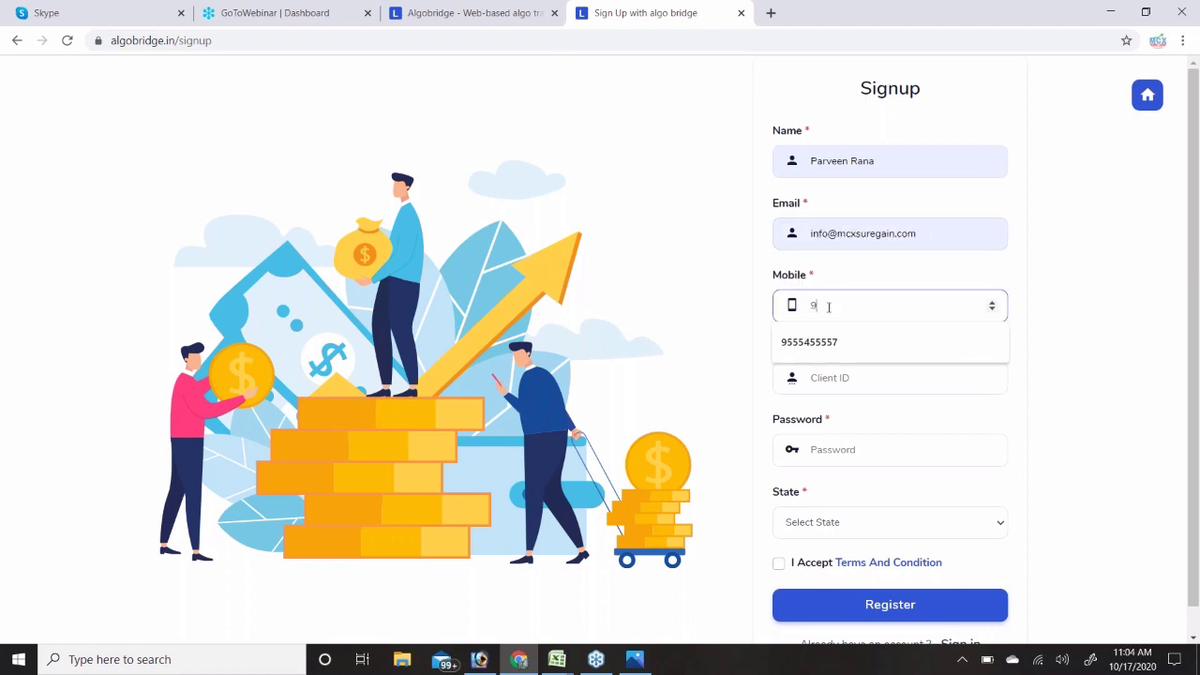
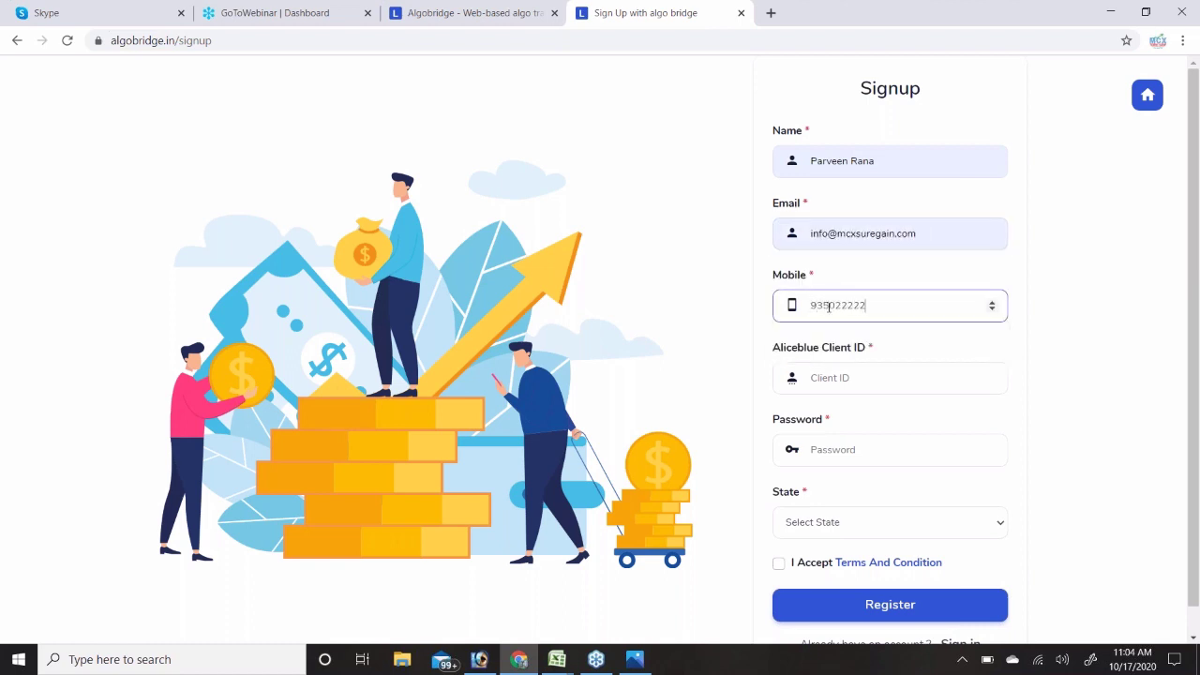
- Enter the Aliceblue client ID and password, choose state Haryana, accept the terms and register
left_click(824, 379)
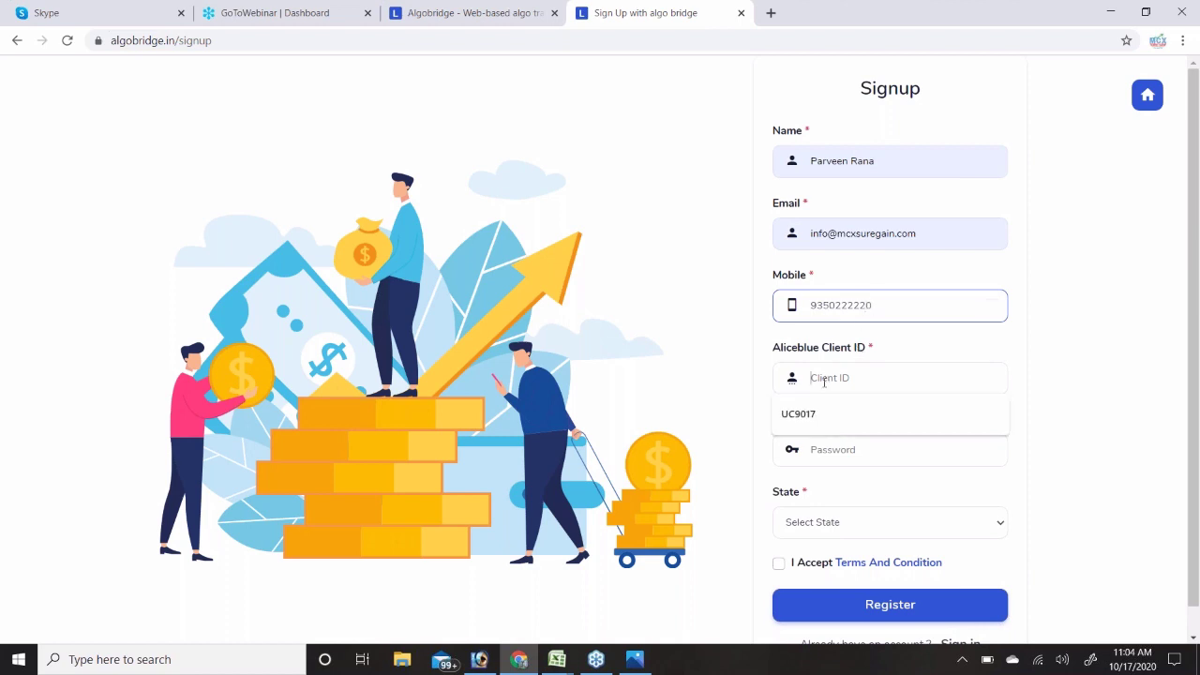
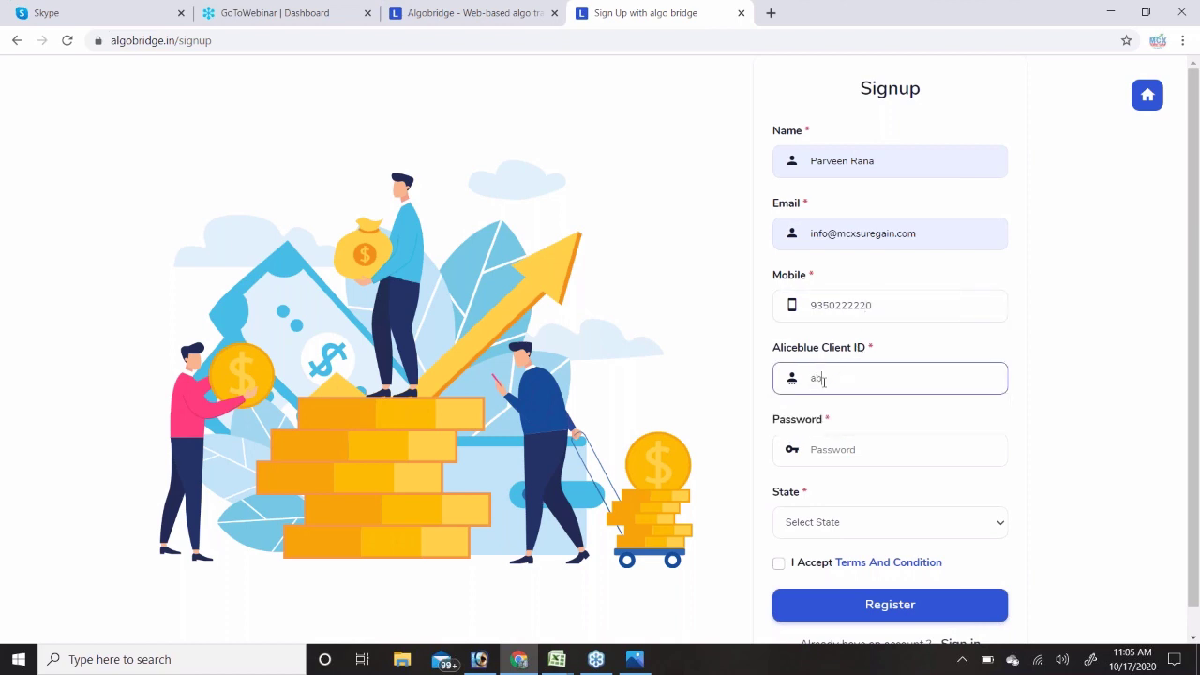
scroll(830, 412, "down", 1)
left_click(831, 415)
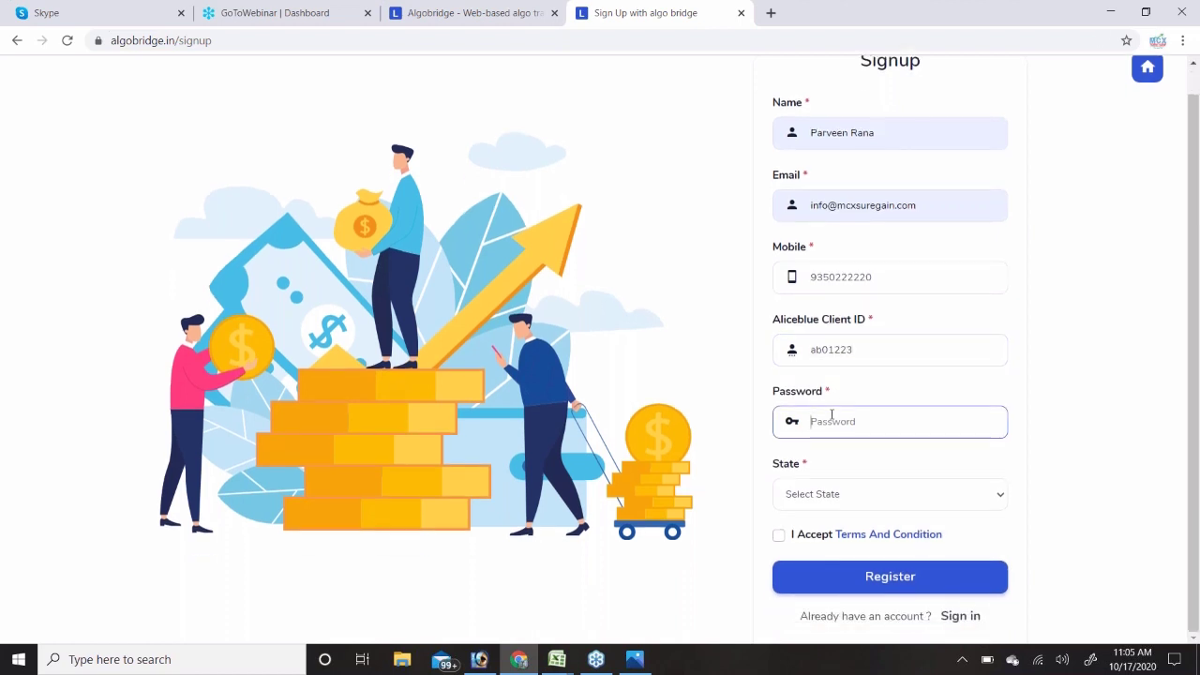
left_click(829, 493)
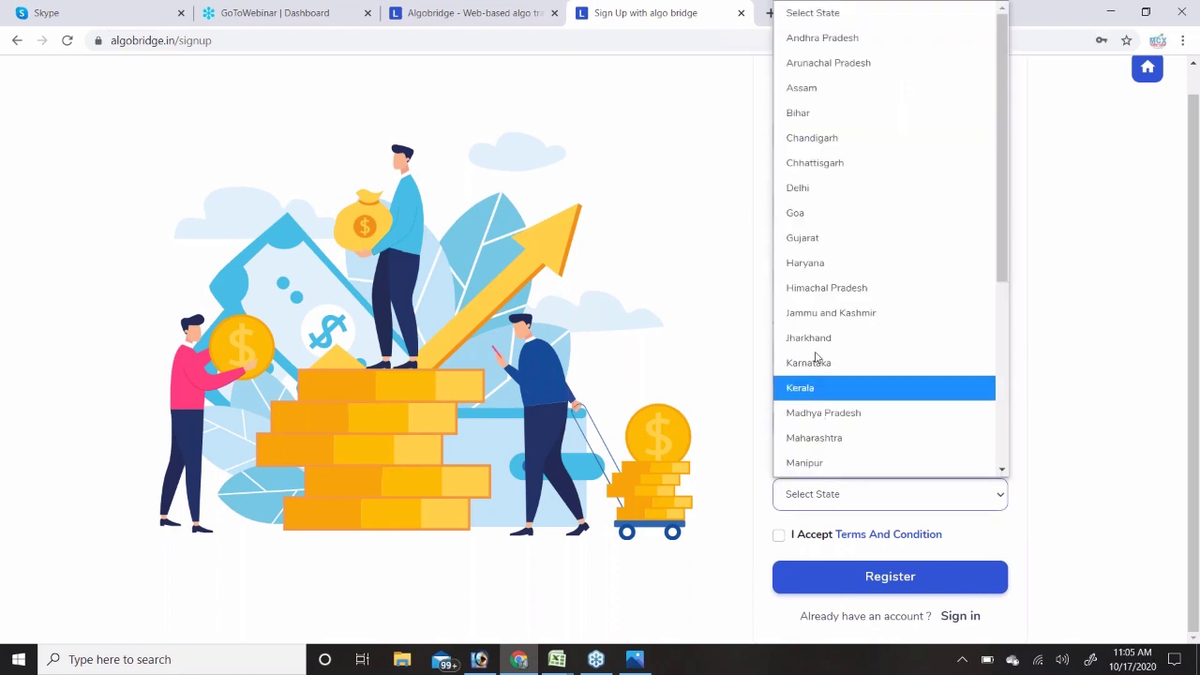
left_click(825, 260)
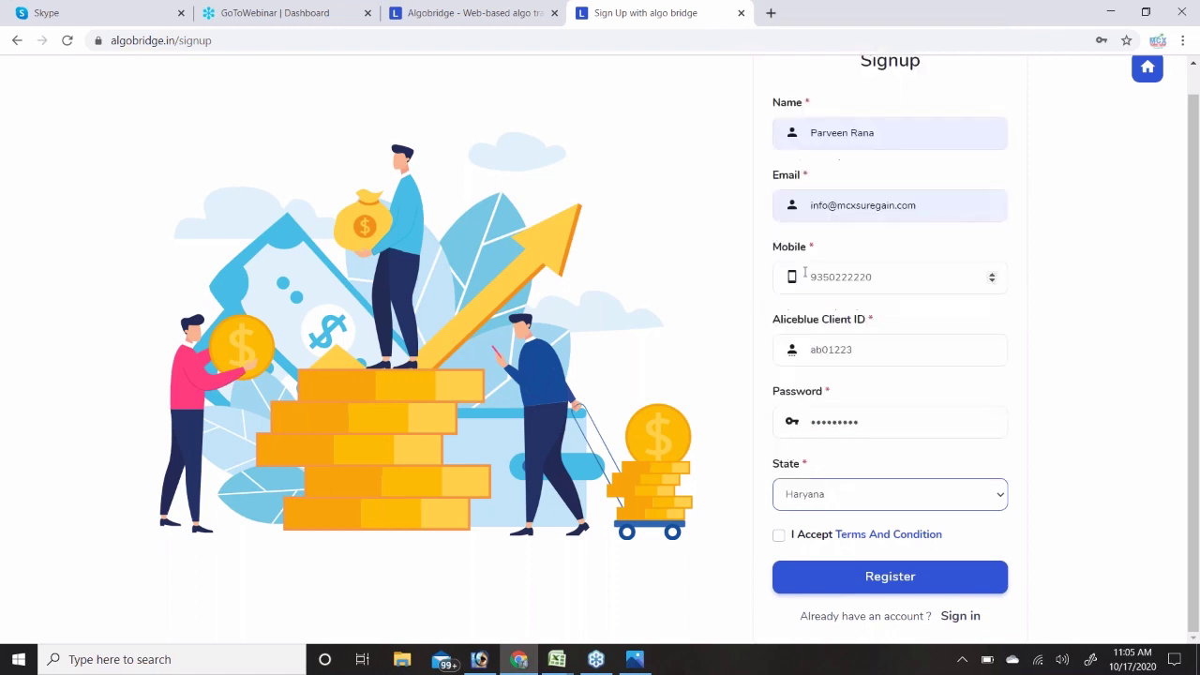
left_click(778, 535)
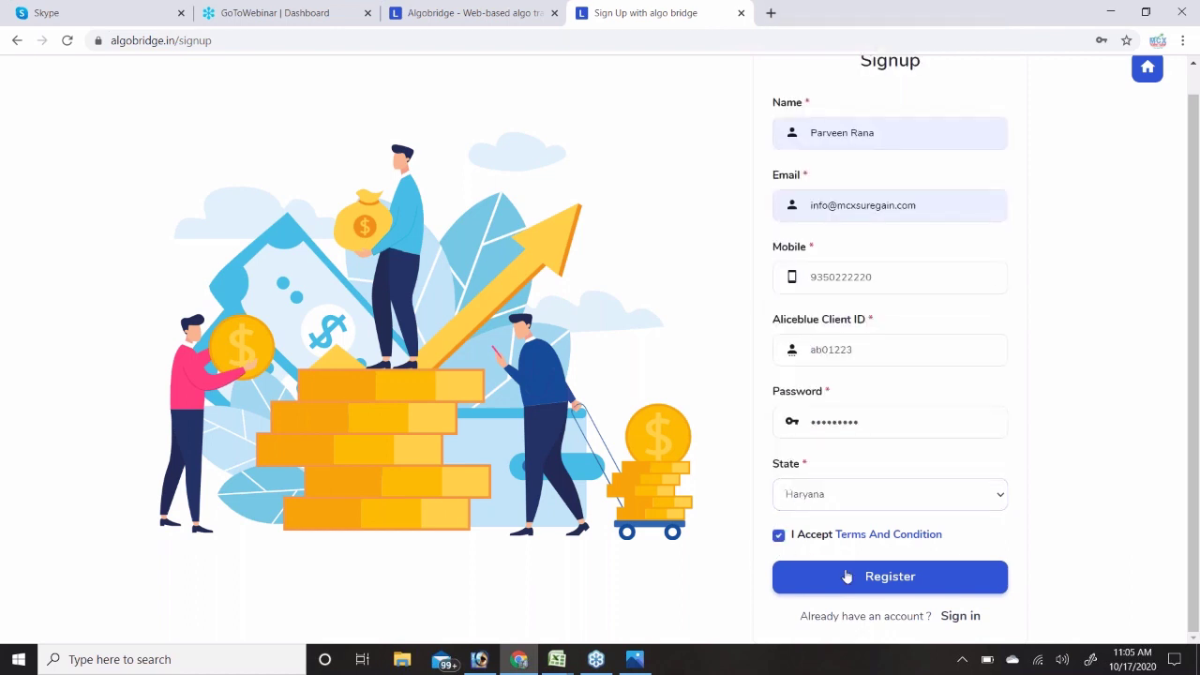
left_click(892, 579)
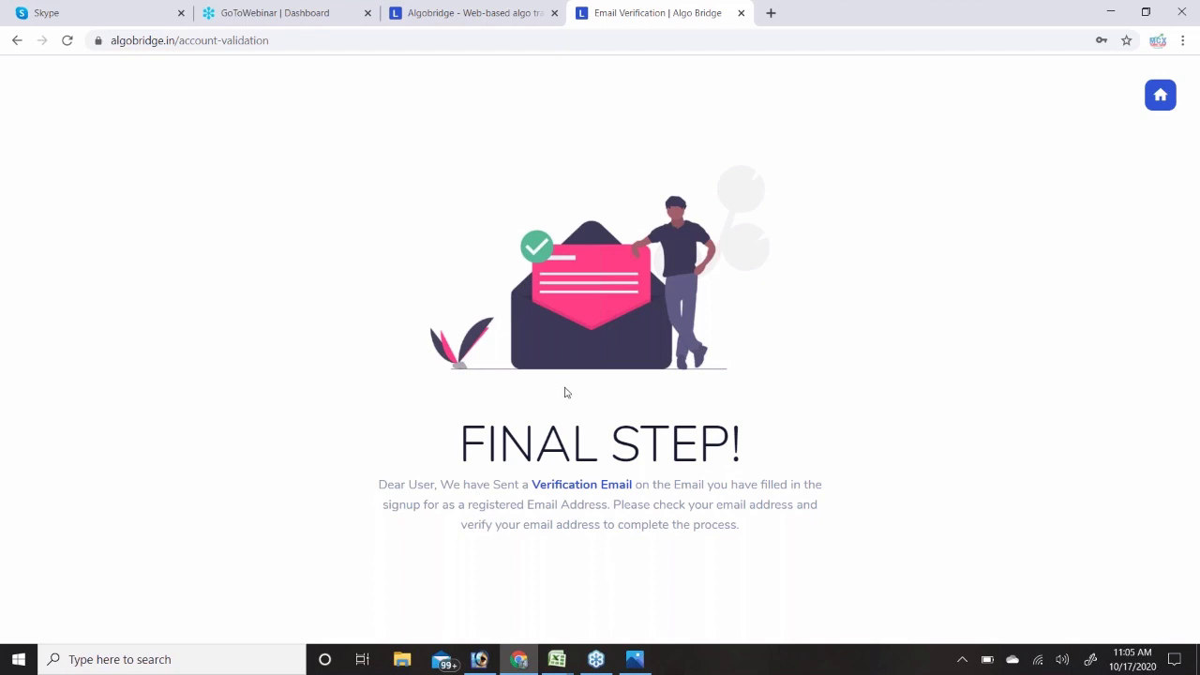
- Open Gmail in a new tab and switch to the account used for signup
left_click(771, 14)
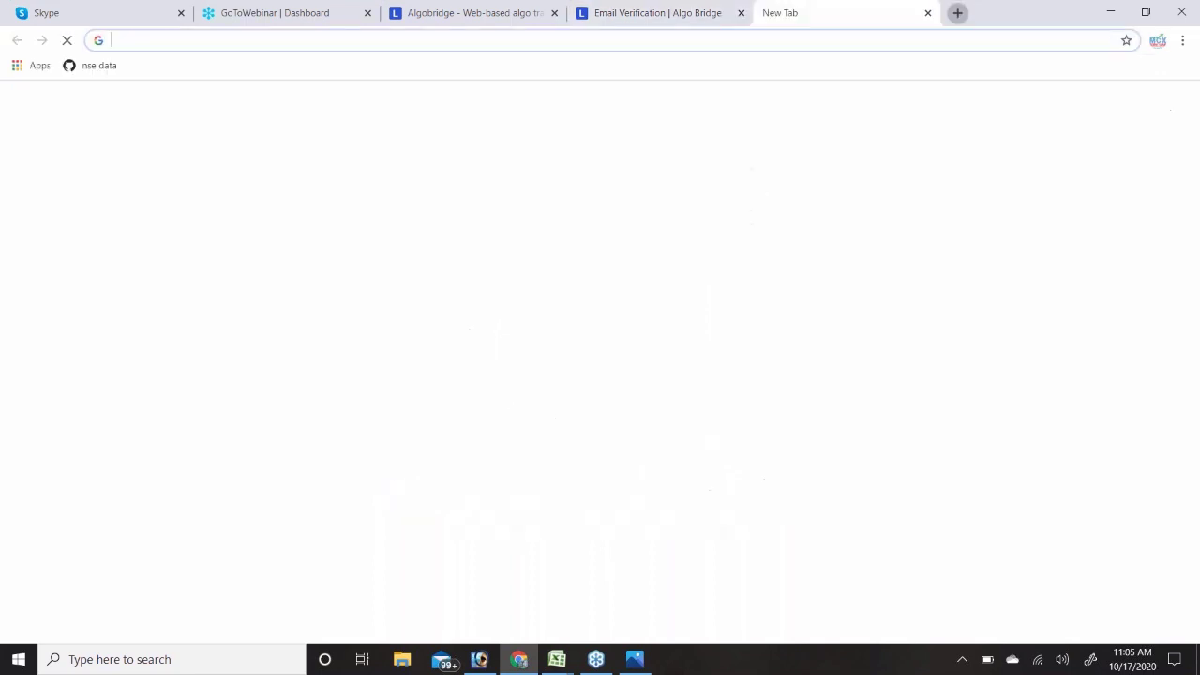
type("gmail.com")
key("Return")
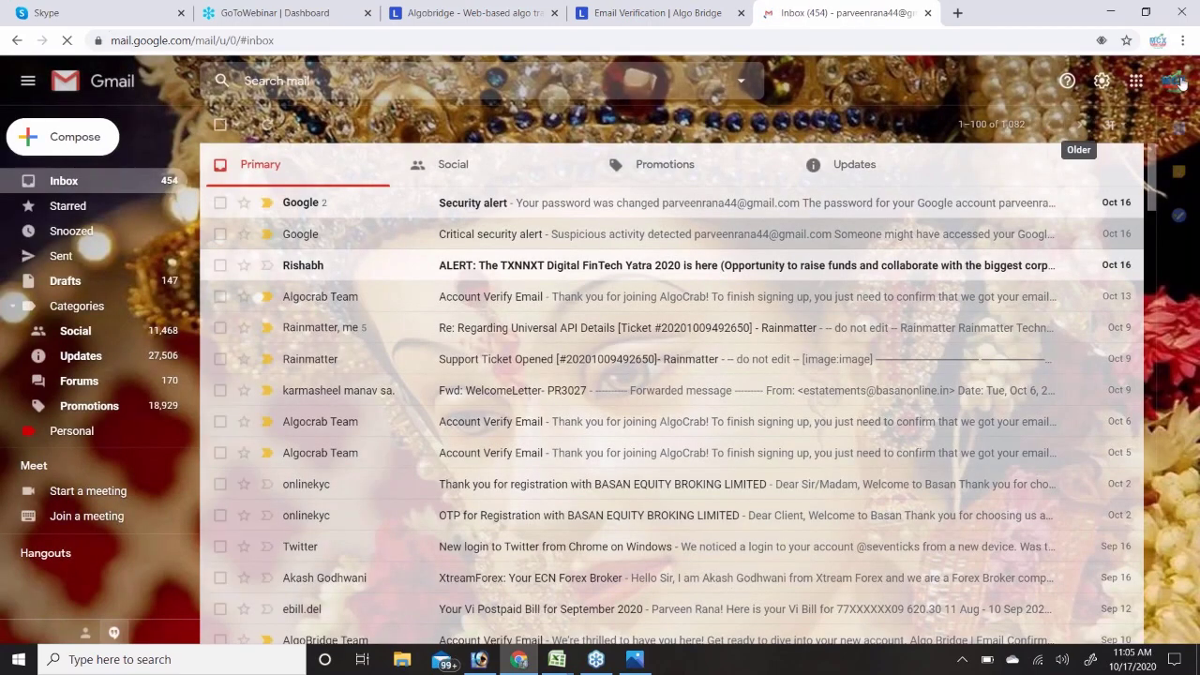
left_click(1174, 83)
left_click(1008, 495)
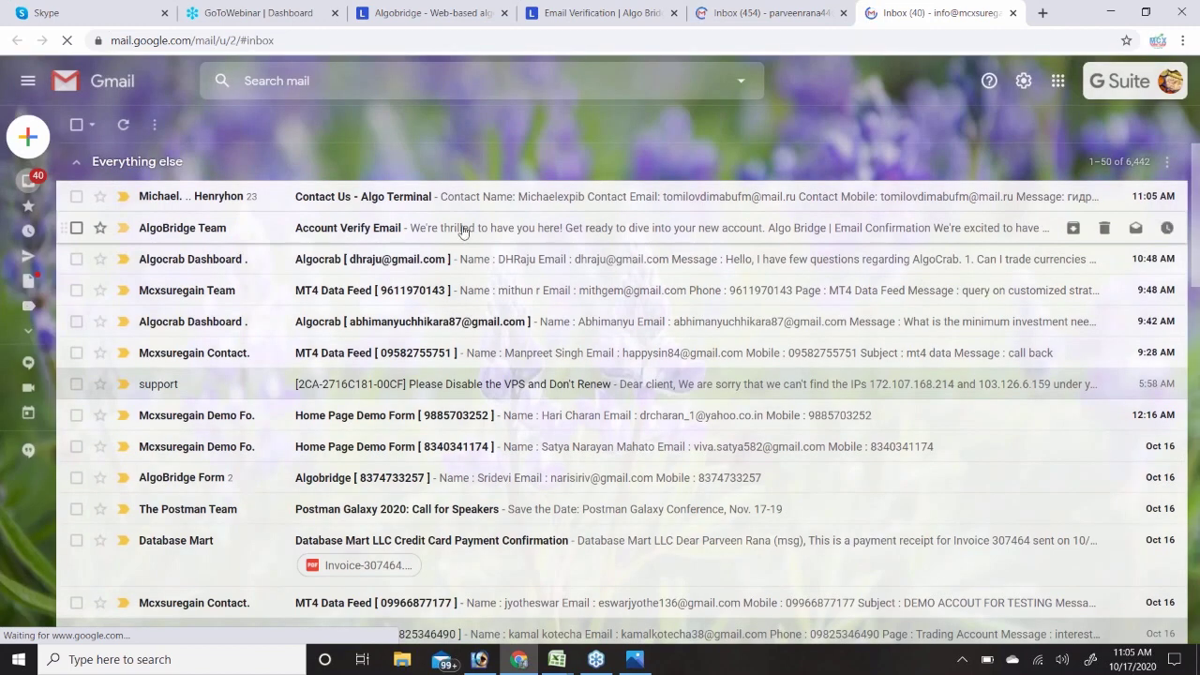
- Open the Account Verify Email message and confirm the AlgoBridge account
left_click(460, 228)
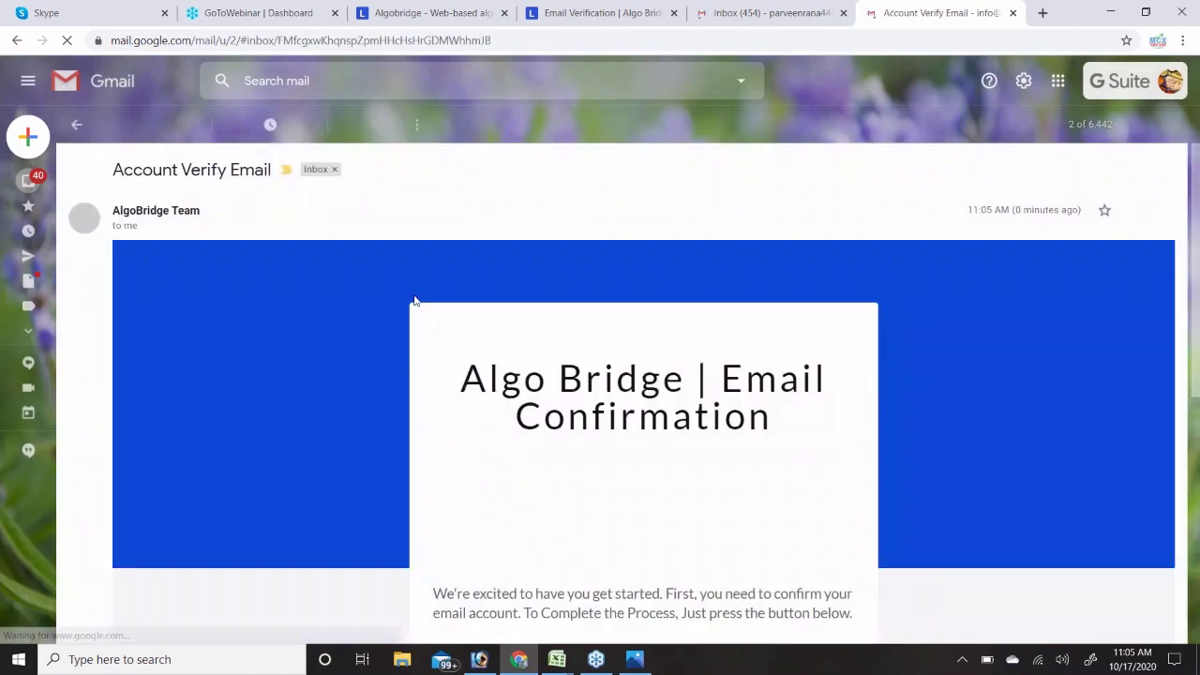
scroll(718, 332, "down", 3)
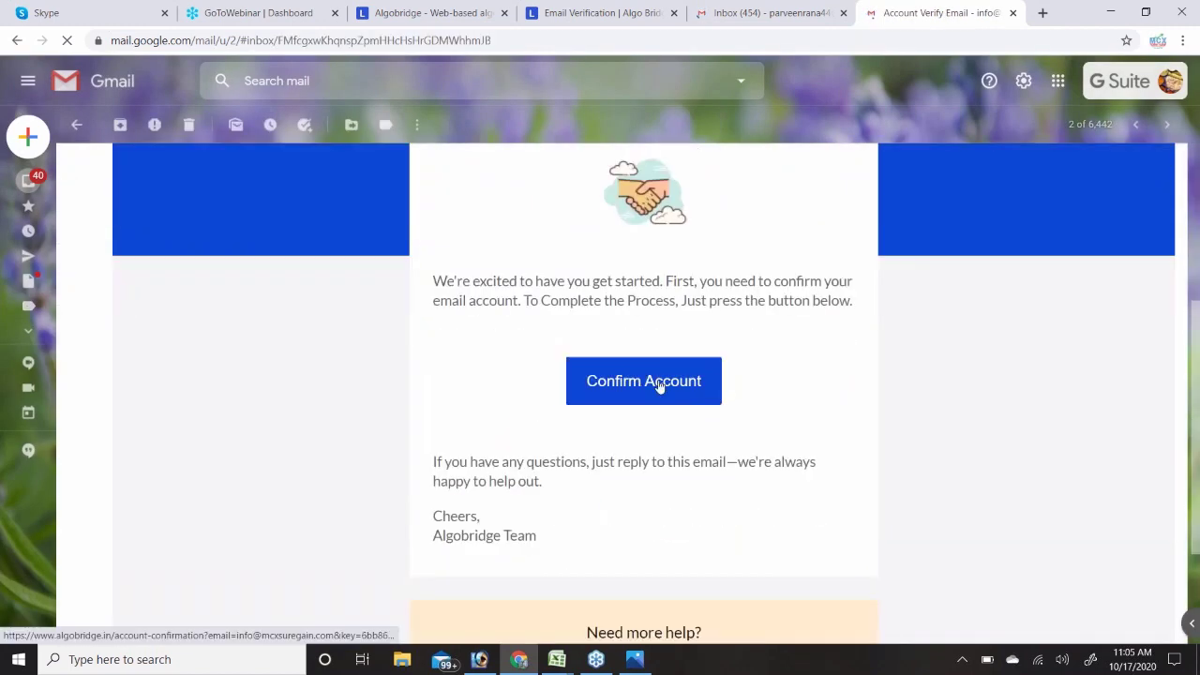
left_click(649, 384)
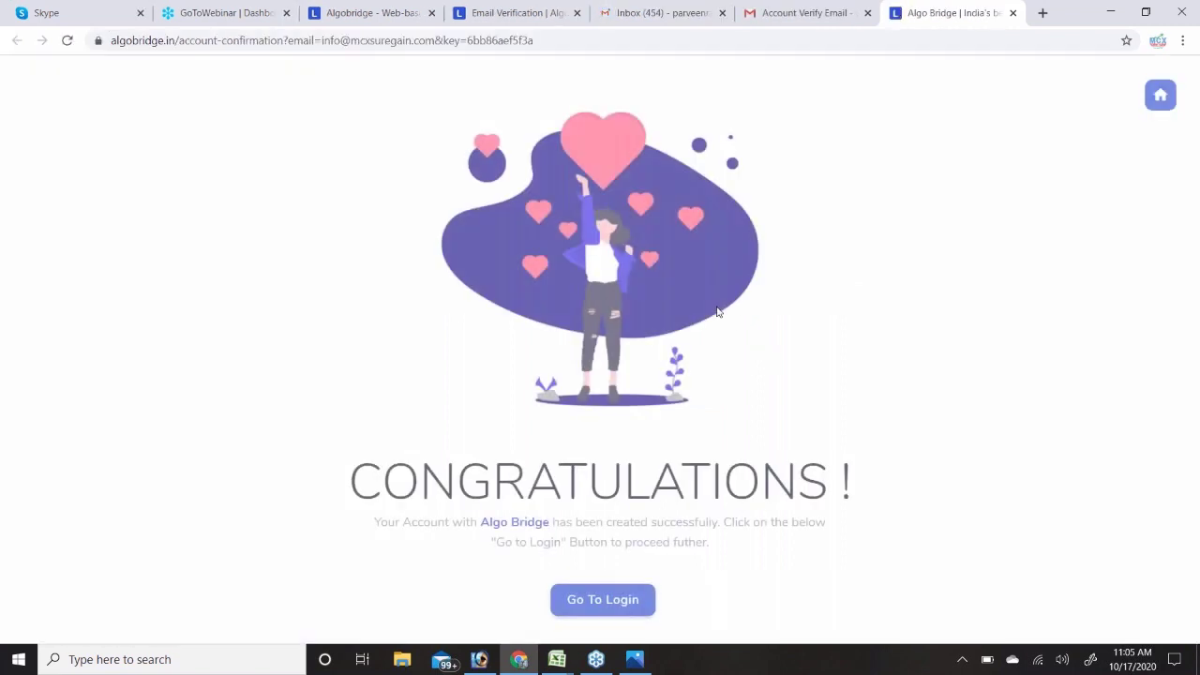
- Log in to AlgoBridge with the saved account e-mail and the account password
left_click(607, 600)
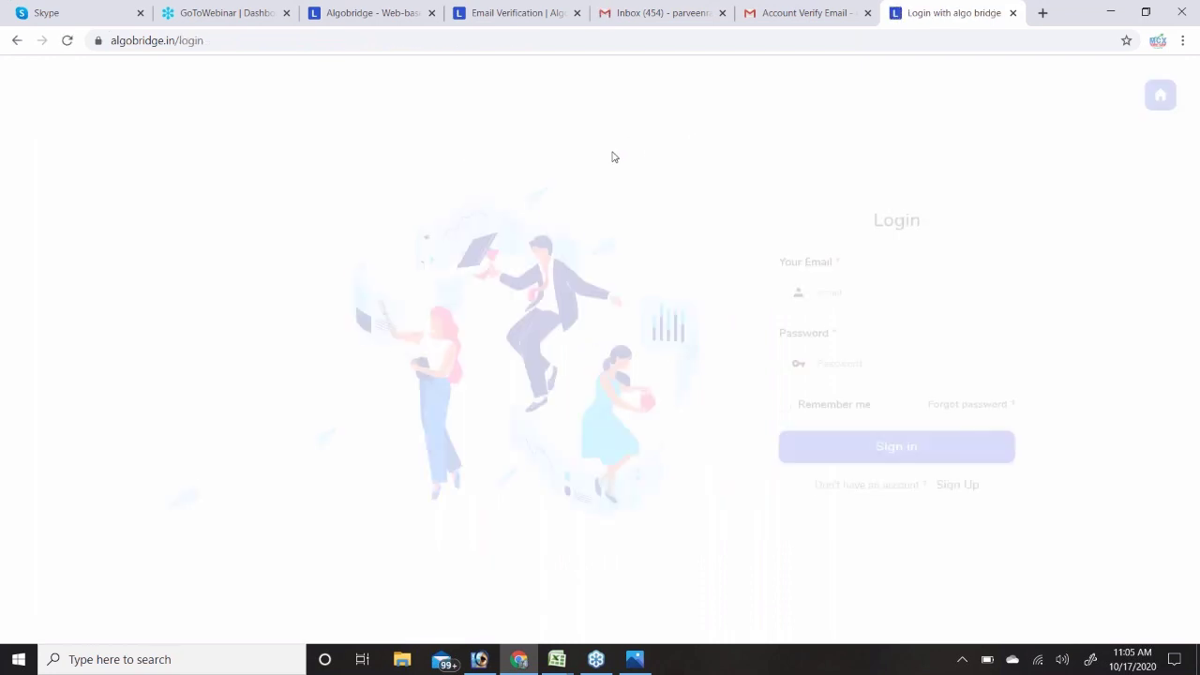
left_click(842, 293)
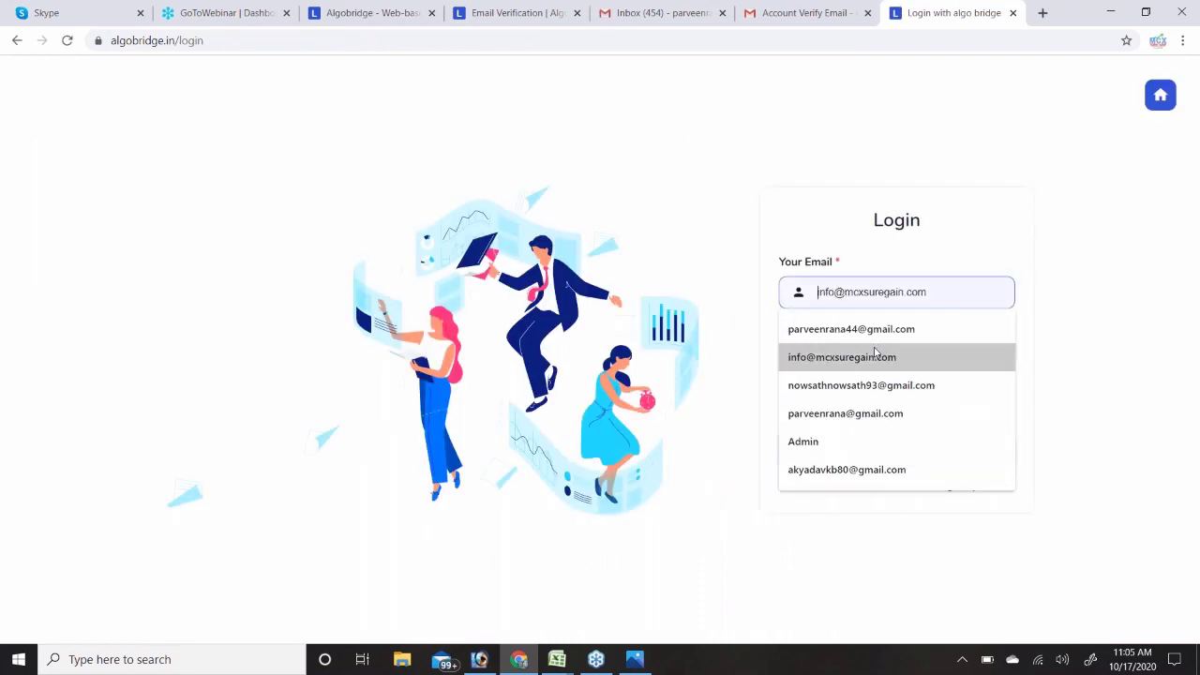
left_click(841, 357)
left_click(836, 366)
type("a********")
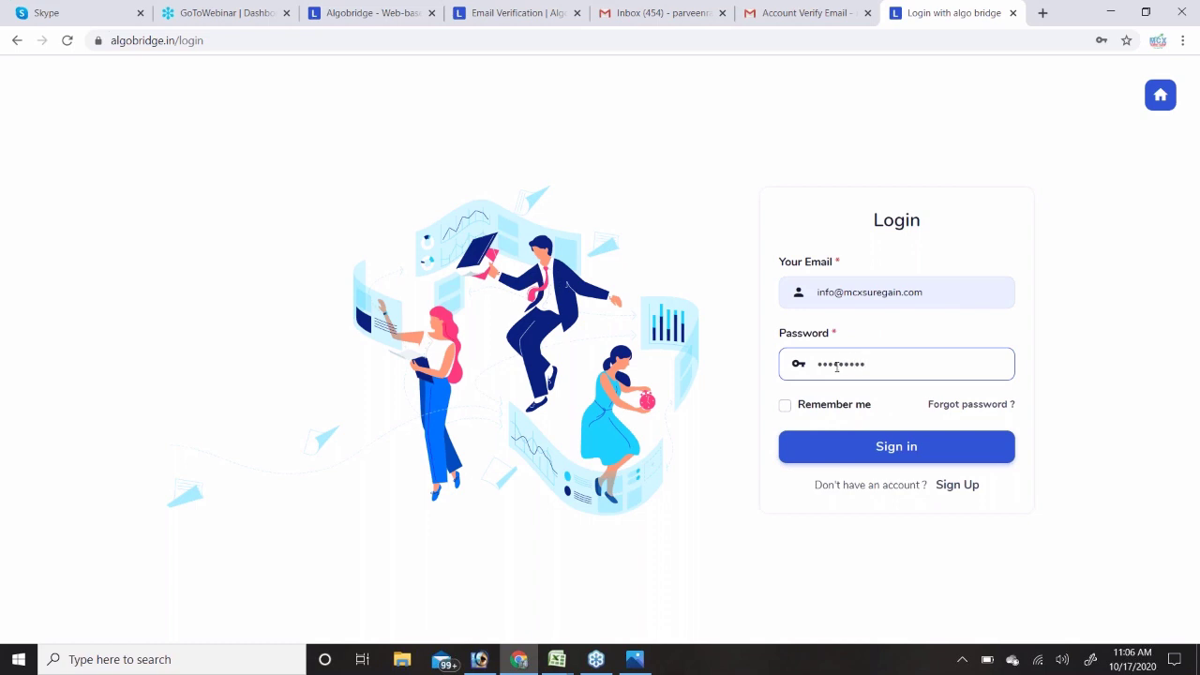
key("Return")
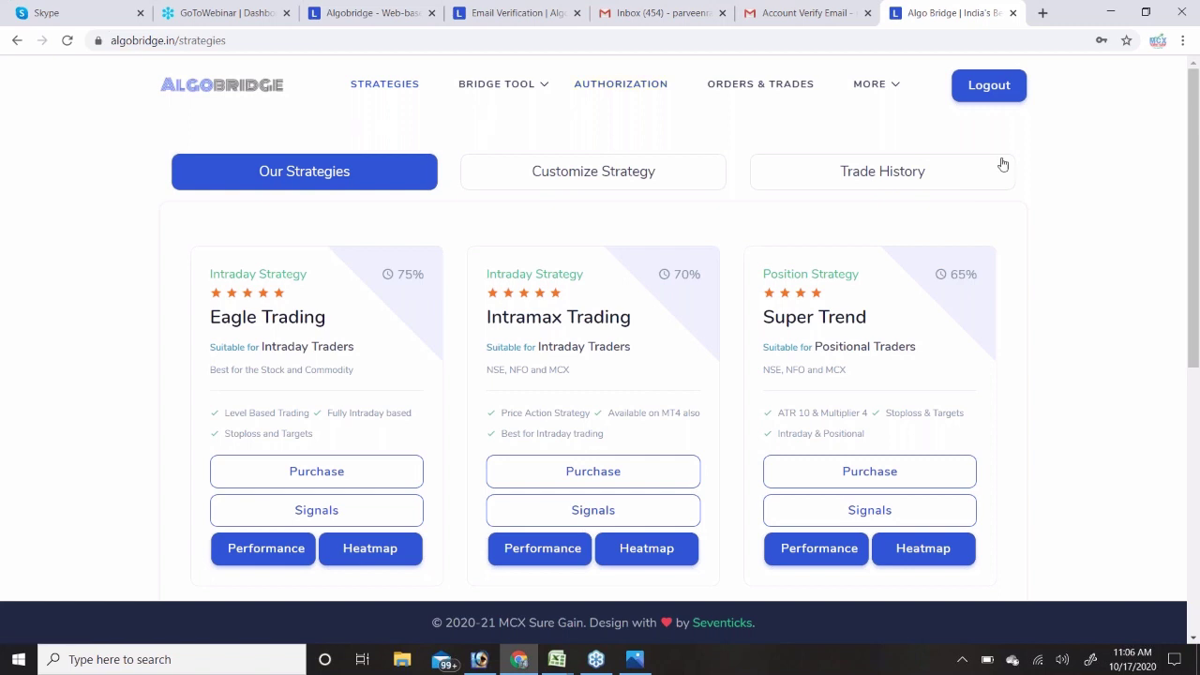
- Browse the six strategy cards, including Eagle Trading and Super Trend, then open Authorization
scroll(1107, 154, "down", 3)
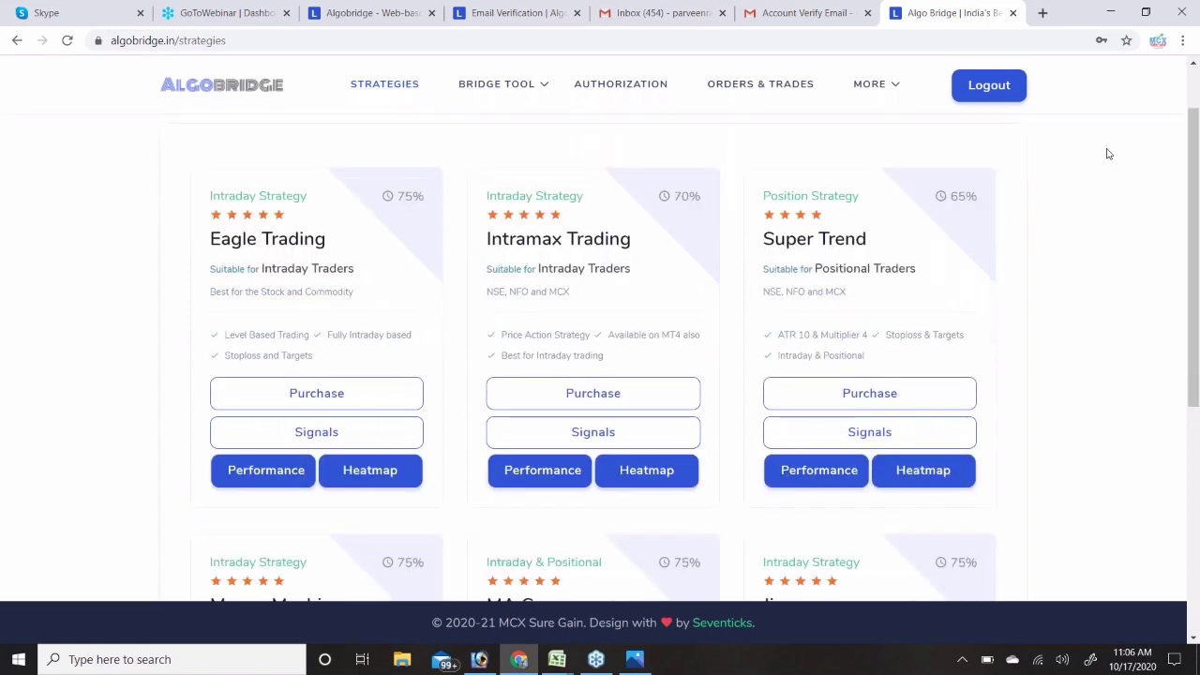
scroll(1107, 153, "down", 2)
scroll(1107, 154, "up", 3)
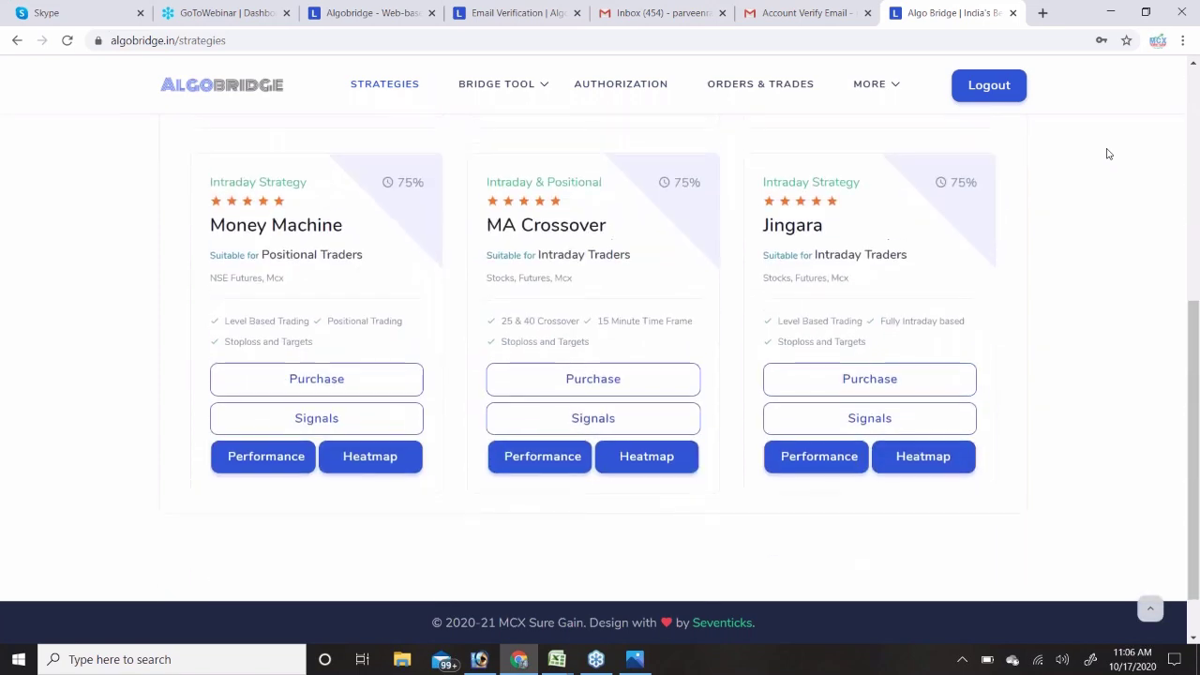
scroll(1107, 154, "up", 2)
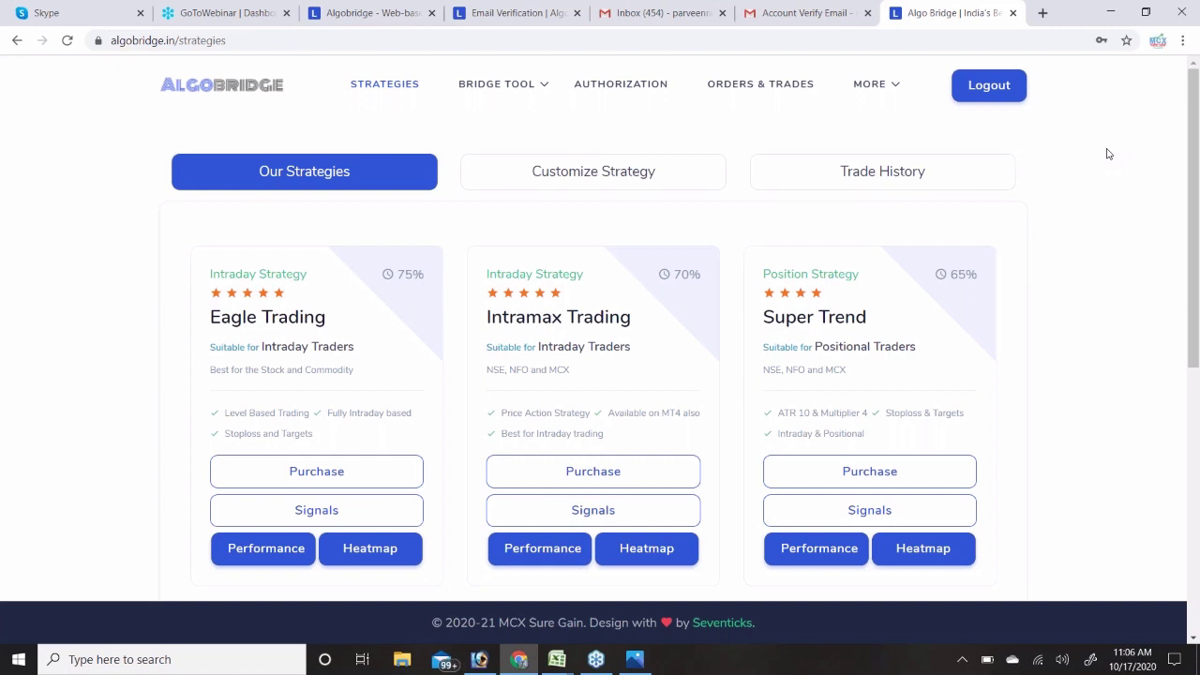
left_click(633, 85)
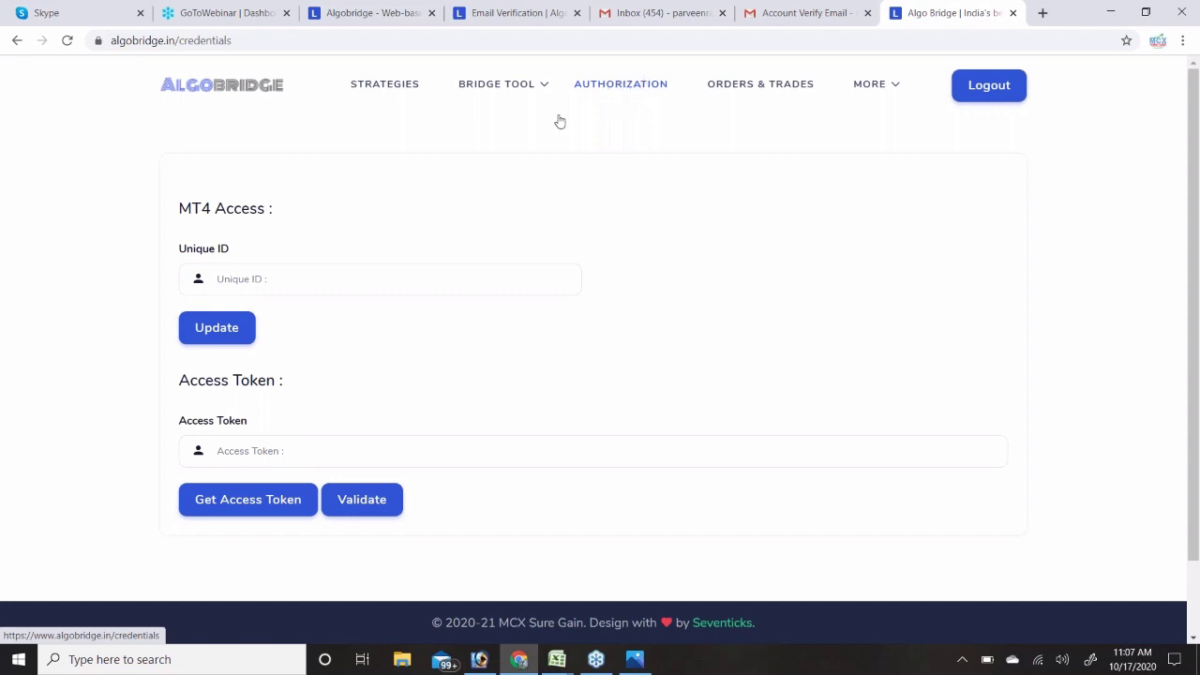
- Save an MT4 unique ID, appending 22 after the first ID is rejected as existing
left_click(277, 275)
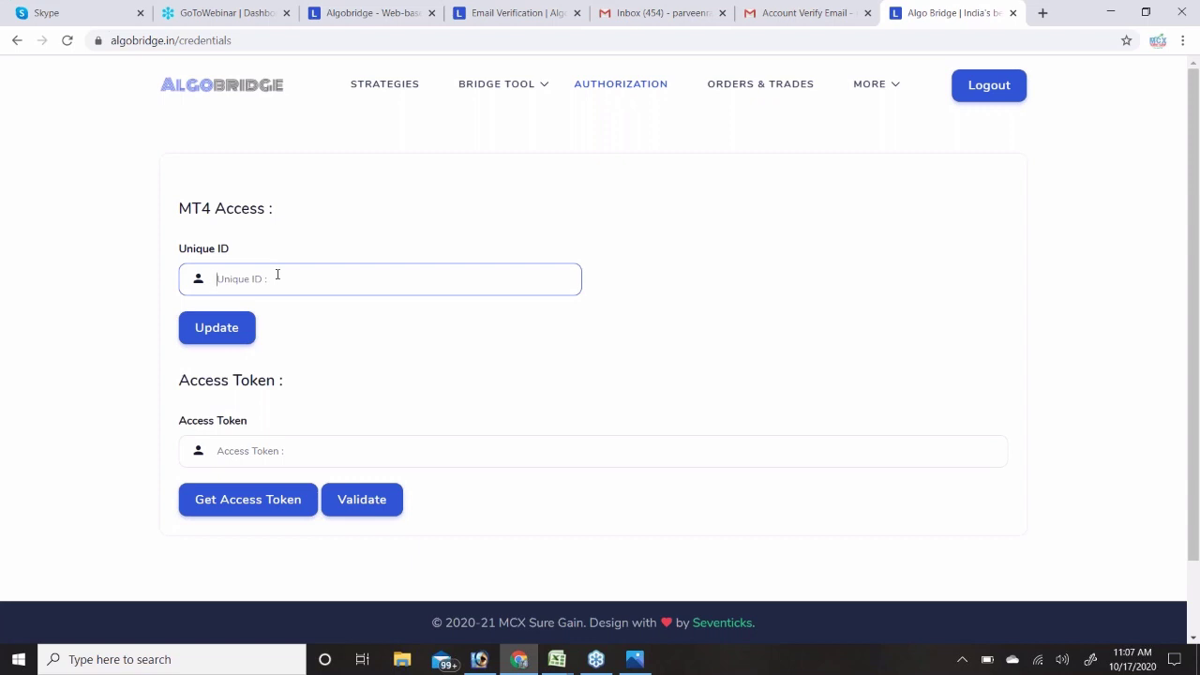
left_click(228, 336)
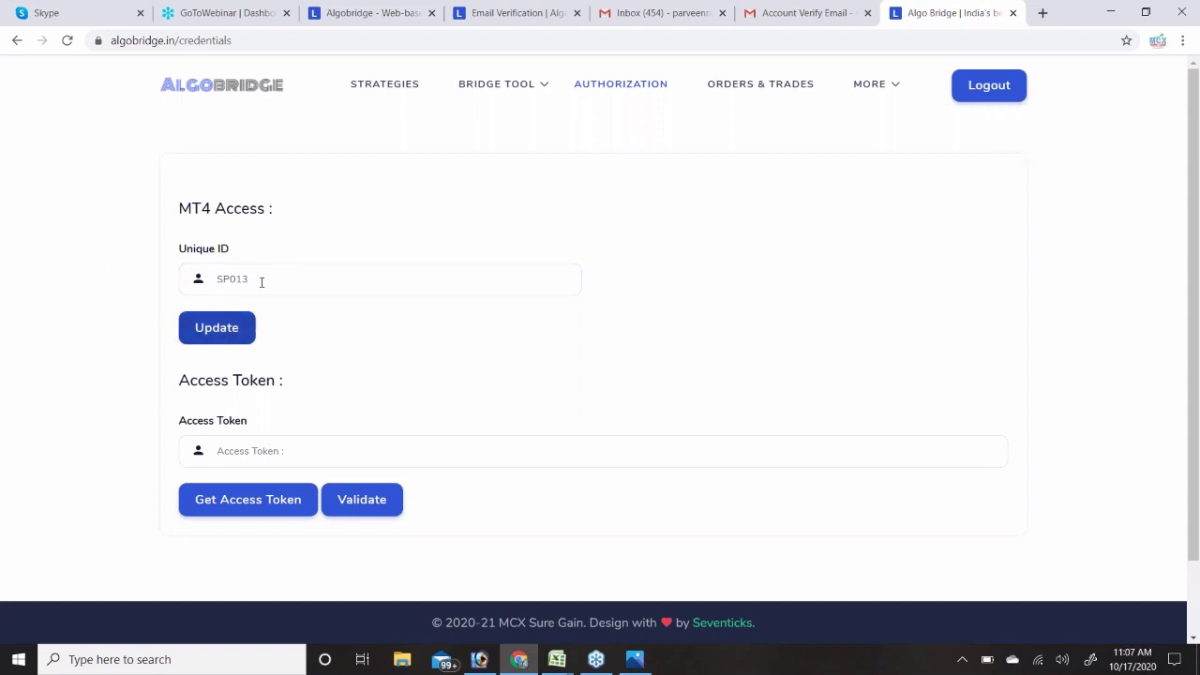
double_click(231, 278)
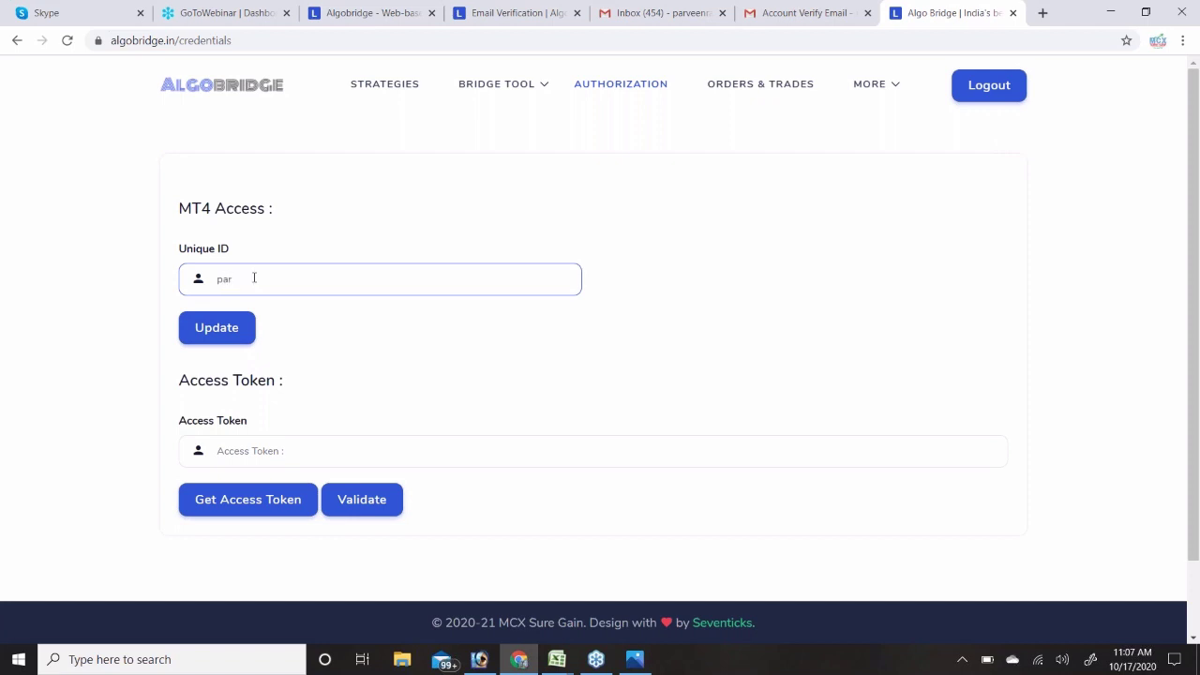
type("22")
left_click(216, 328)
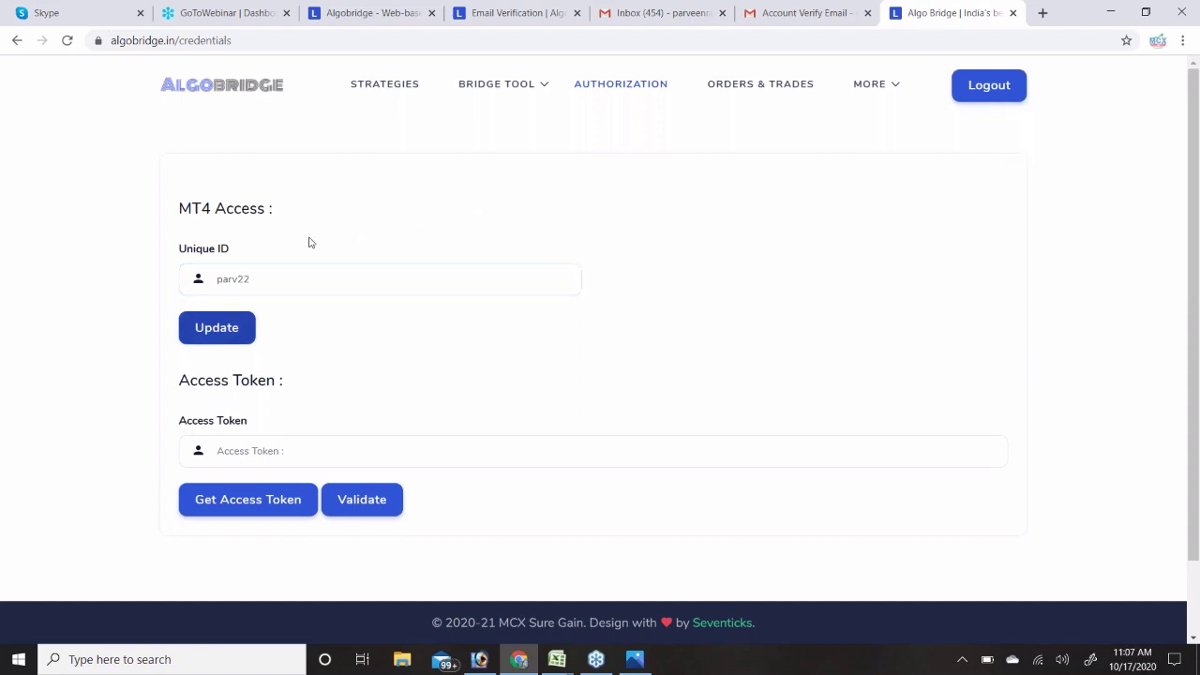
- Request an access token from the broker via Get Access Token
scroll(312, 246, "down", 1)
scroll(314, 248, "down", 1)
left_click(251, 421)
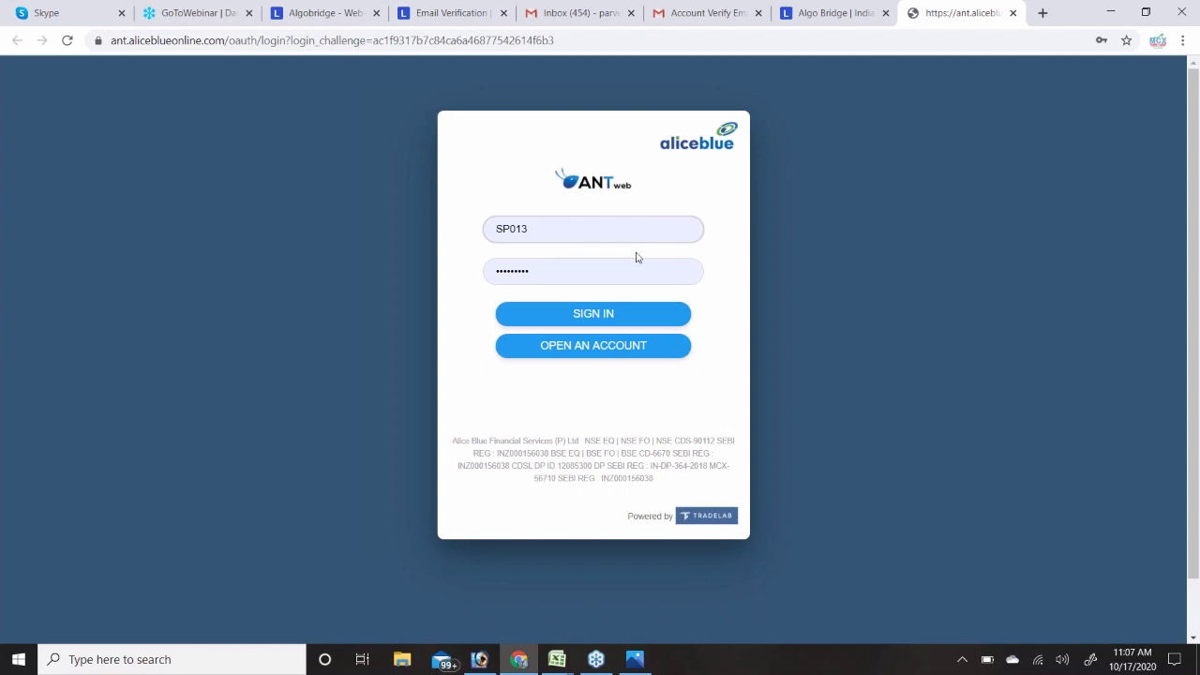
- Attempt the Alice Blue sign-in, note the 'User Blocked' error, and start a new tab
left_click(585, 316)
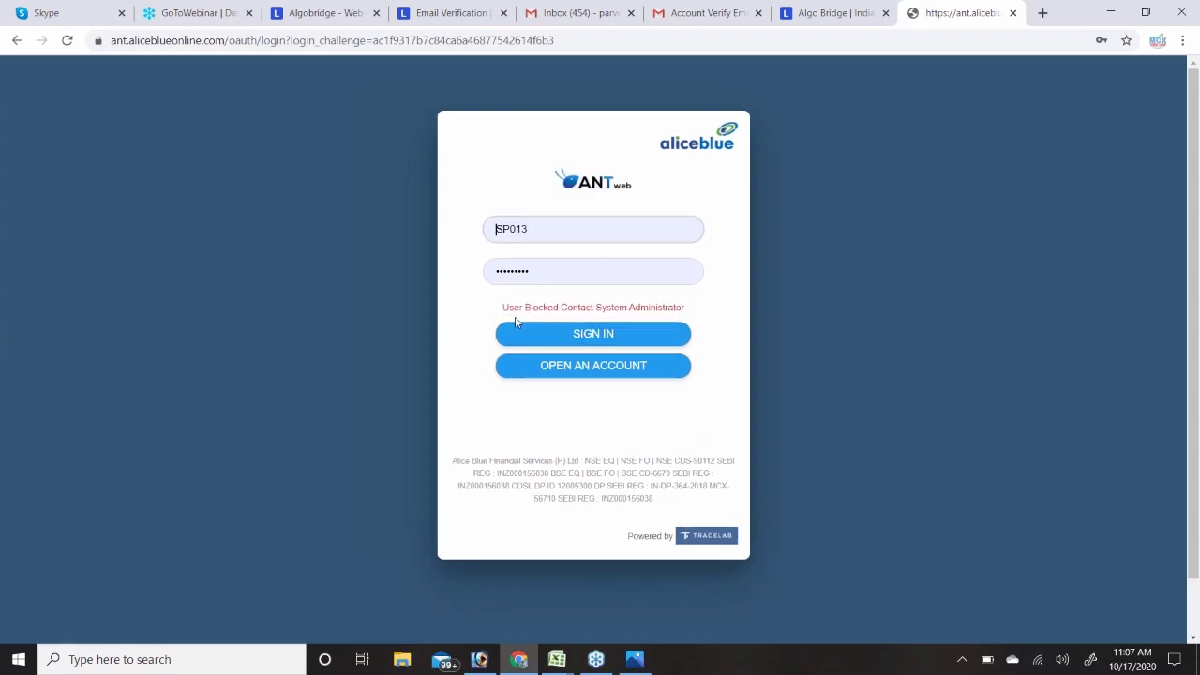
left_click_drag(507, 307, 636, 305)
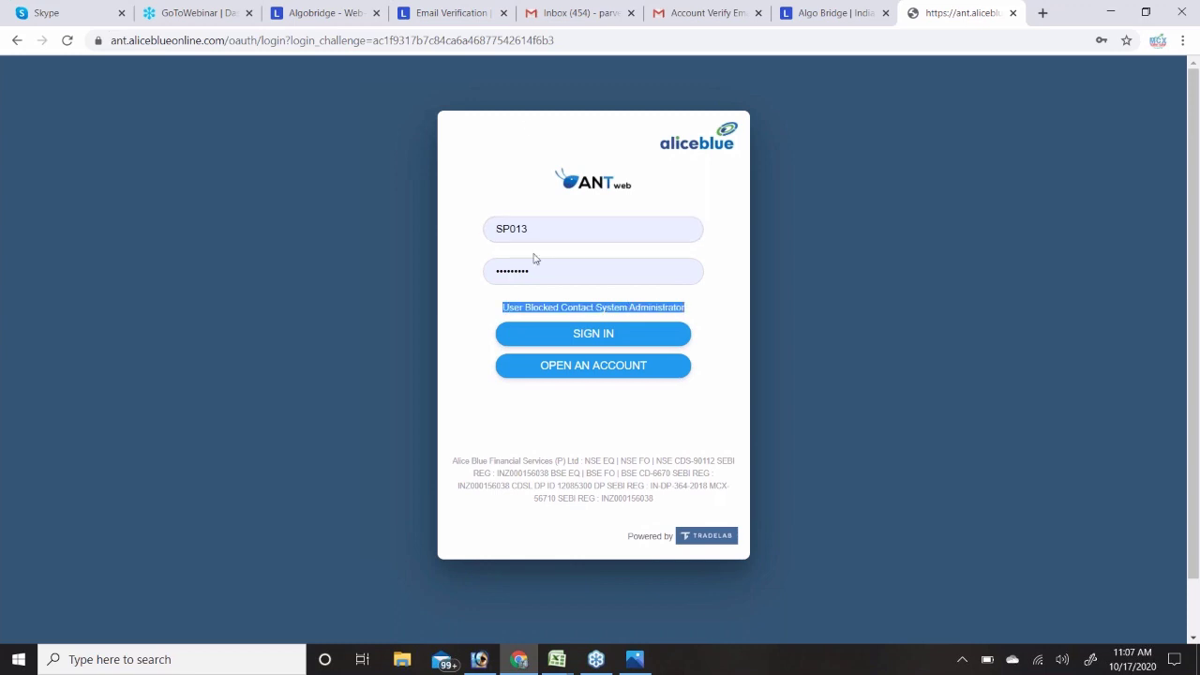
left_click(1039, 13)
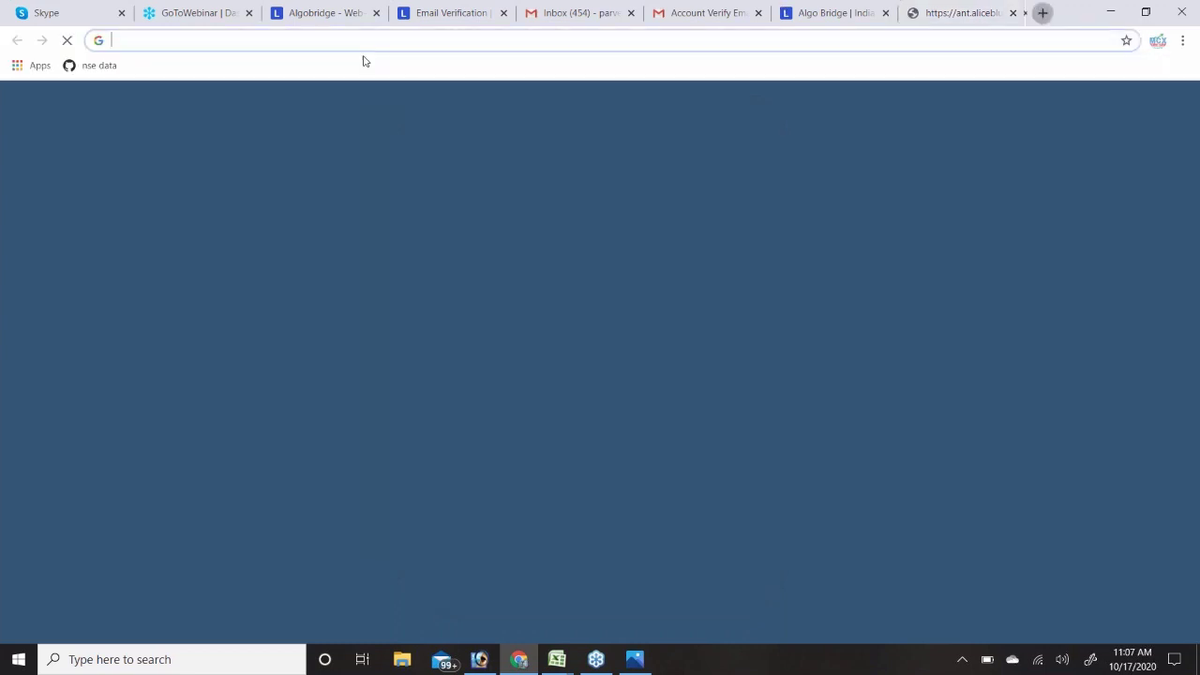
- Go to ant.aliceblueonline.com and open the Unblock User form
type("ant")
key("Return")
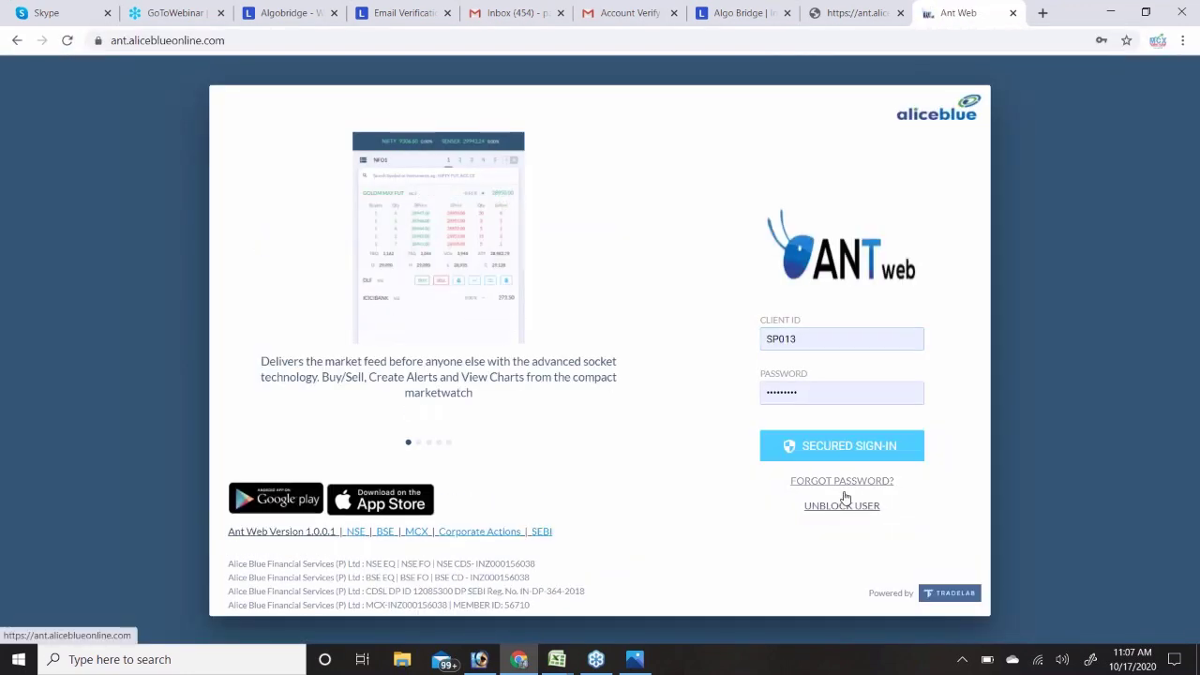
left_click(845, 503)
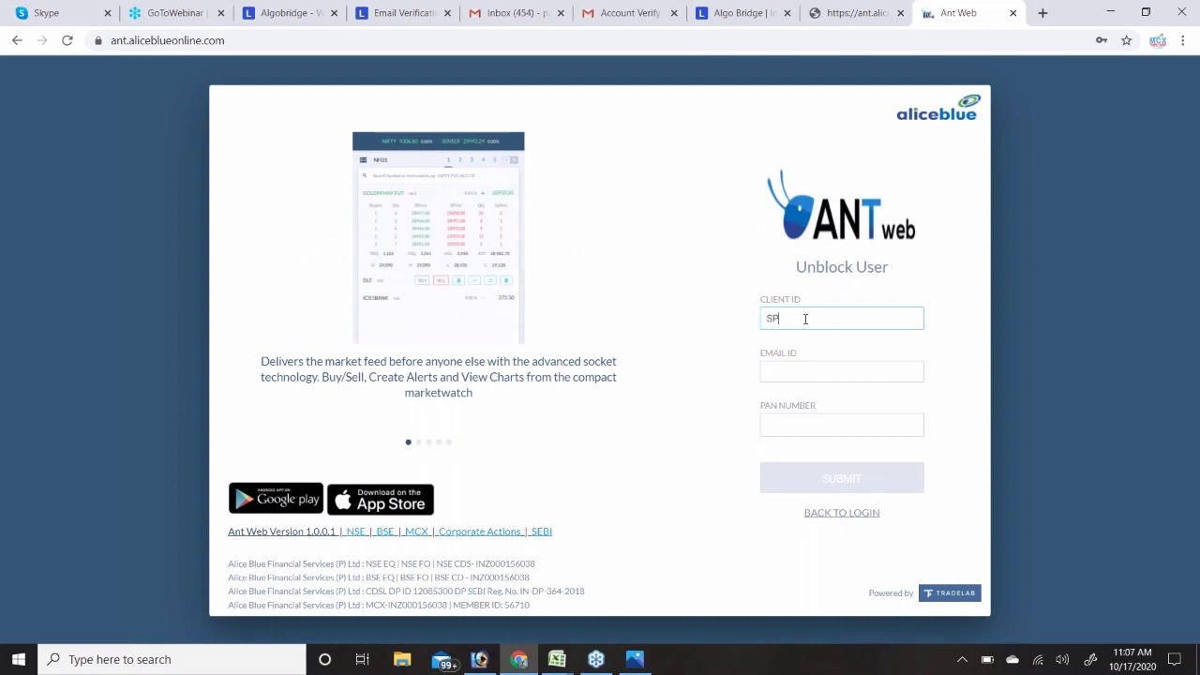
- Submit the client ID, registered e-mail and PAN number to unblock, then retry authorization sign-in
left_click(789, 372)
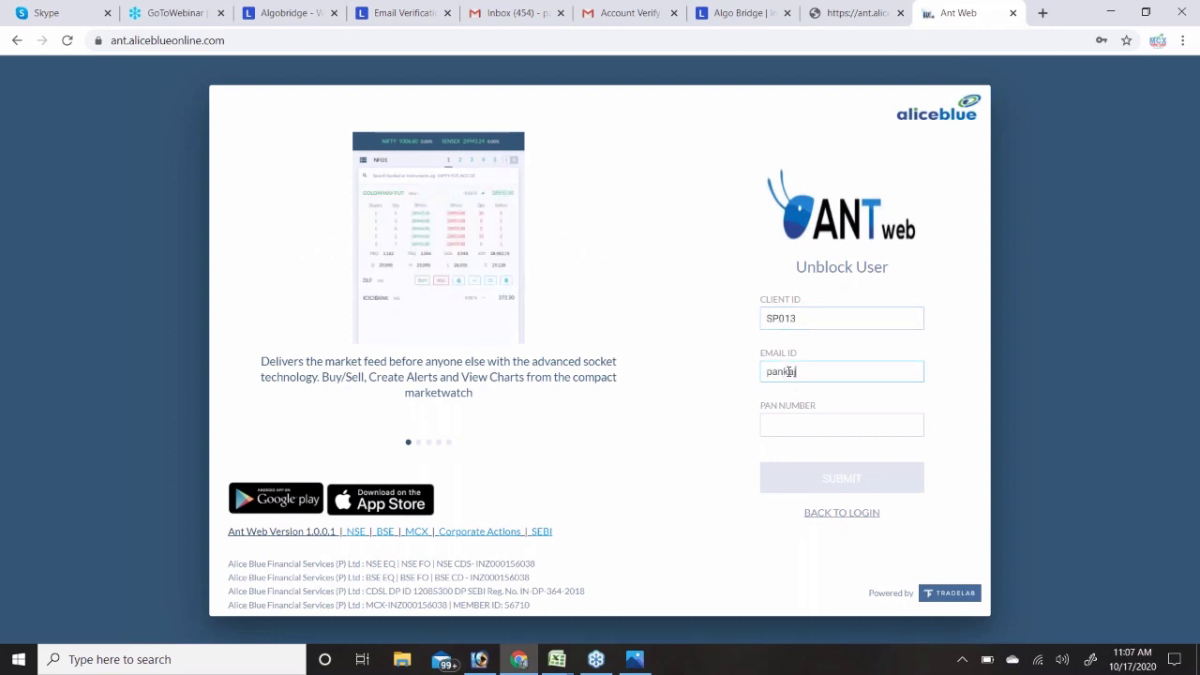
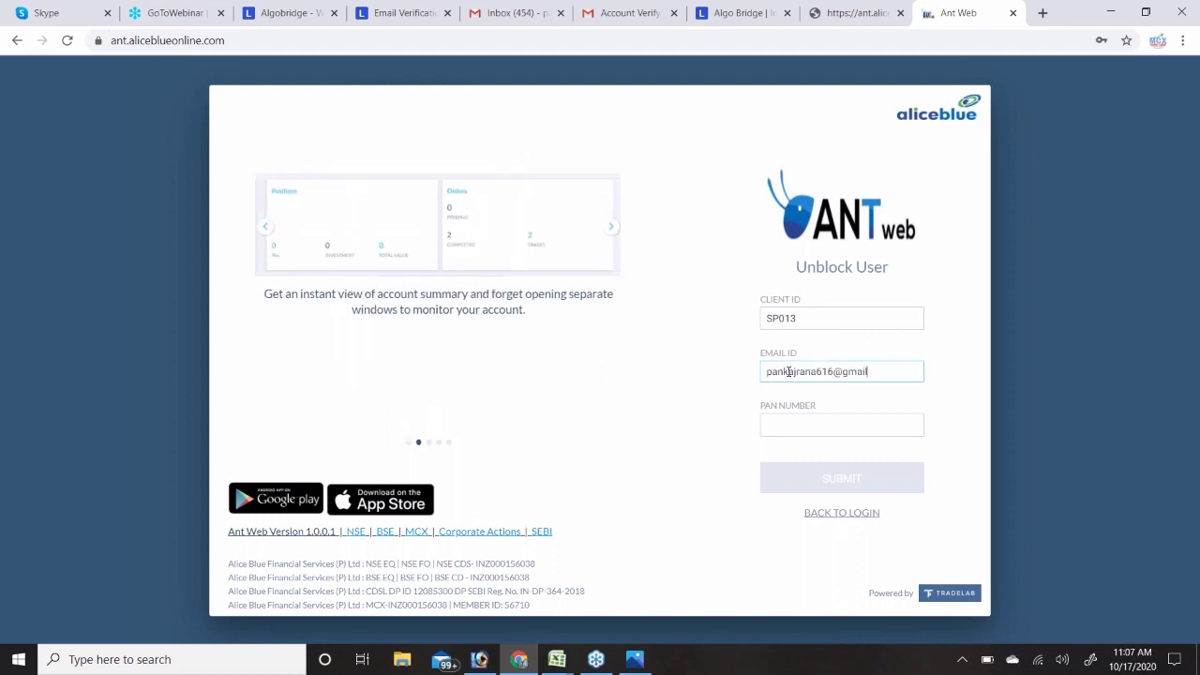
left_click(772, 422)
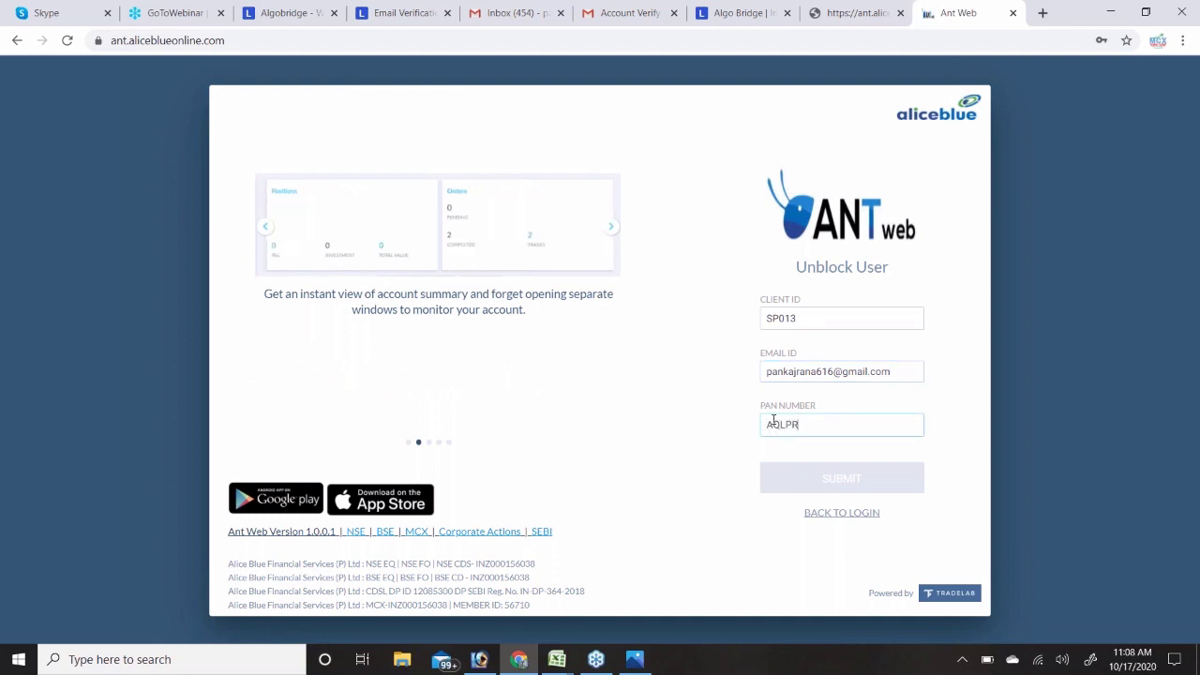
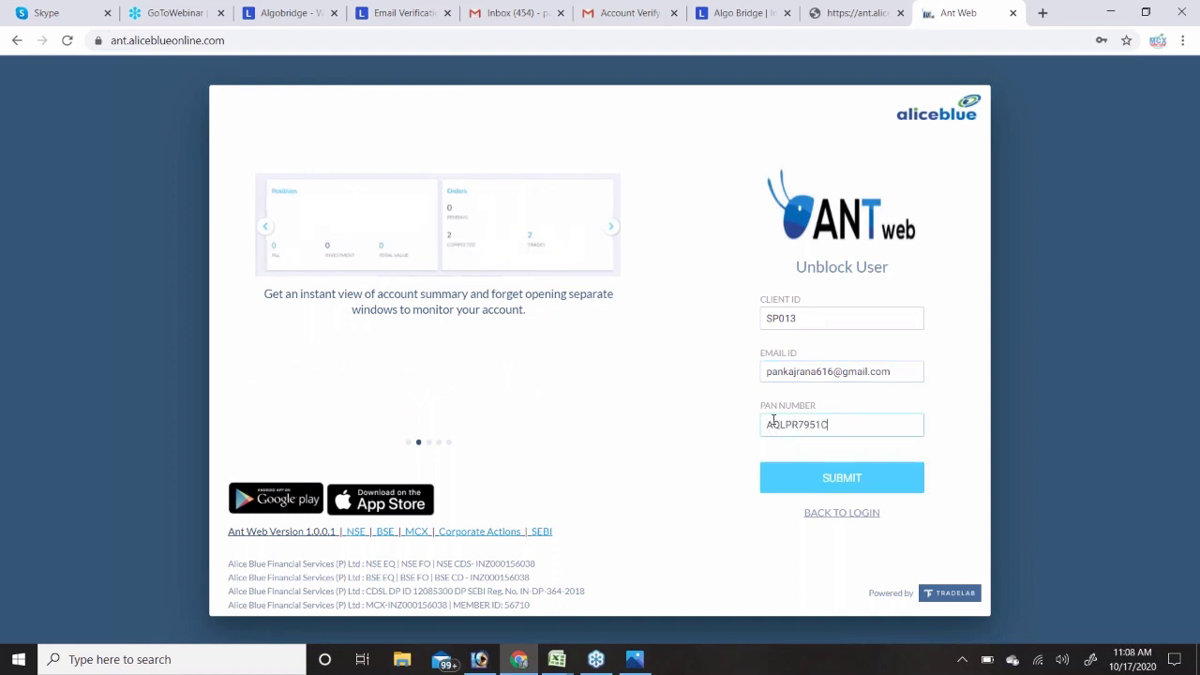
left_click(883, 489)
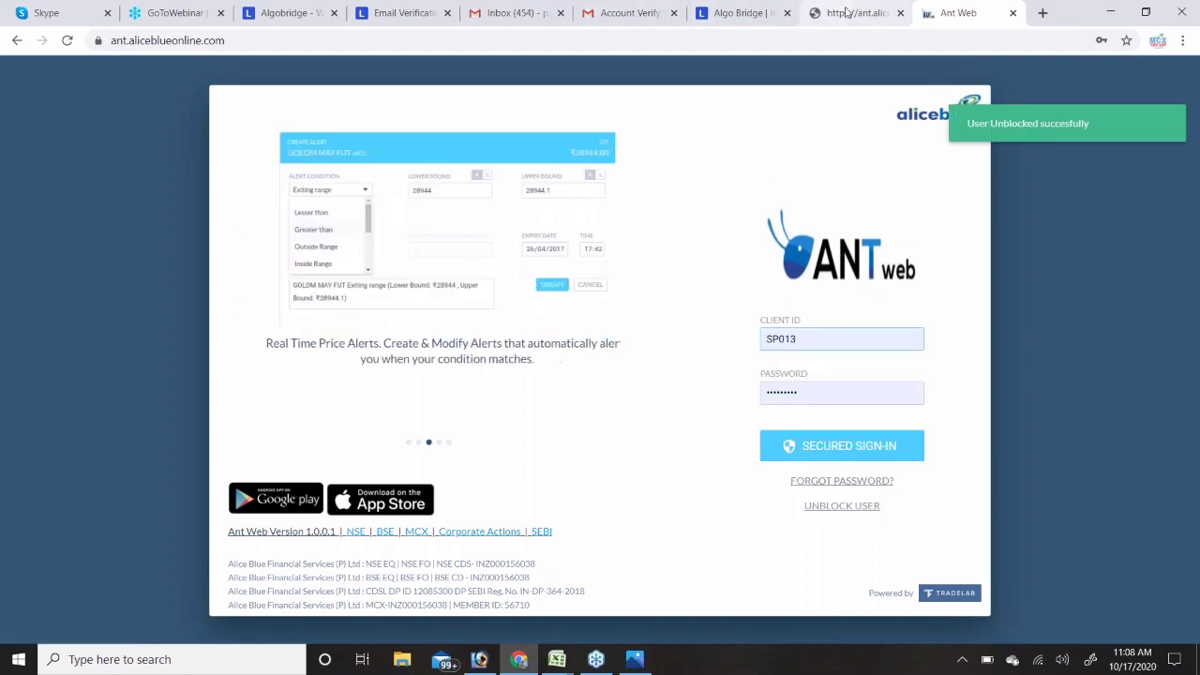
key("ctrl+shift+Tab")
left_click(591, 335)
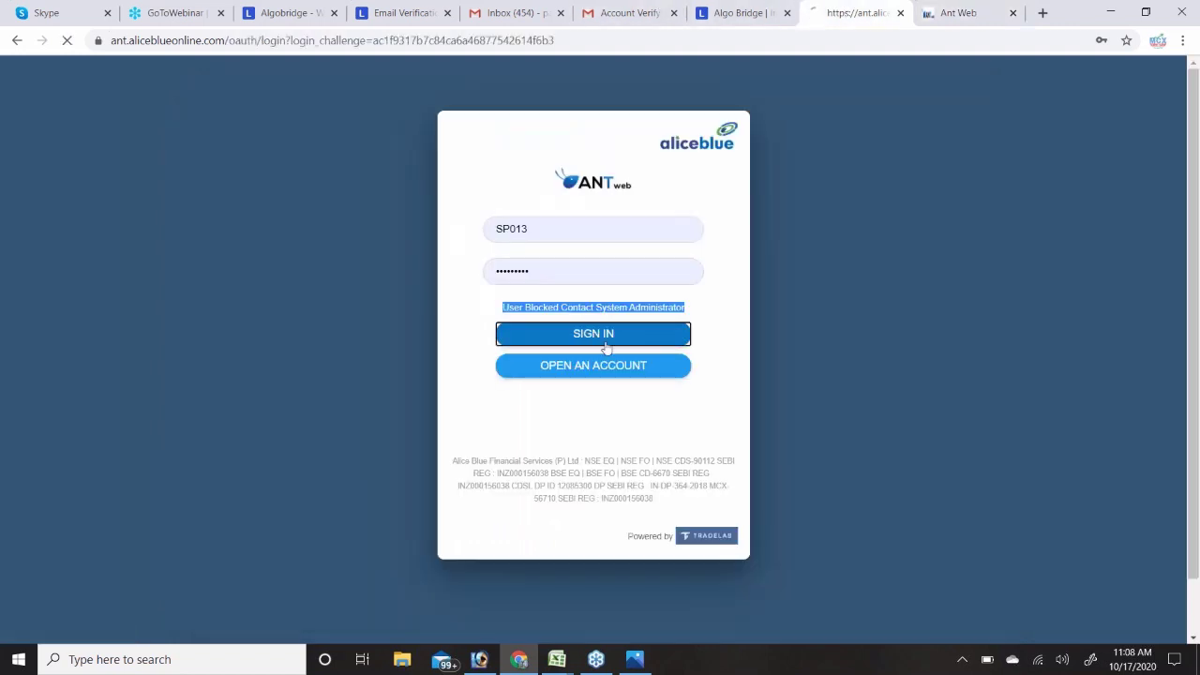
- Retry sign-in with the re-entered password and saved credentials, then open ANT Web's Forgot Password form
double_click(540, 277)
type("•••••")
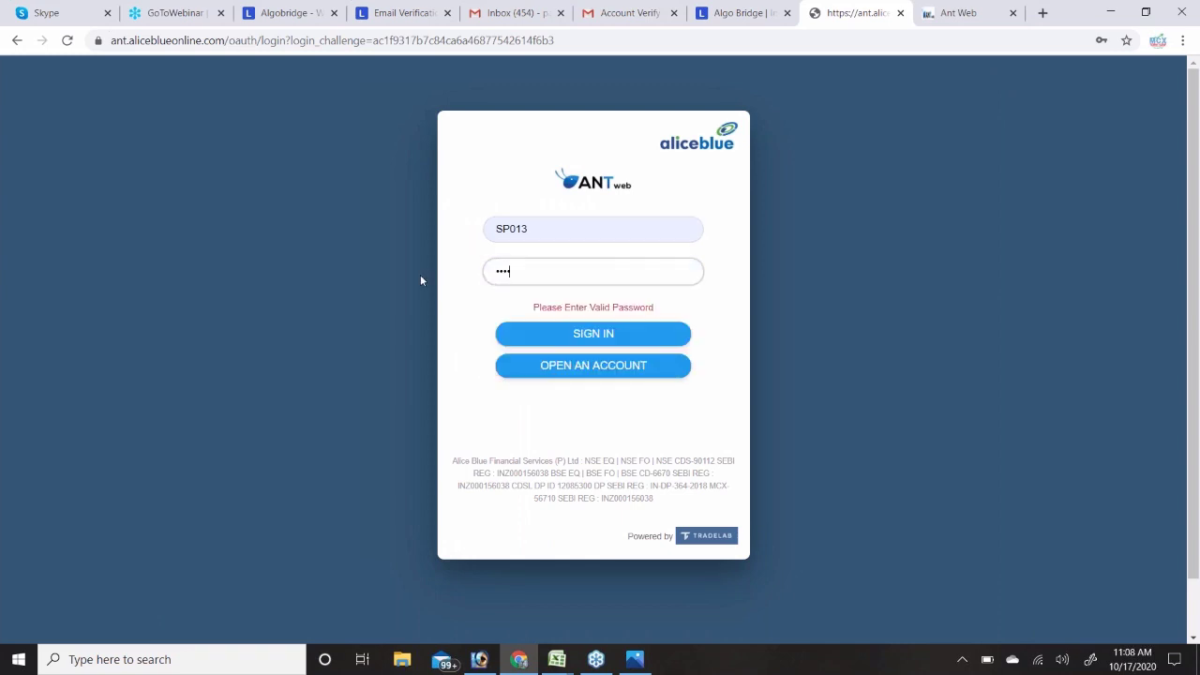
type("••••")
left_click(522, 330)
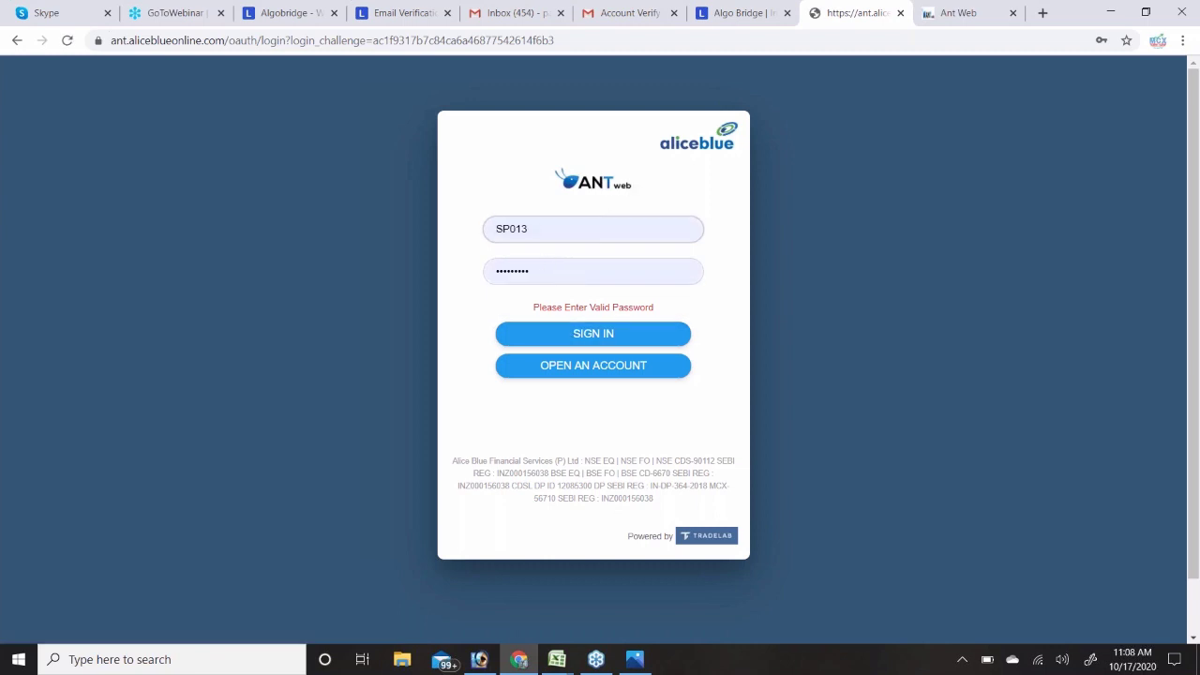
left_click_drag(539, 229, 464, 229)
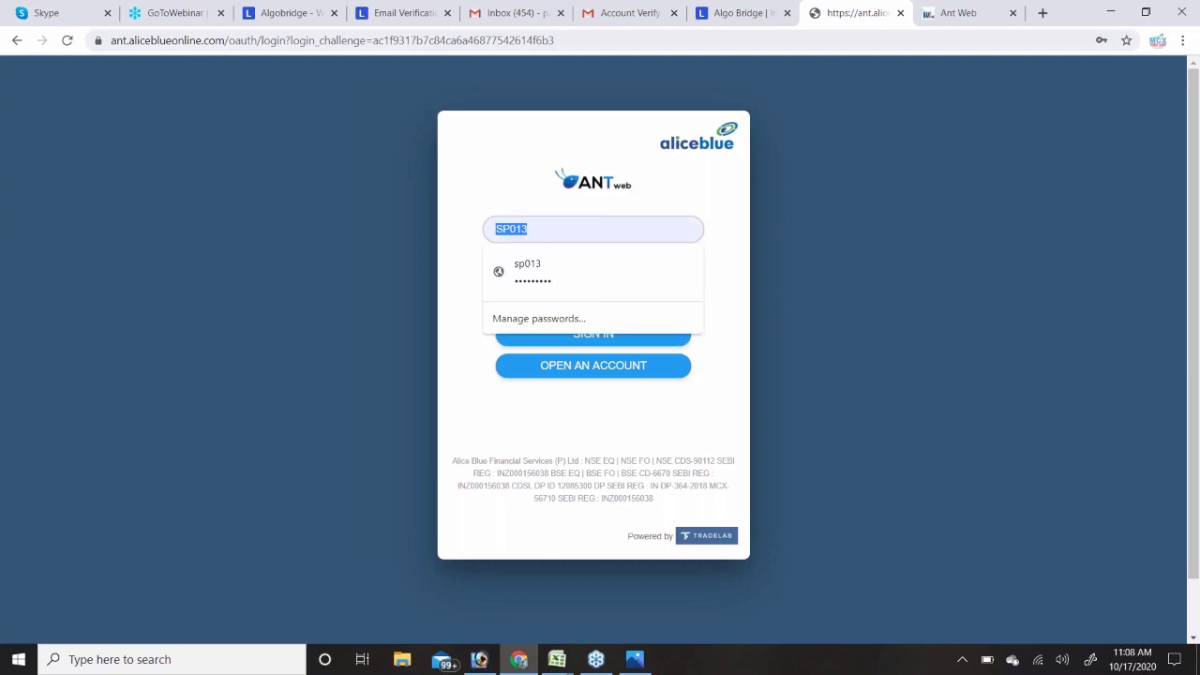
left_click(597, 282)
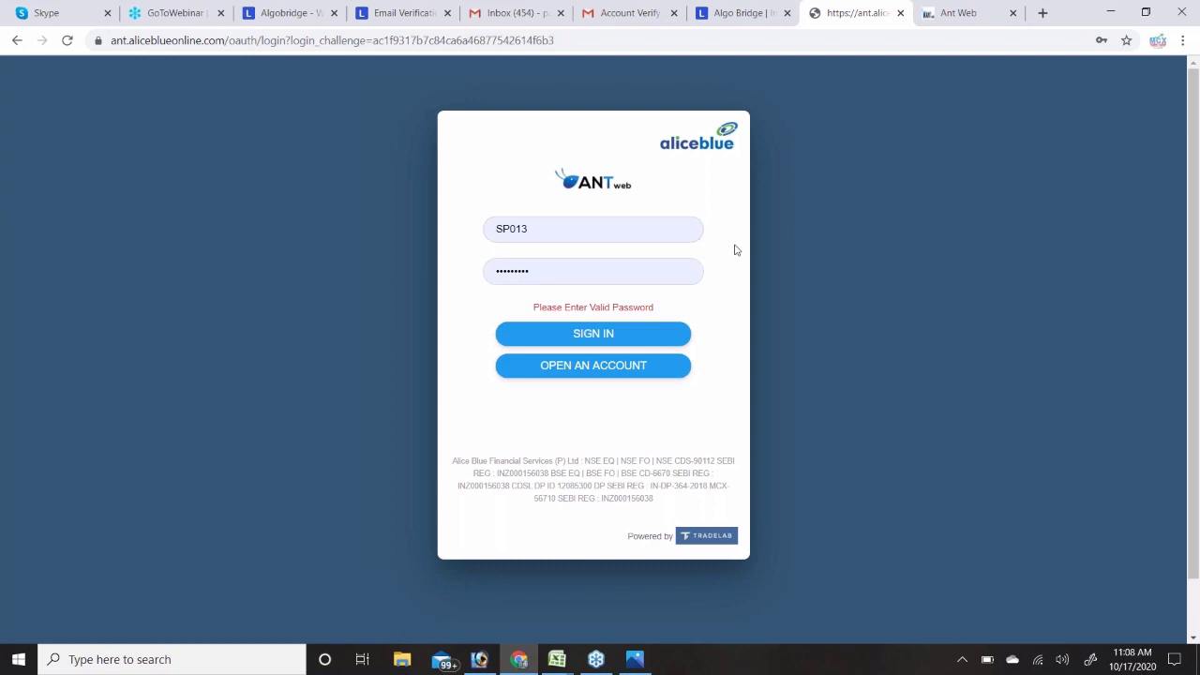
left_click(954, 13)
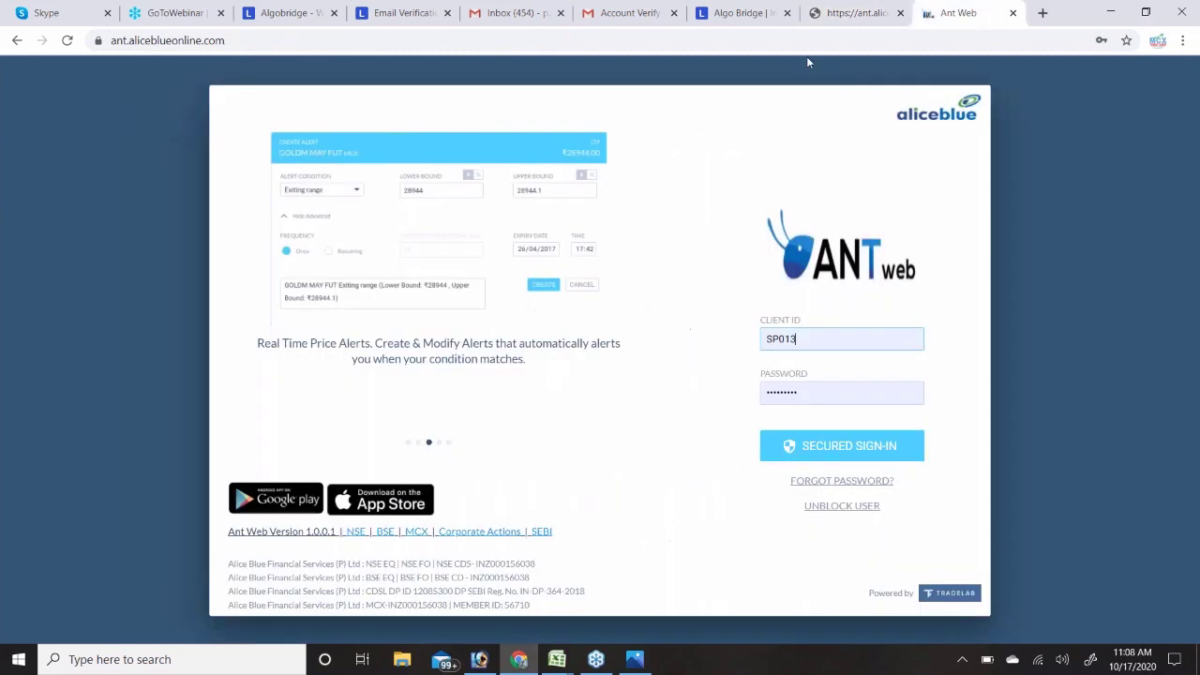
left_click(842, 480)
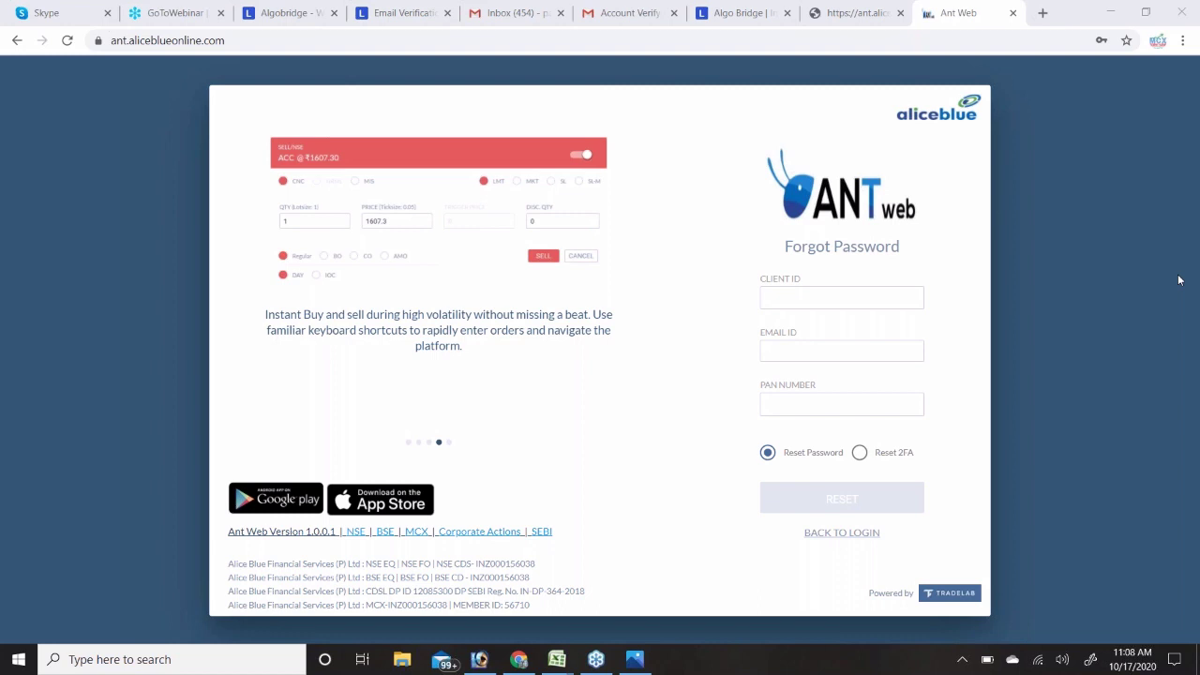
- Sign in again and submit answers to both security questions to obtain the access token
key("ctrl+shift+Tab")
left_click(573, 338)
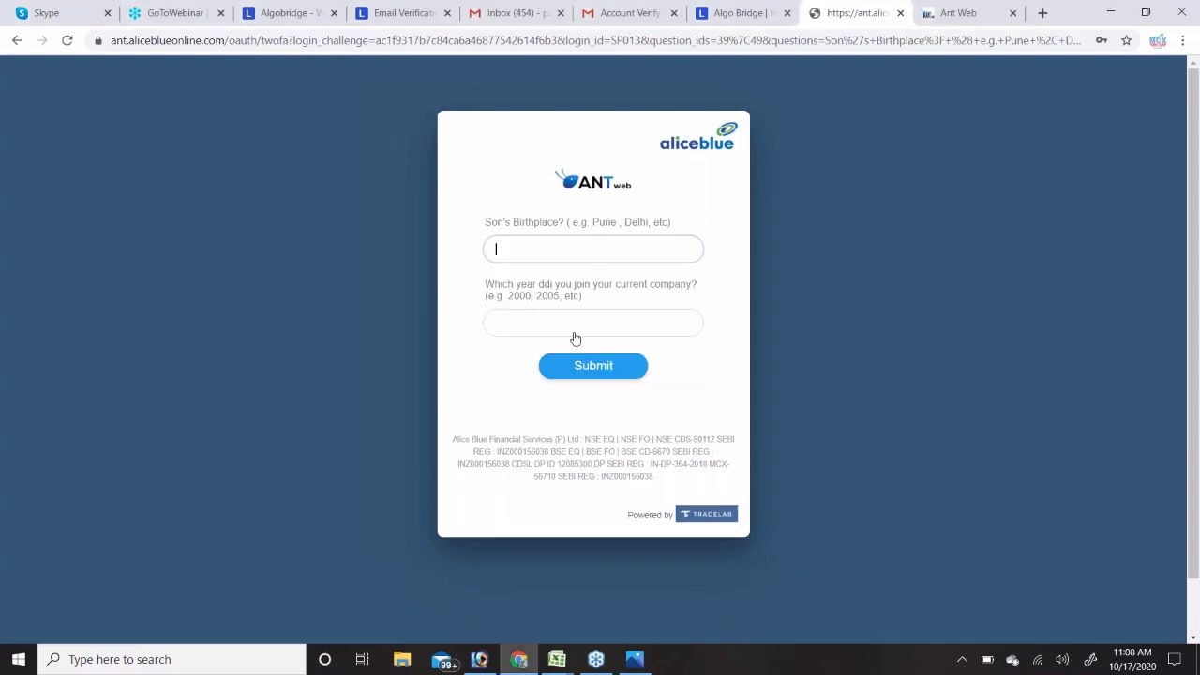
key("Tab")
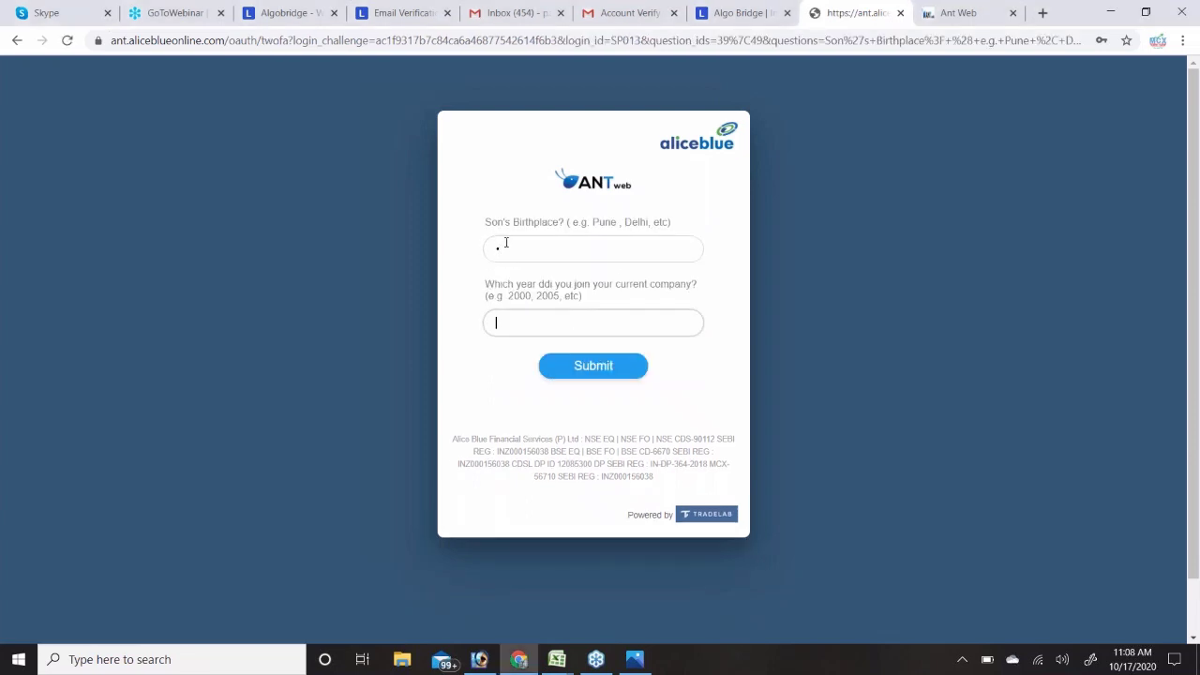
type("1")
left_click(621, 375)
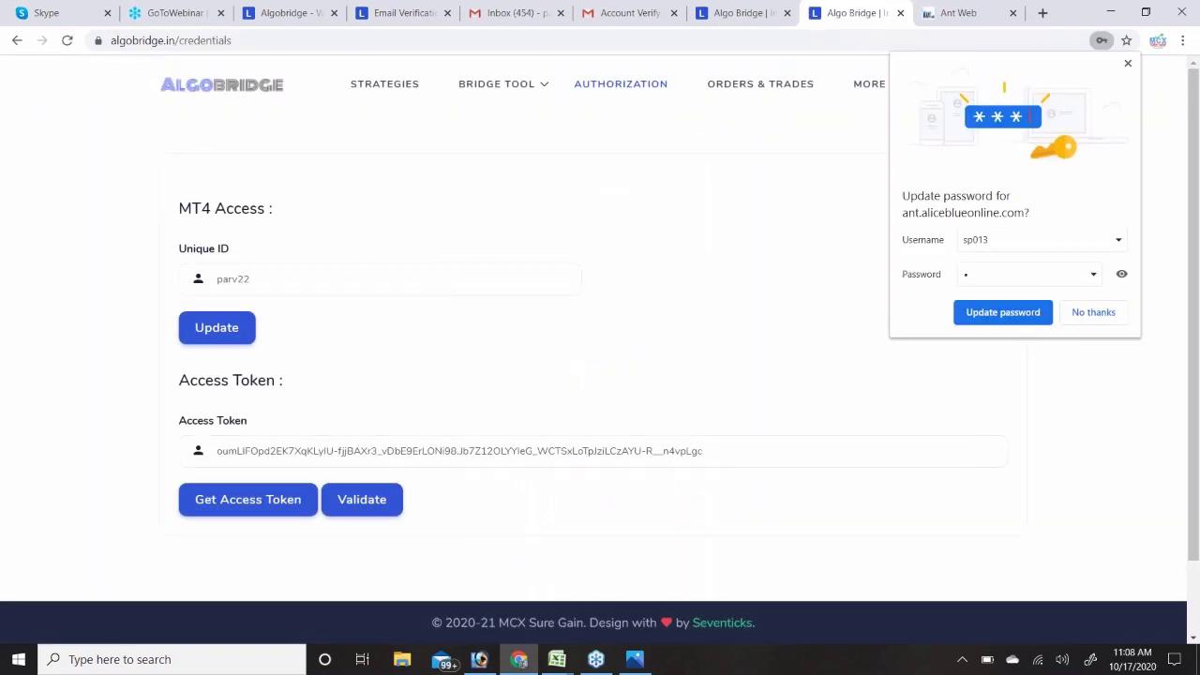
- Decline Chrome's password update, validate the new access token, and highlight the Unique ID and token
left_click(1079, 313)
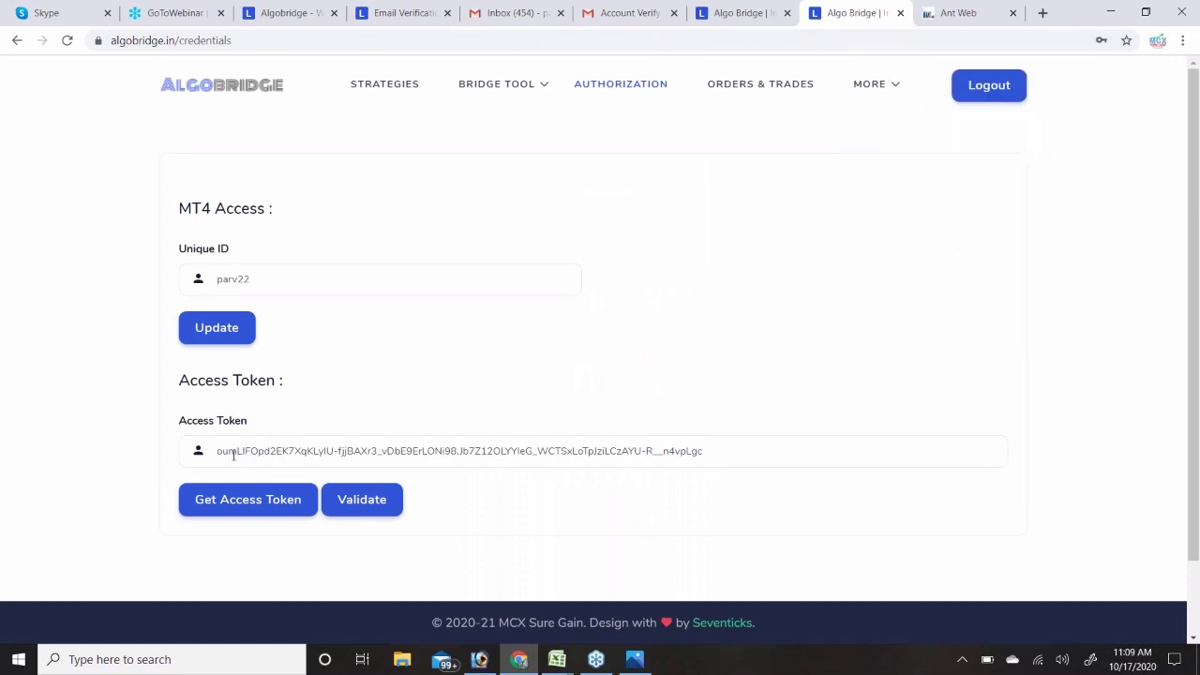
left_click_drag(216, 450, 751, 457)
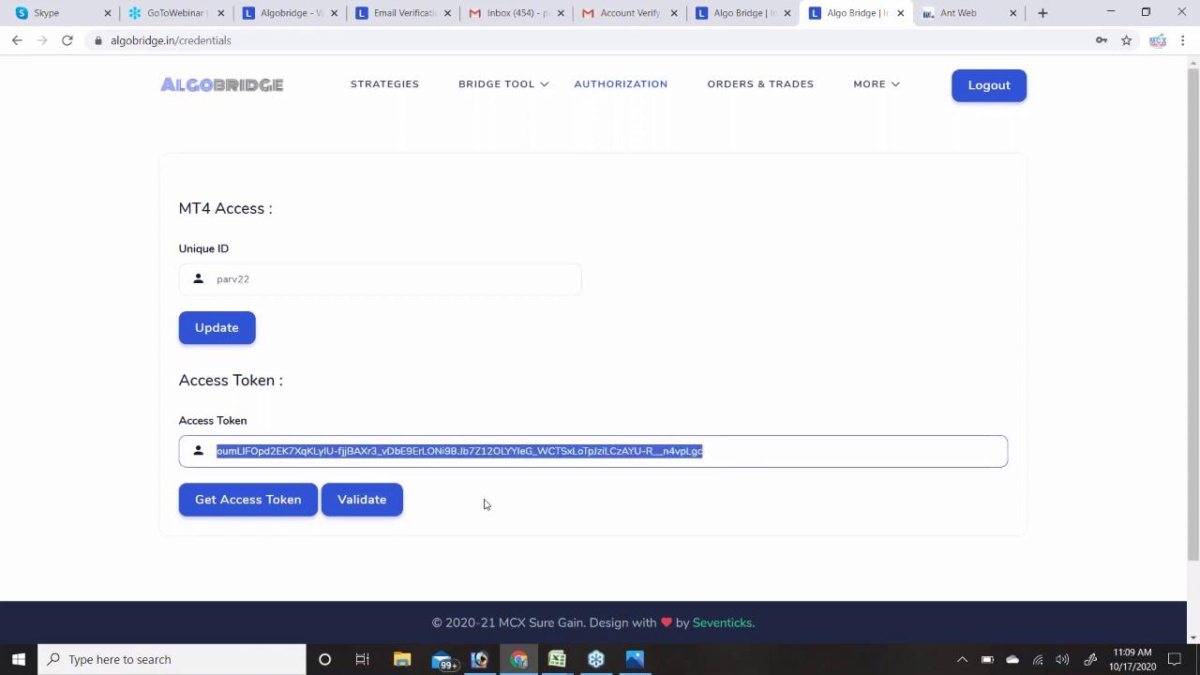
left_click(364, 507)
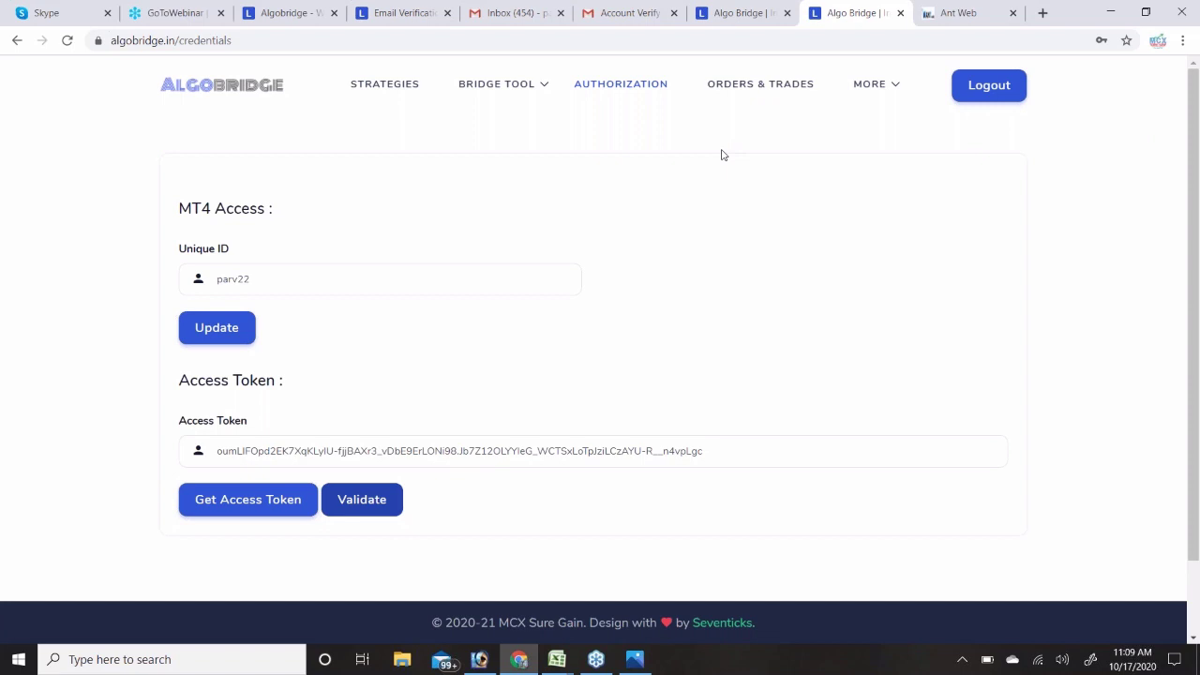
left_click_drag(255, 280, 46, 276)
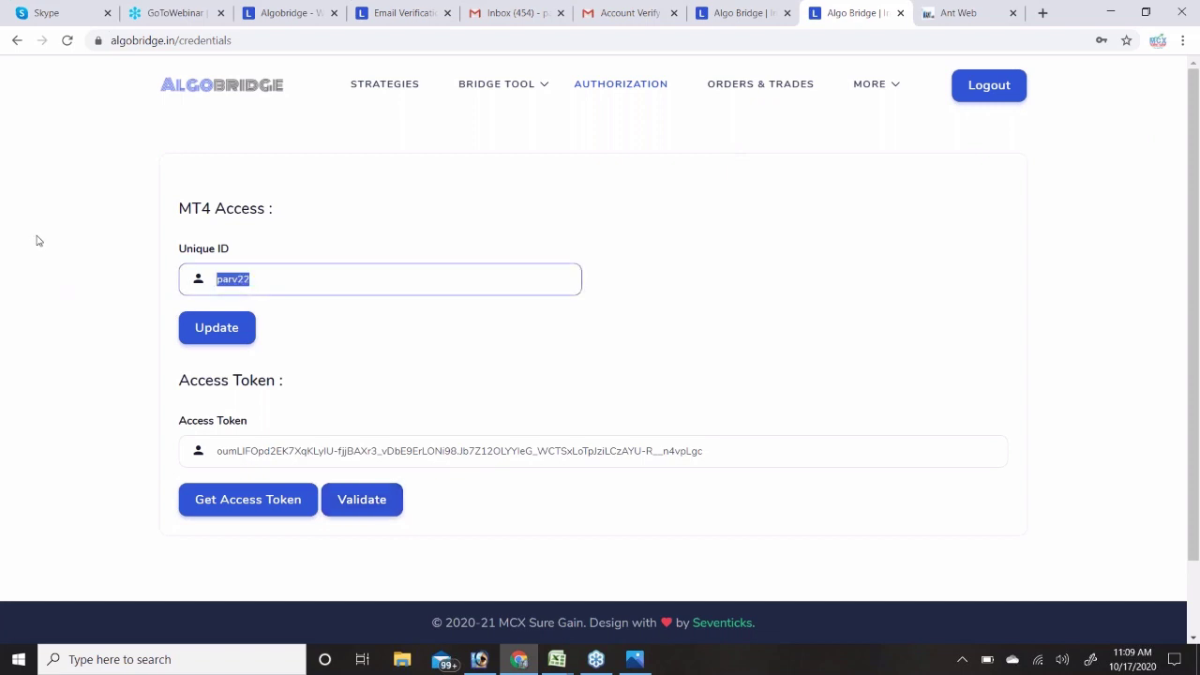
left_click_drag(217, 451, 723, 472)
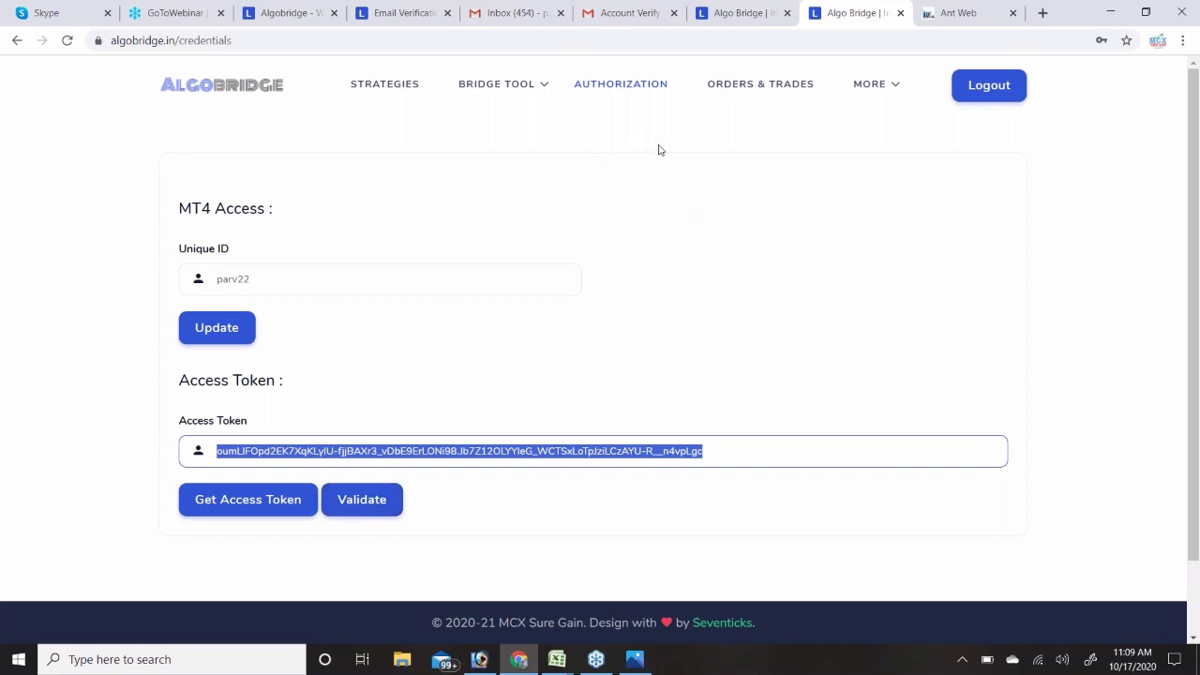
- Open the Strategies page and scroll through the strategy cards
left_click(385, 91)
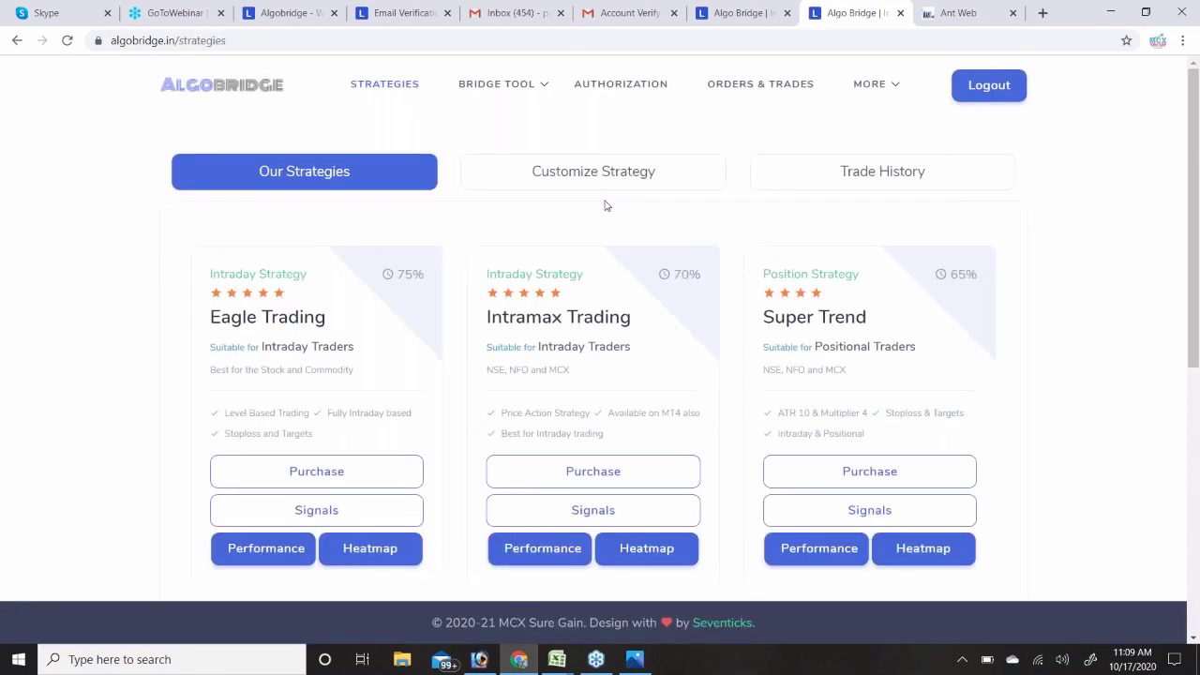
scroll(591, 199, "down", 1)
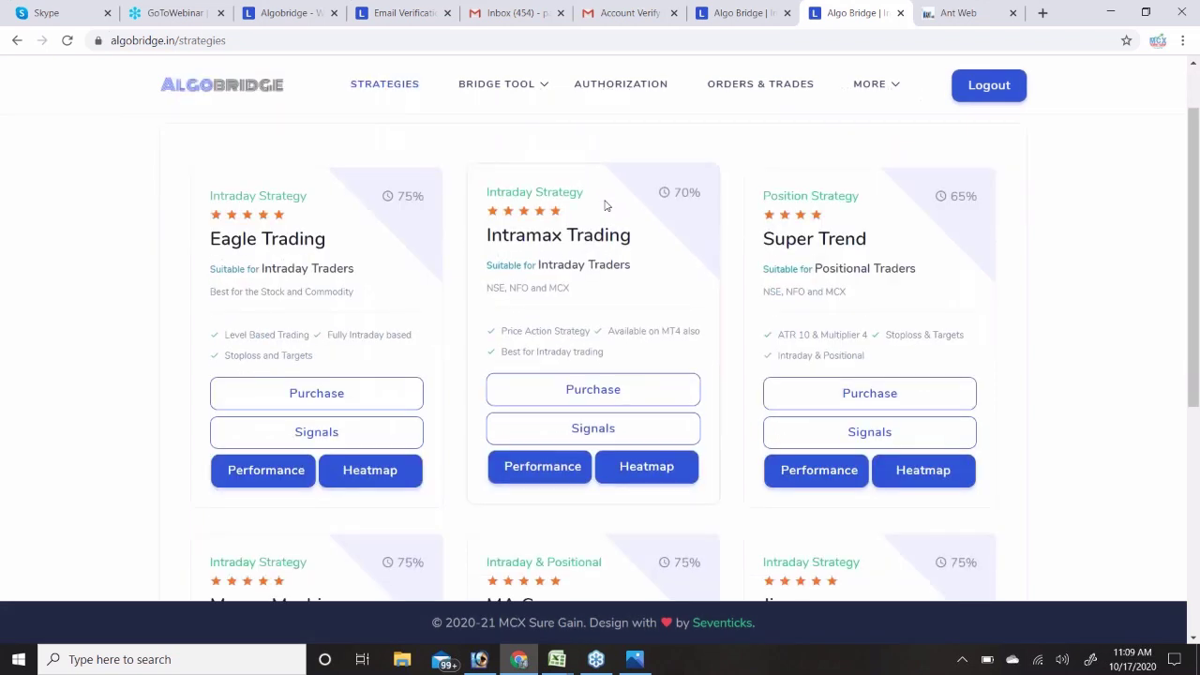
scroll(605, 205, "down", 1)
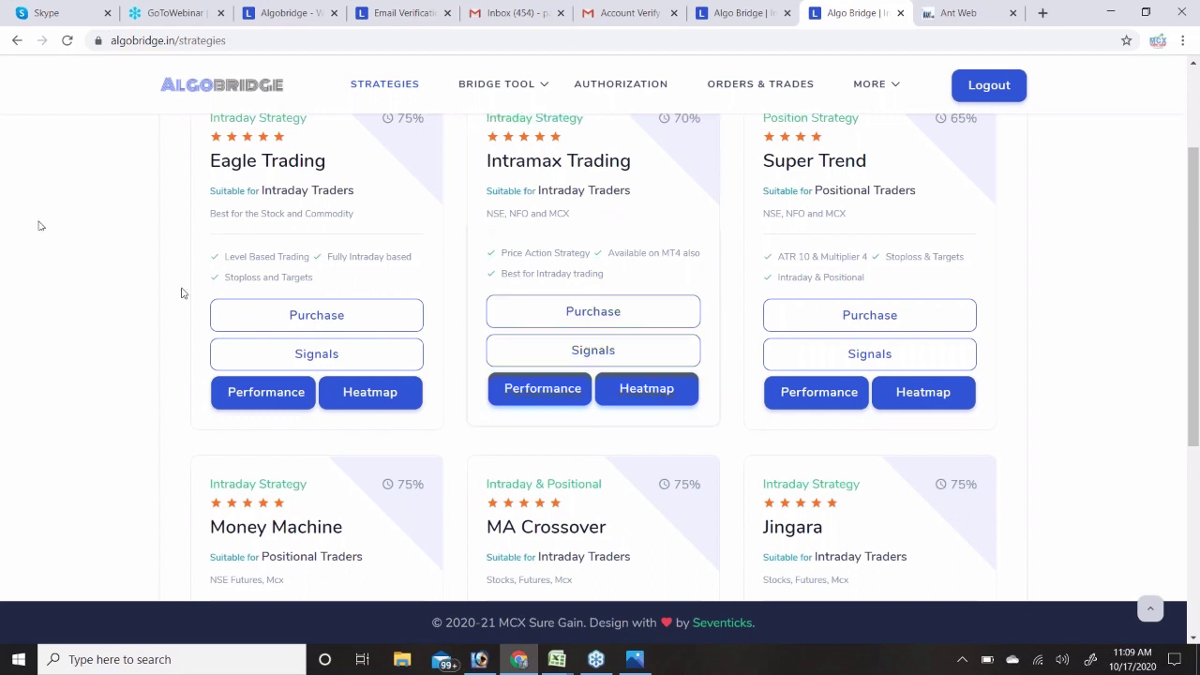
scroll(107, 233, "up", 1)
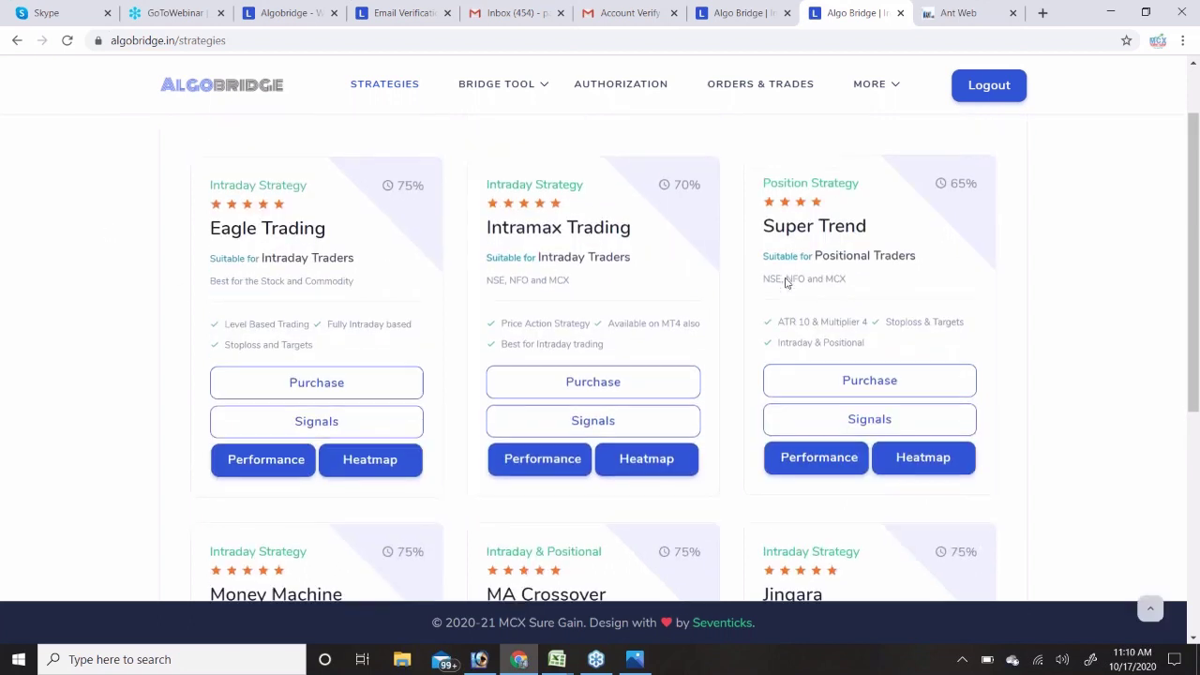
scroll(862, 278, "down", 2)
scroll(869, 282, "down", 2)
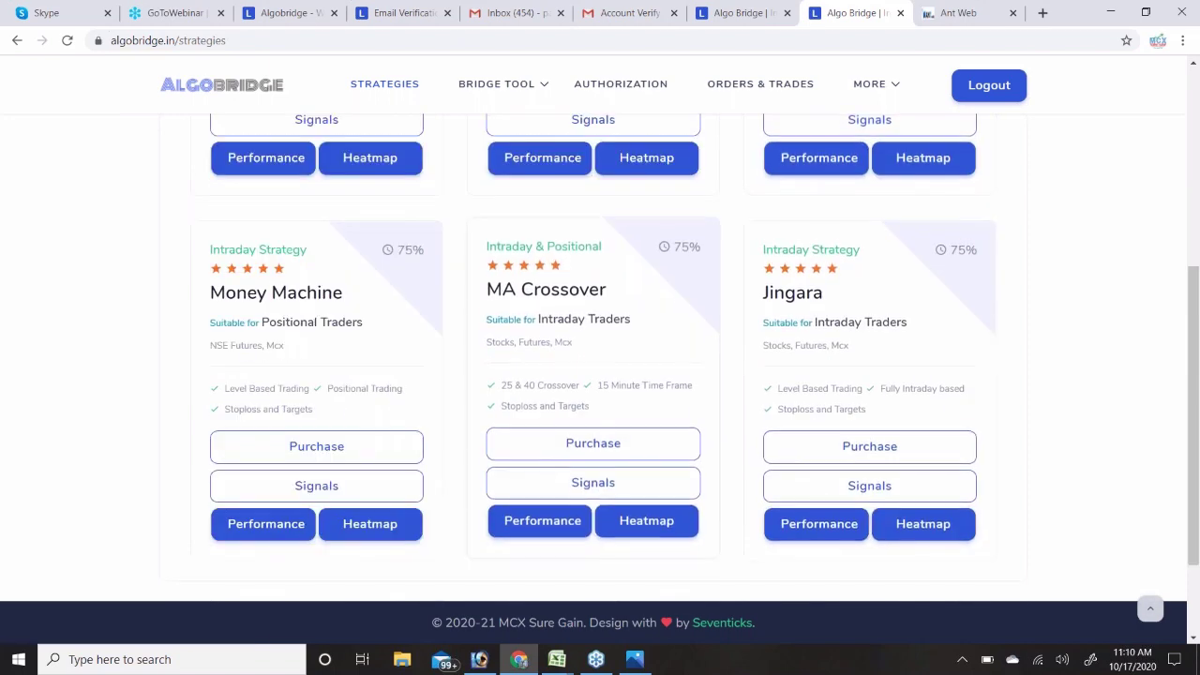
scroll(831, 335, "up", 5)
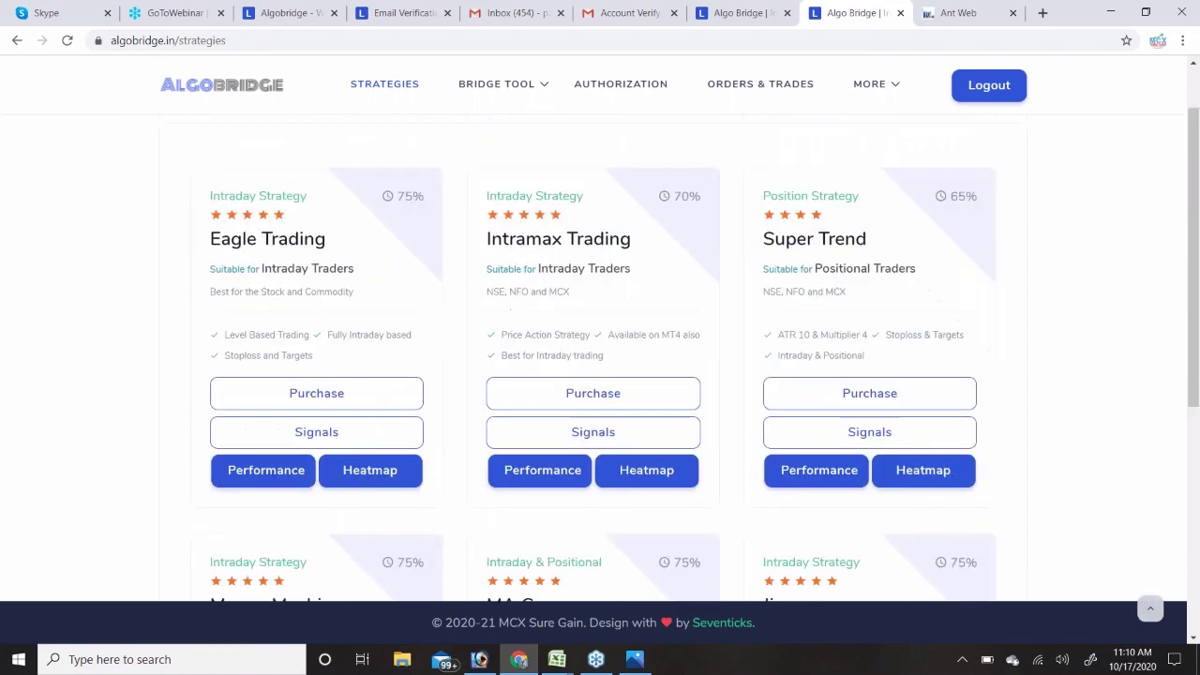
- Highlight the Eagle Trading, Intramax Trading, Super Trend, Jingara and MA Crossover strategy names
left_click_drag(211, 235, 328, 239)
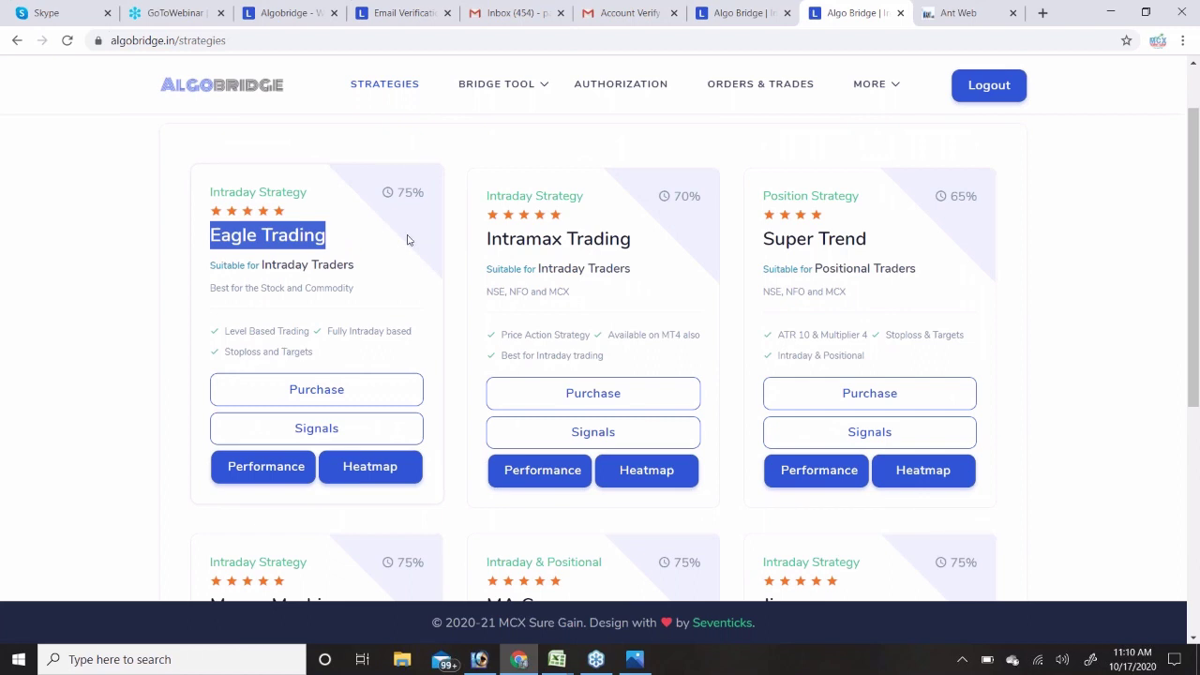
left_click_drag(489, 236, 657, 249)
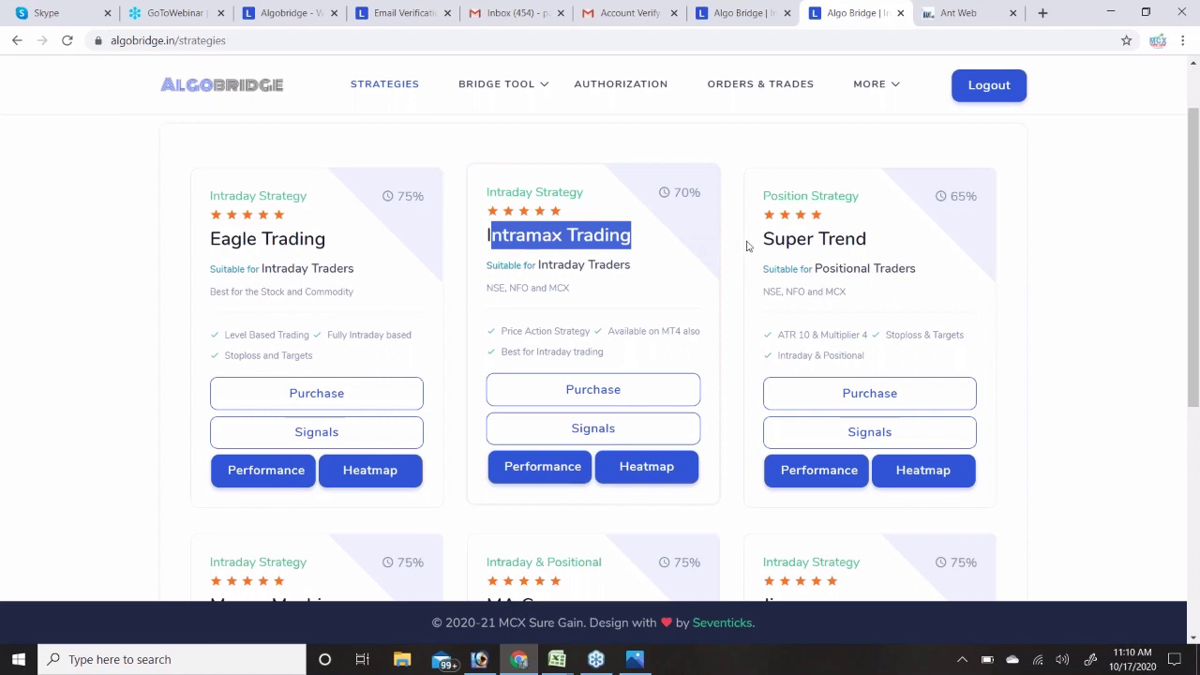
left_click_drag(762, 235, 868, 236)
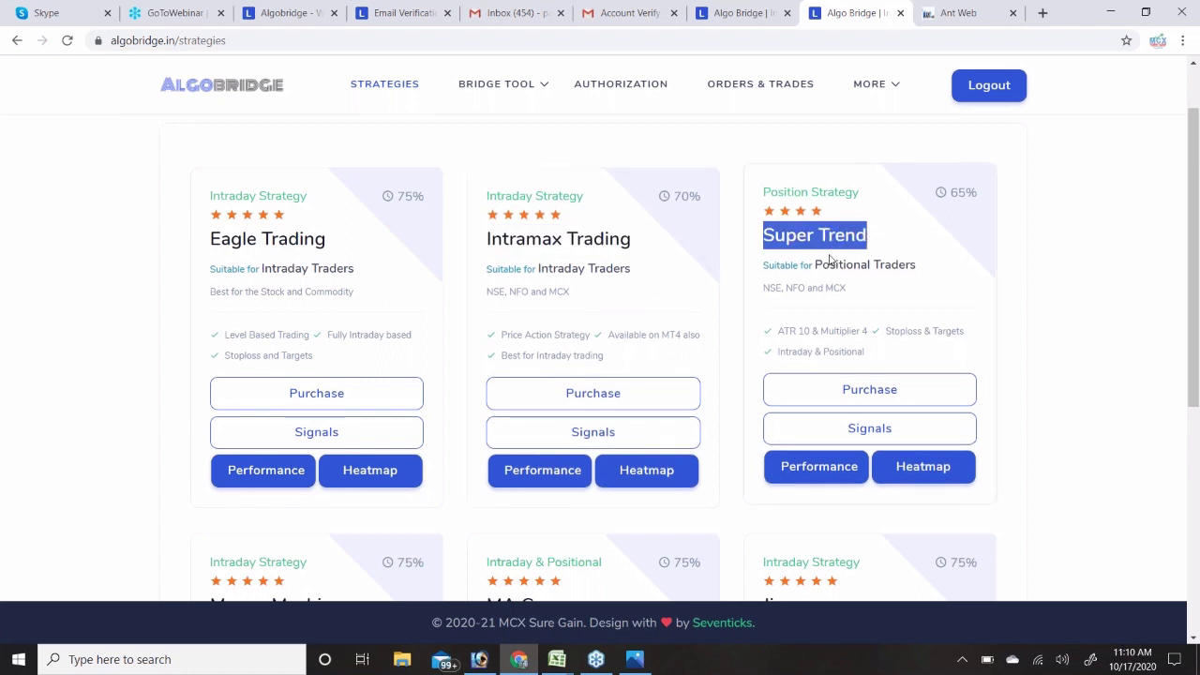
scroll(830, 260, "down", 2)
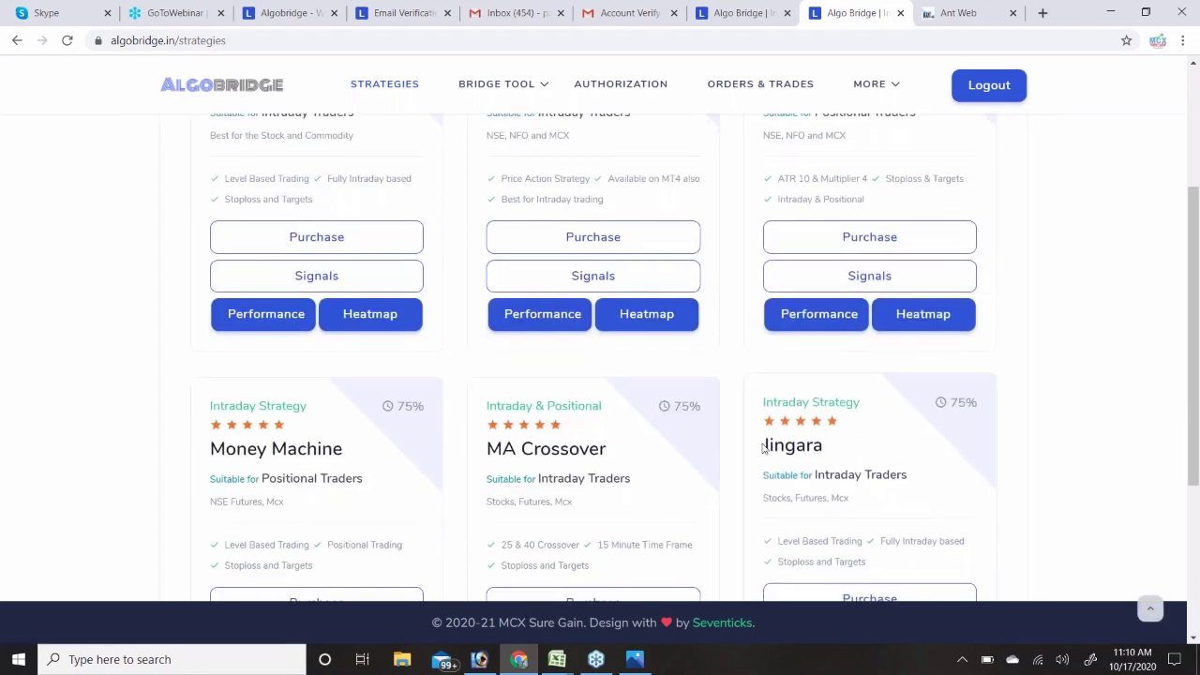
left_click_drag(762, 447, 841, 452)
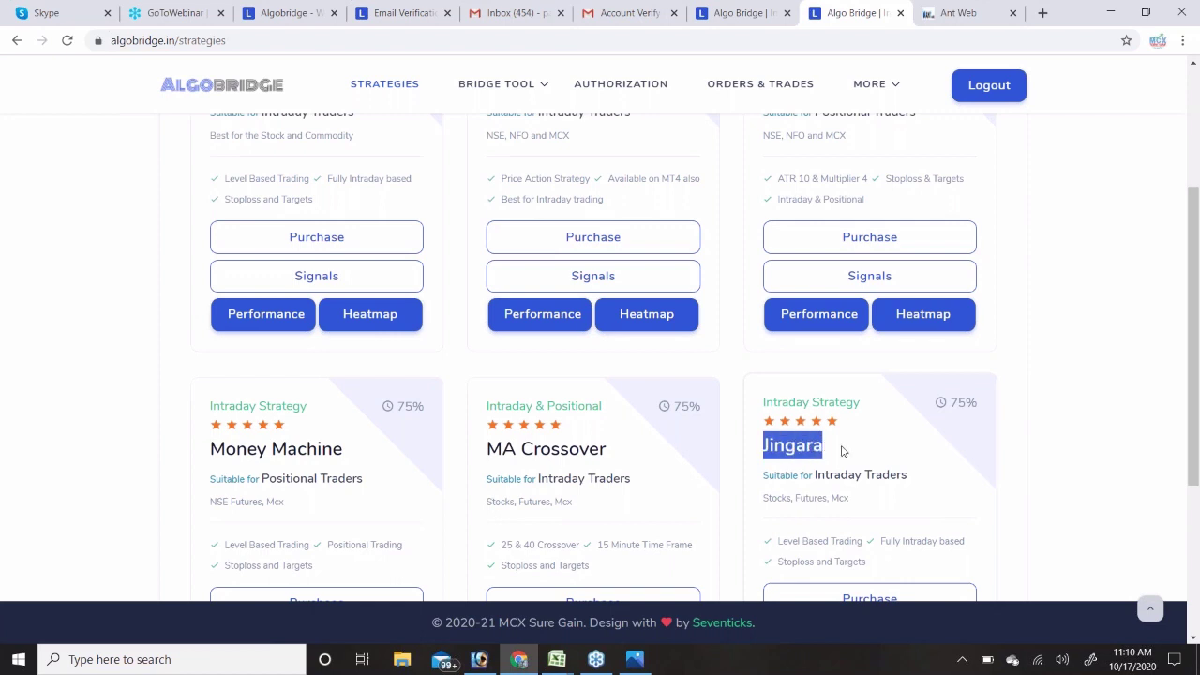
left_click_drag(611, 450, 487, 446)
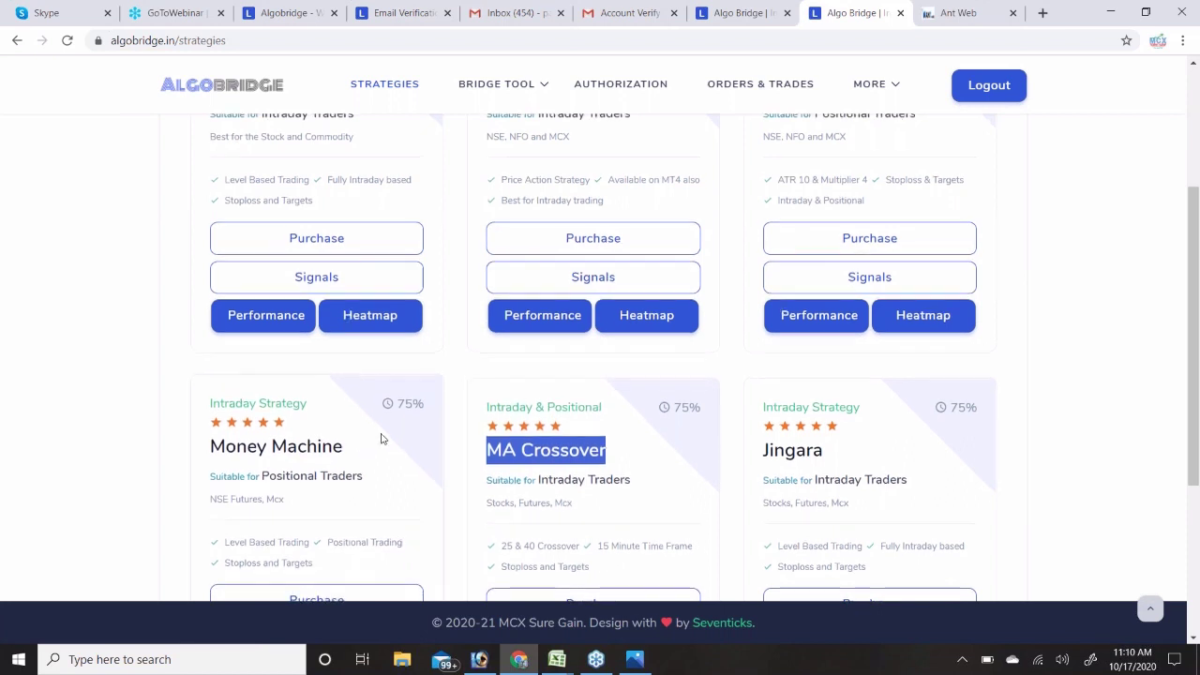
scroll(381, 437, "up", 3)
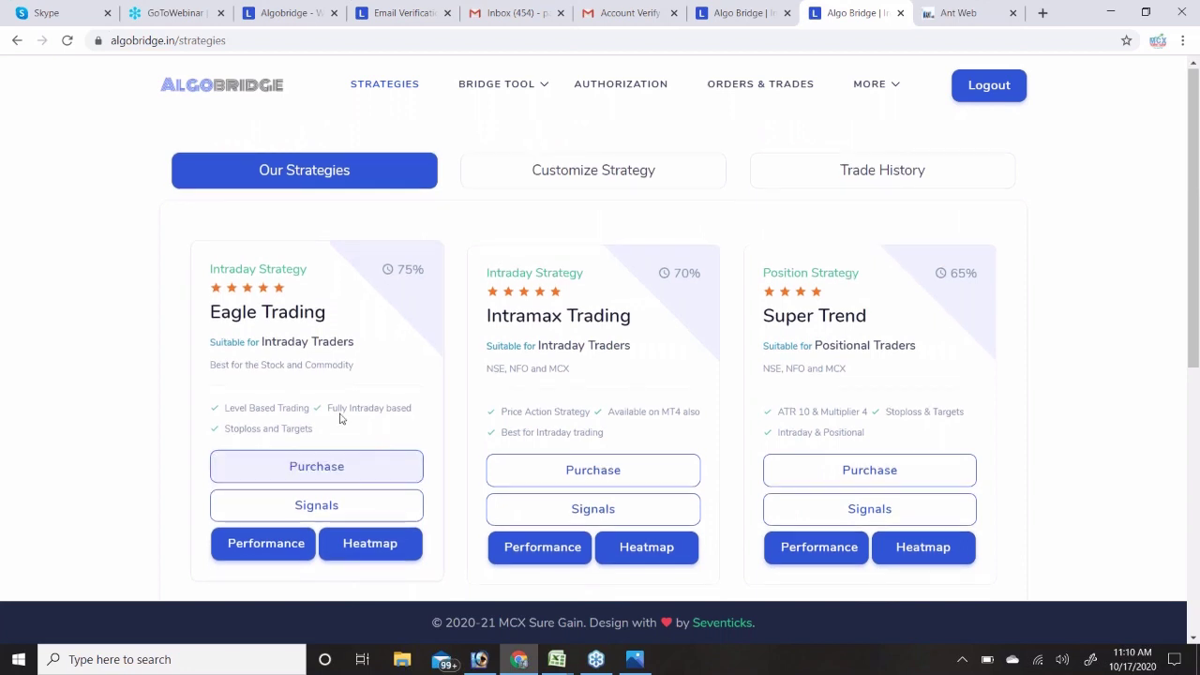
scroll(268, 233, "down", 3)
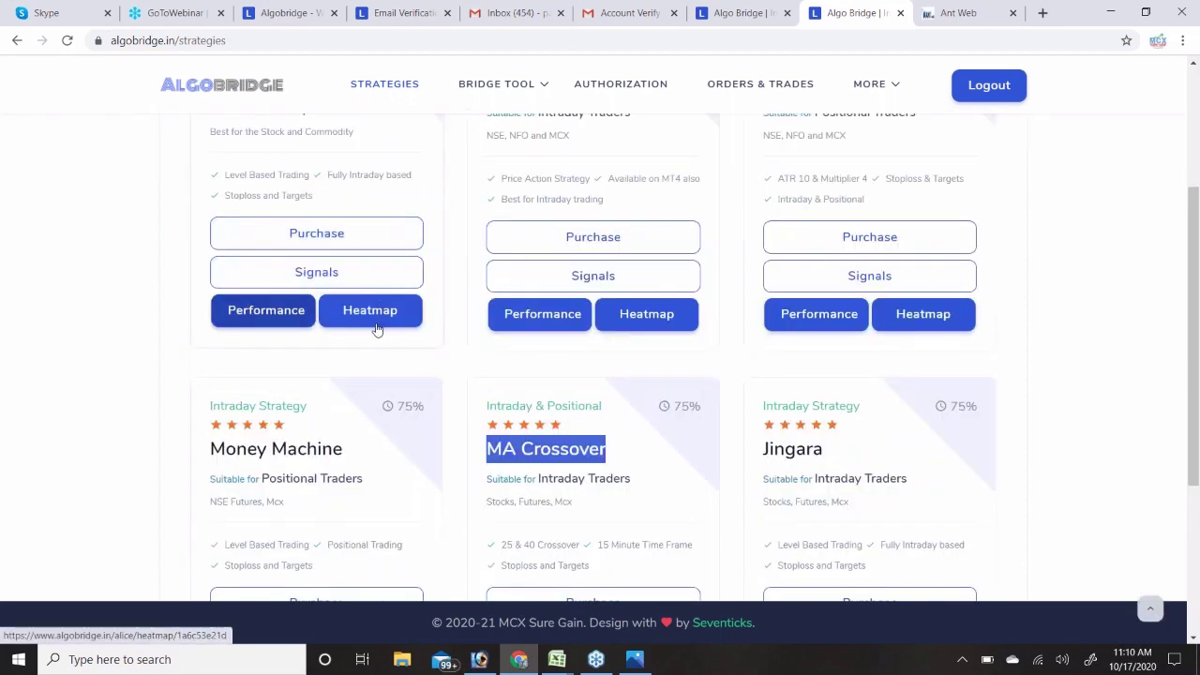
left_click(335, 281)
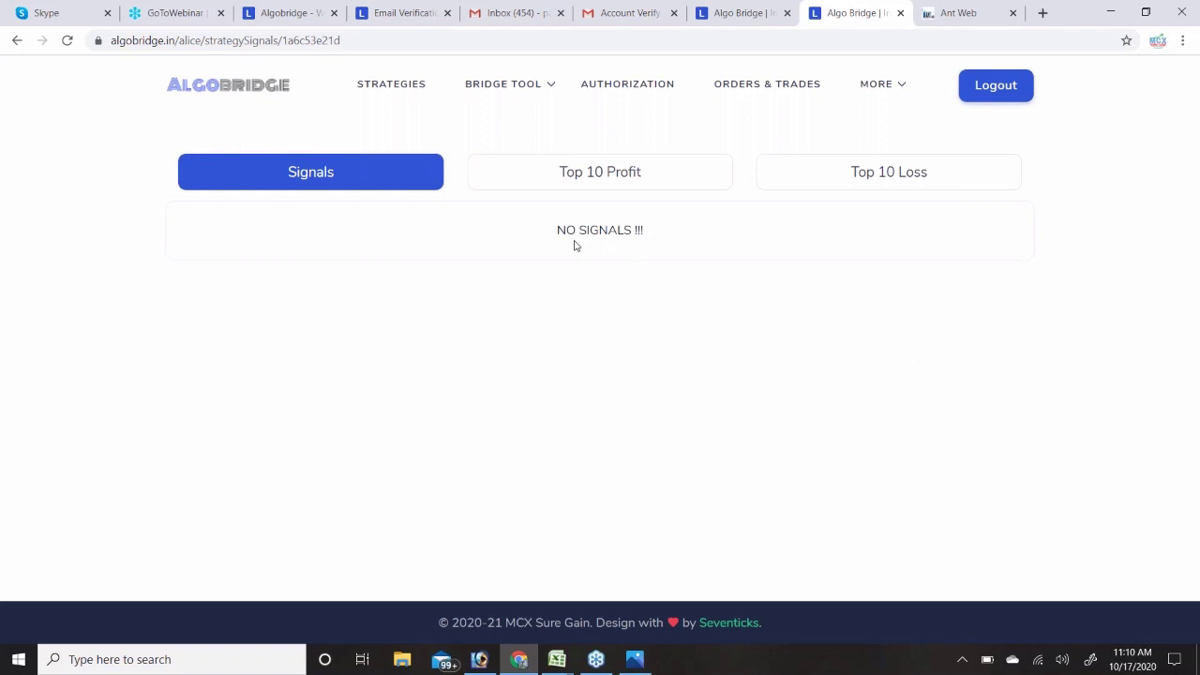
left_click(381, 93)
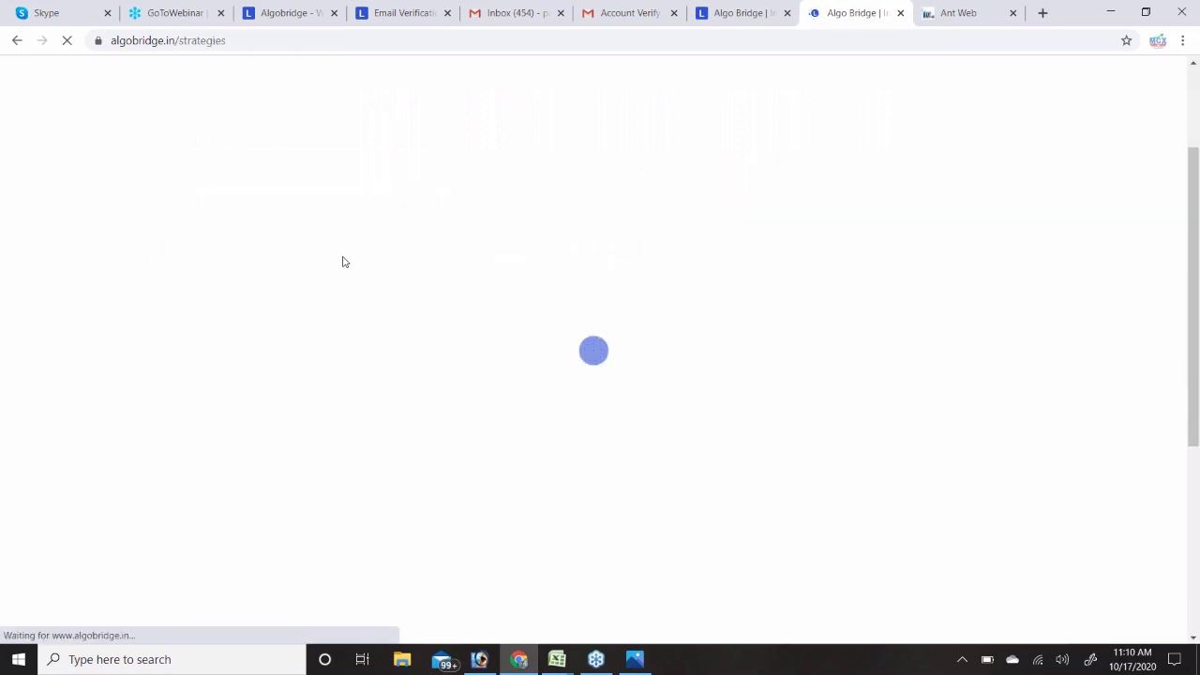
scroll(282, 263, "down", 1)
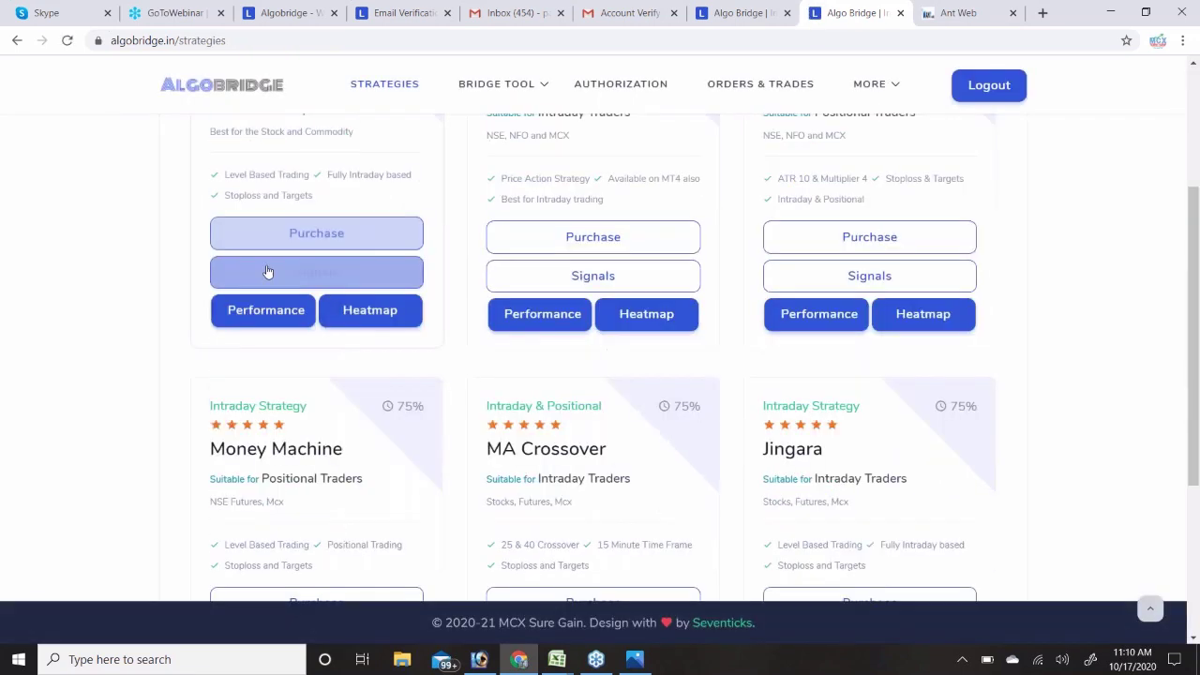
left_click(258, 319)
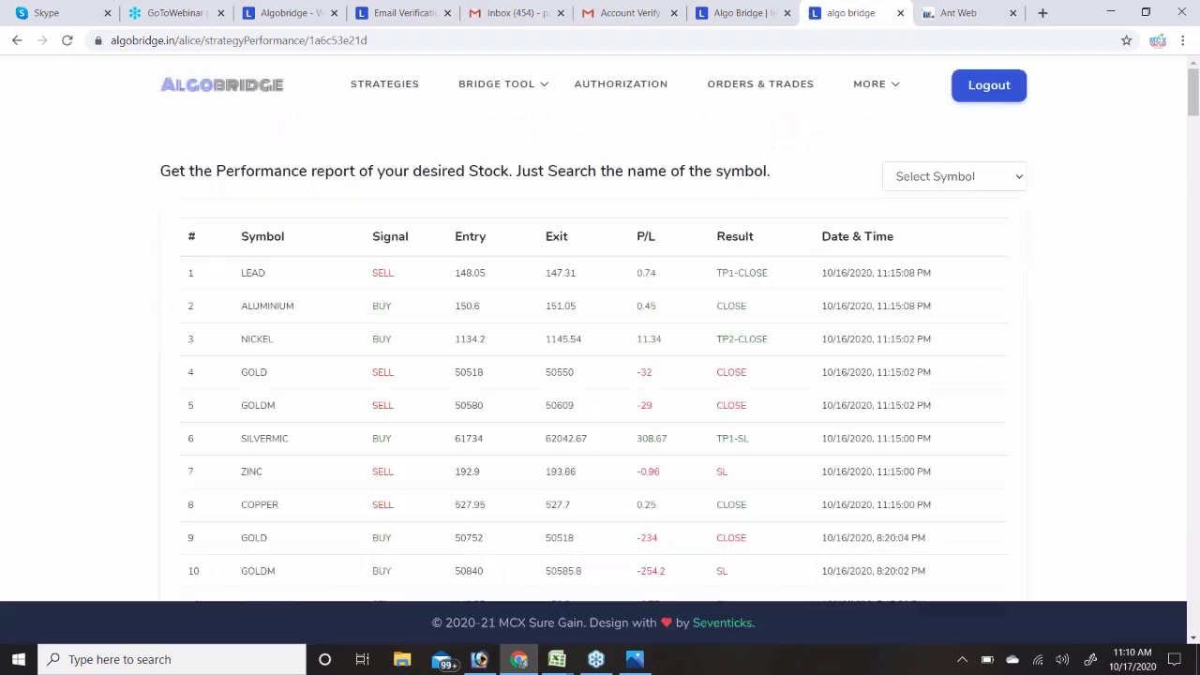
scroll(723, 246, "down", 1)
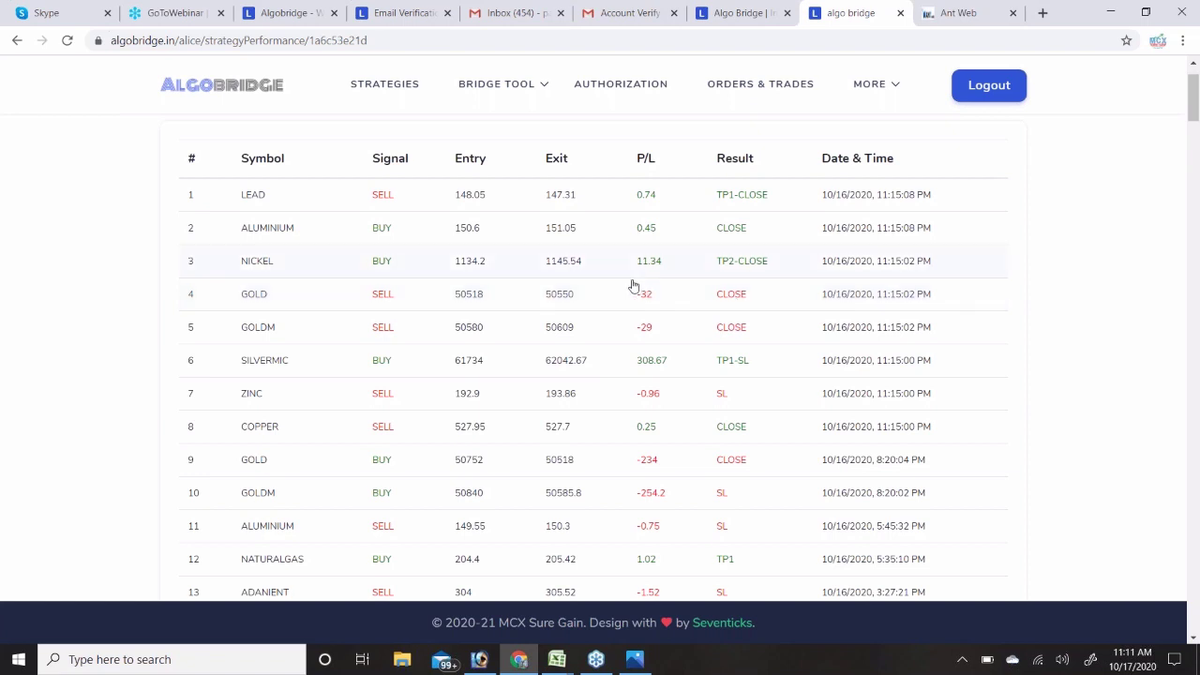
scroll(675, 298, "down", 4)
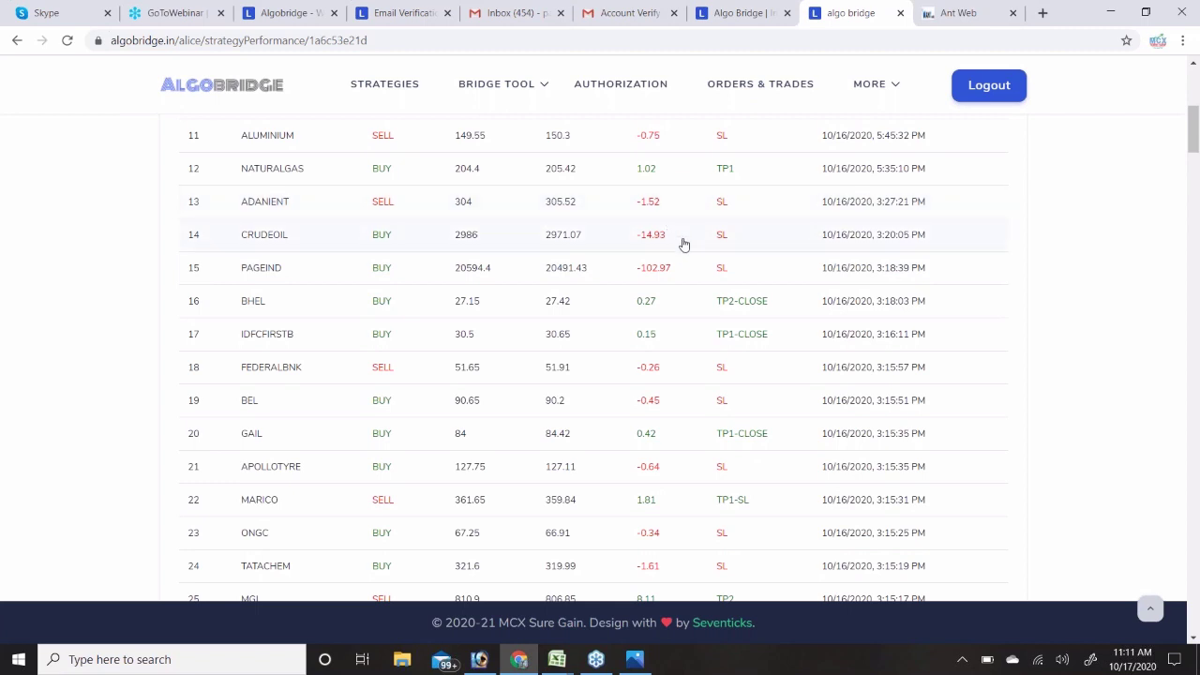
scroll(678, 239, "up", 3)
scroll(684, 245, "up", 2)
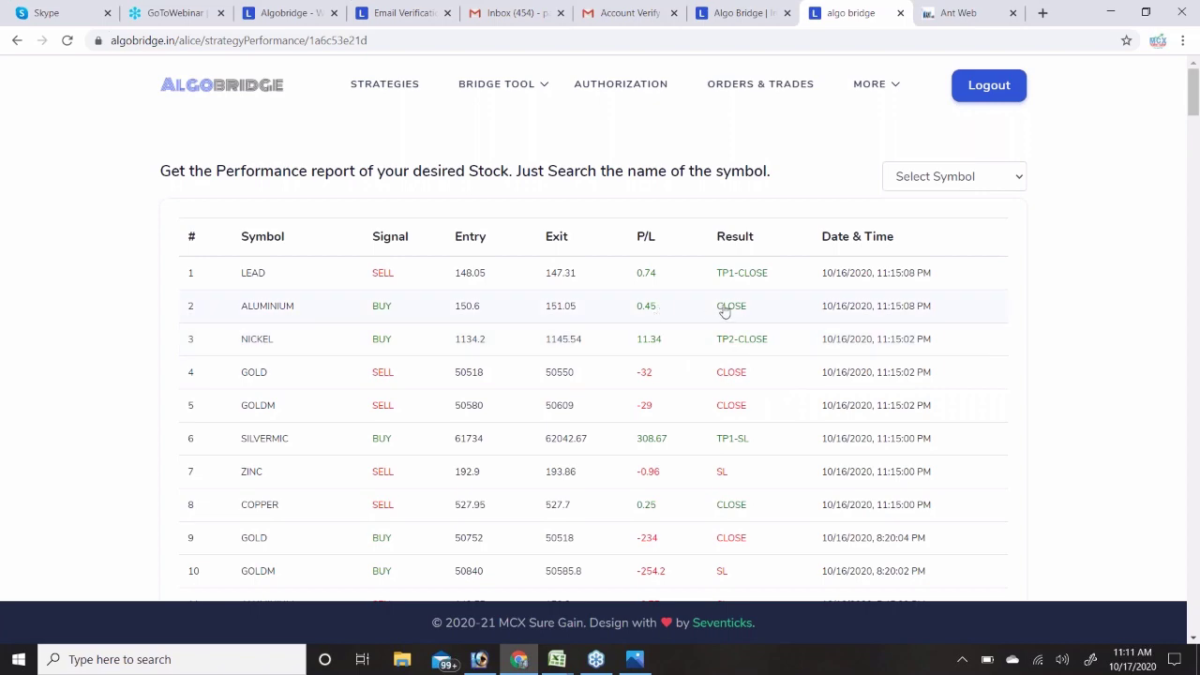
scroll(696, 311, "down", 20)
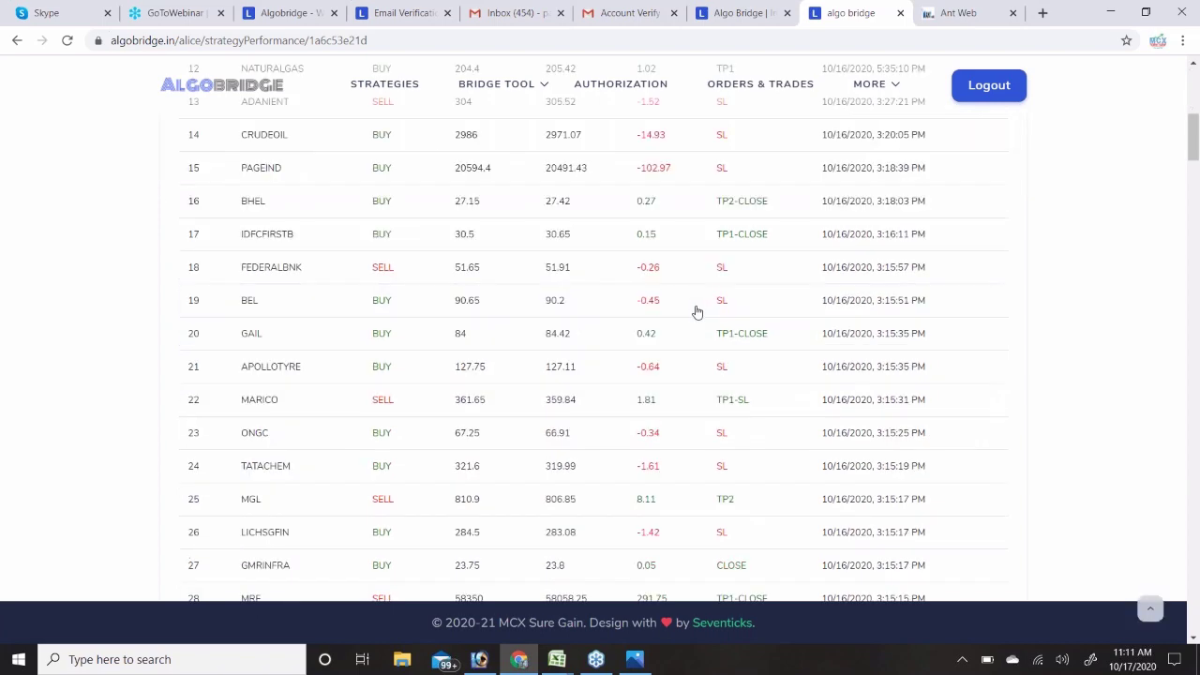
scroll(697, 311, "down", 20)
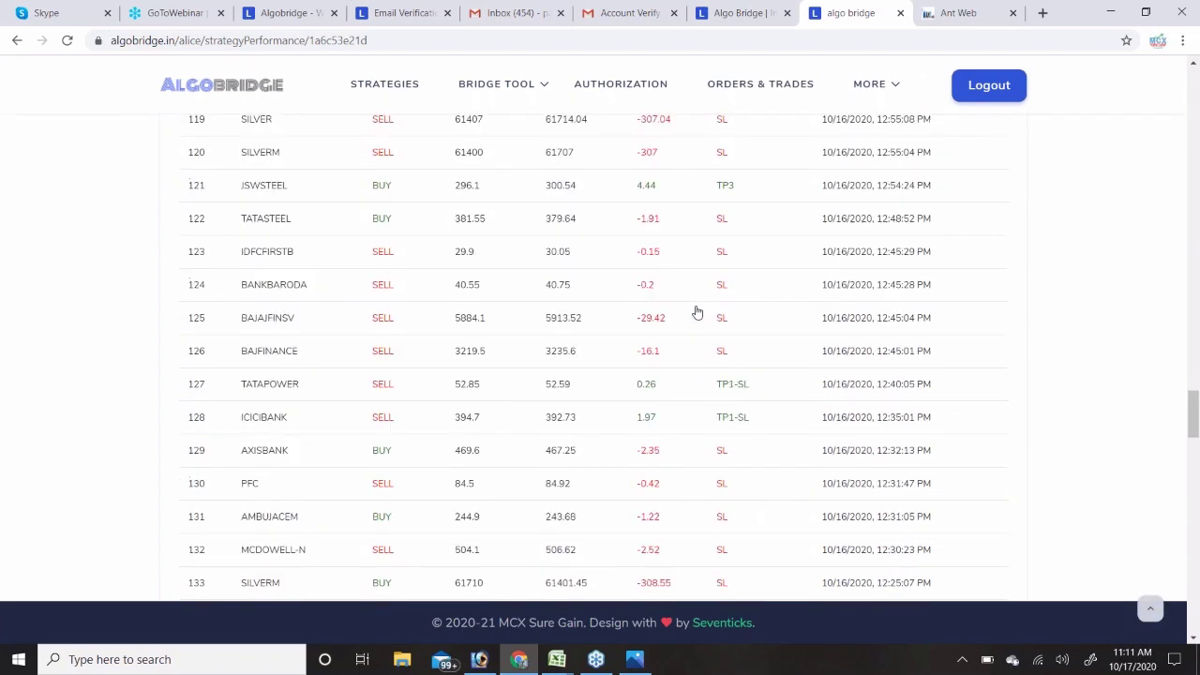
scroll(697, 311, "down", 15)
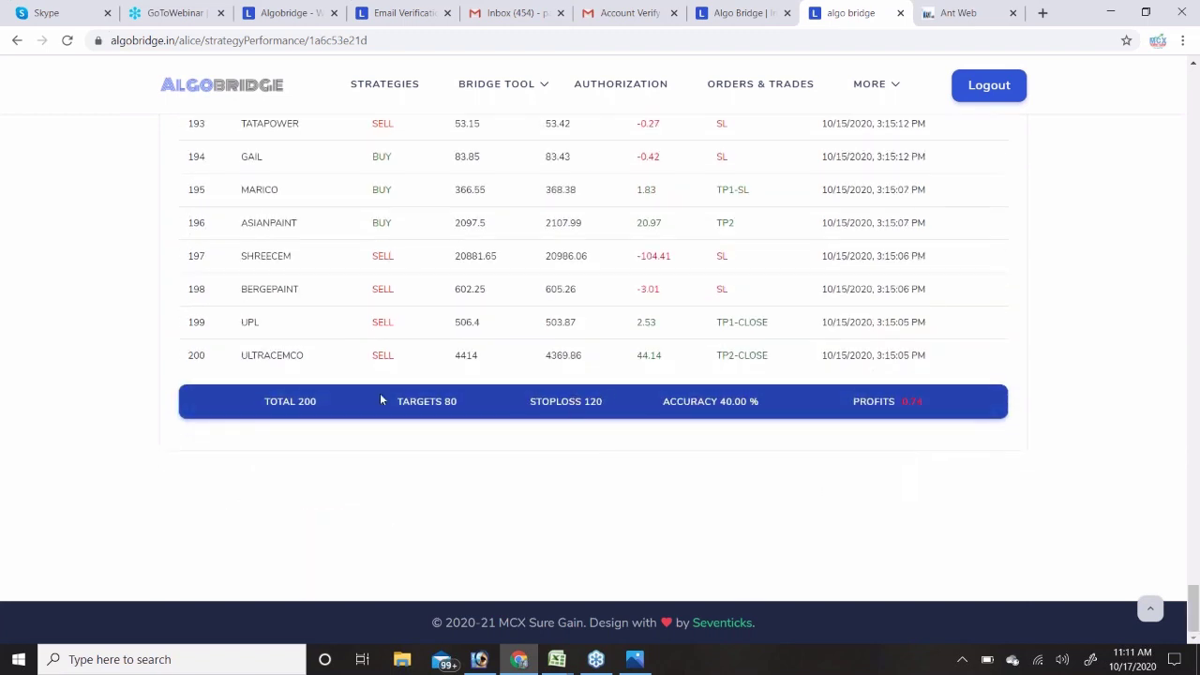
scroll(353, 435, "up", 20)
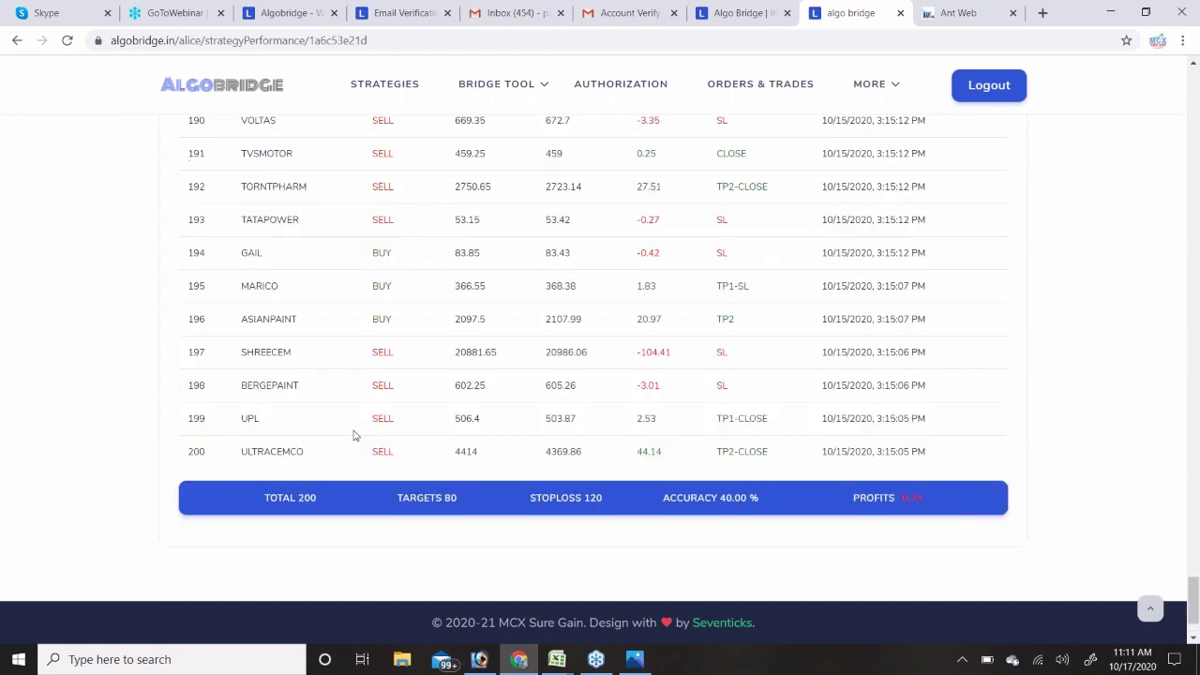
scroll(354, 435, "up", 20)
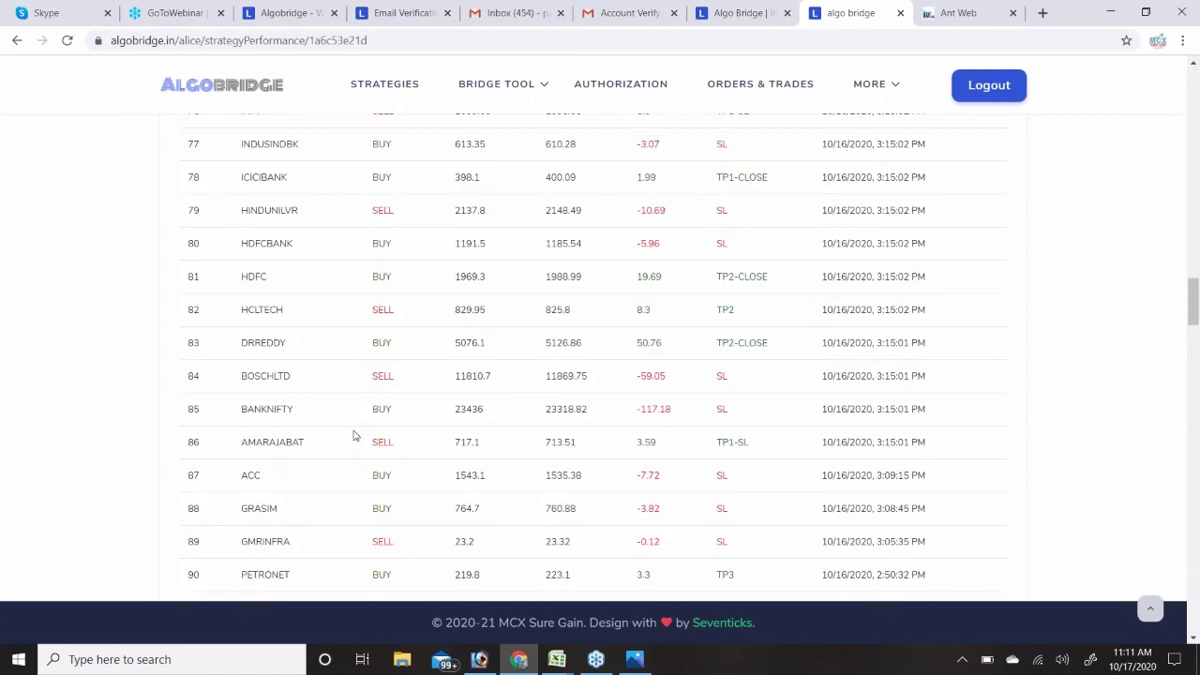
scroll(354, 435, "up", 1)
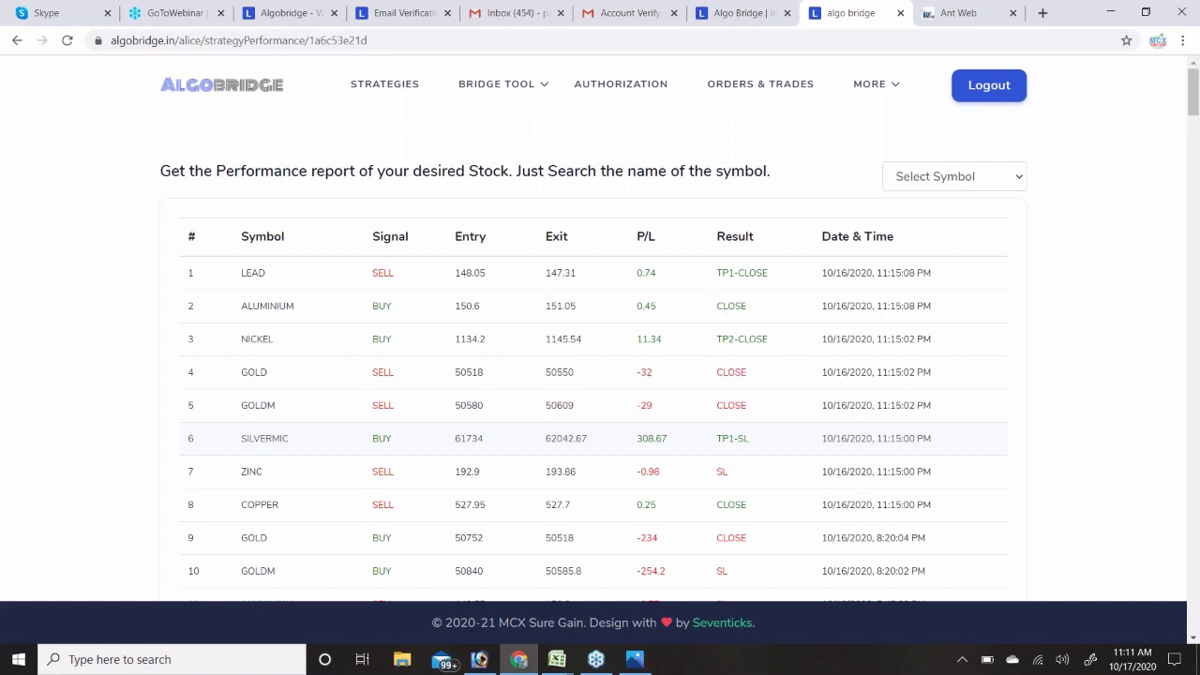
- Open Eagle Trading's accuracy heatmap, review HDFC's report (8 trades, 100% accuracy), then go back
left_click(390, 86)
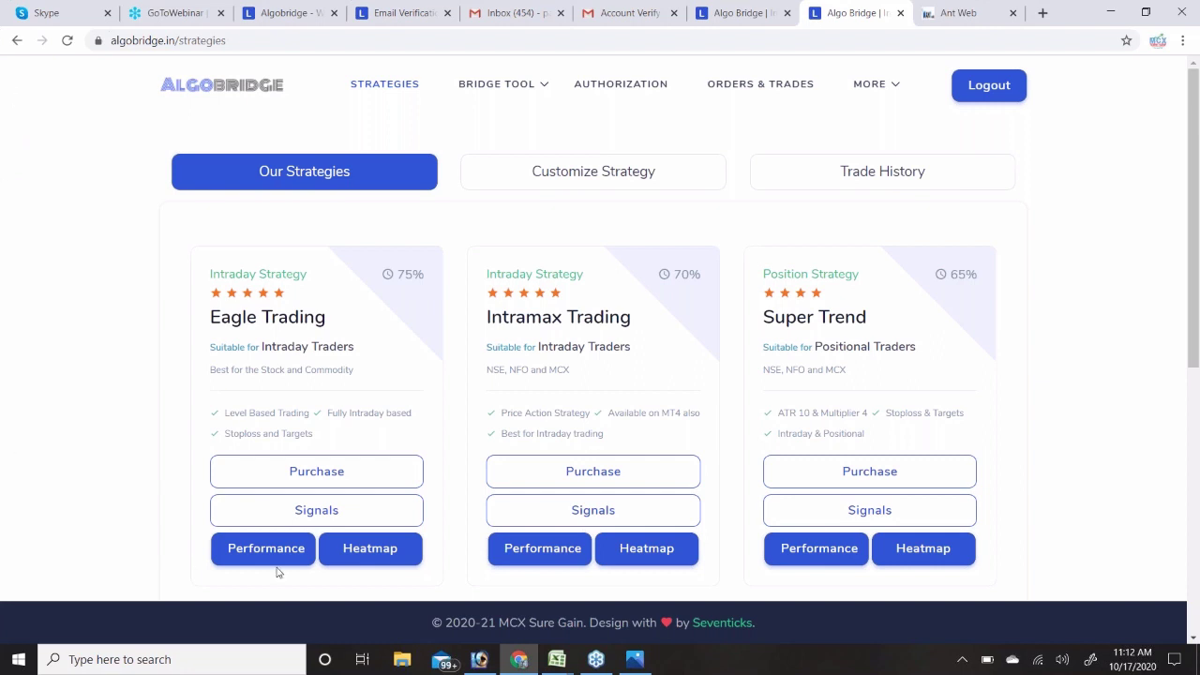
left_click(403, 553)
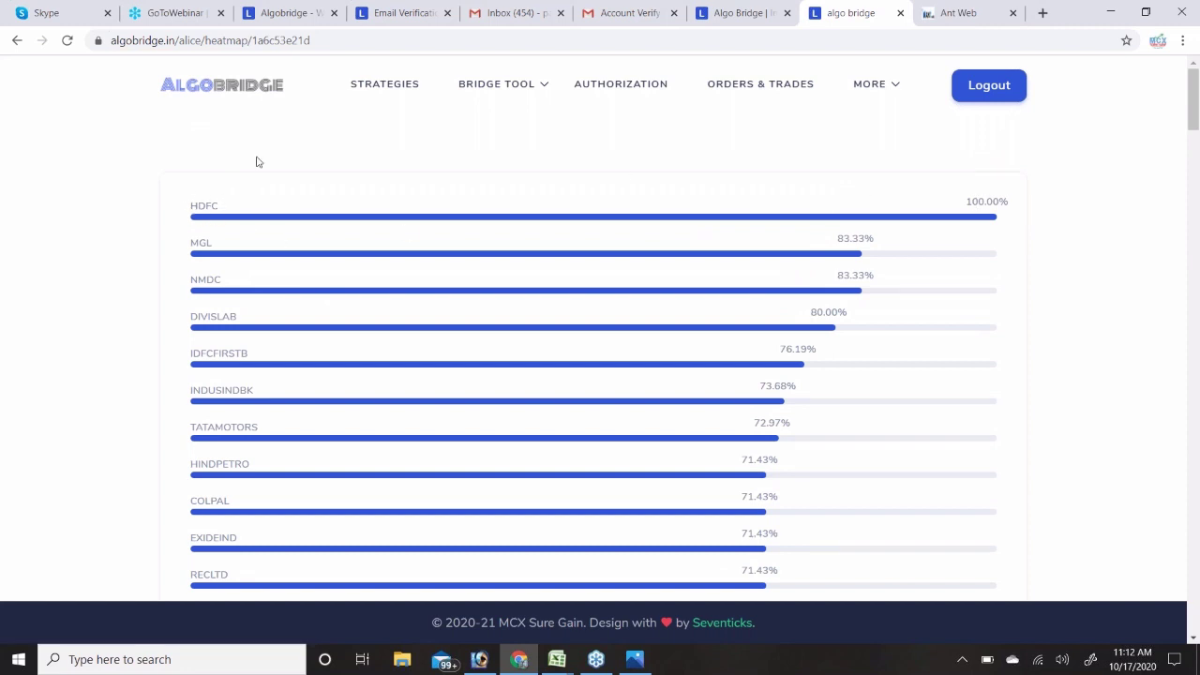
left_click(199, 206)
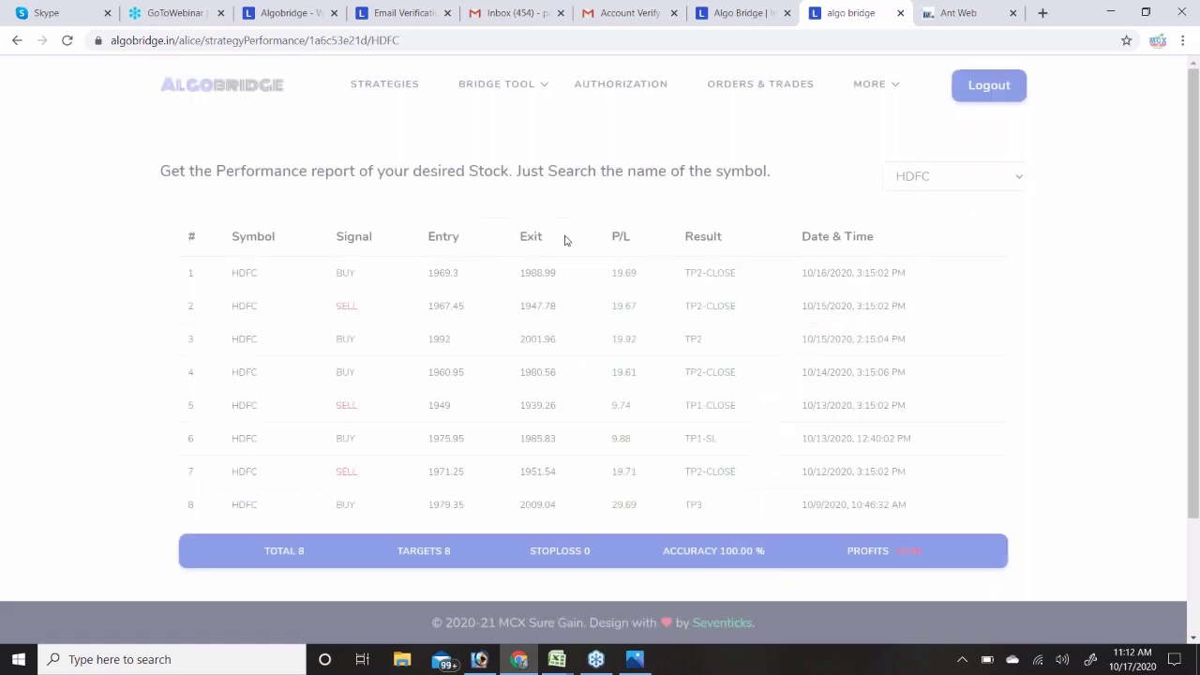
scroll(535, 313, "down", 2)
scroll(343, 303, "up", 2)
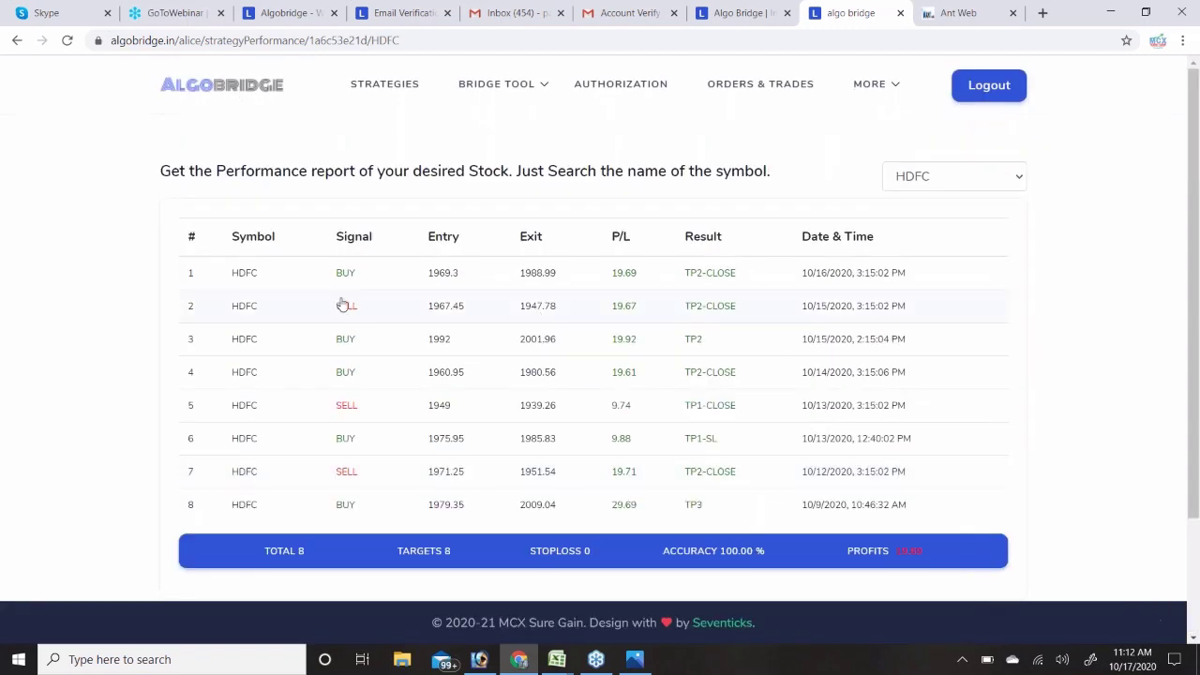
scroll(277, 344, "down", 1)
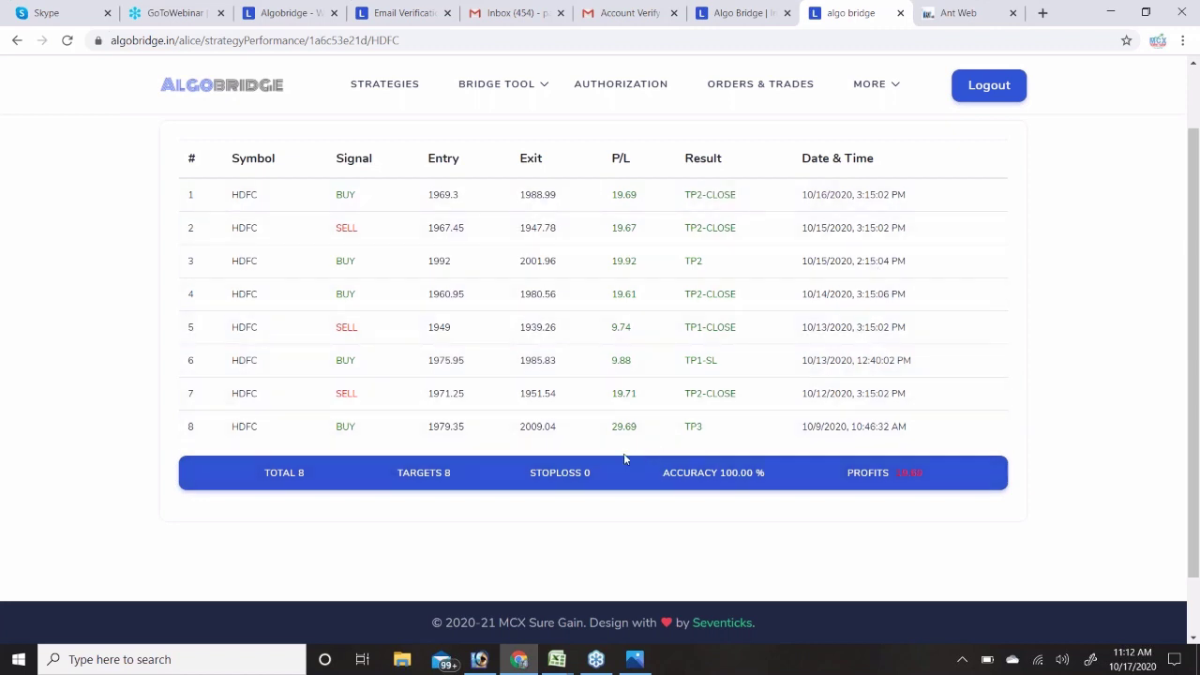
left_click(17, 41)
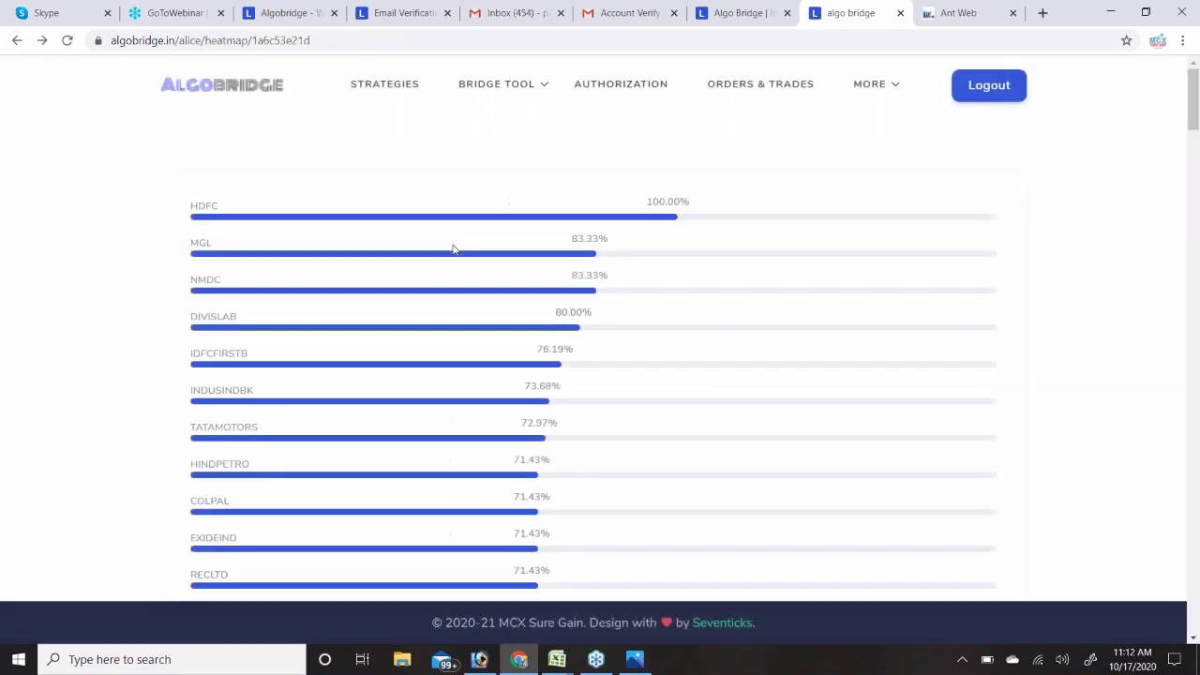
scroll(404, 243, "down", 1)
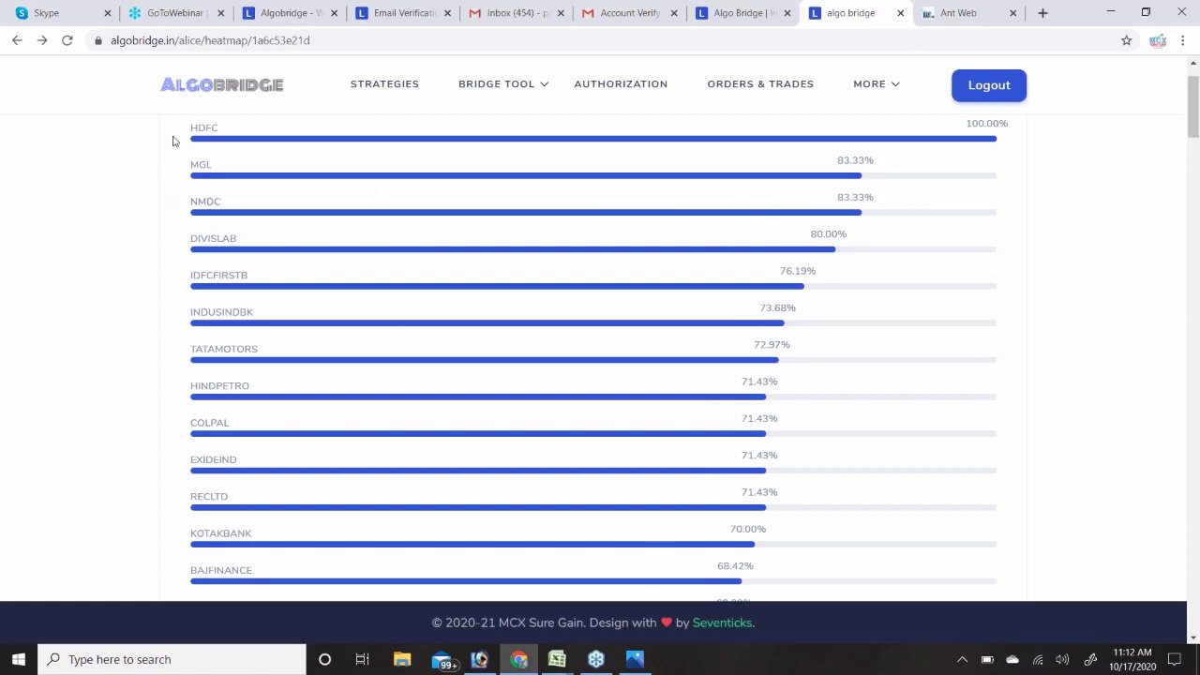
scroll(830, 501, "down", 3)
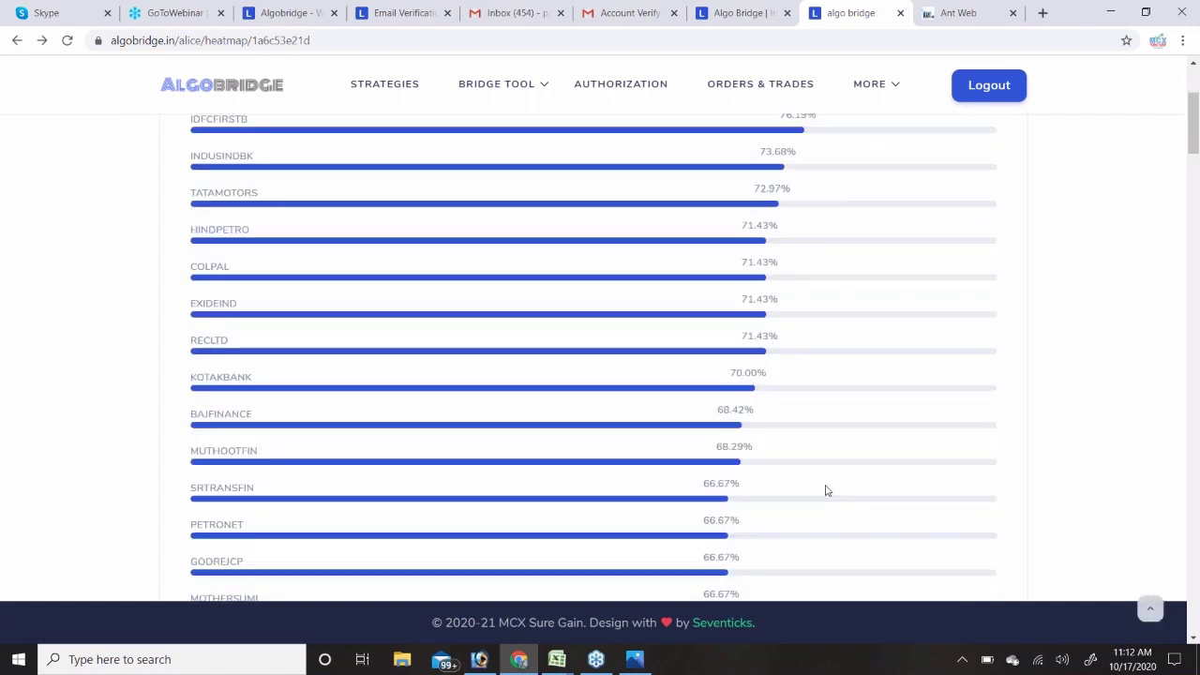
scroll(826, 491, "down", 3)
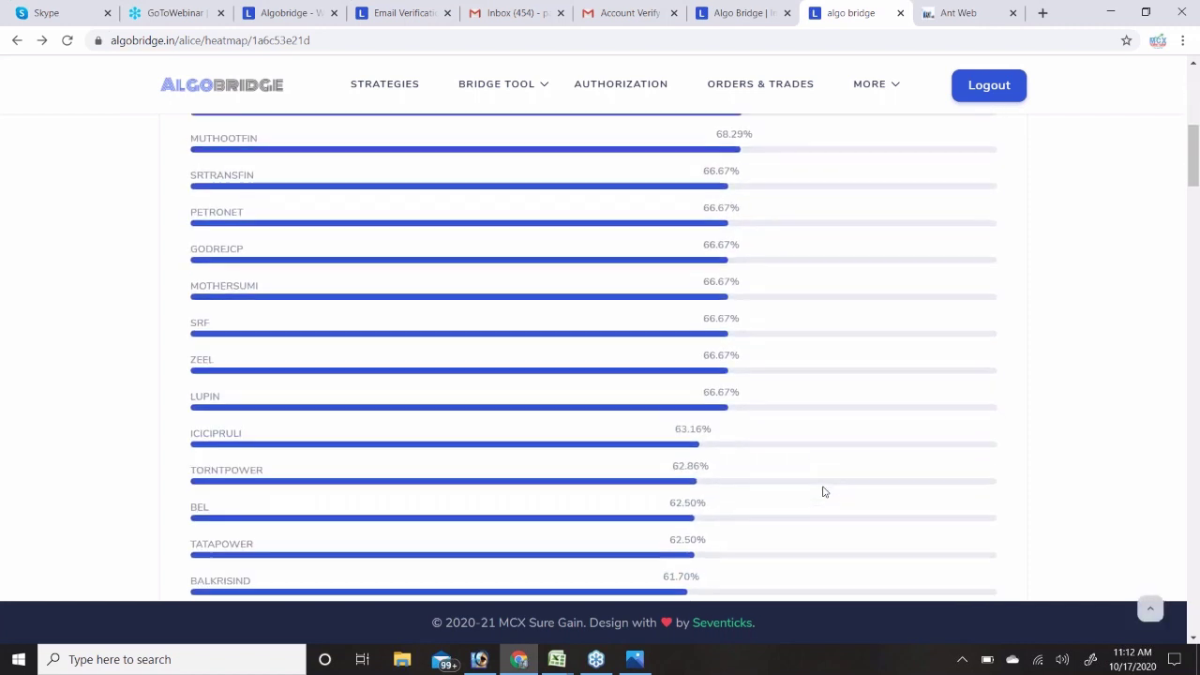
scroll(823, 492, "down", 1)
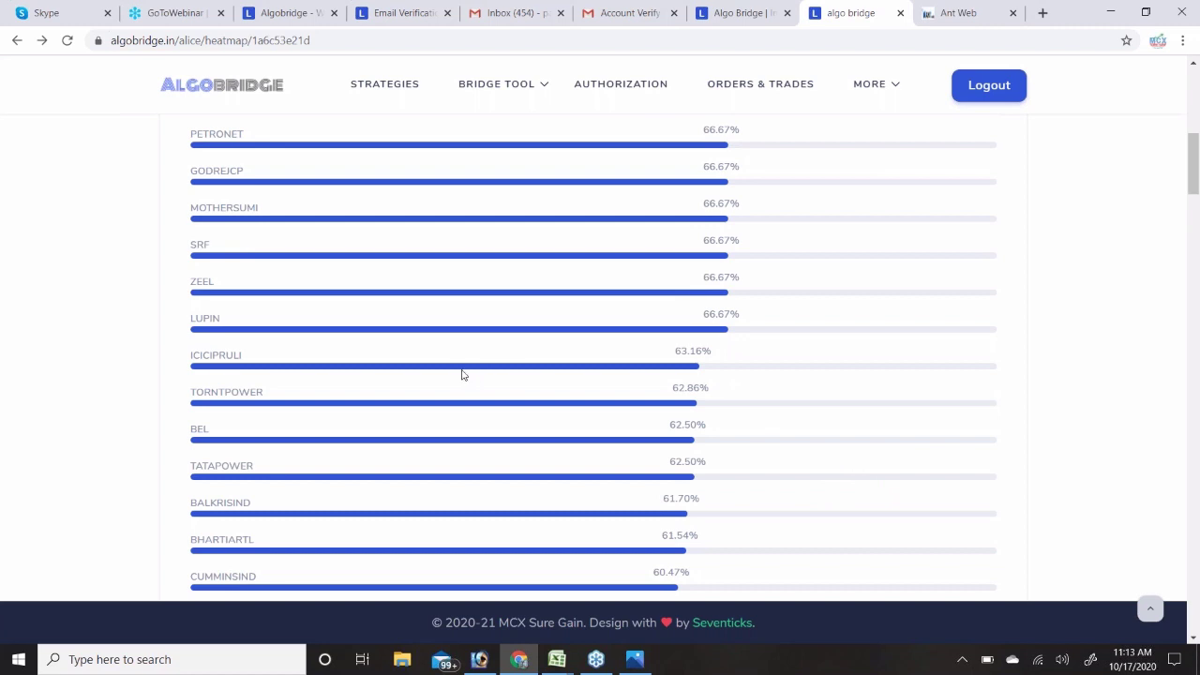
scroll(542, 364, "up", 8)
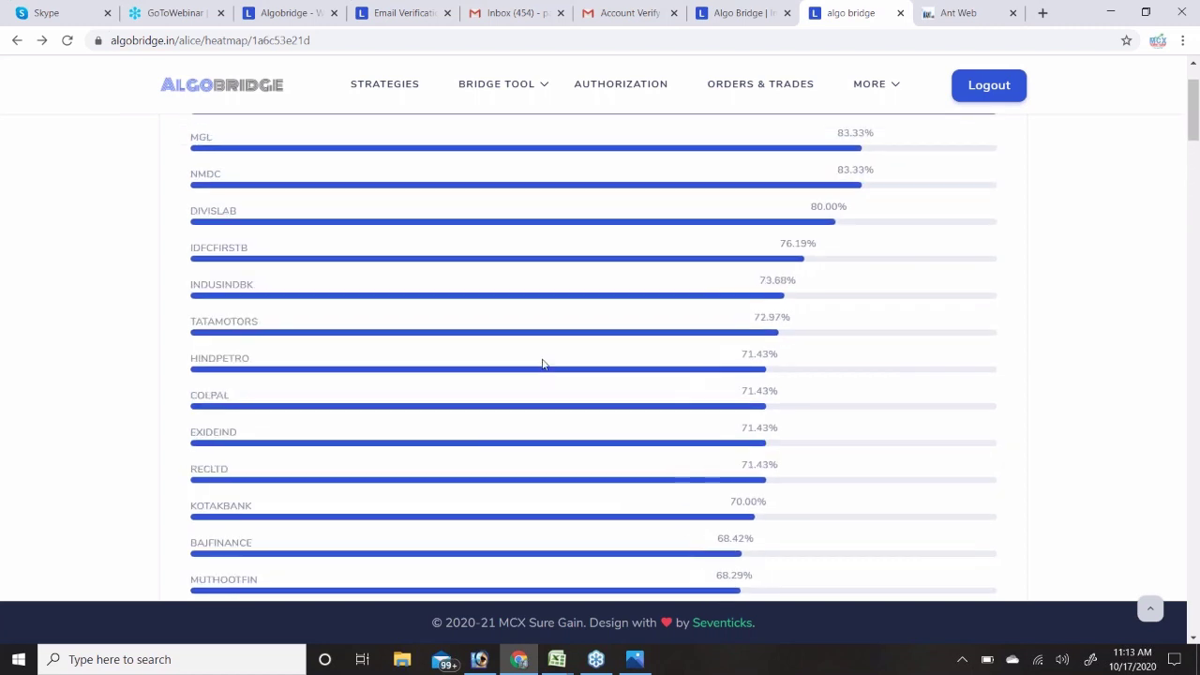
scroll(437, 404, "down", 1)
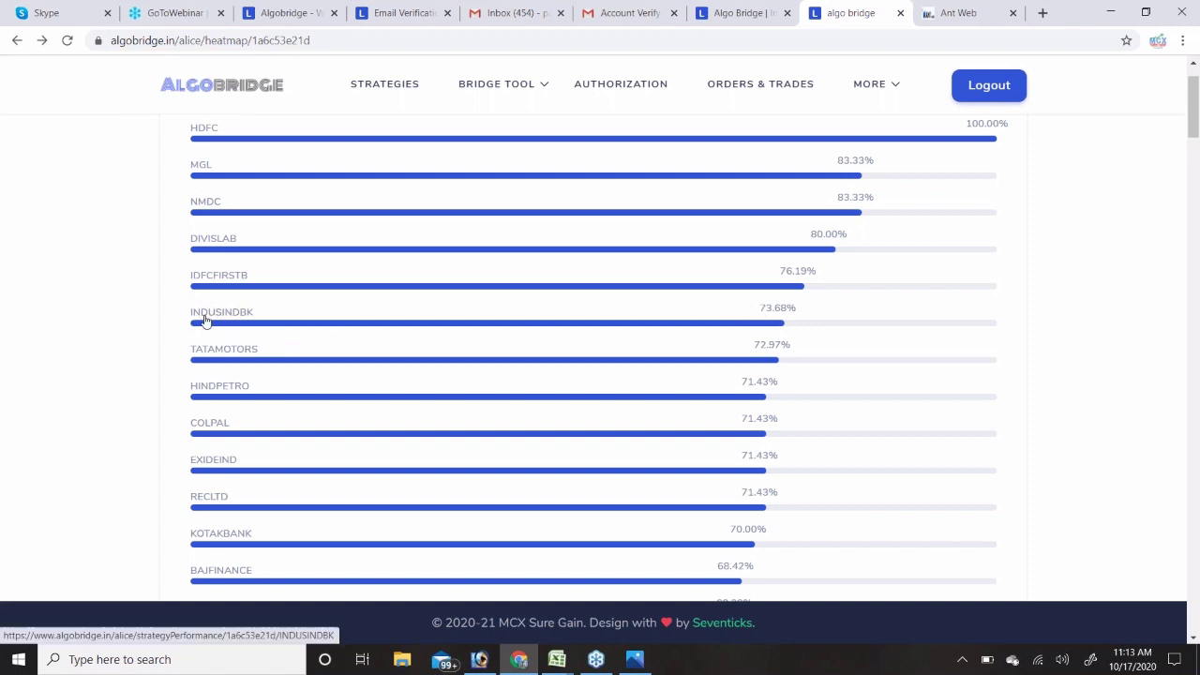
left_click(260, 322)
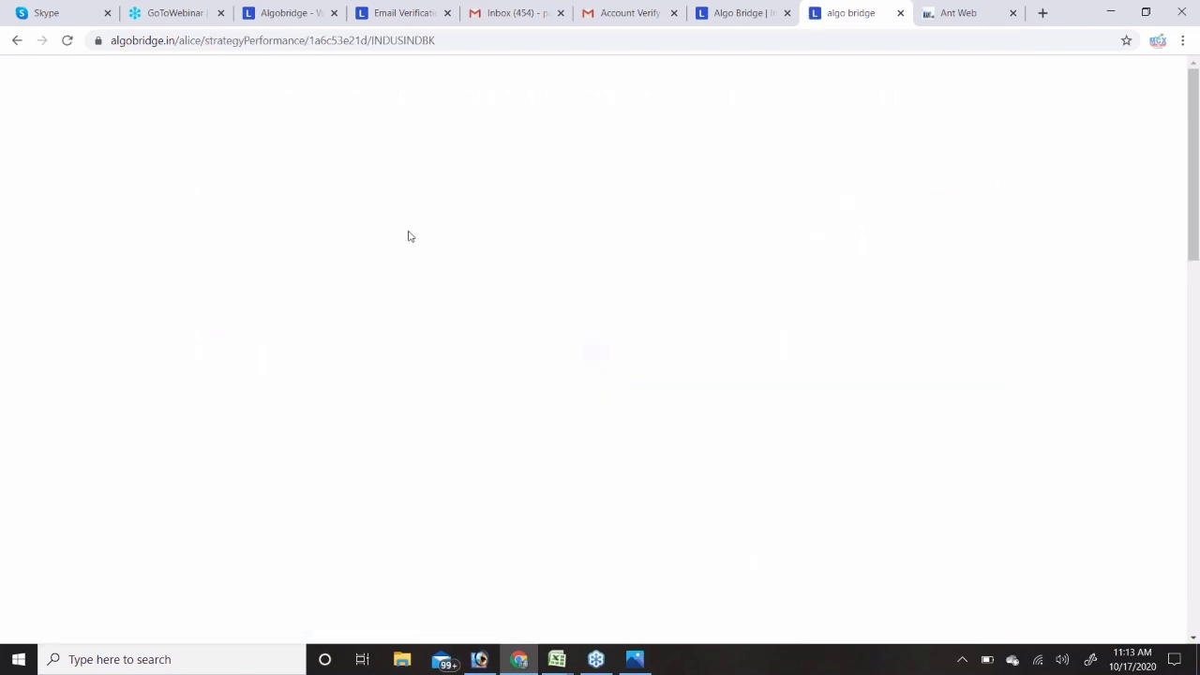
scroll(422, 232, "down", 7)
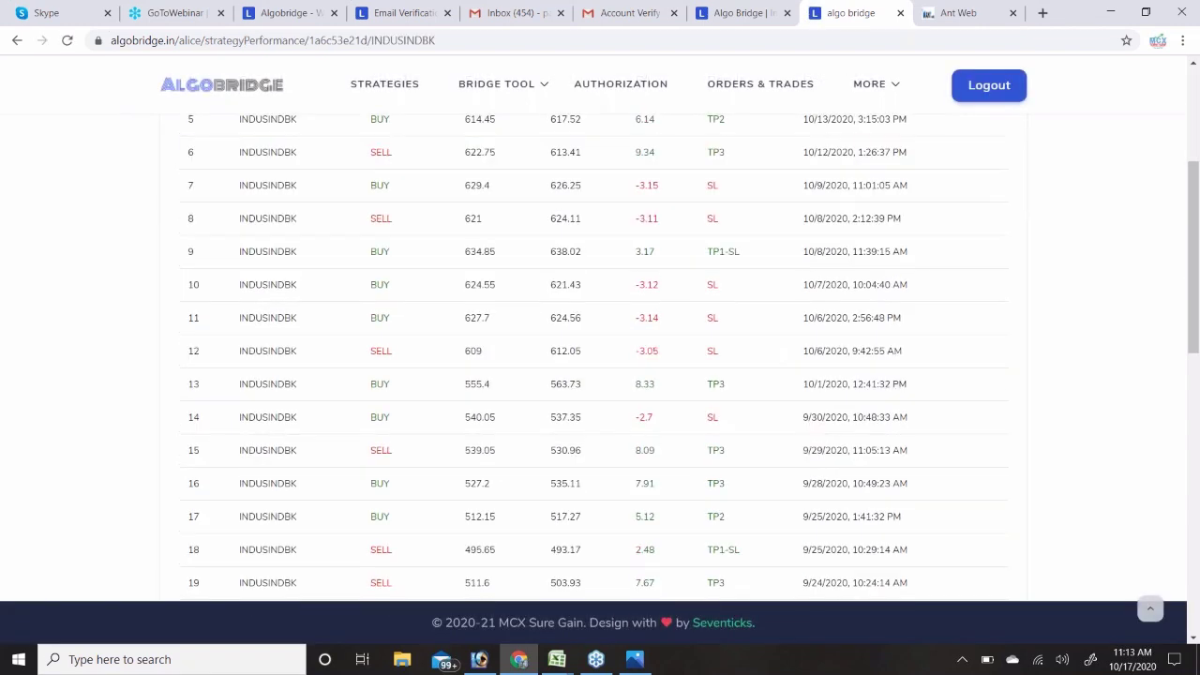
scroll(320, 405, "down", 5)
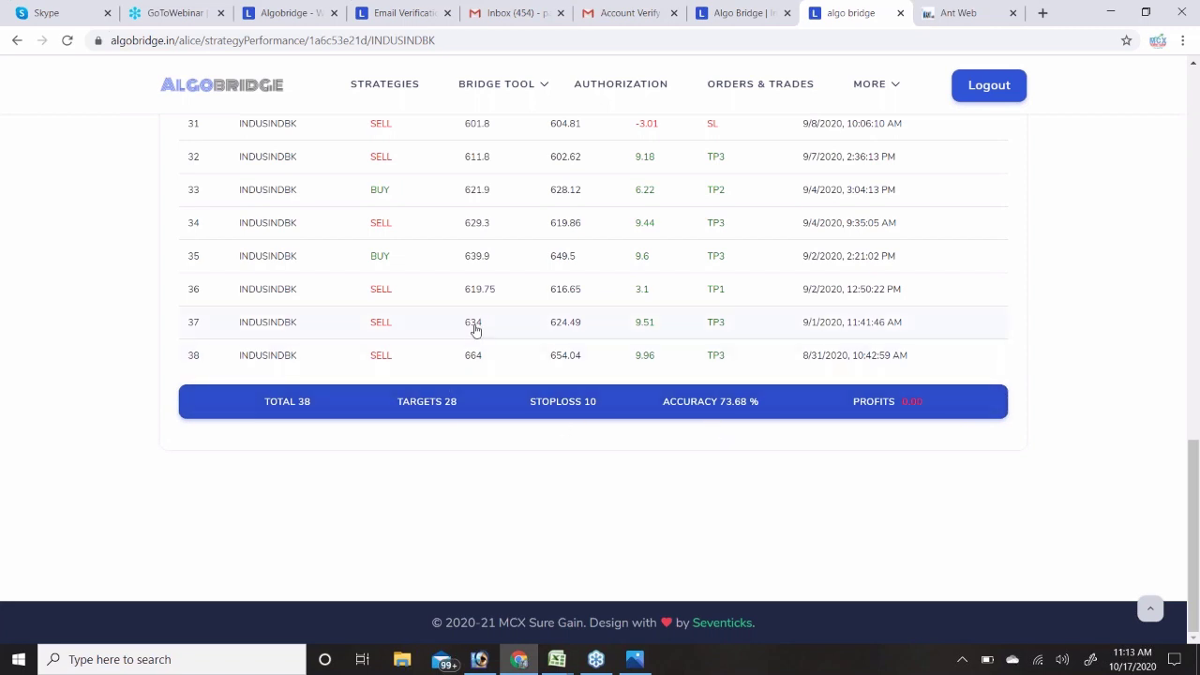
scroll(478, 328, "up", 7)
scroll(477, 327, "up", 5)
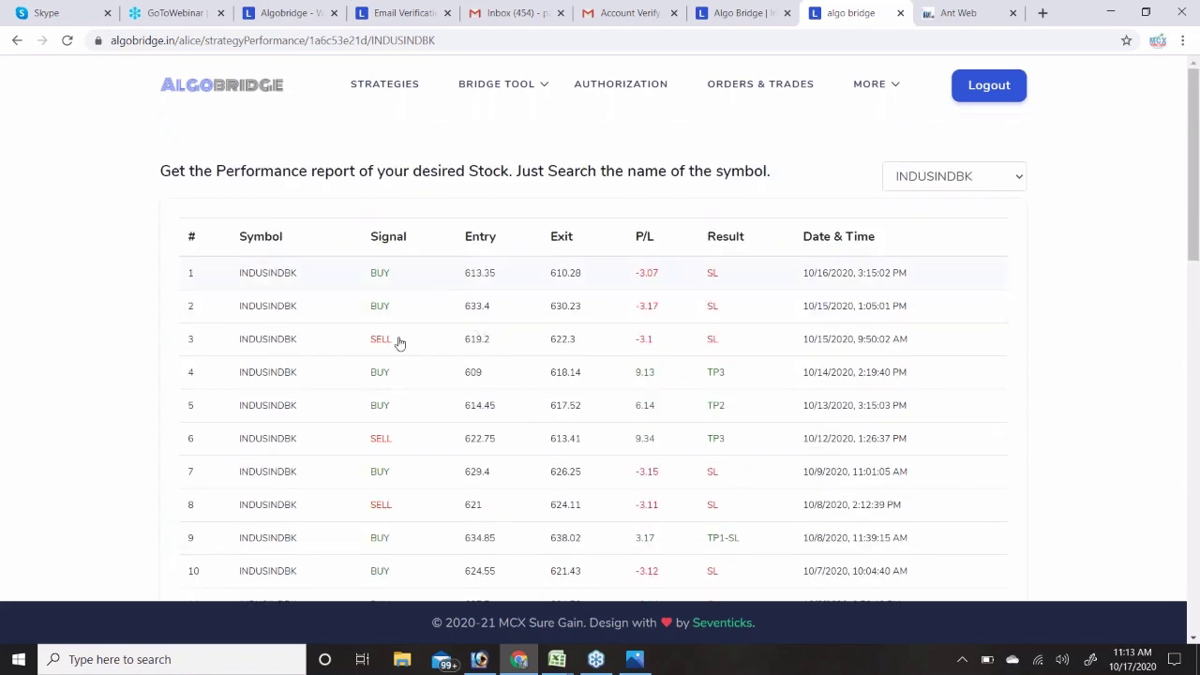
left_click(18, 40)
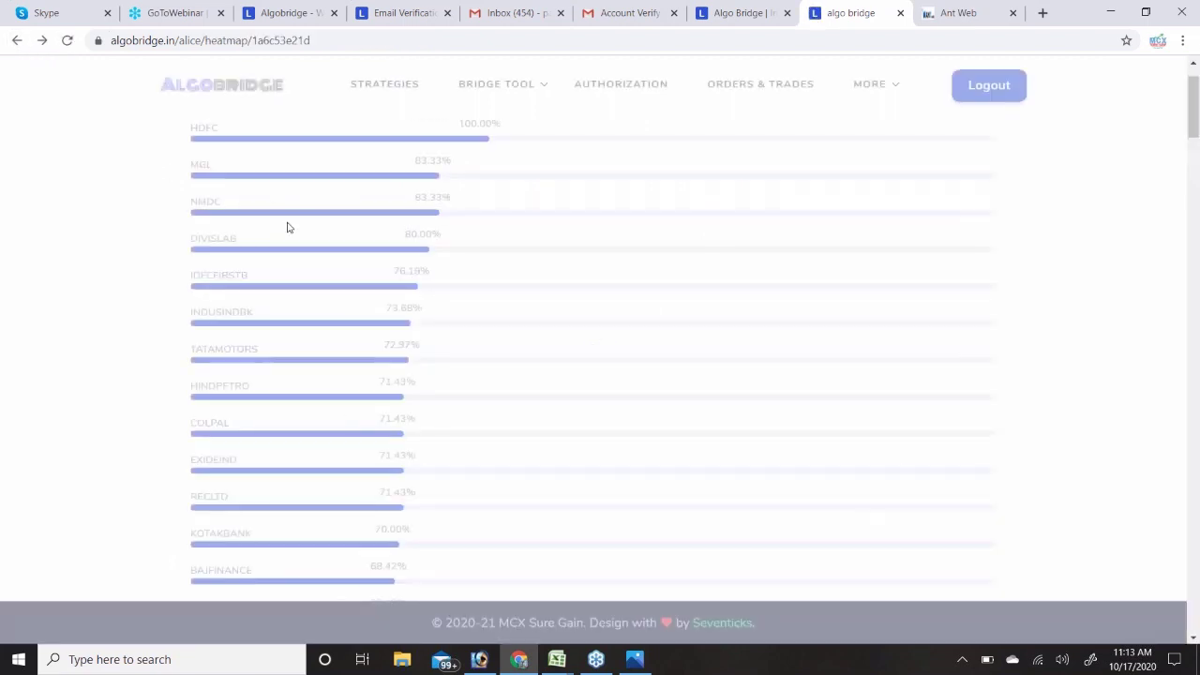
- Open Eagle Trading's report for ASIANPAINT and scroll its 35 trades at 62.86% accuracy
left_click(17, 41)
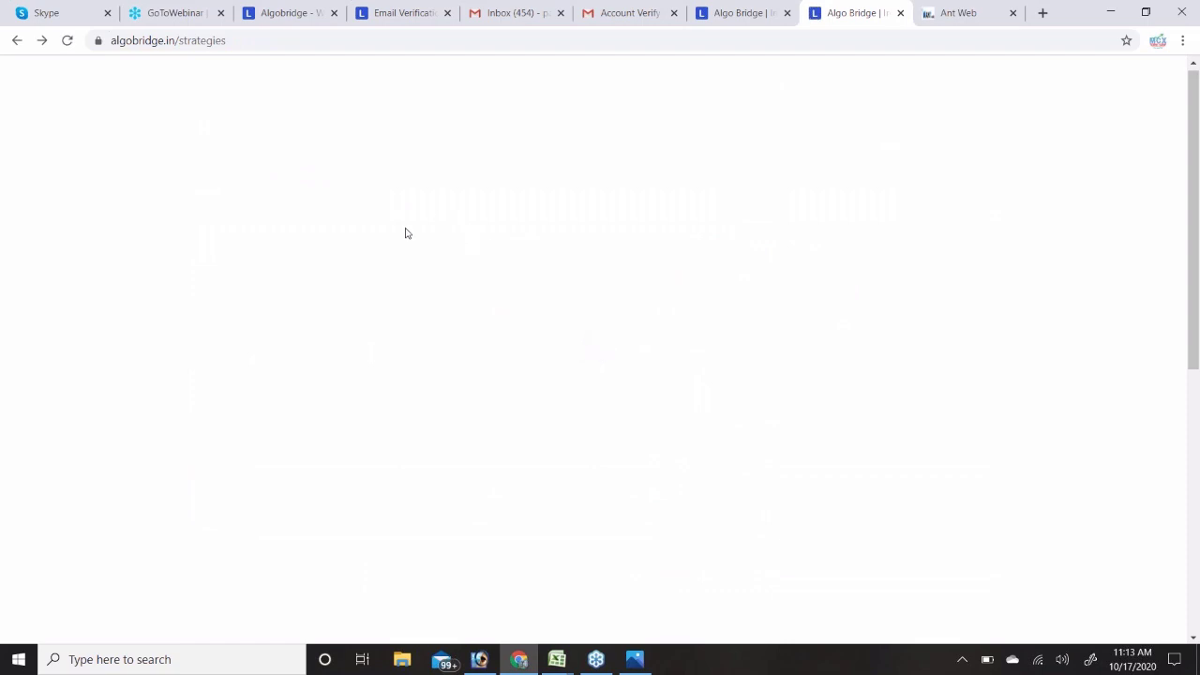
scroll(375, 384, "down", 3)
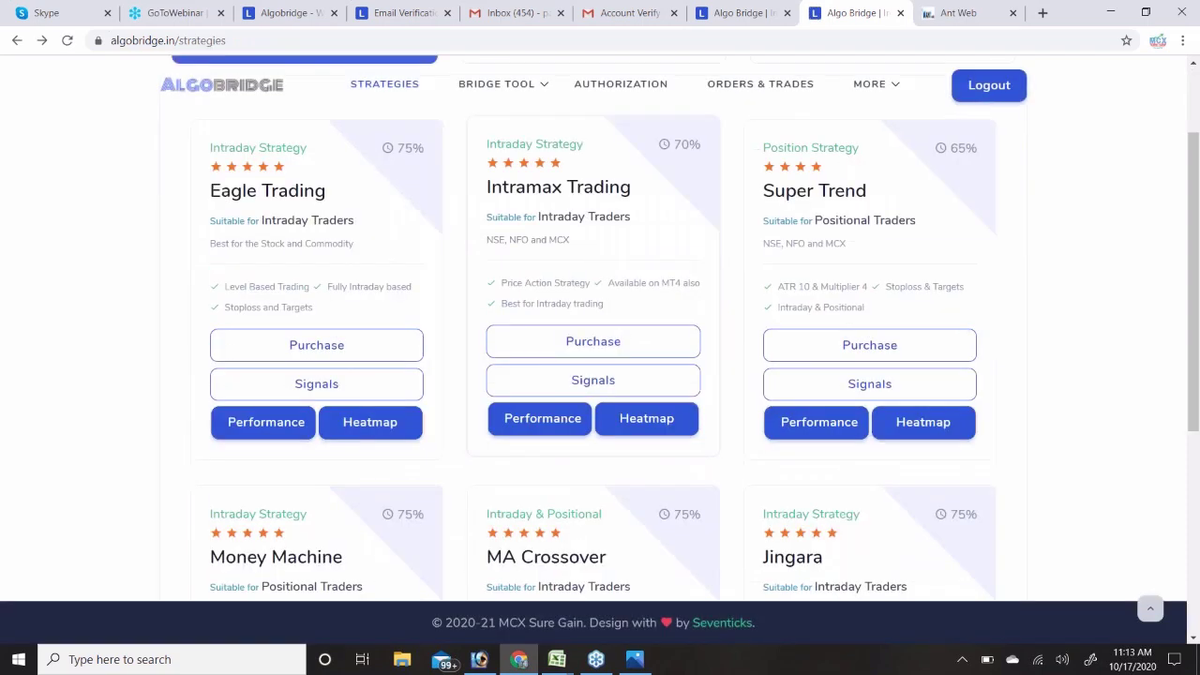
left_click(268, 384)
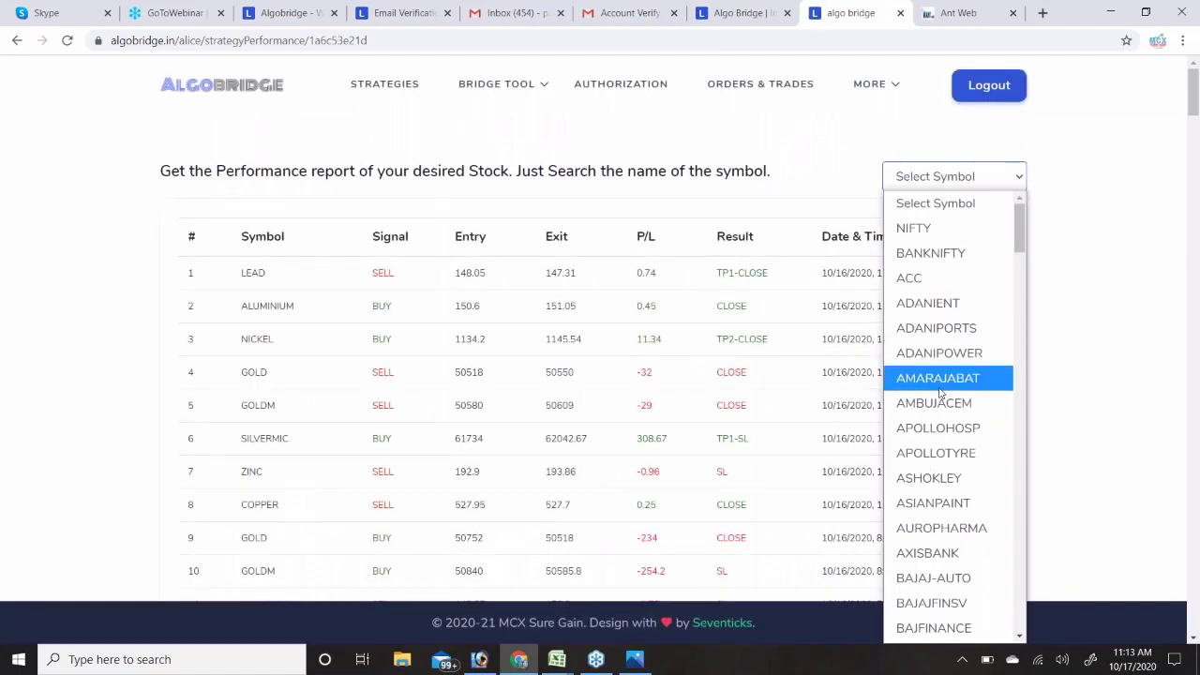
left_click(950, 504)
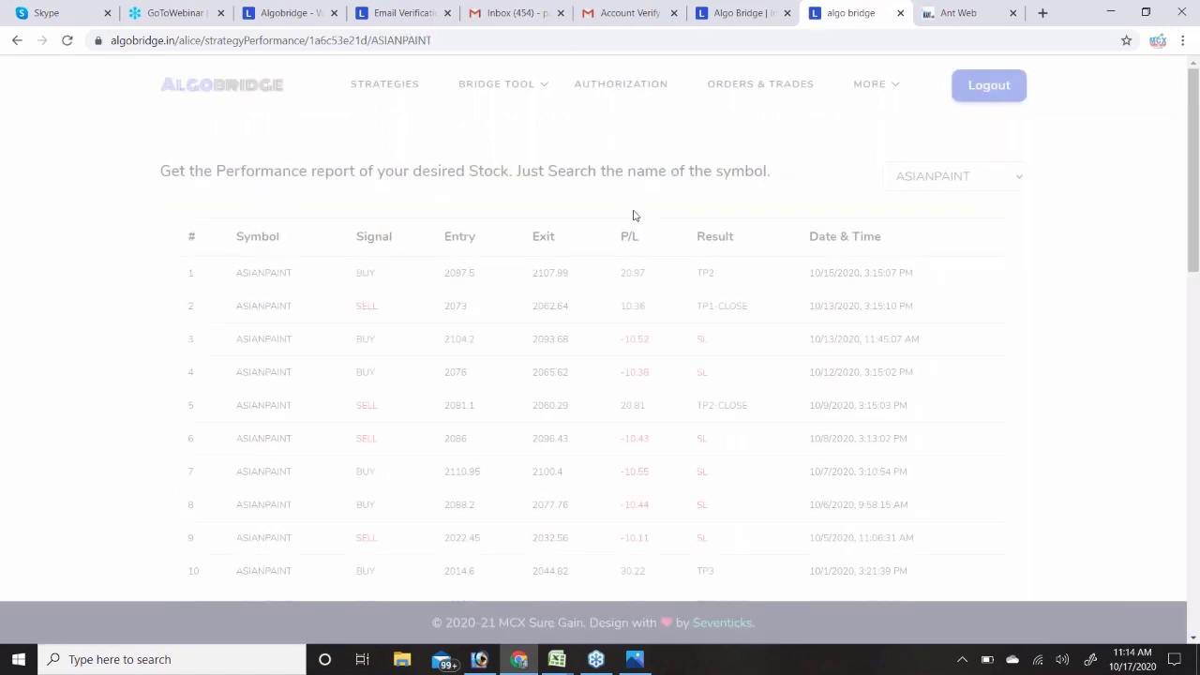
scroll(632, 215, "down", 10)
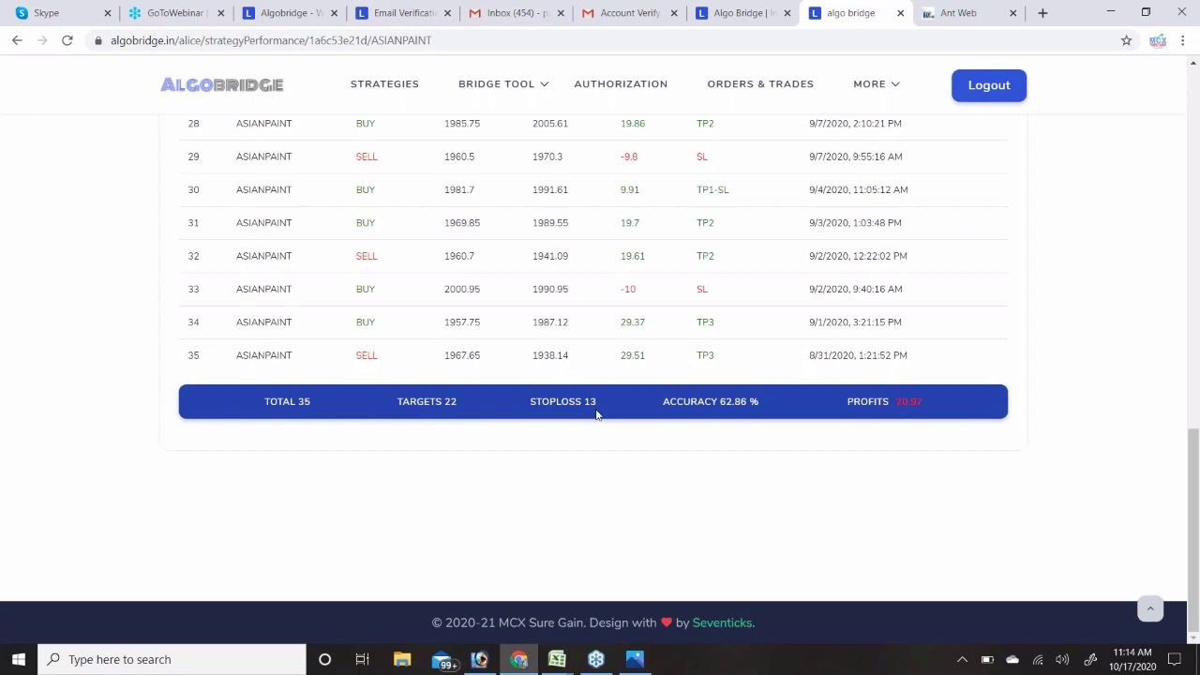
scroll(597, 417, "up", 15)
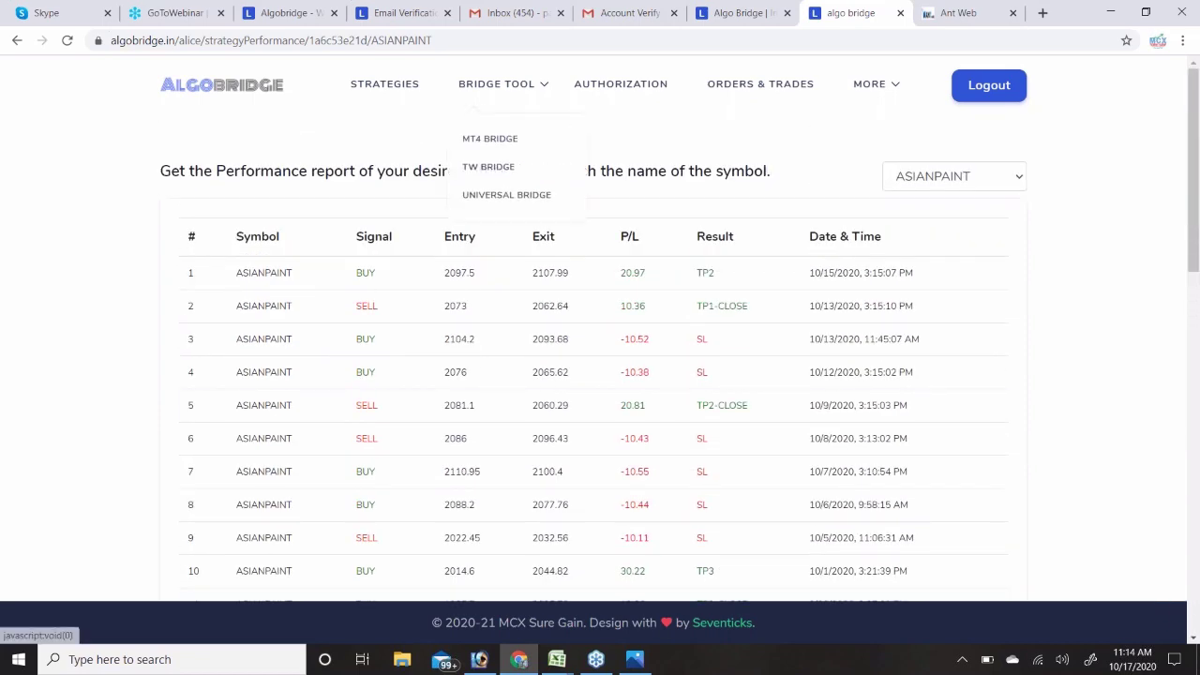
- Return to the strategies list, highlight Super Trend, and open its accuracy heatmap
left_click(389, 86)
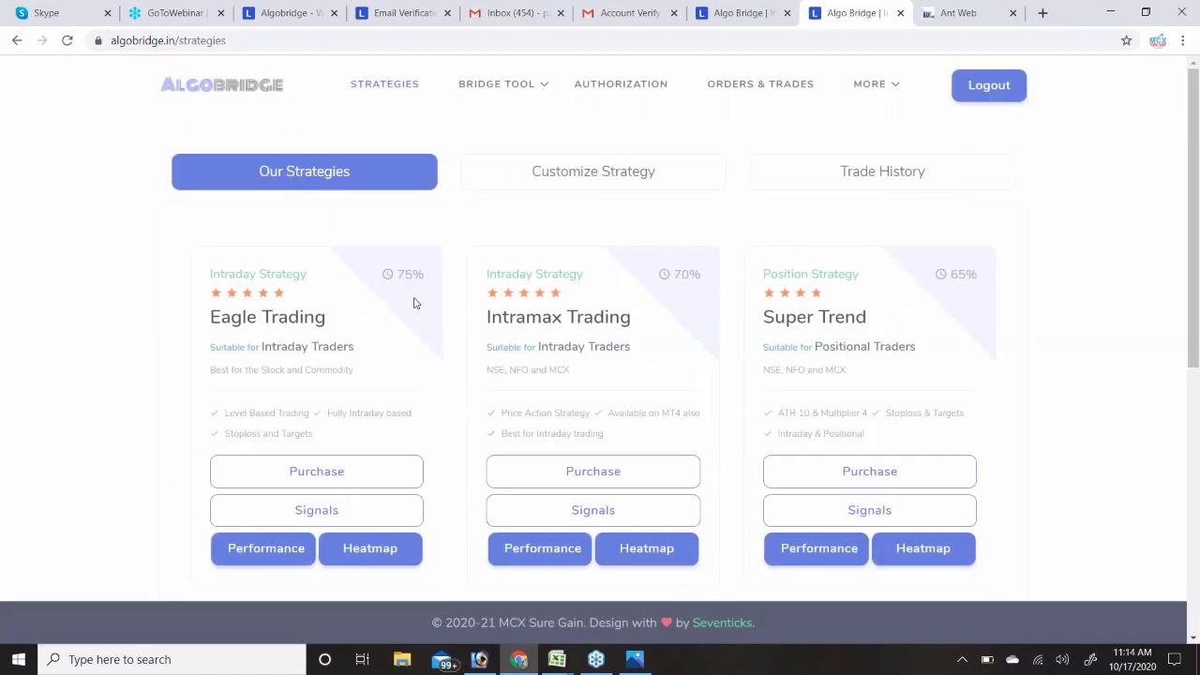
scroll(413, 305, "down", 3)
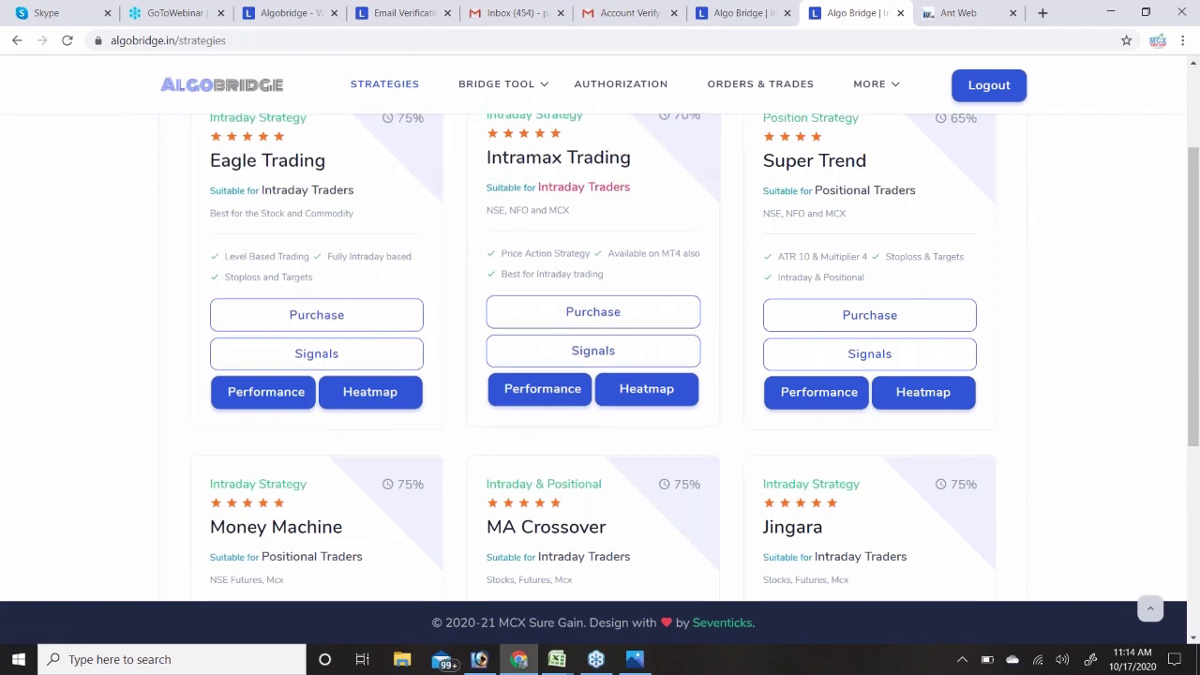
scroll(792, 215, "up", 1)
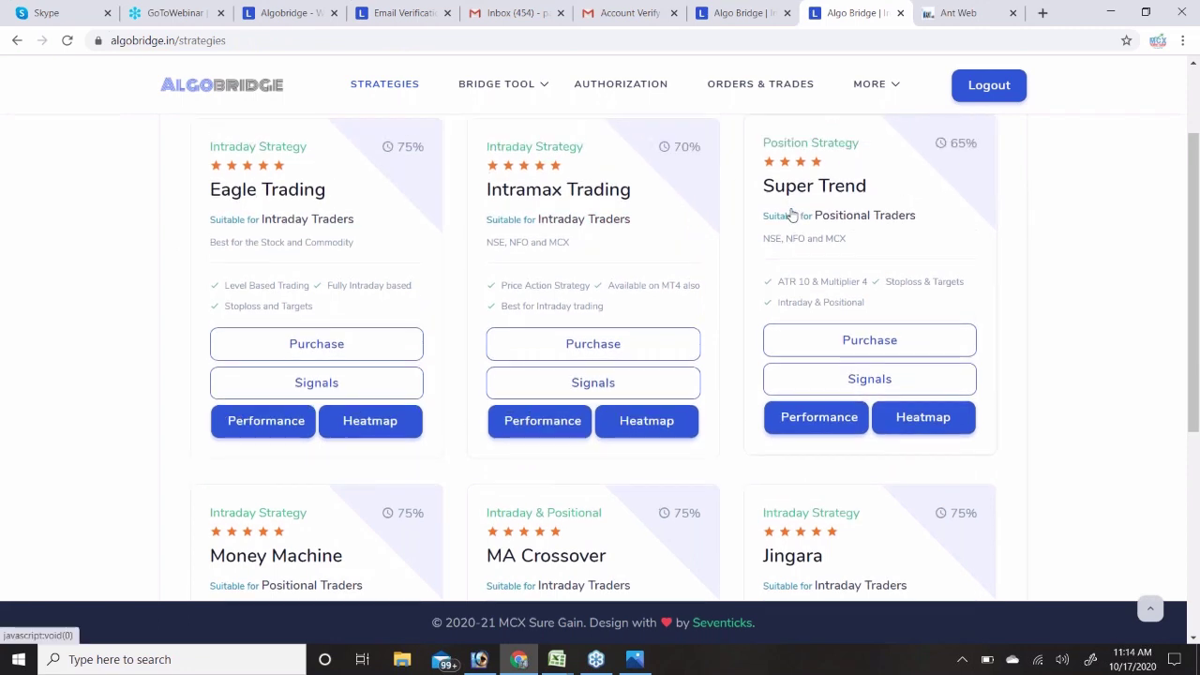
scroll(825, 225, "down", 3)
scroll(770, 230, "up", 3)
left_click_drag(774, 236, 887, 236)
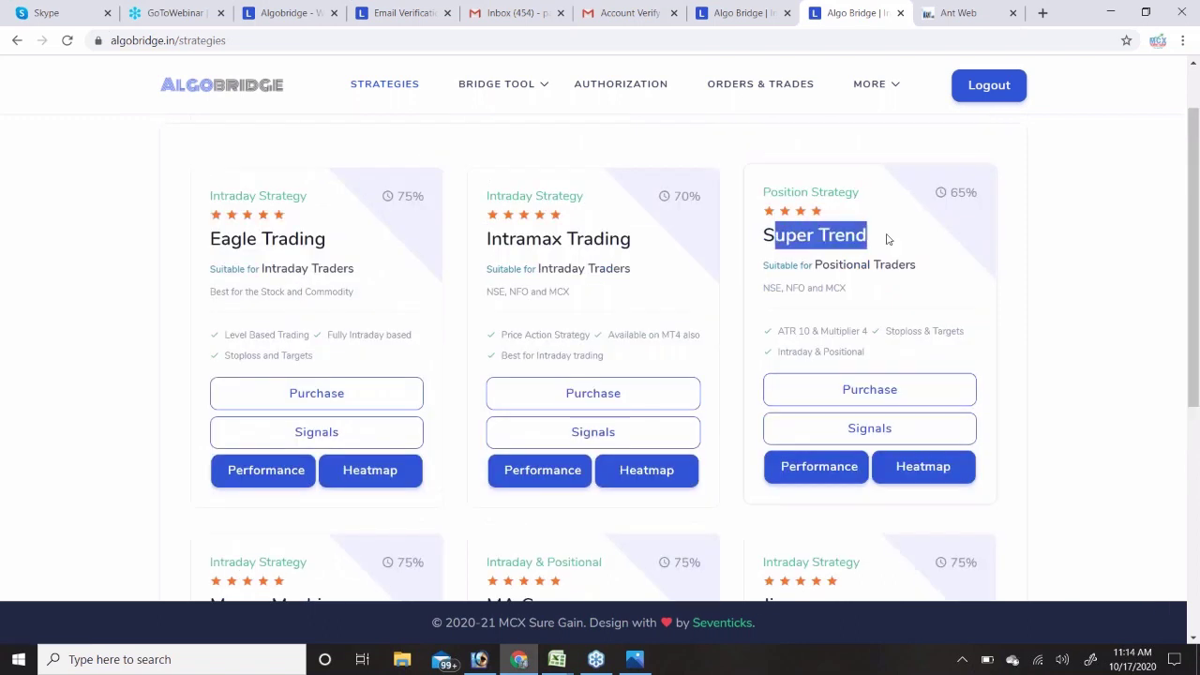
scroll(946, 269, "down", 2)
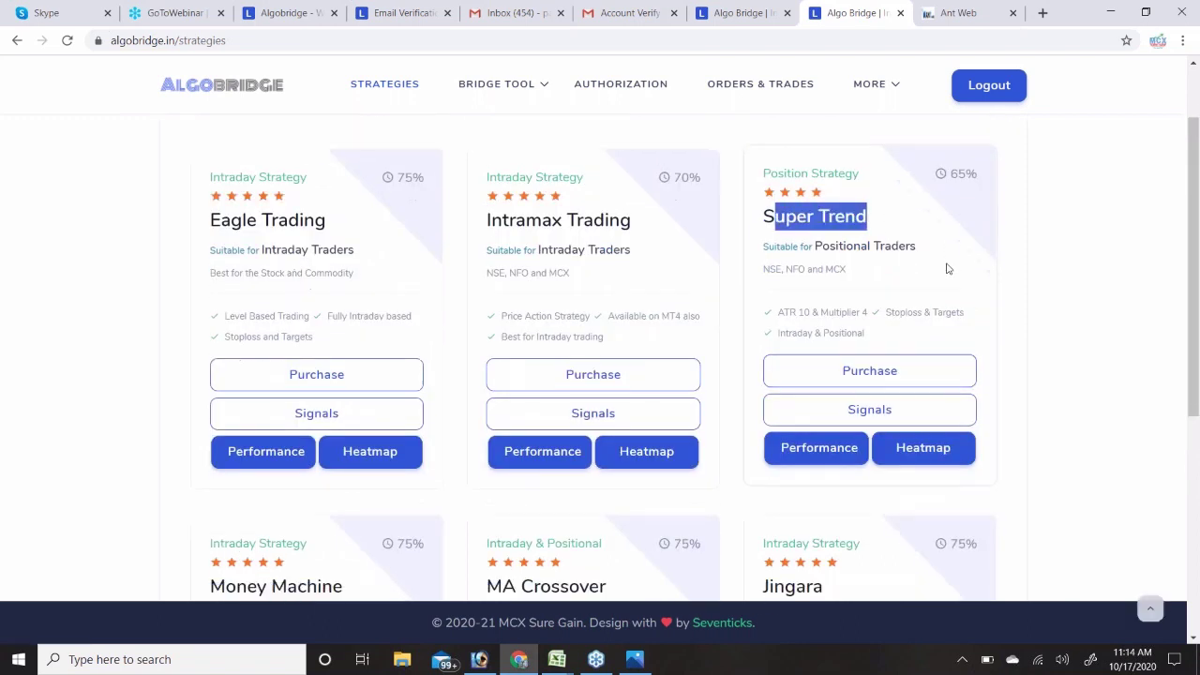
left_click(923, 309)
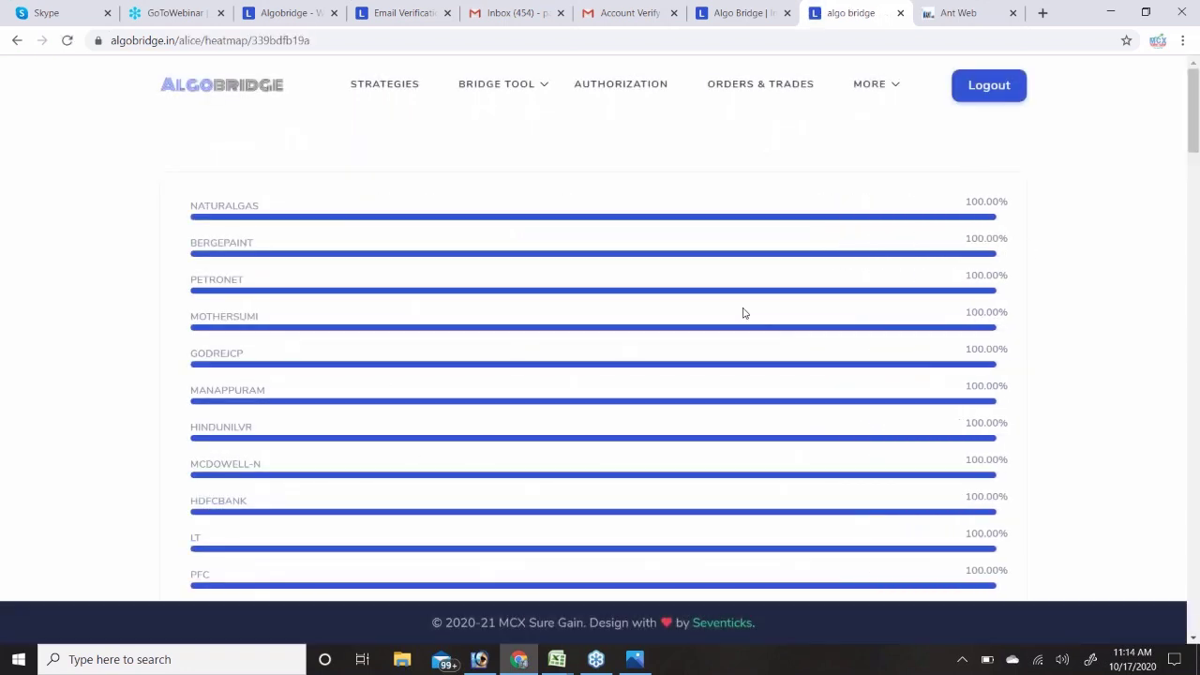
- Scroll the Super Trend heatmap and open the ASIANPAINT entry's performance report
scroll(742, 313, "down", 3)
scroll(742, 313, "down", 4)
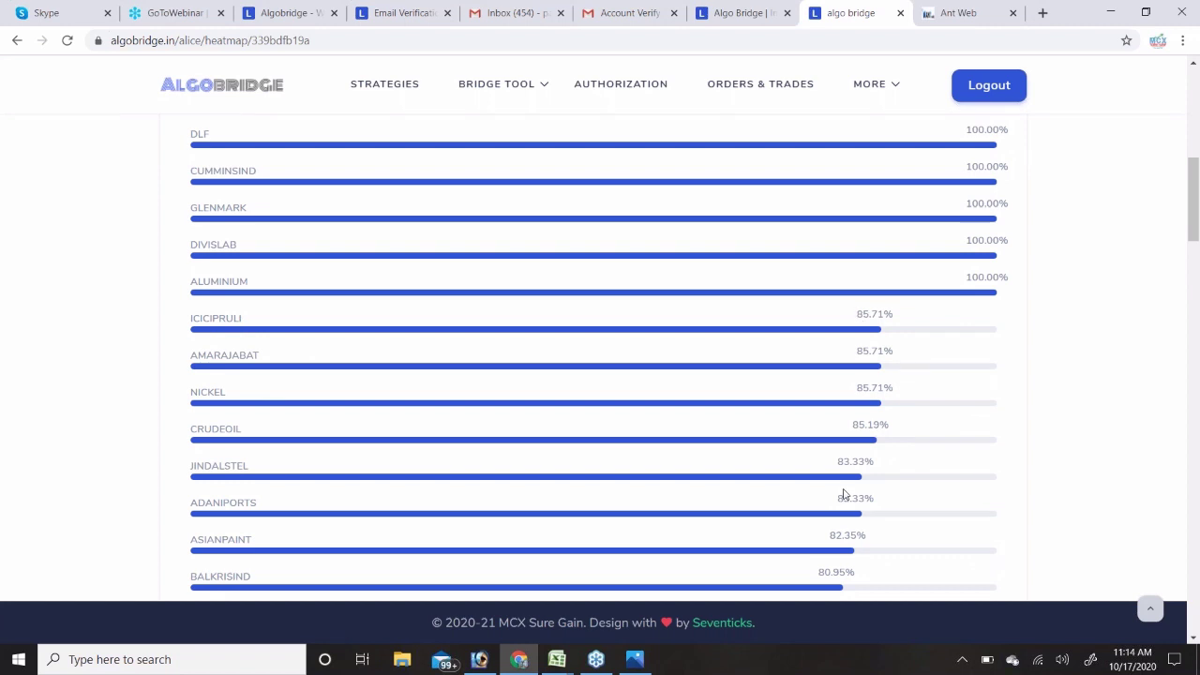
scroll(375, 409, "down", 2)
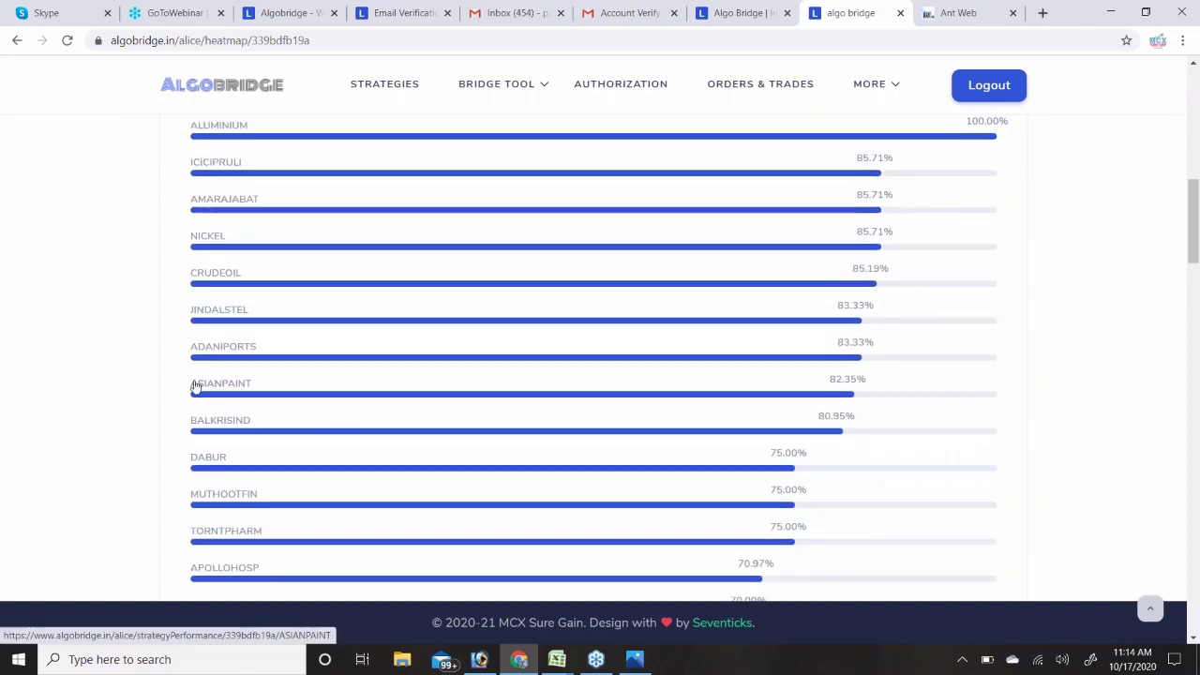
left_click_drag(189, 385, 356, 385)
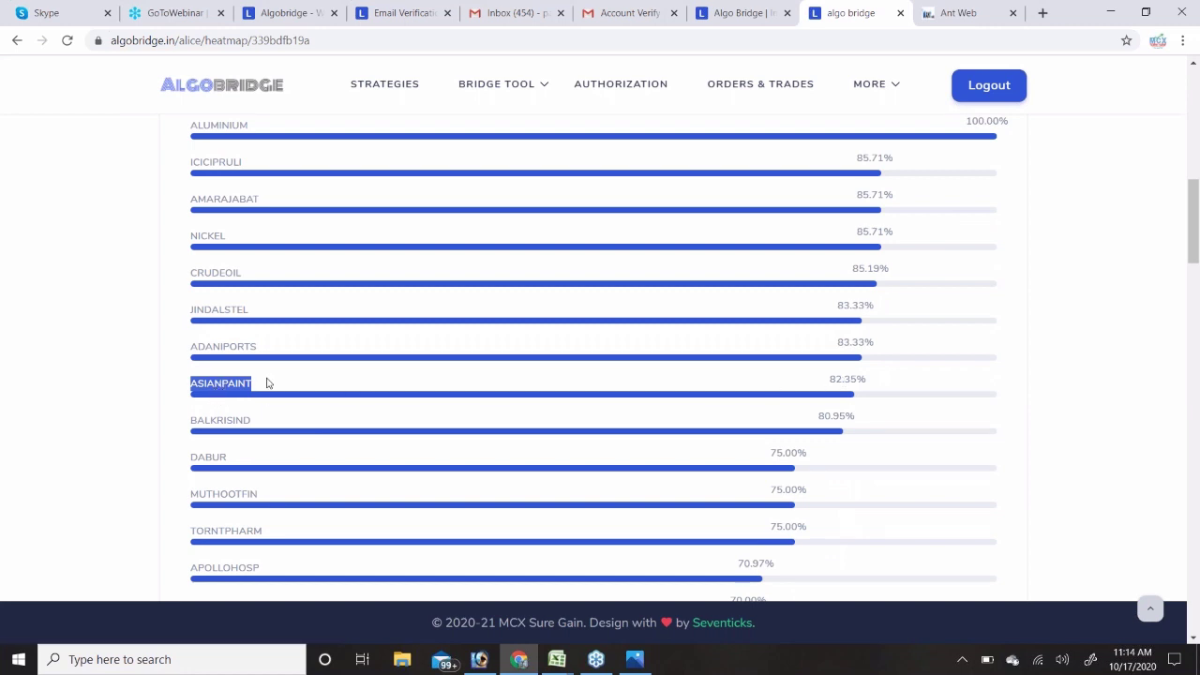
left_click(242, 387)
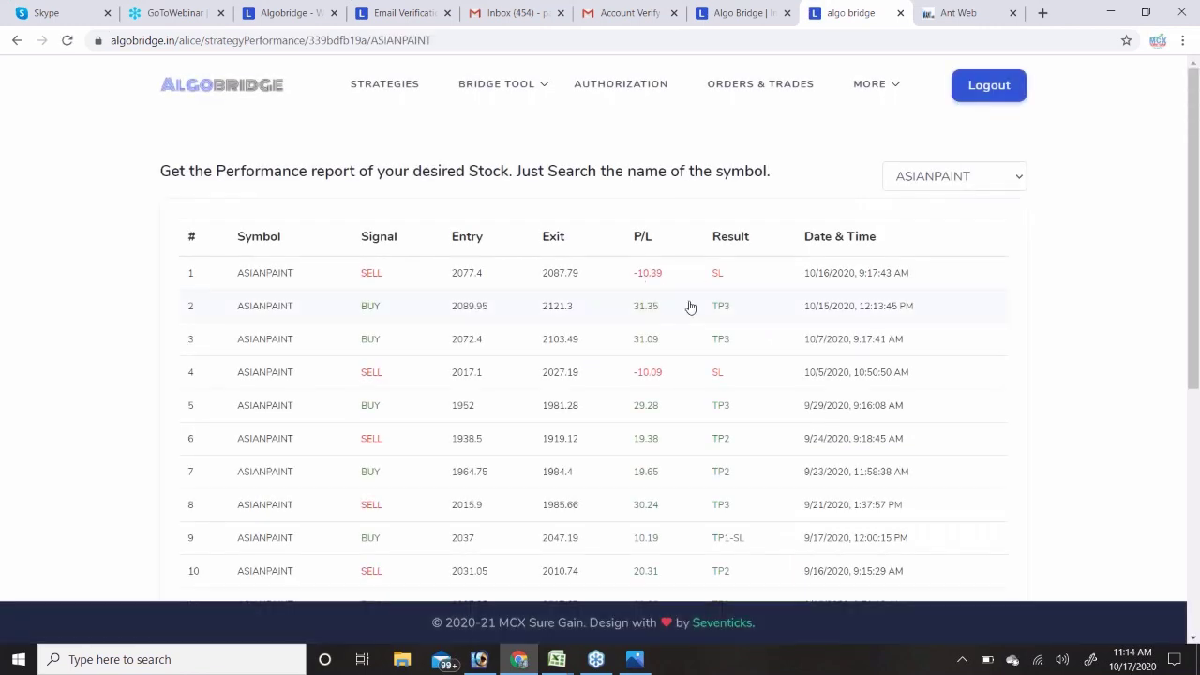
- Review the ASIANPAINT report: 17 trades, 14 targets, 3 stoploss, 82.35% accuracy
scroll(688, 305, "down", 3)
scroll(690, 306, "down", 3)
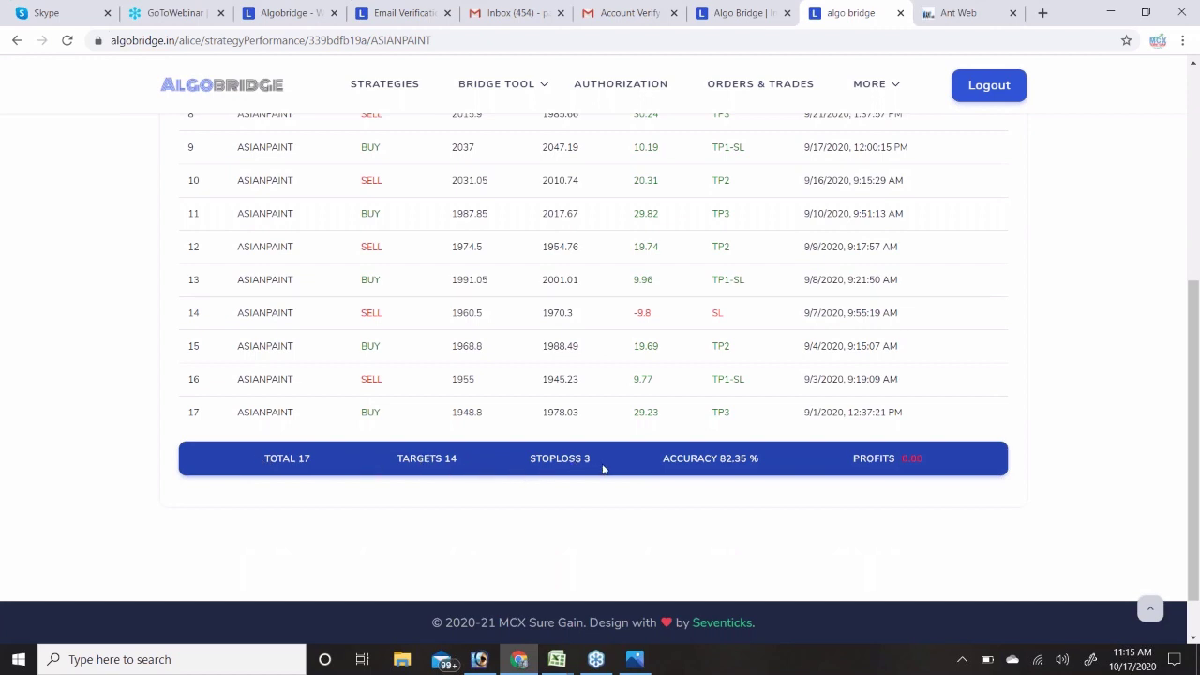
scroll(602, 469, "up", 5)
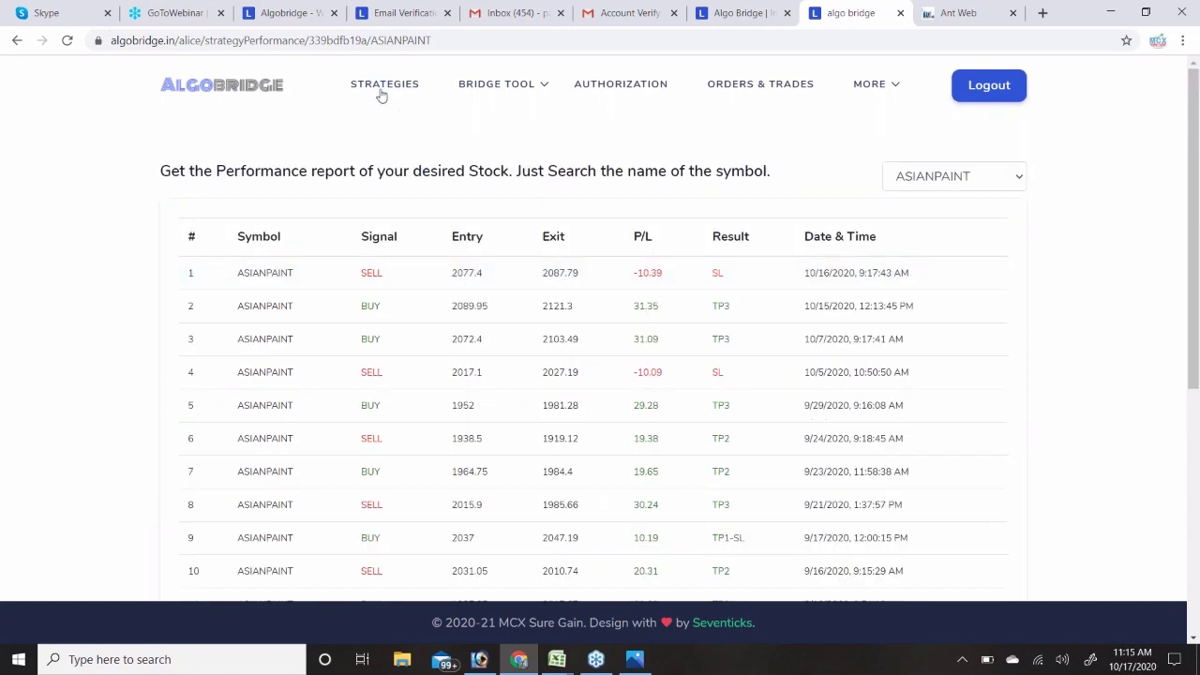
left_click(381, 92)
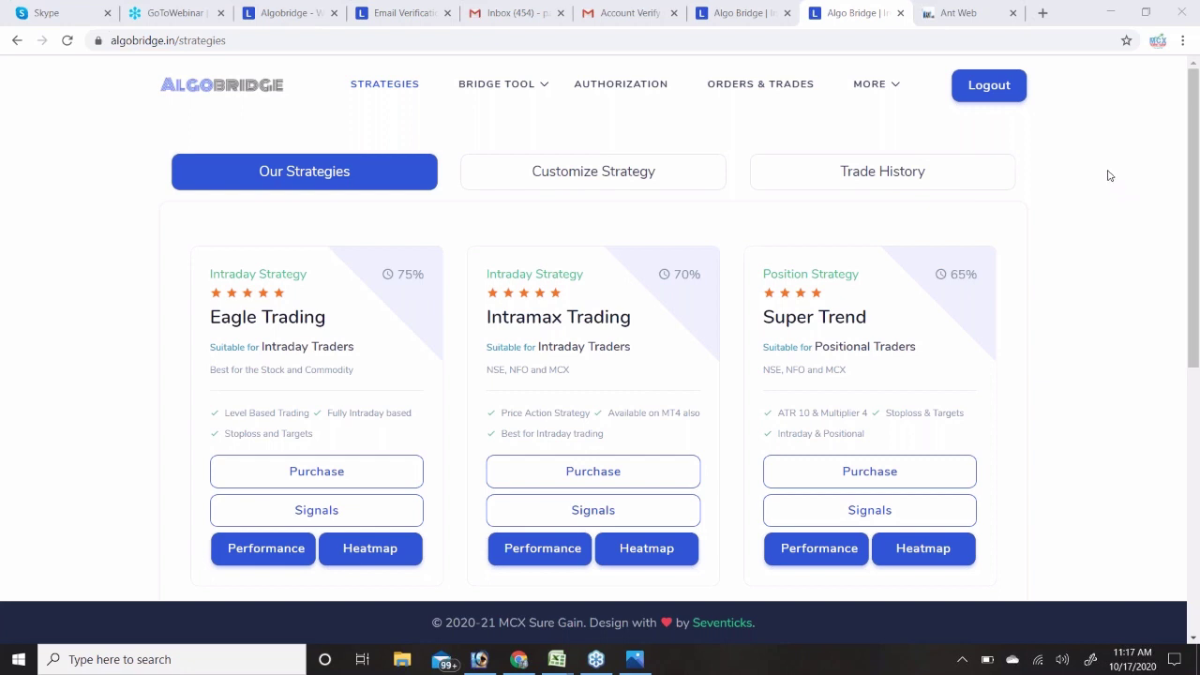
- Choose SuperTrend on the Customize Strategy tab and open a Create New Symbol form
left_click(39, 184)
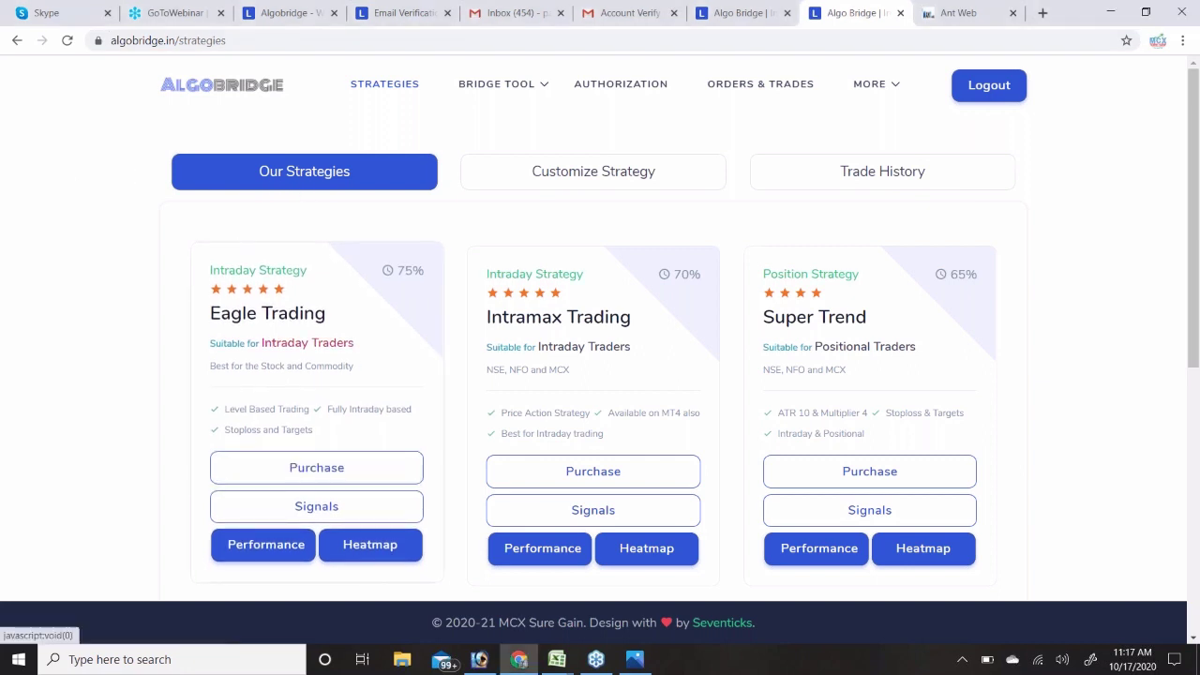
scroll(317, 312, "down", 2)
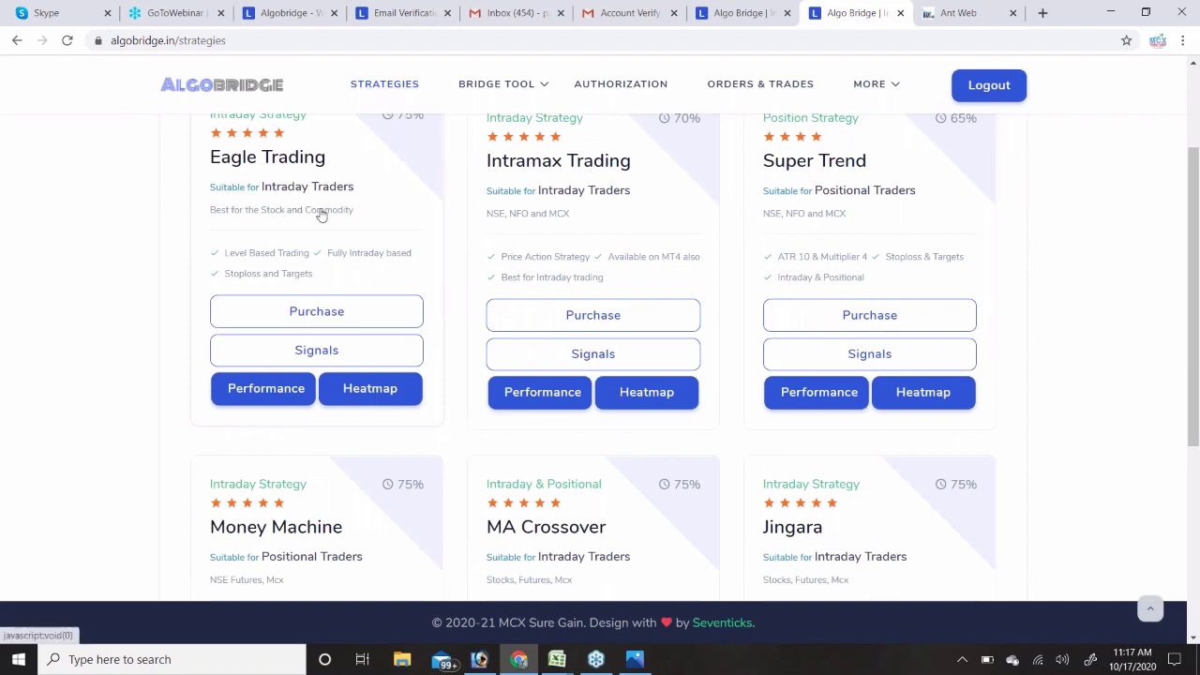
scroll(328, 215, "up", 1)
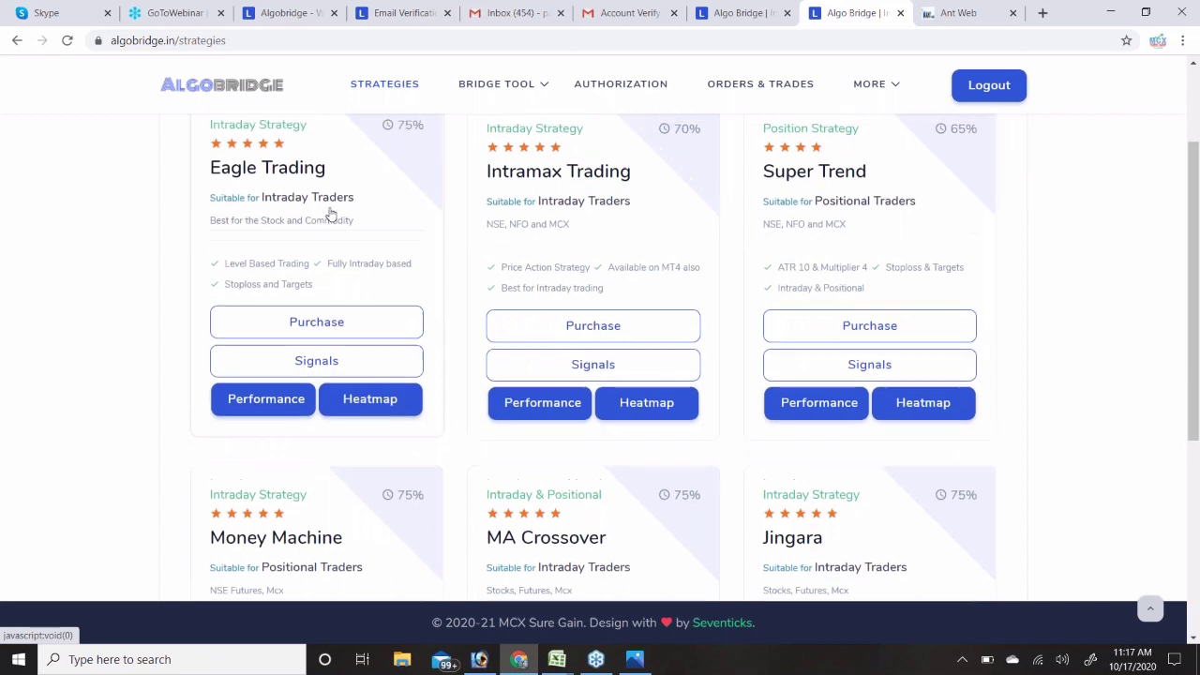
scroll(328, 215, "up", 2)
left_click(522, 173)
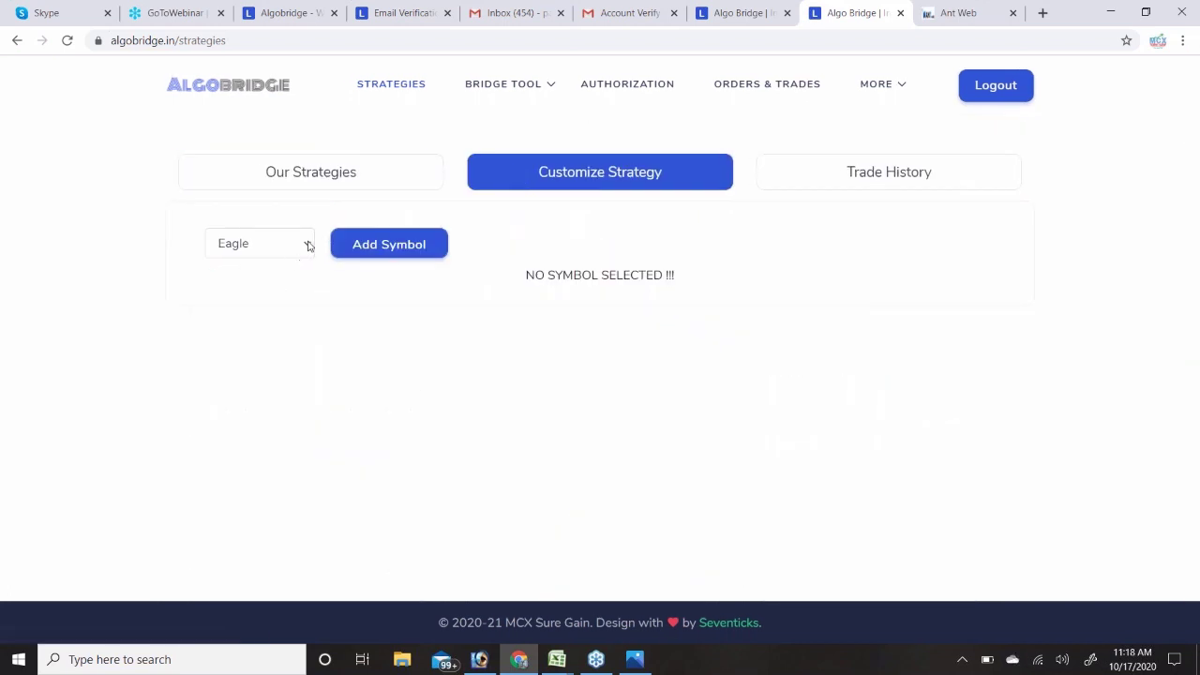
left_click(310, 244)
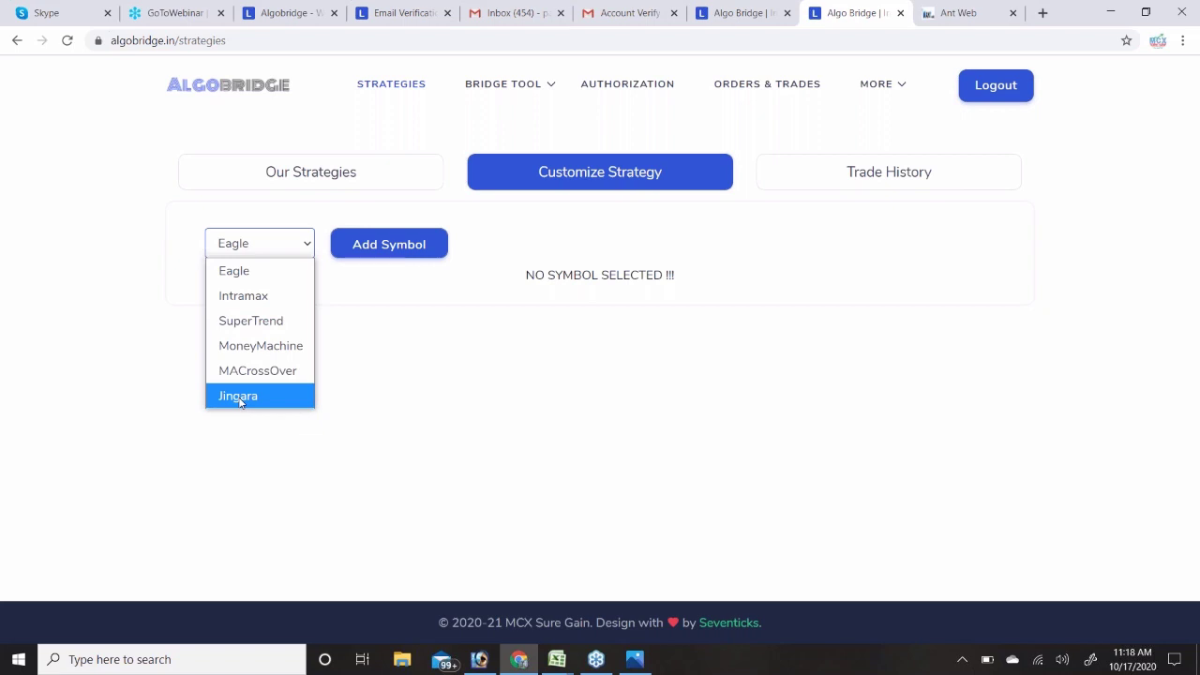
left_click(264, 274)
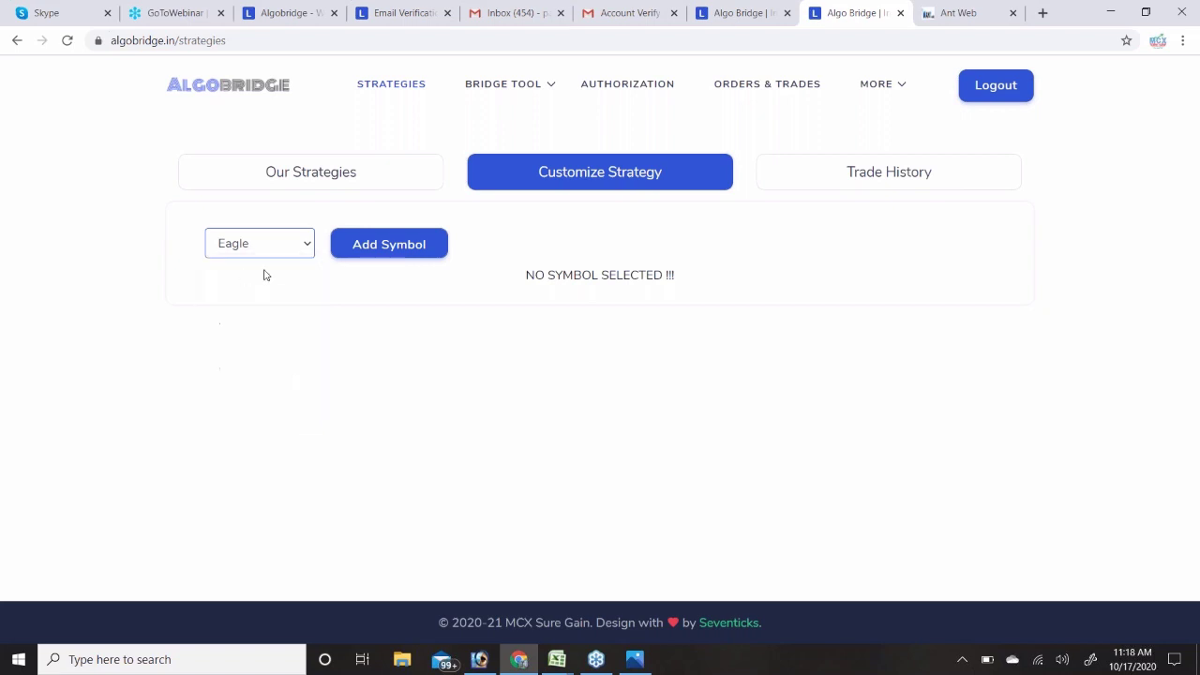
left_click(310, 247)
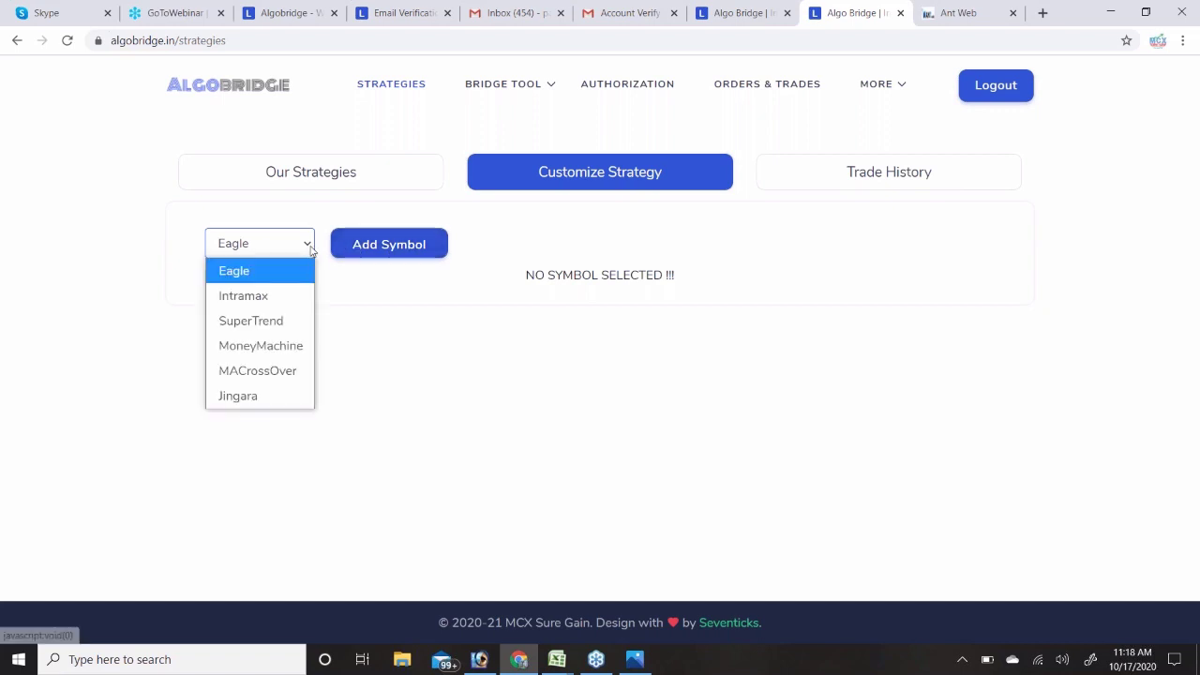
left_click(221, 322)
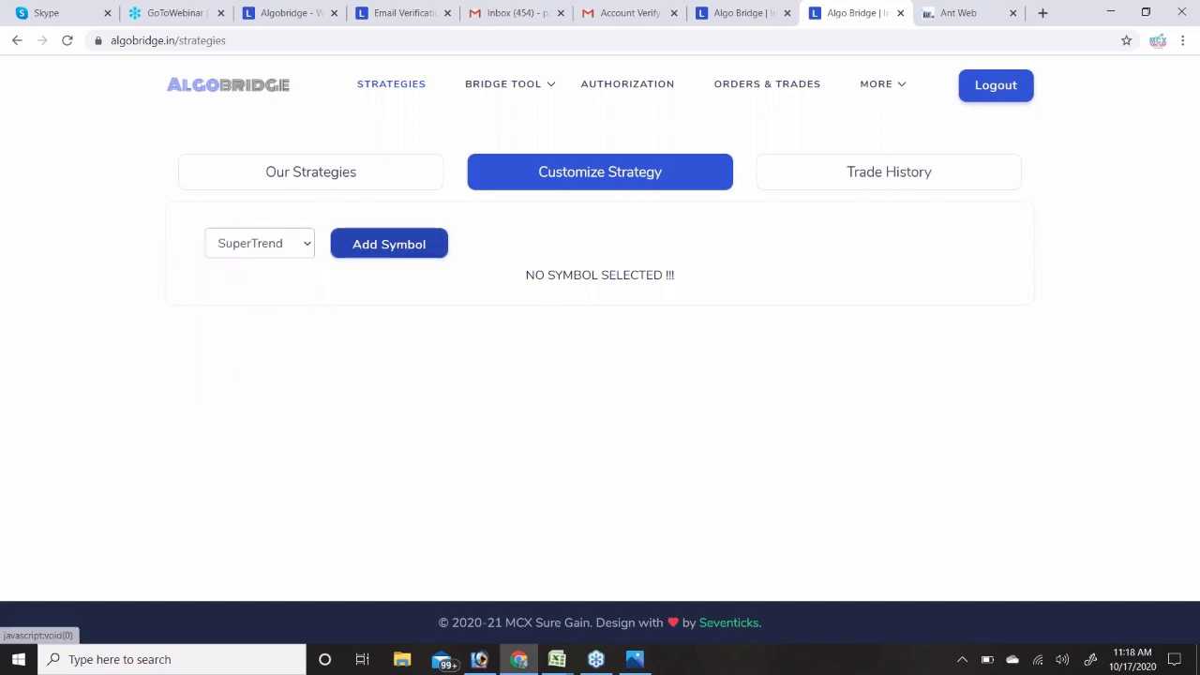
left_click(389, 244)
left_click(609, 201)
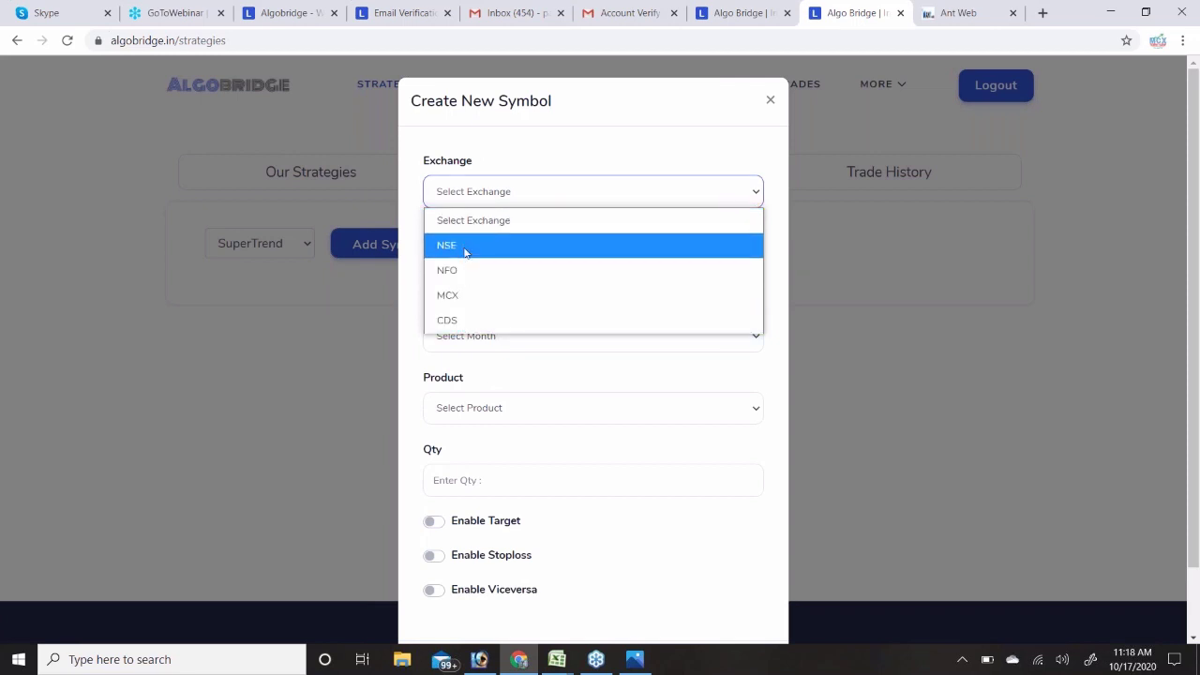
- Fill the new symbol as NFO BANKNIFTY, month OCT, product MIS, quantity 25
left_click(460, 271)
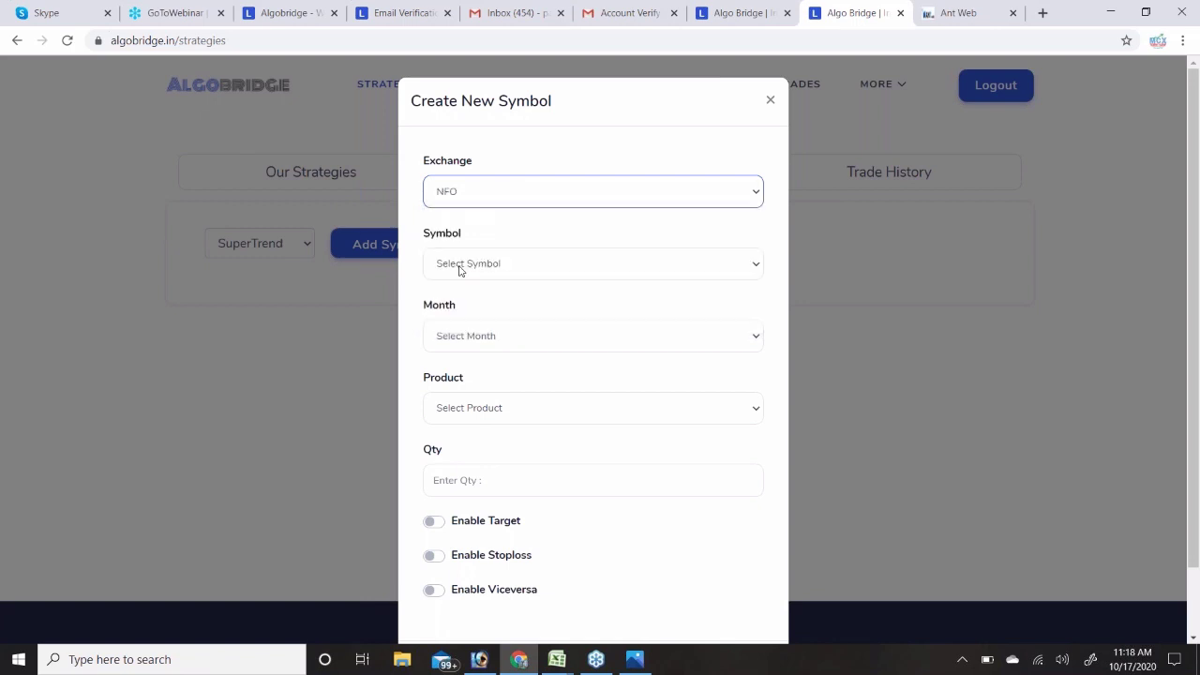
left_click(477, 266)
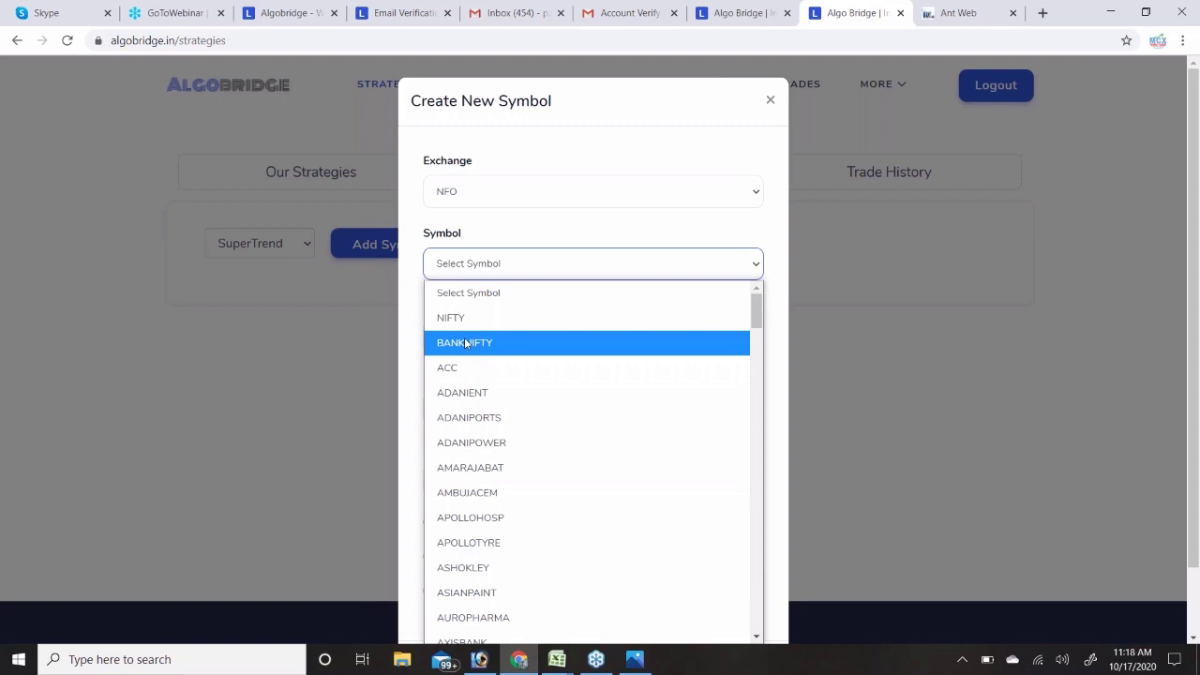
left_click(465, 343)
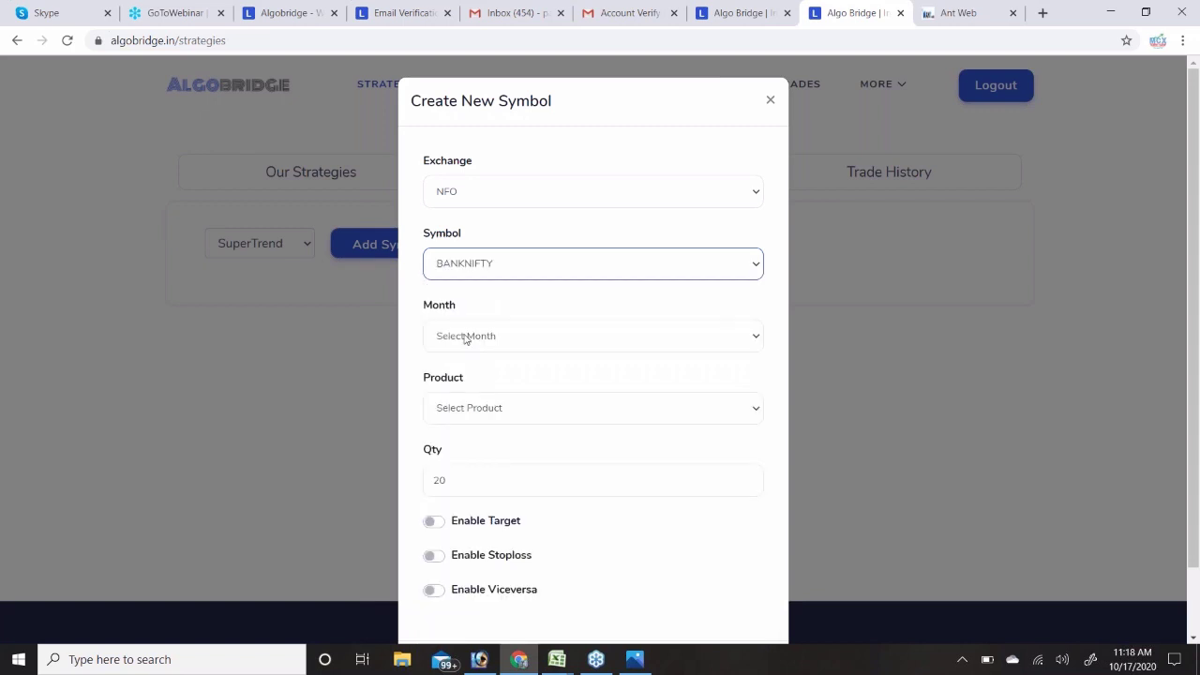
left_click(466, 338)
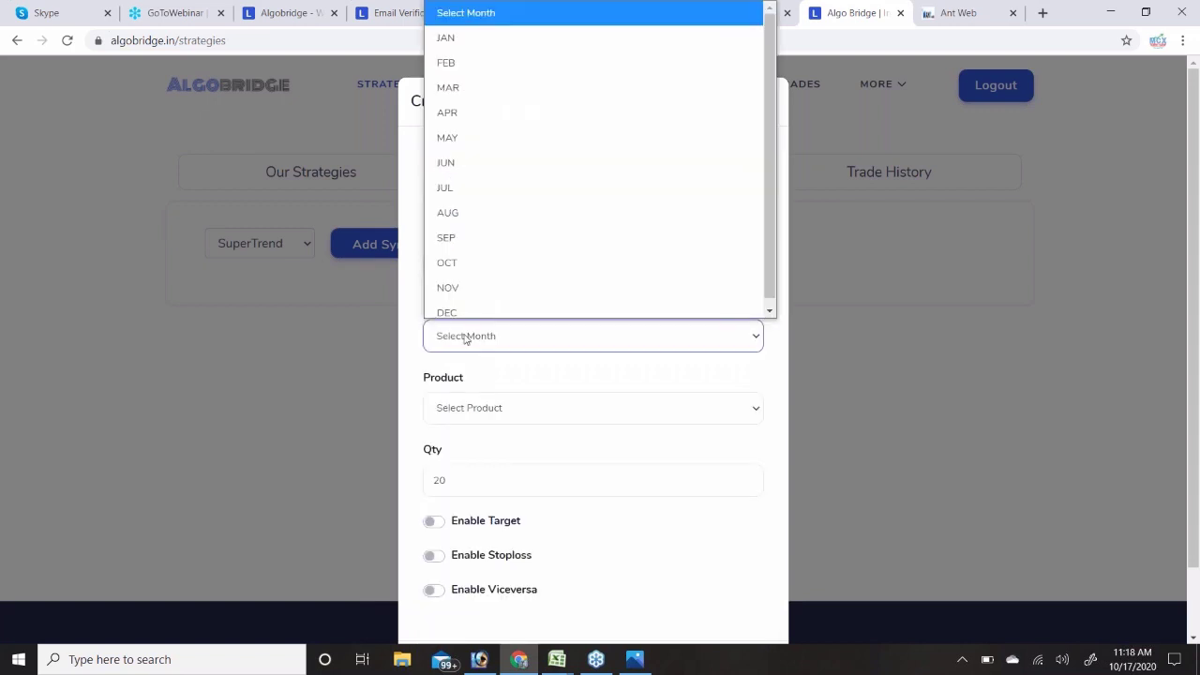
left_click(458, 259)
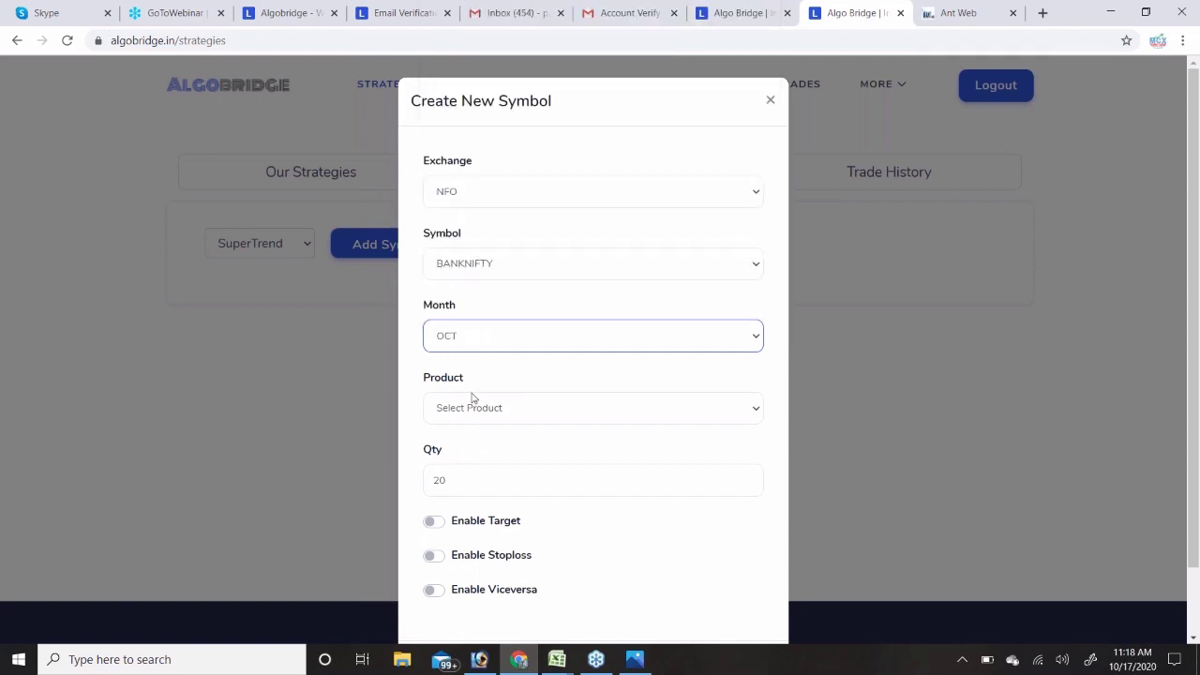
left_click(498, 404)
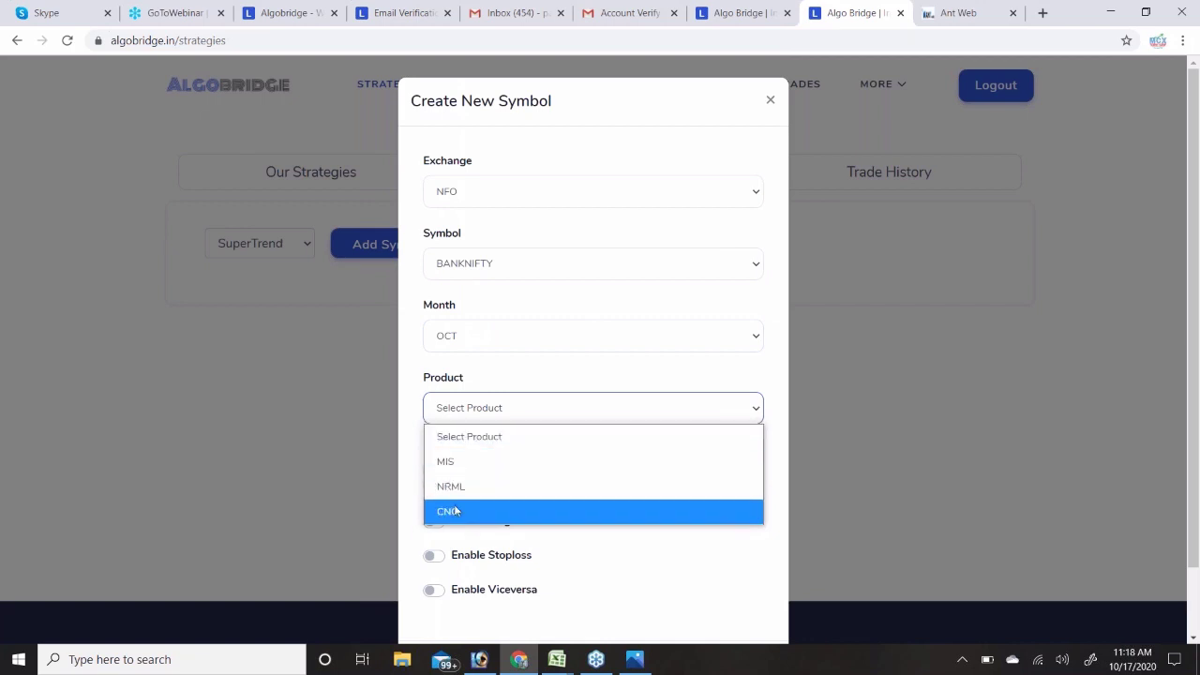
left_click(469, 463)
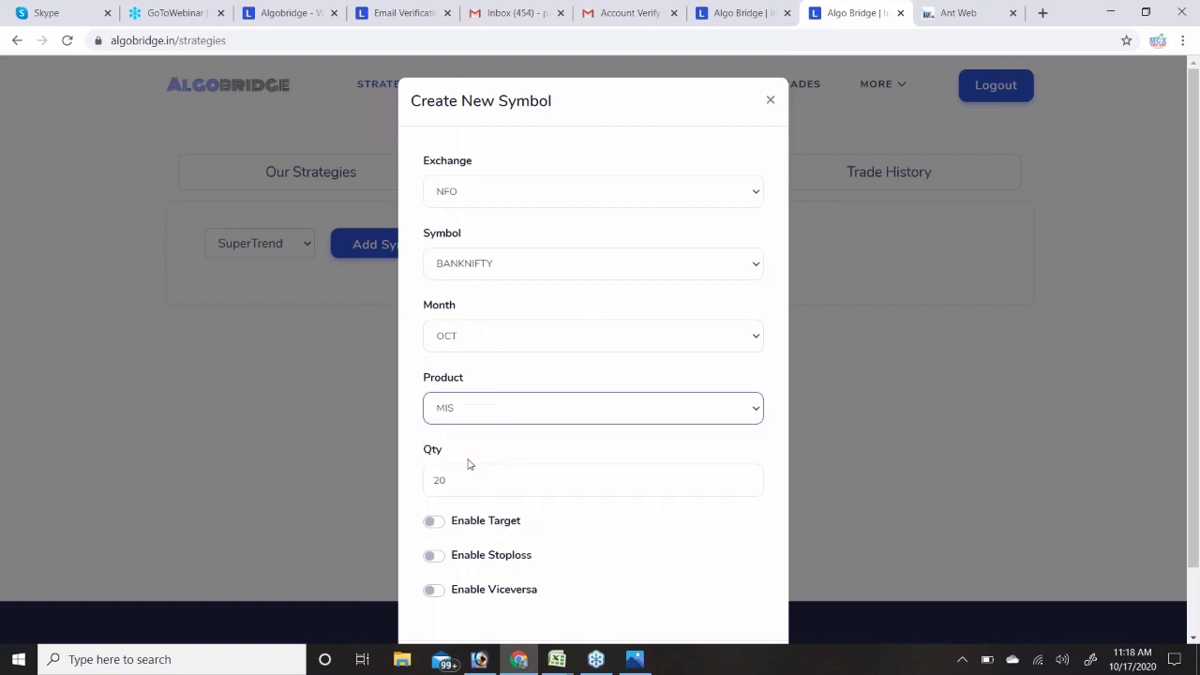
double_click(425, 481)
type("25")
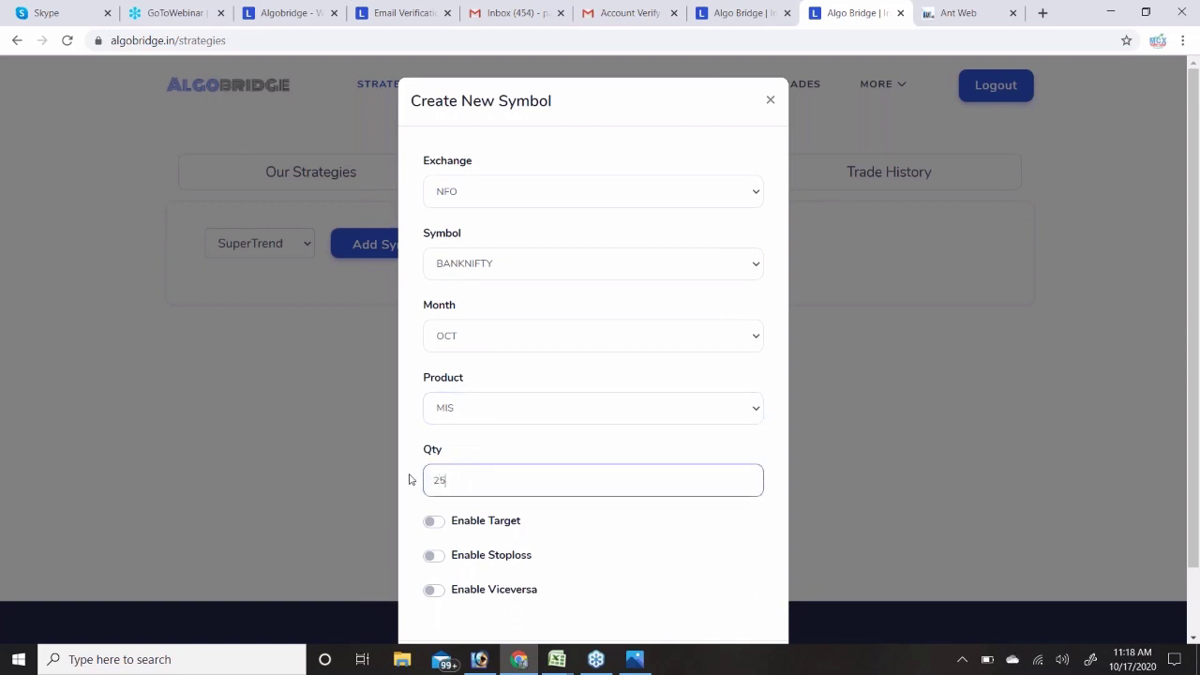
scroll(356, 395, "down", 1)
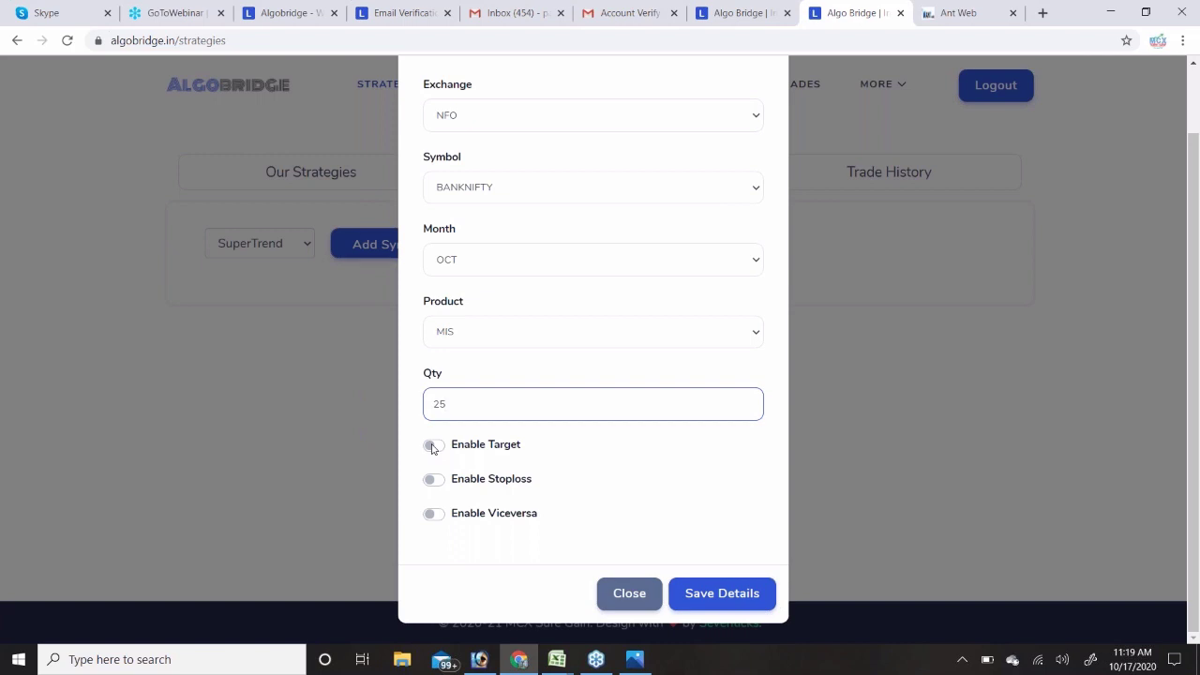
- Enable target at Target 1, plus stoploss and viceversa, for the BANKNIFTY symbol
left_click(432, 446)
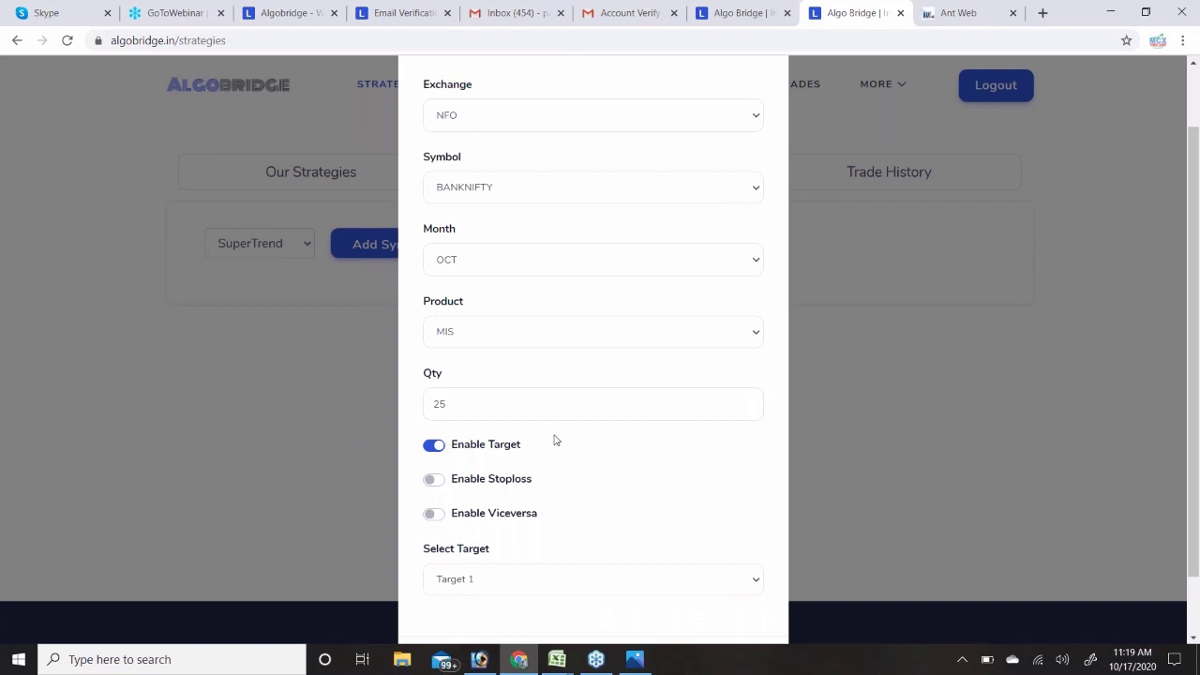
scroll(554, 438, "down", 1)
left_click(534, 506)
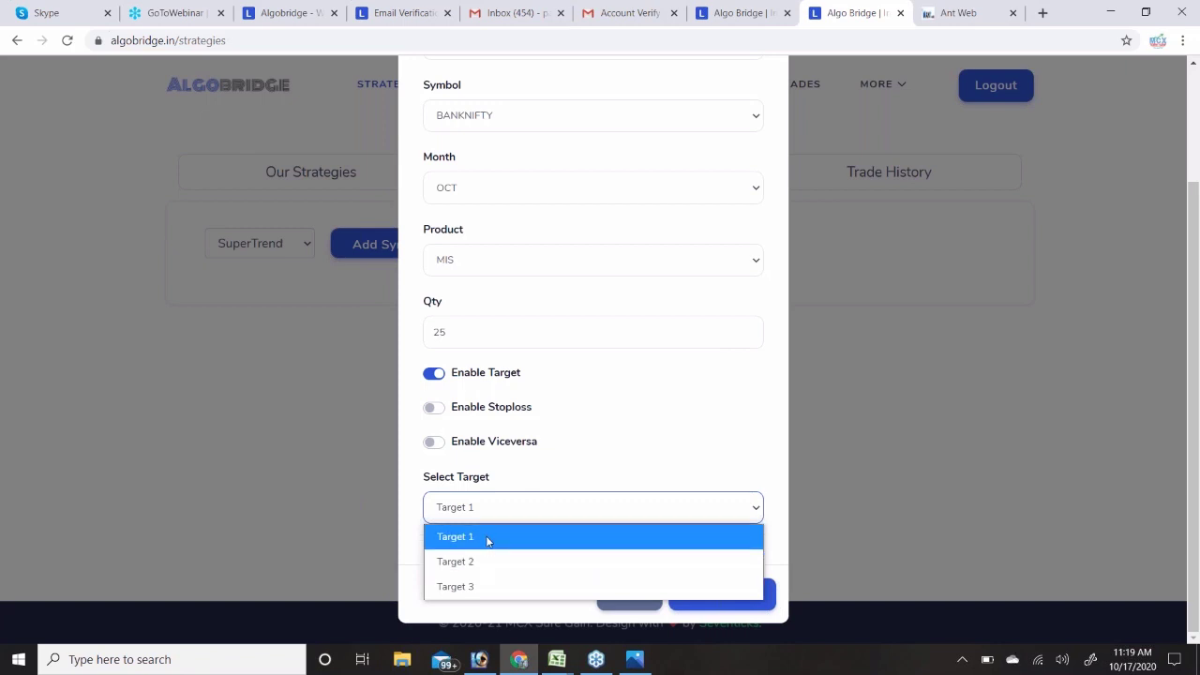
left_click(487, 541)
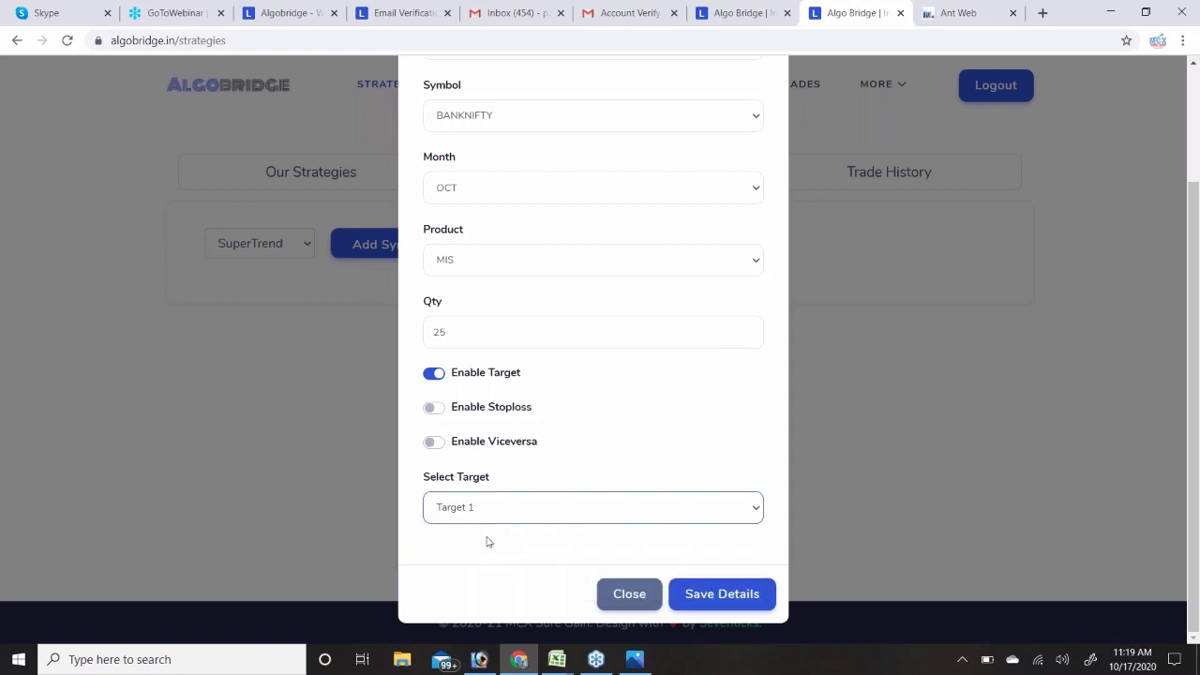
left_click(435, 411)
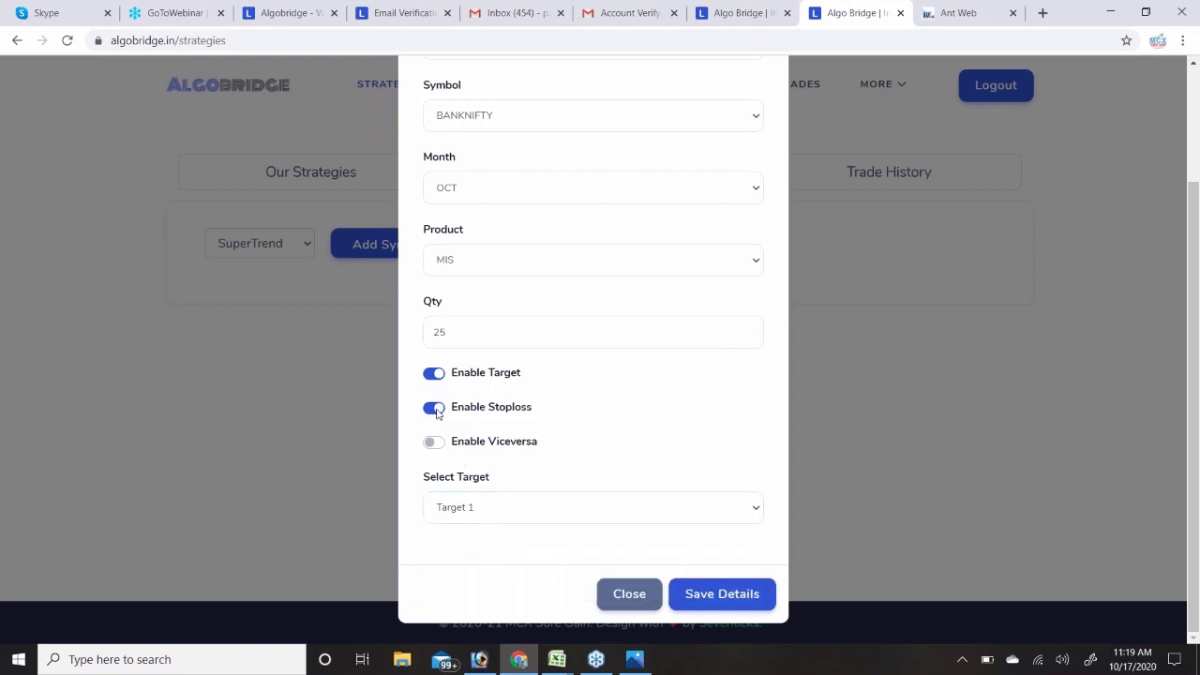
left_click(435, 444)
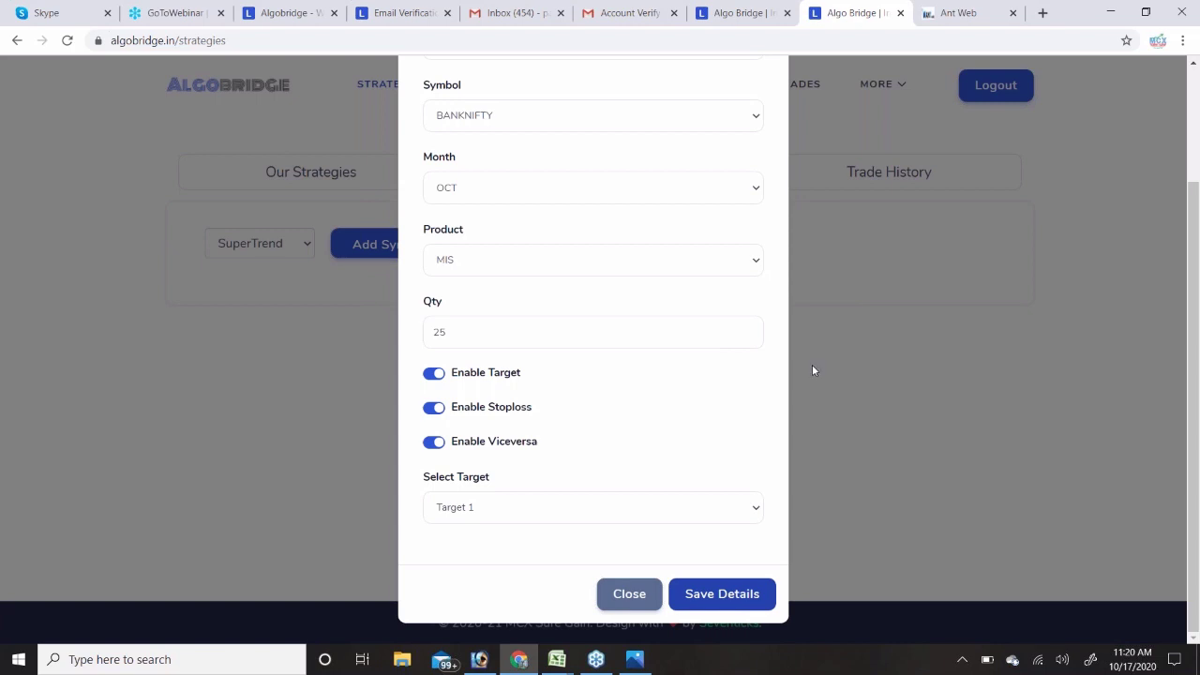
- Look through the available symbols list, then save the new symbol's details
scroll(812, 367, "up", 2)
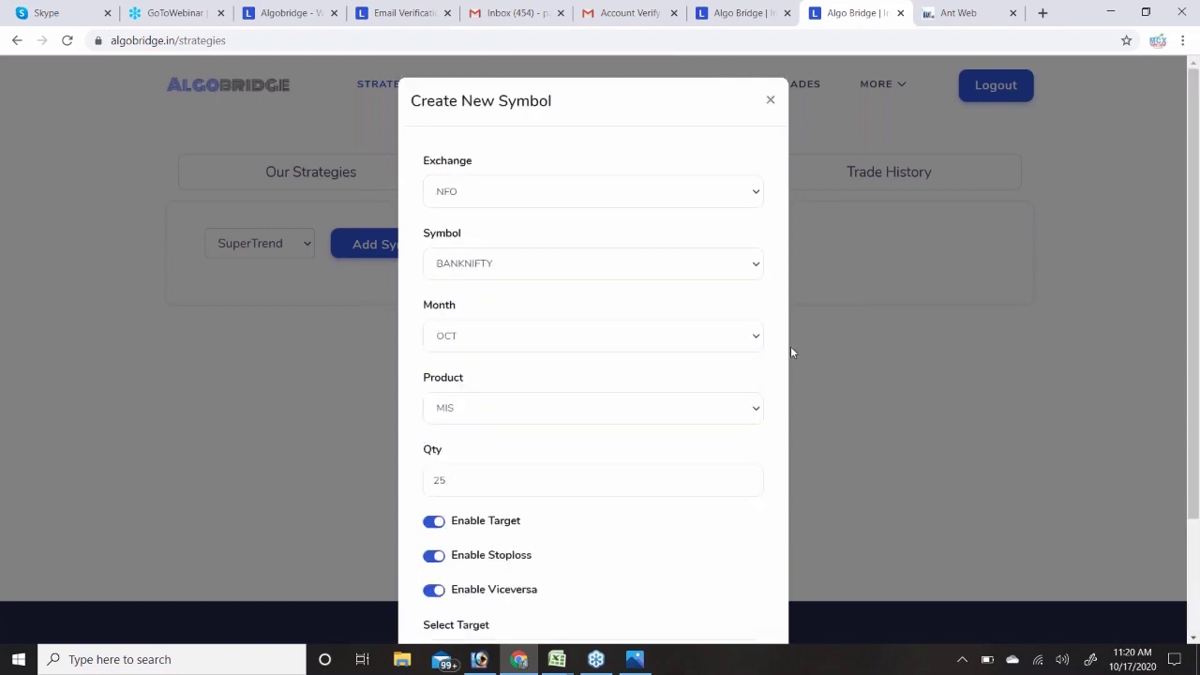
scroll(810, 356, "down", 2)
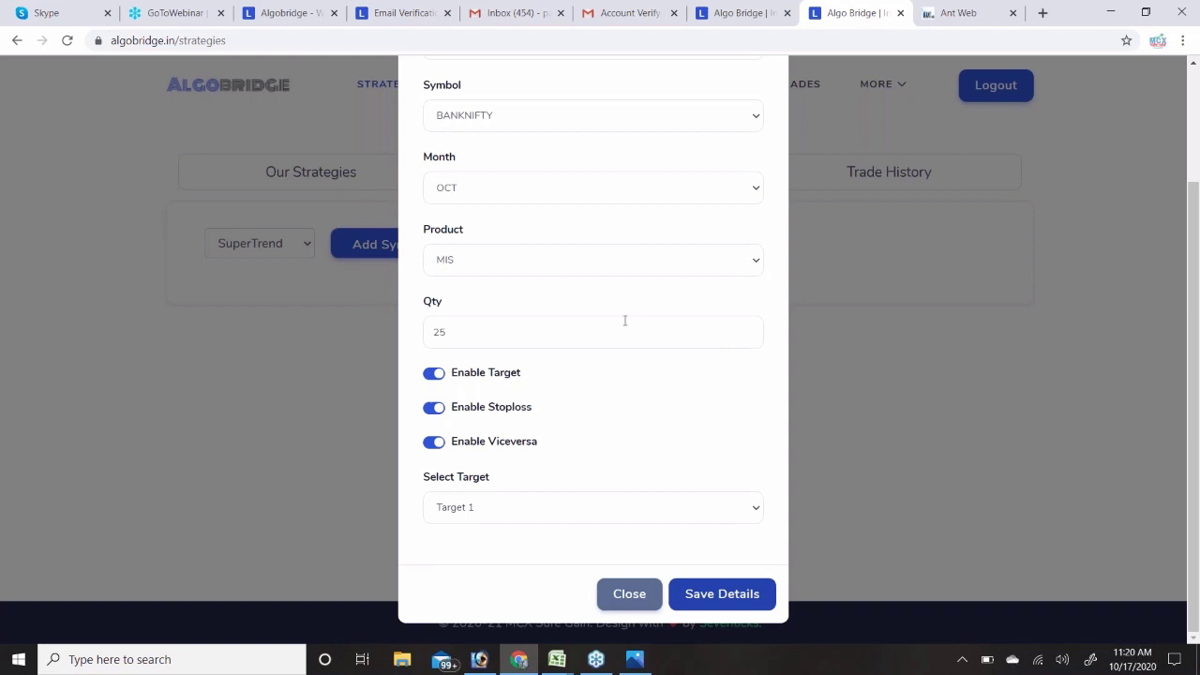
scroll(460, 268, "up", 2)
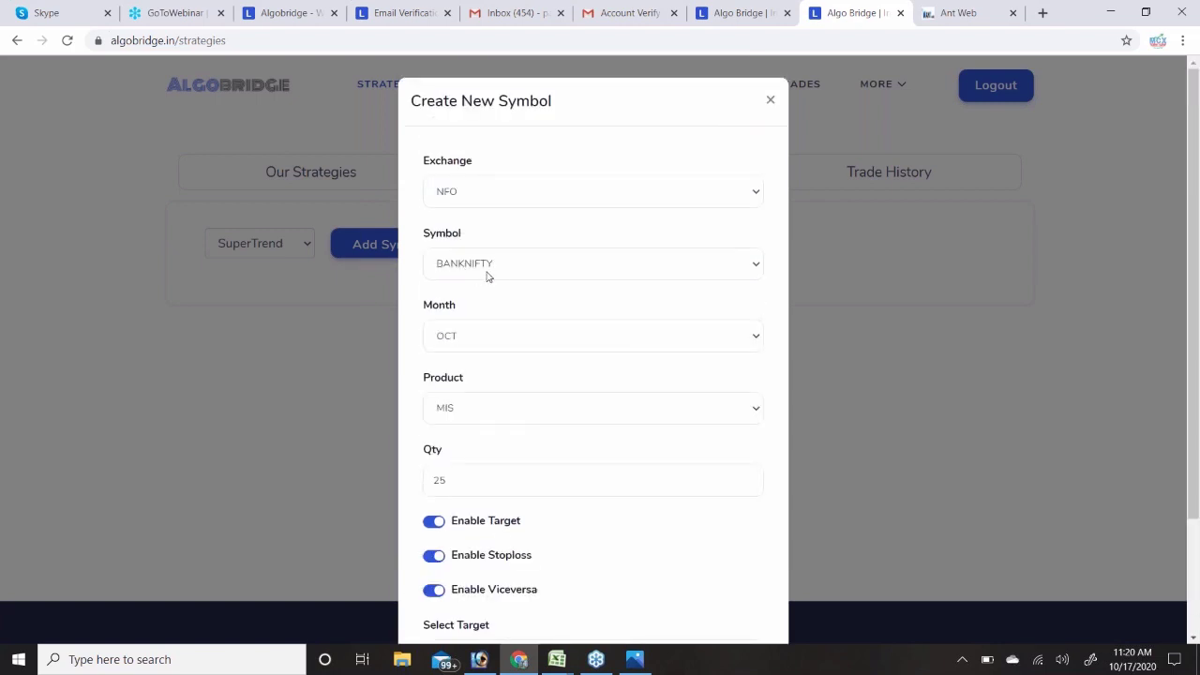
left_click(756, 267)
scroll(579, 371, "down", 20)
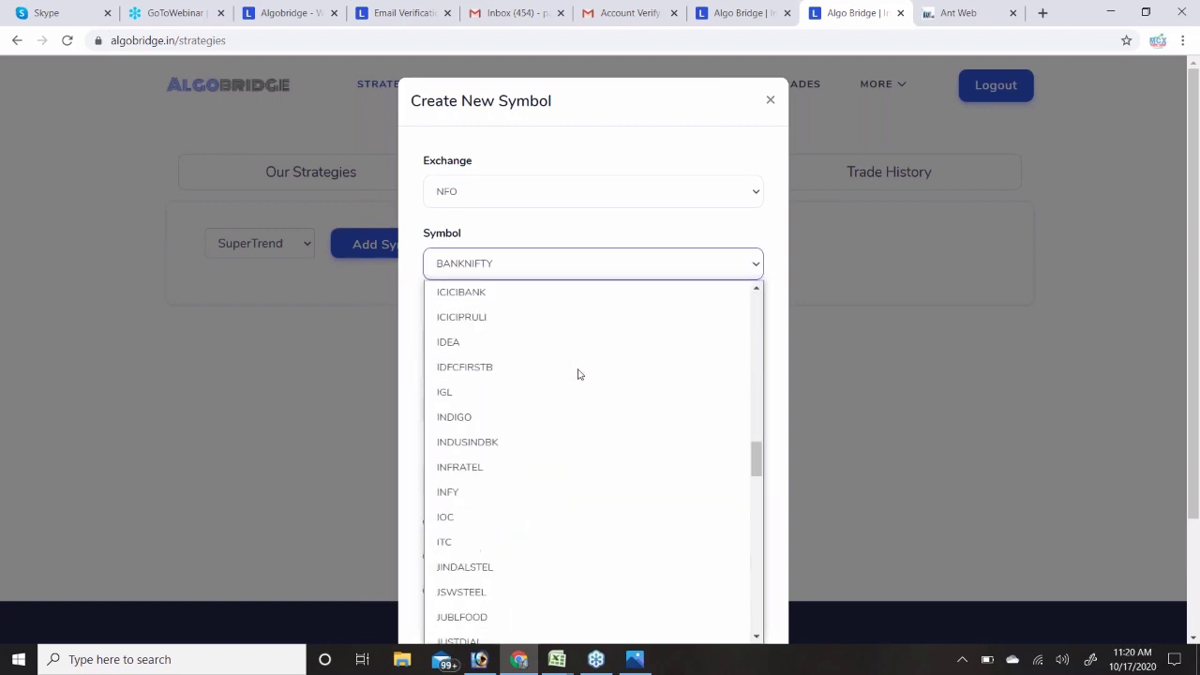
scroll(578, 374, "up", 20)
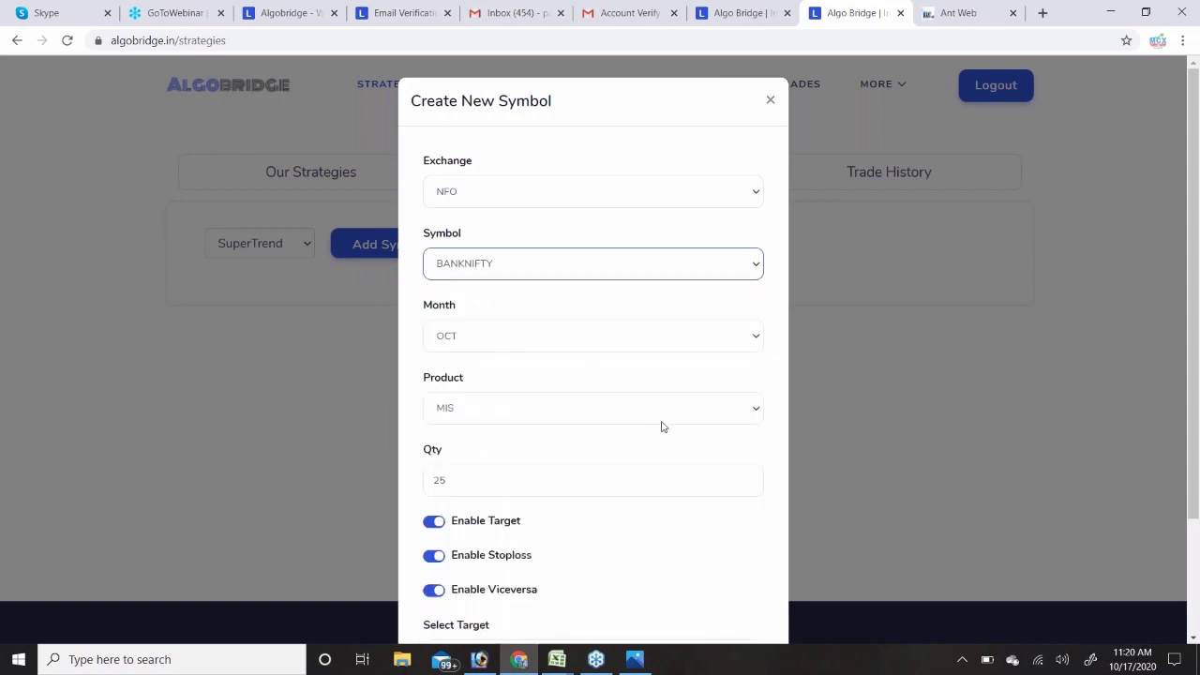
scroll(661, 426, "down", 2)
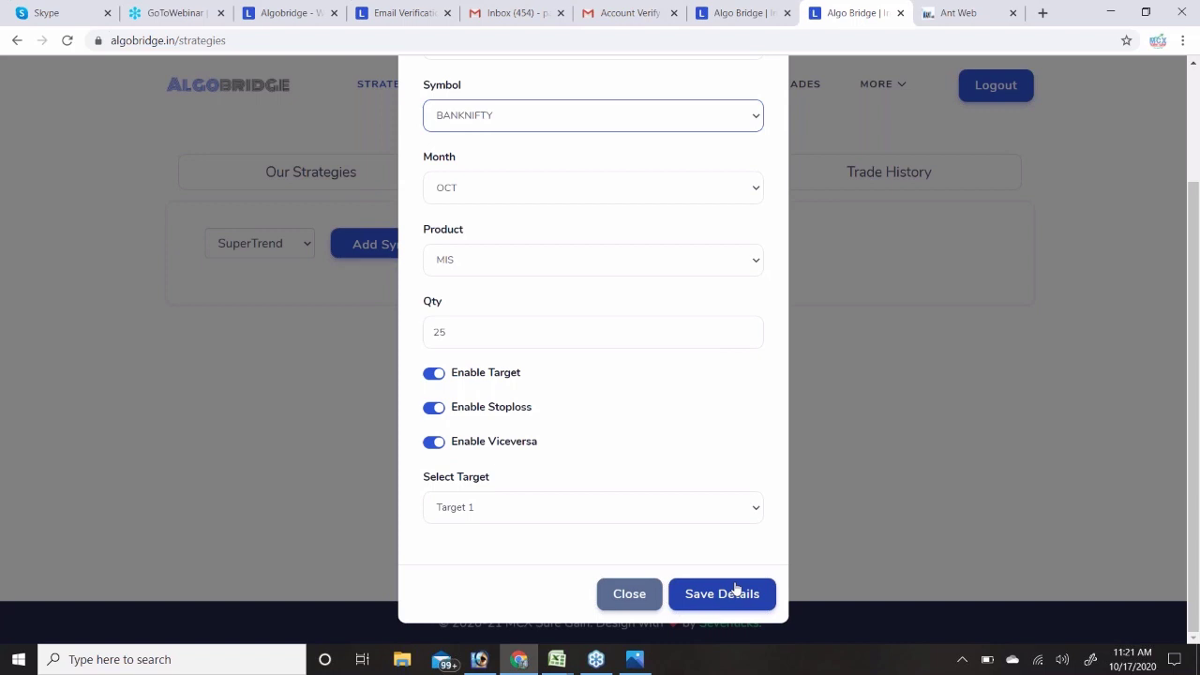
left_click(736, 590)
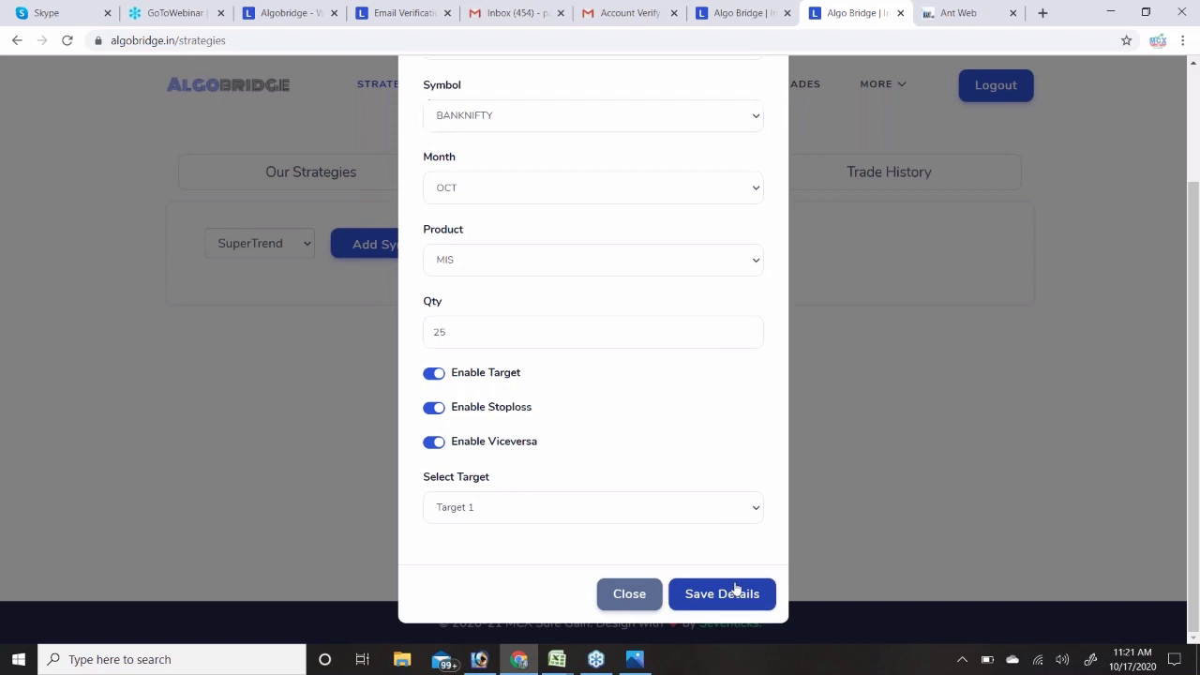
- Reload, sign back in with the saved e-mail and password, and open Customize Strategy for Eagle
left_click(66, 43)
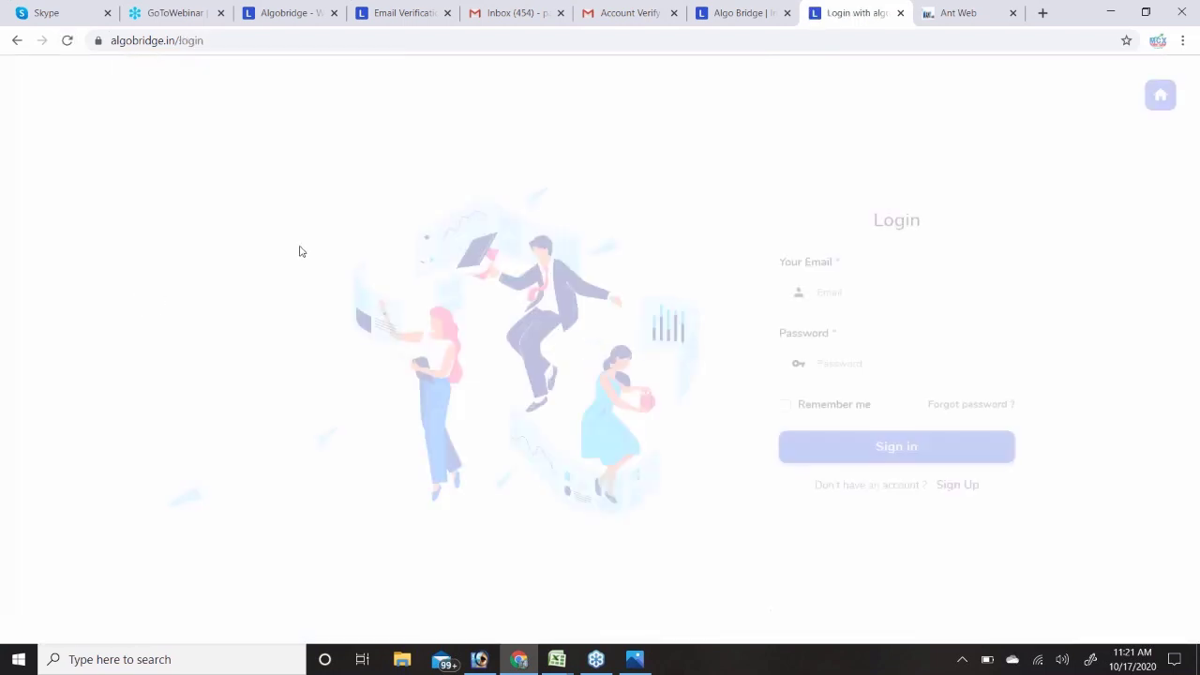
left_click(829, 292)
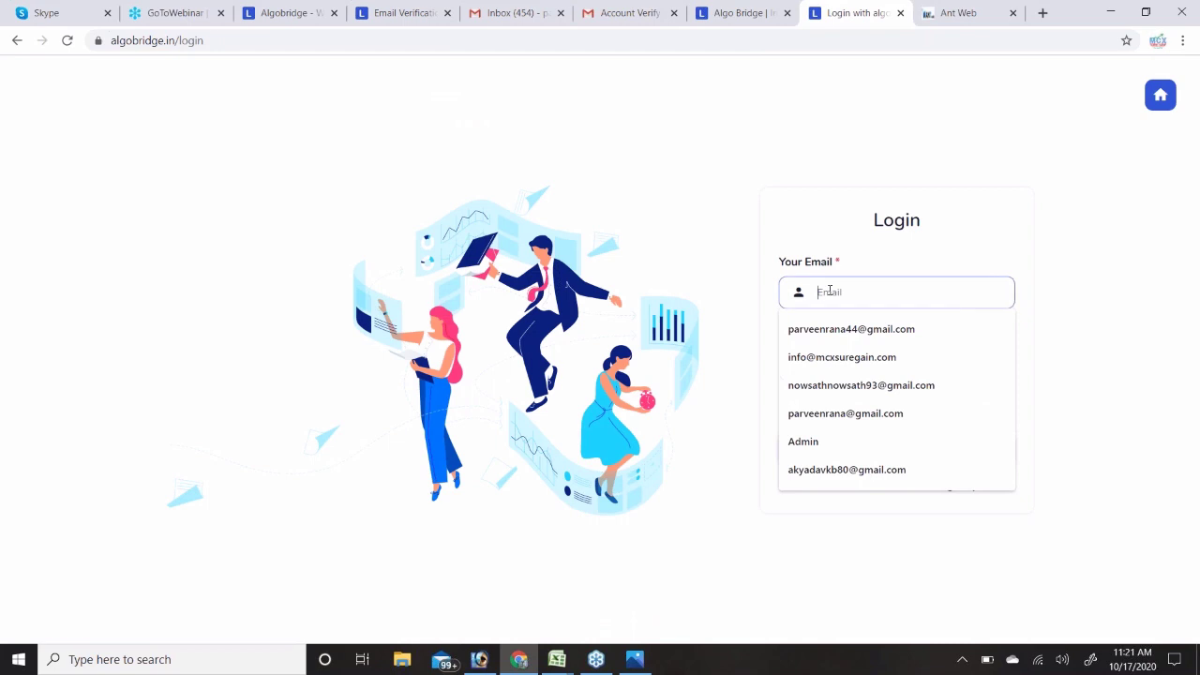
left_click(834, 358)
left_click(827, 369)
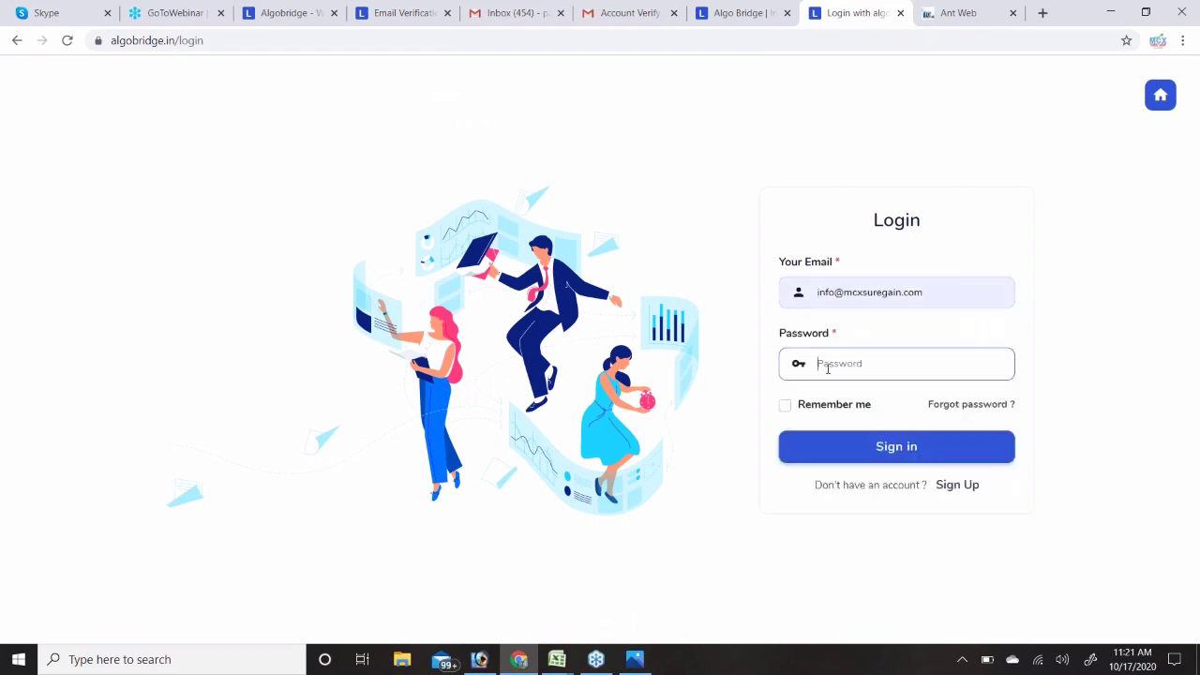
type("•••••••••")
key("Return")
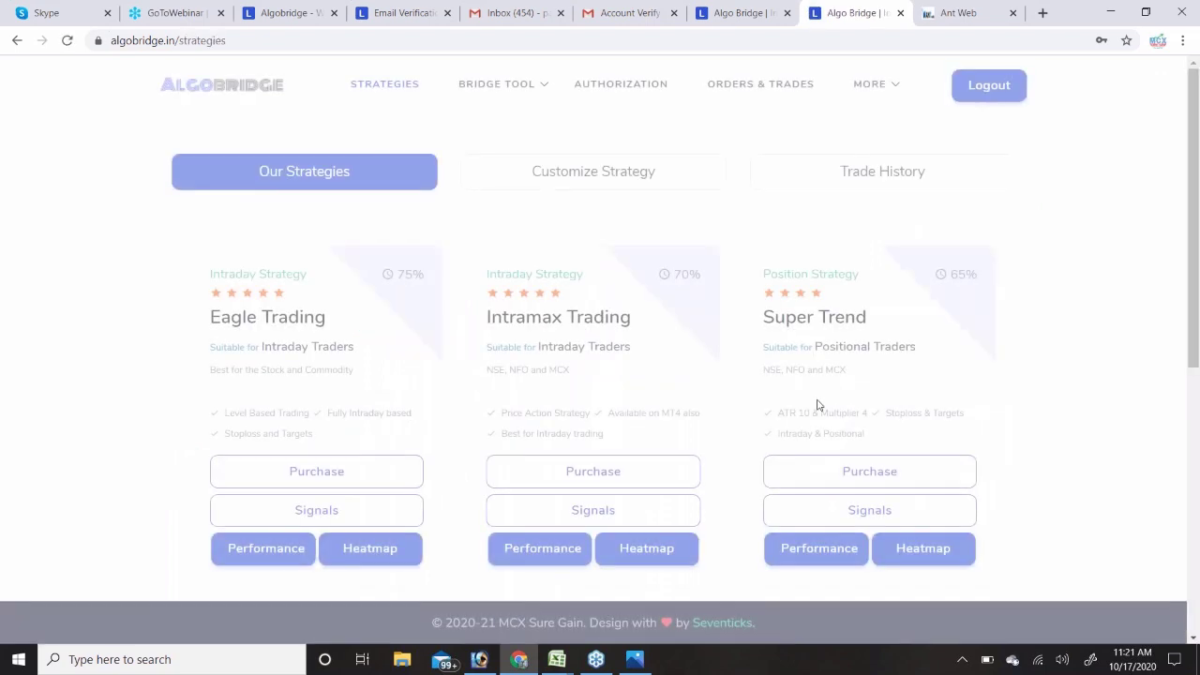
left_click(625, 188)
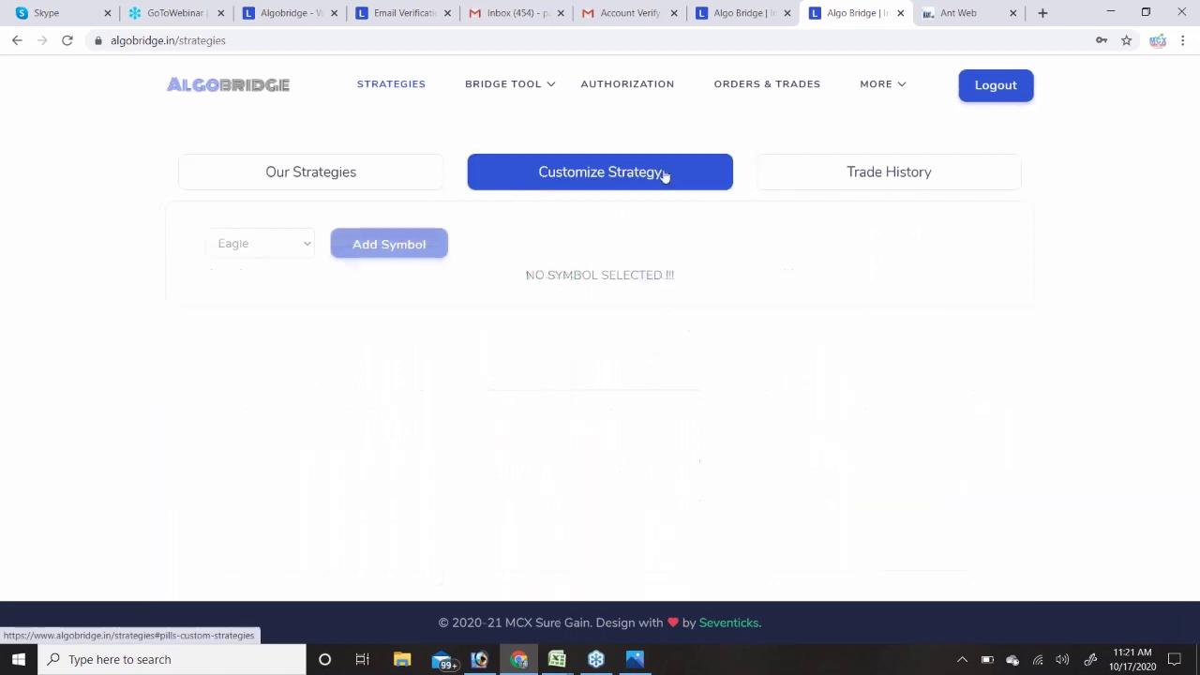
- Start a new Eagle symbol with exchange NFO, symbol BANKNIFTY, contract month OCT and product MIS
left_click(398, 244)
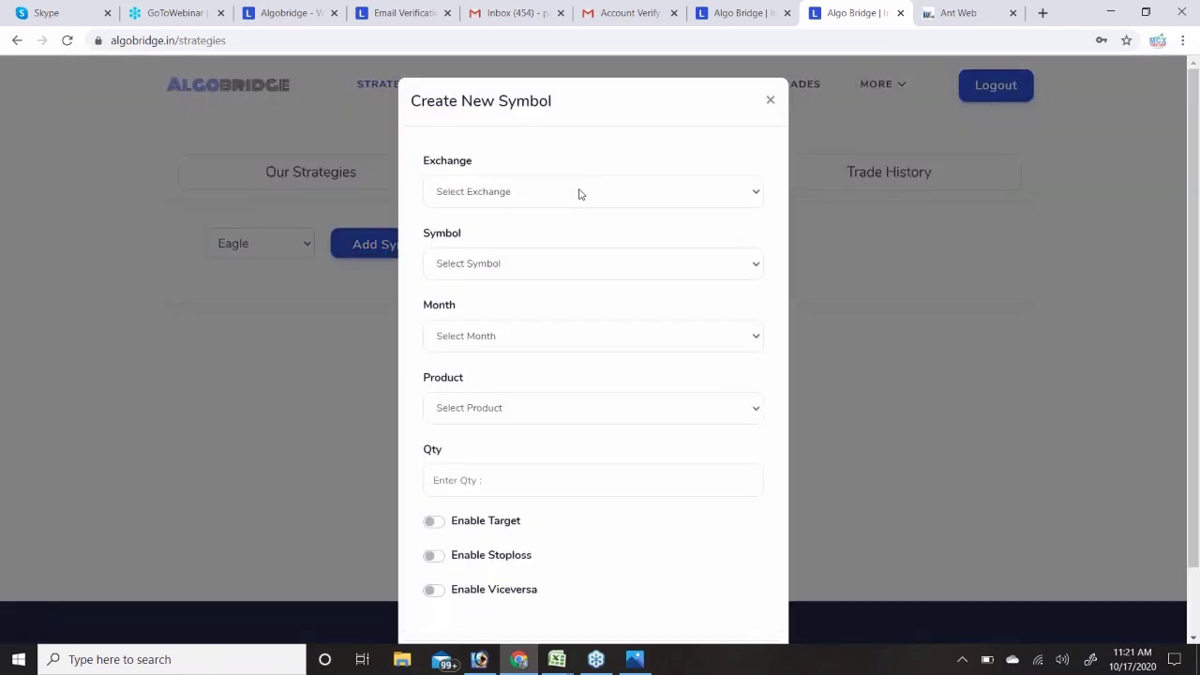
left_click(579, 192)
left_click(463, 269)
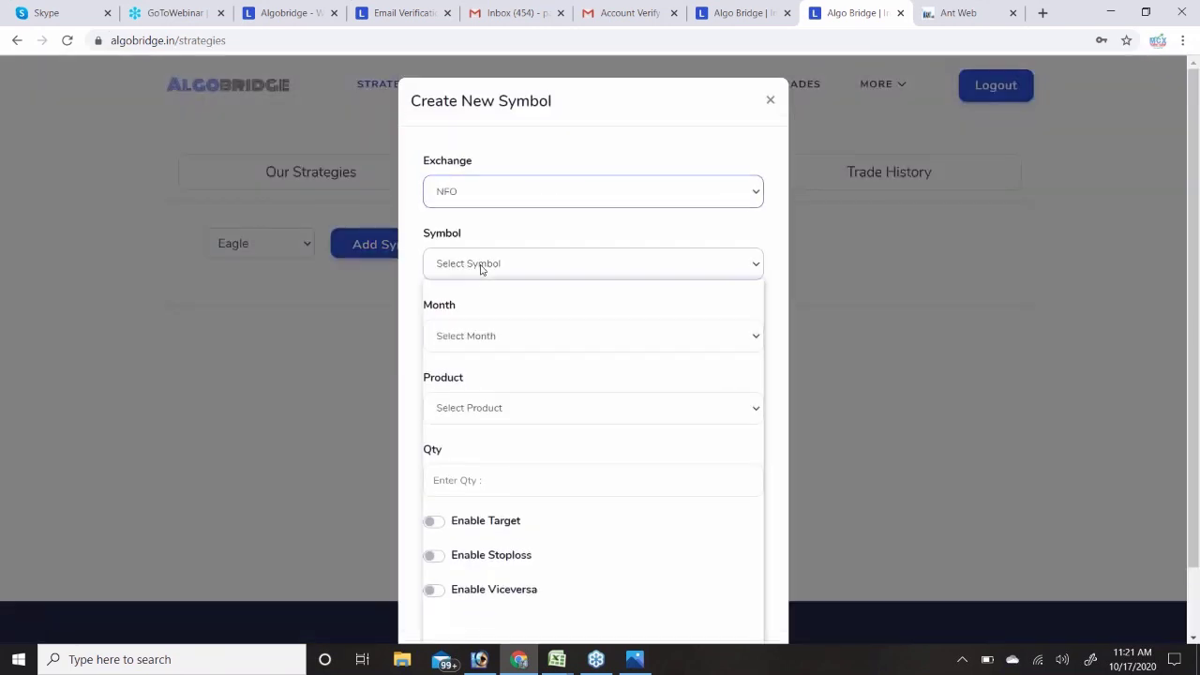
left_click(483, 267)
left_click(481, 343)
left_click(481, 338)
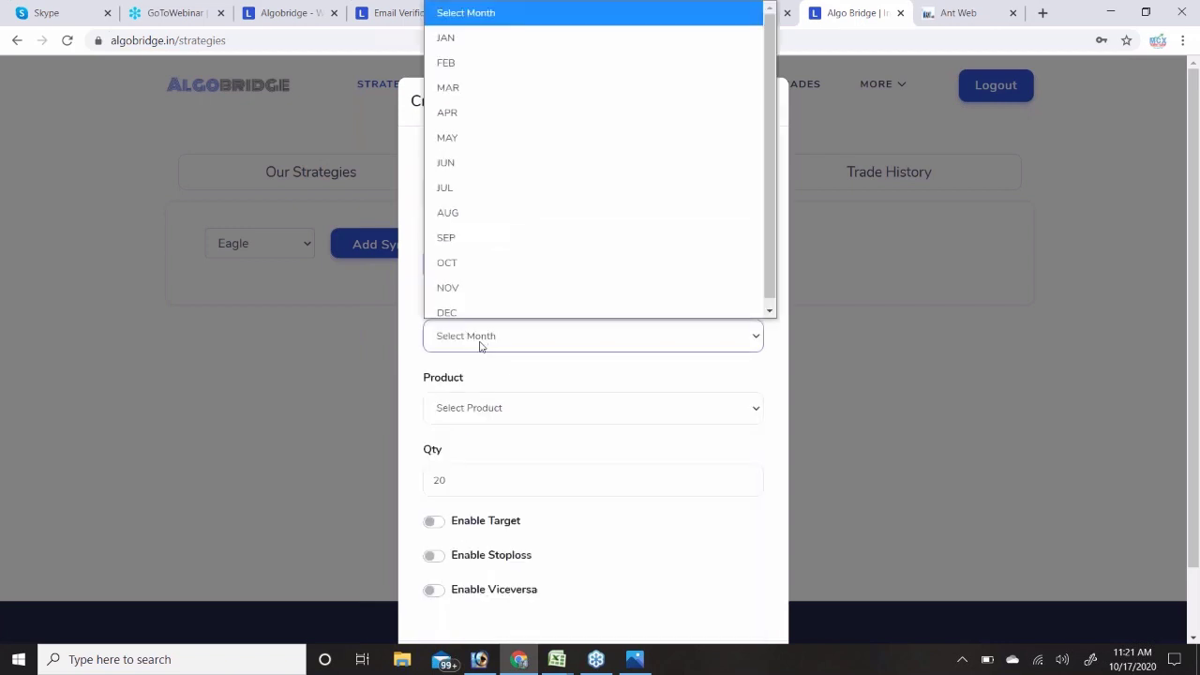
left_click(460, 257)
left_click(478, 417)
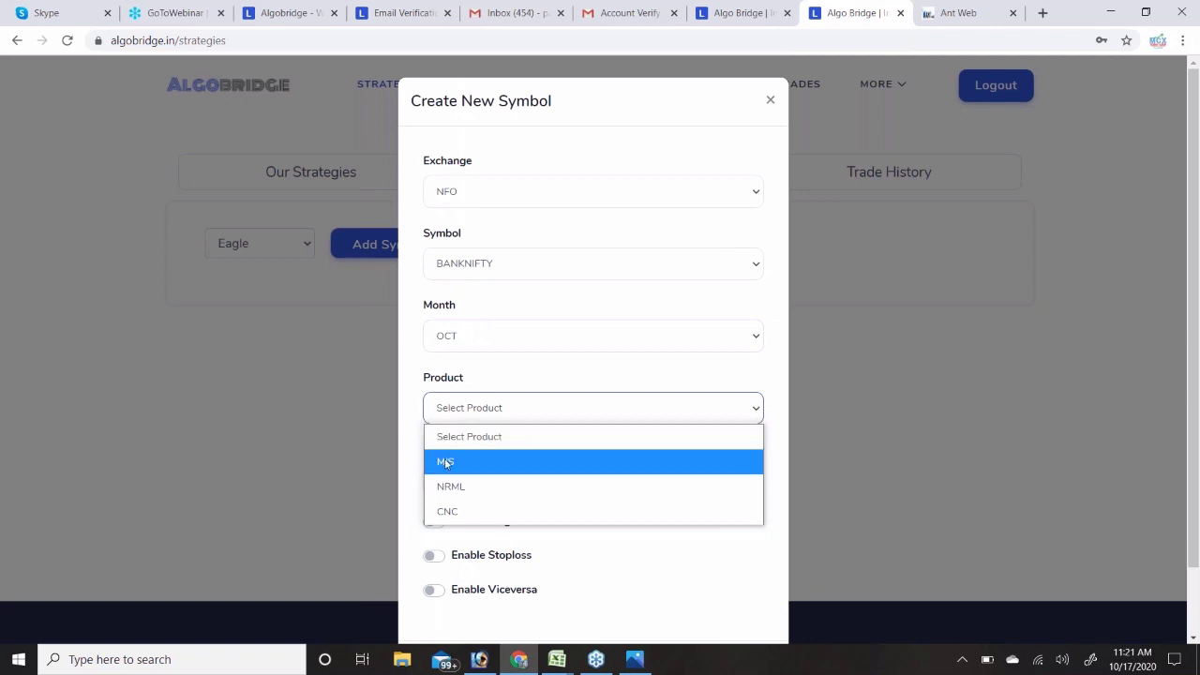
left_click(445, 462)
- Set quantity to 25, enable target and stoploss, and save the BANKNIFTY OCT FUT symbol
scroll(522, 437, "down", 1)
key("Tab")
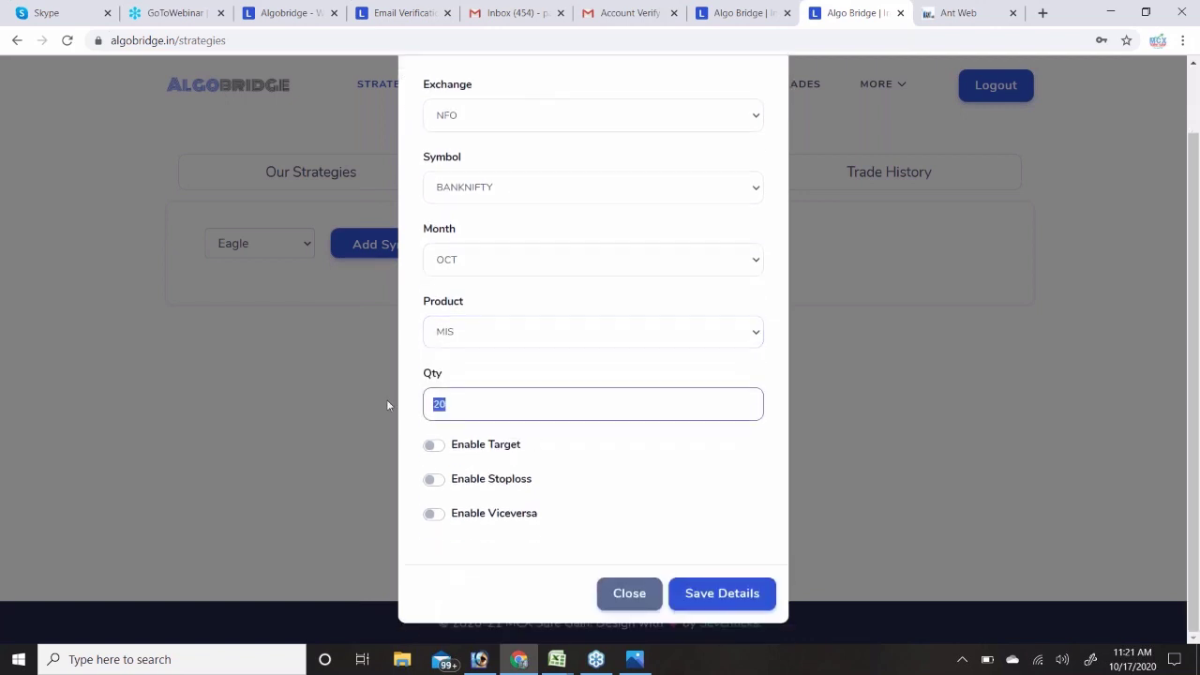
type("25")
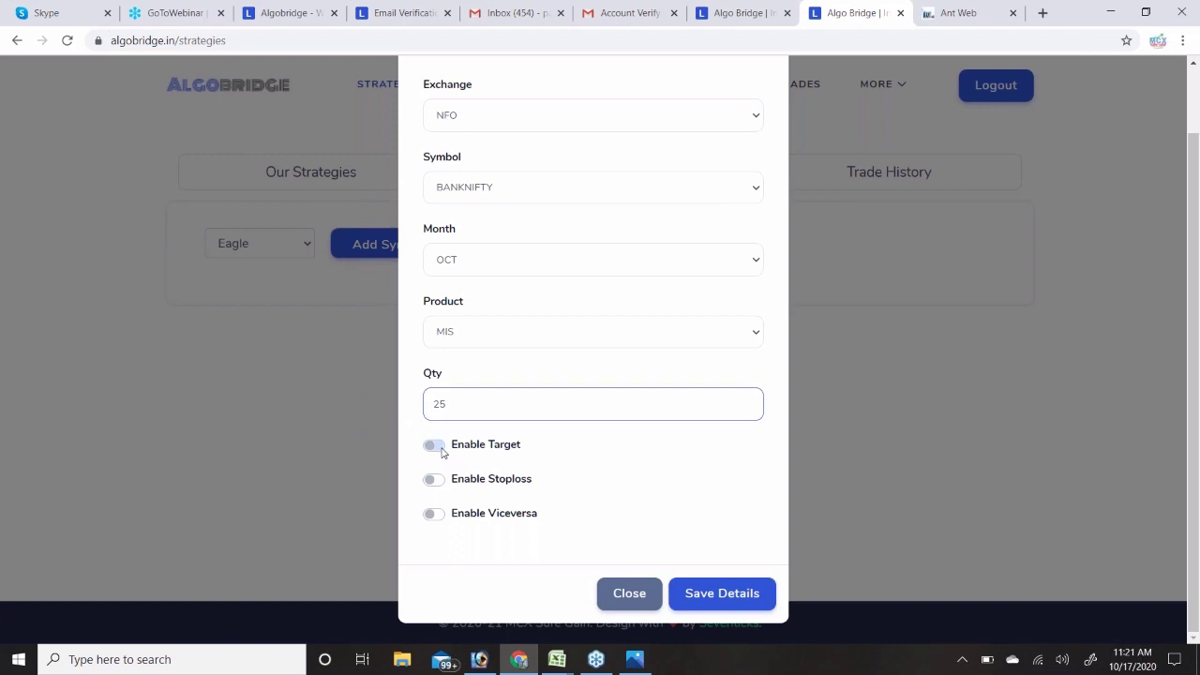
left_click(442, 451)
left_click(434, 479)
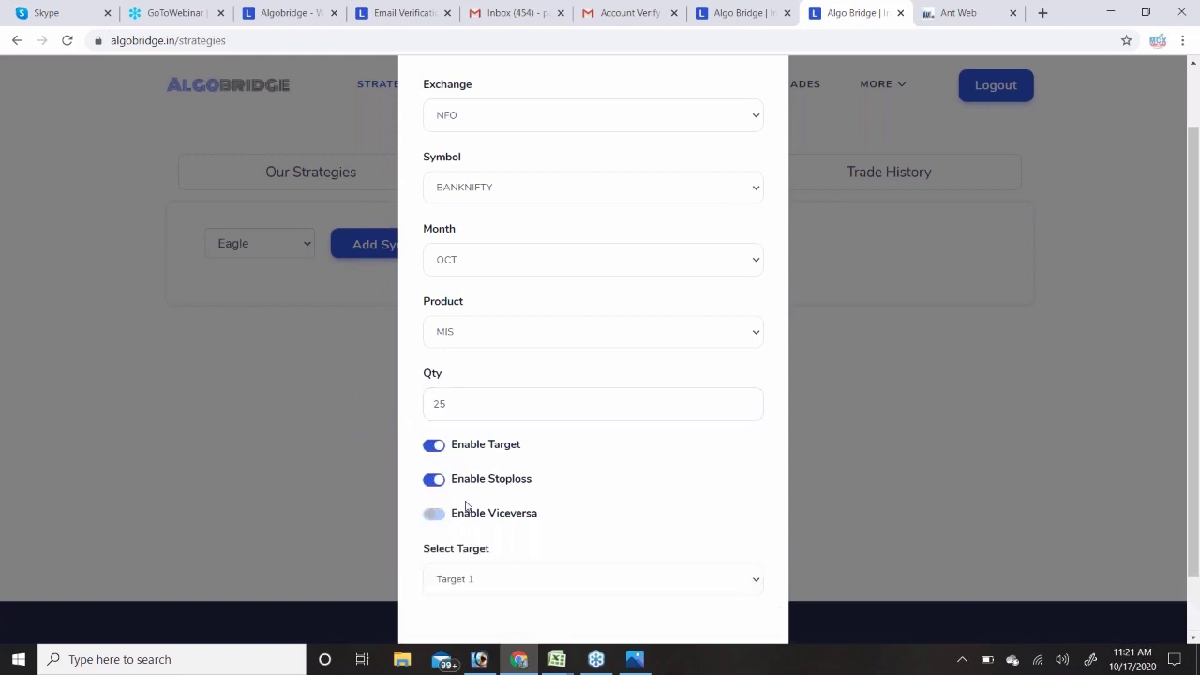
scroll(579, 455, "down", 1)
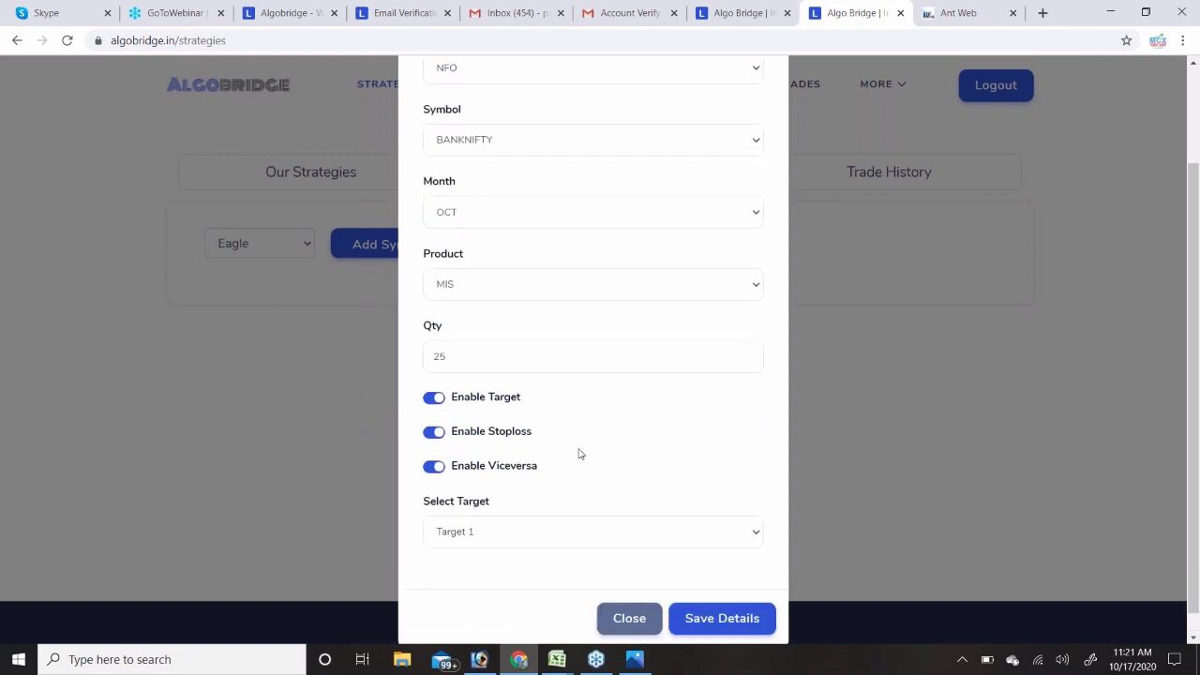
left_click(770, 605)
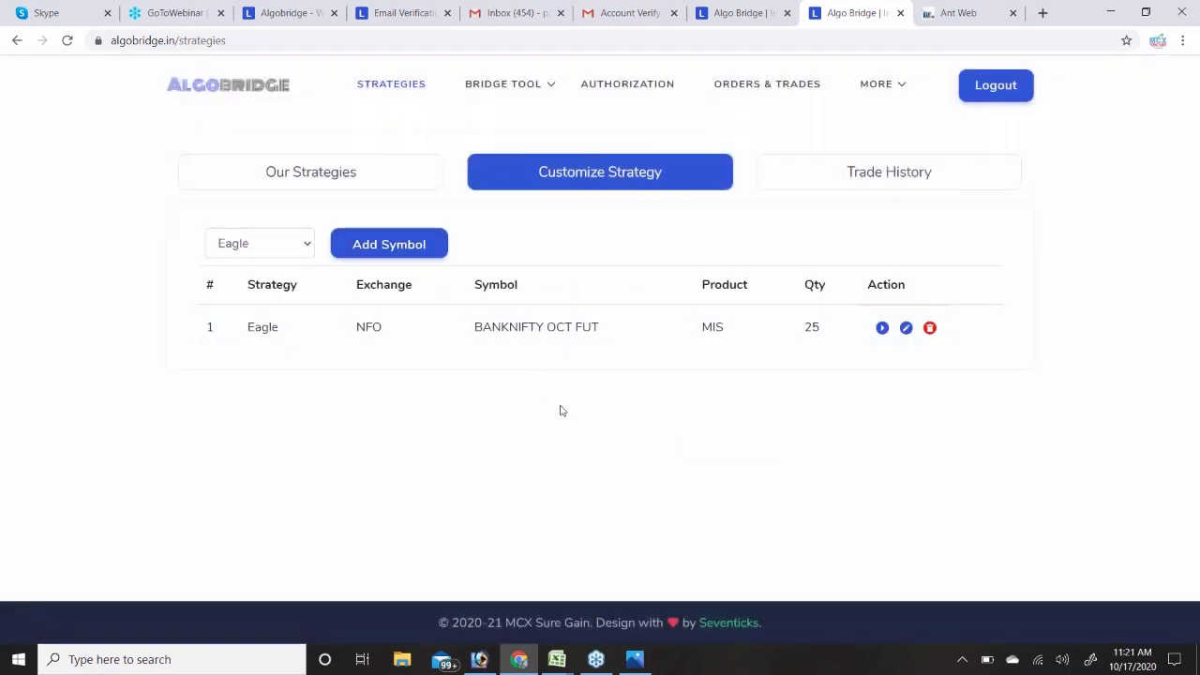
- View the MT4 Bridge access page under Bridge Tool, then go back to Strategies
left_click(547, 89)
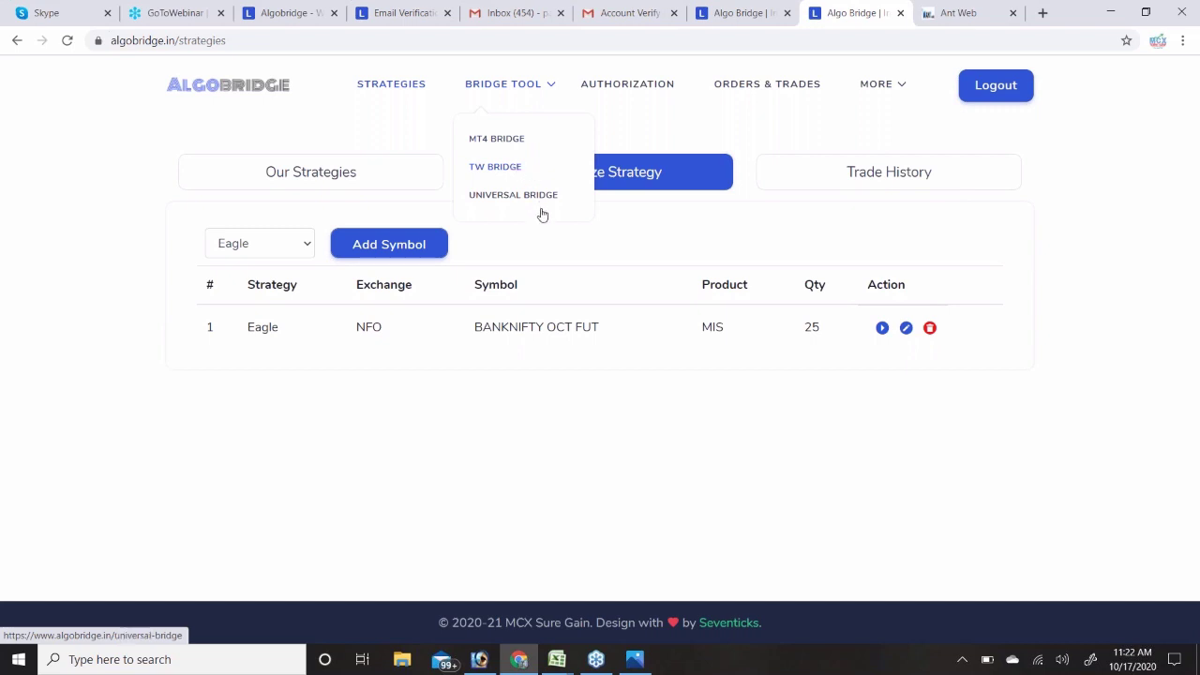
left_click(611, 112)
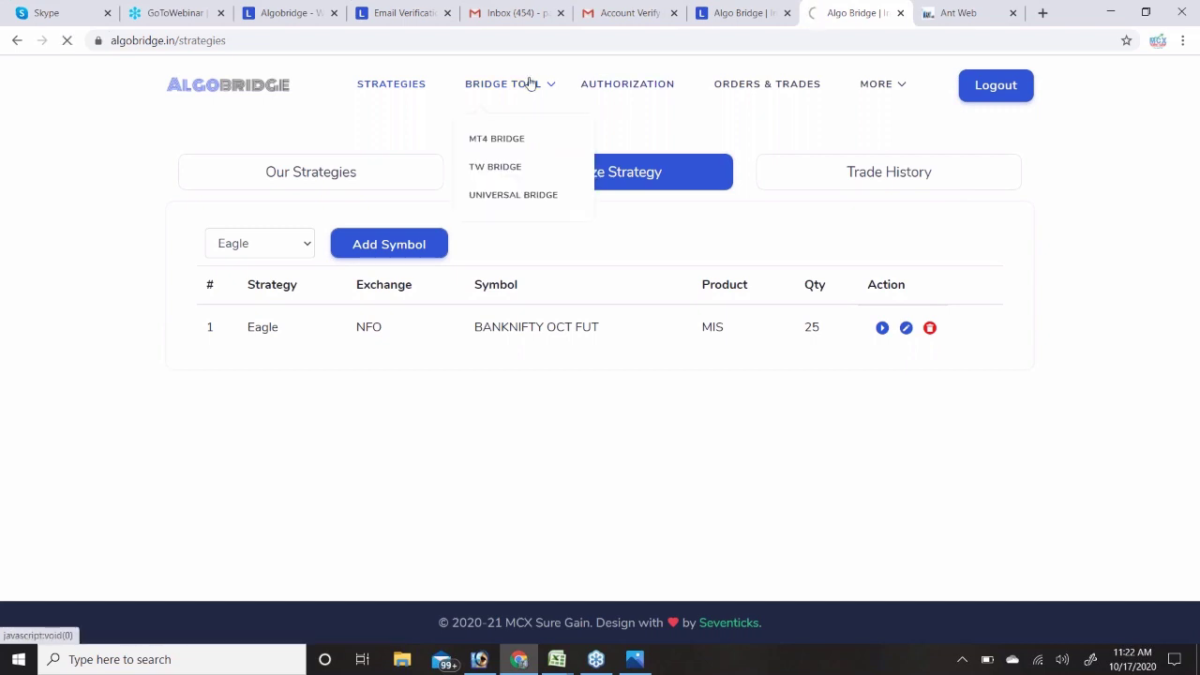
mouse_move(521, 105)
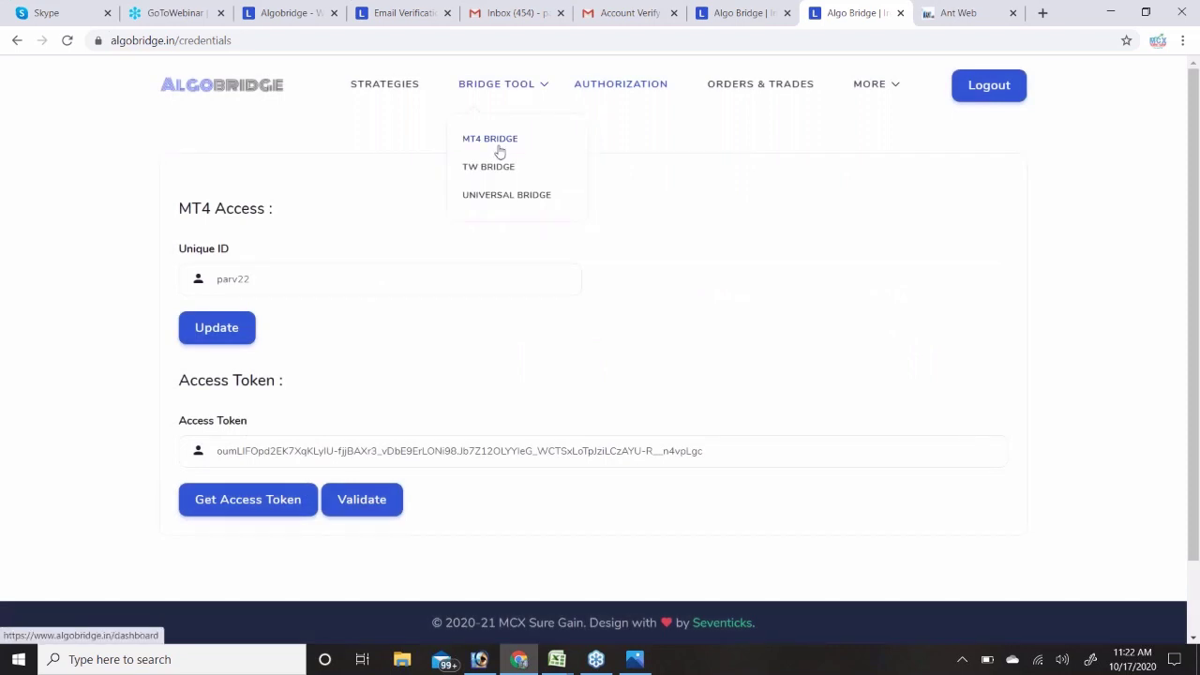
left_click(385, 85)
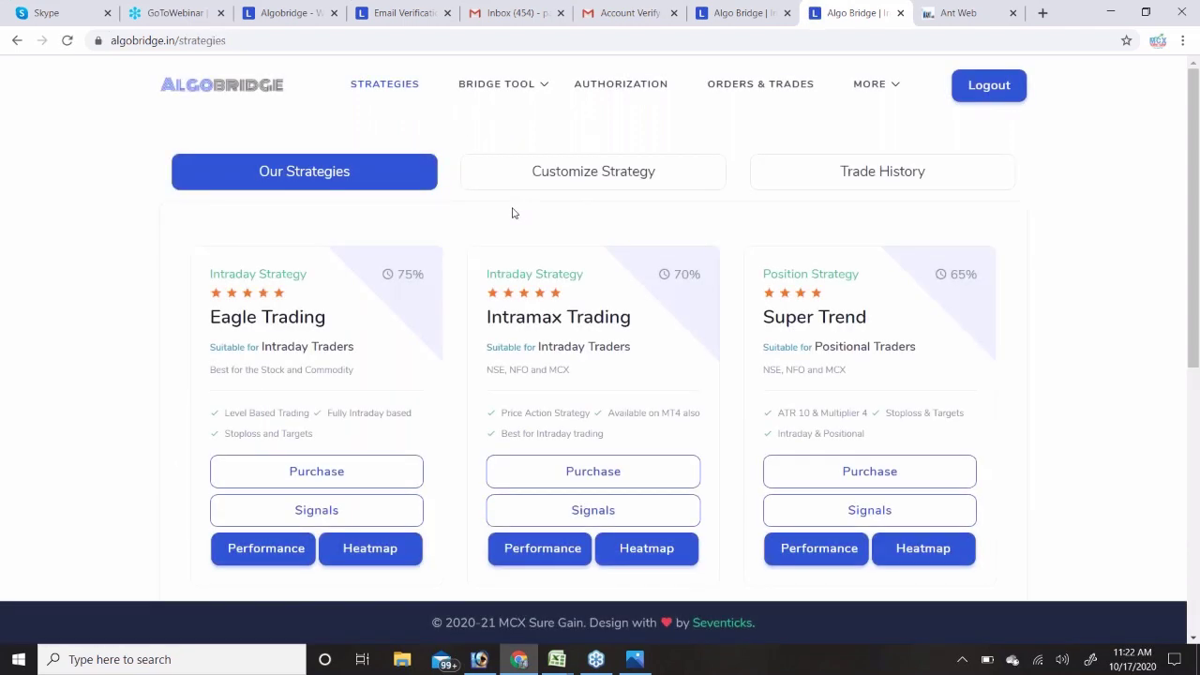
- Start Eagle's BANKNIFTY OCT FUT row, confirm Trade History has no trades, then stop it
left_click(671, 178)
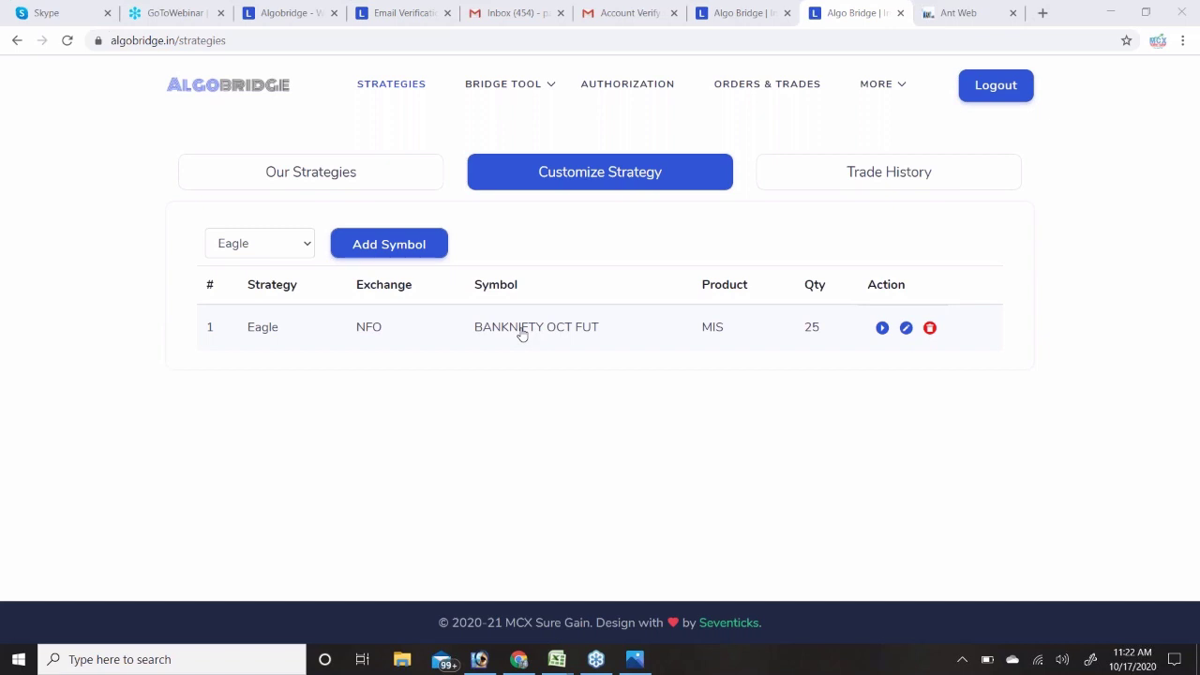
left_click(882, 328)
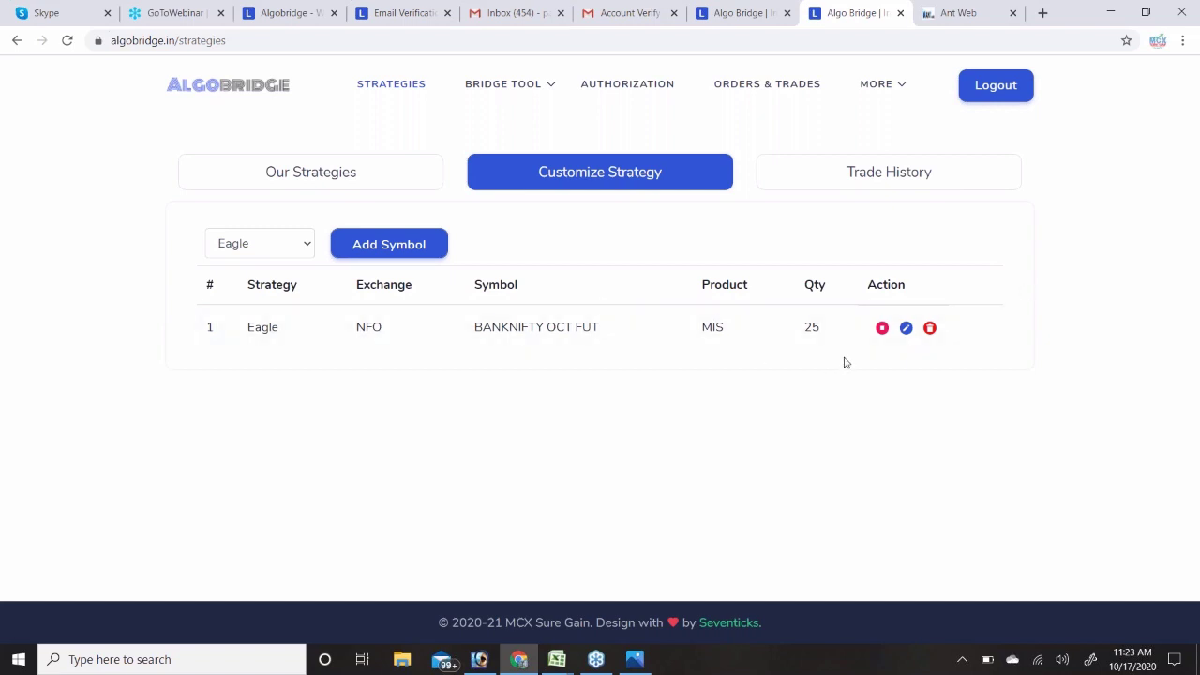
left_click(832, 173)
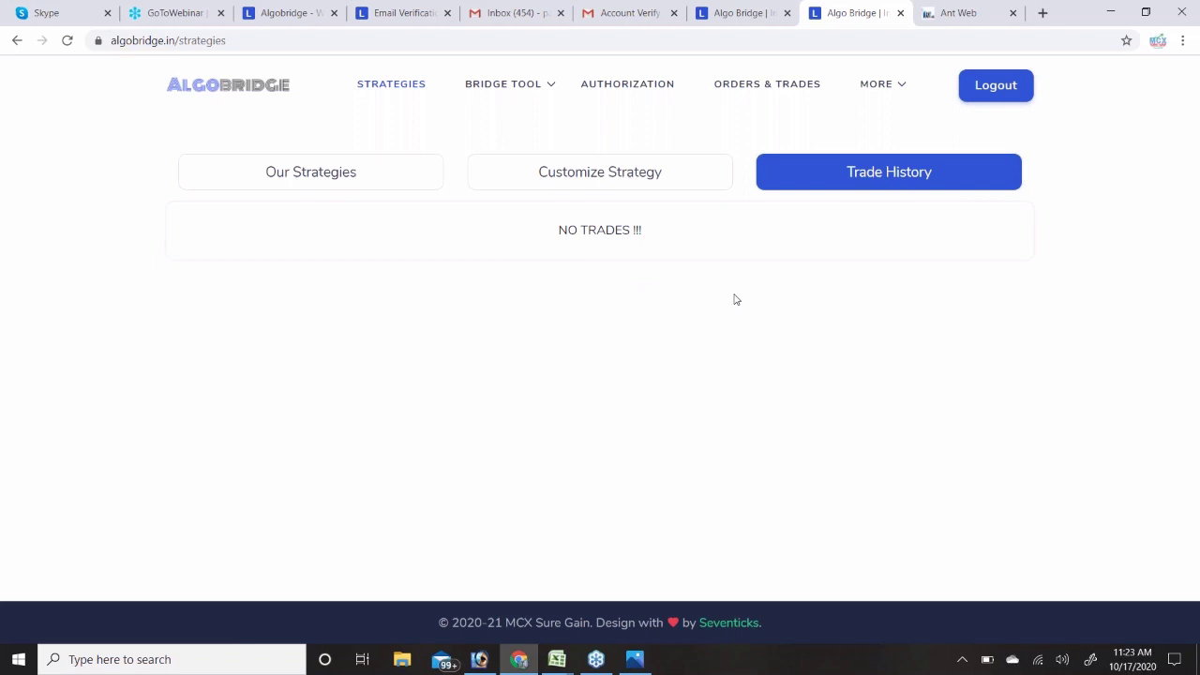
left_click(532, 179)
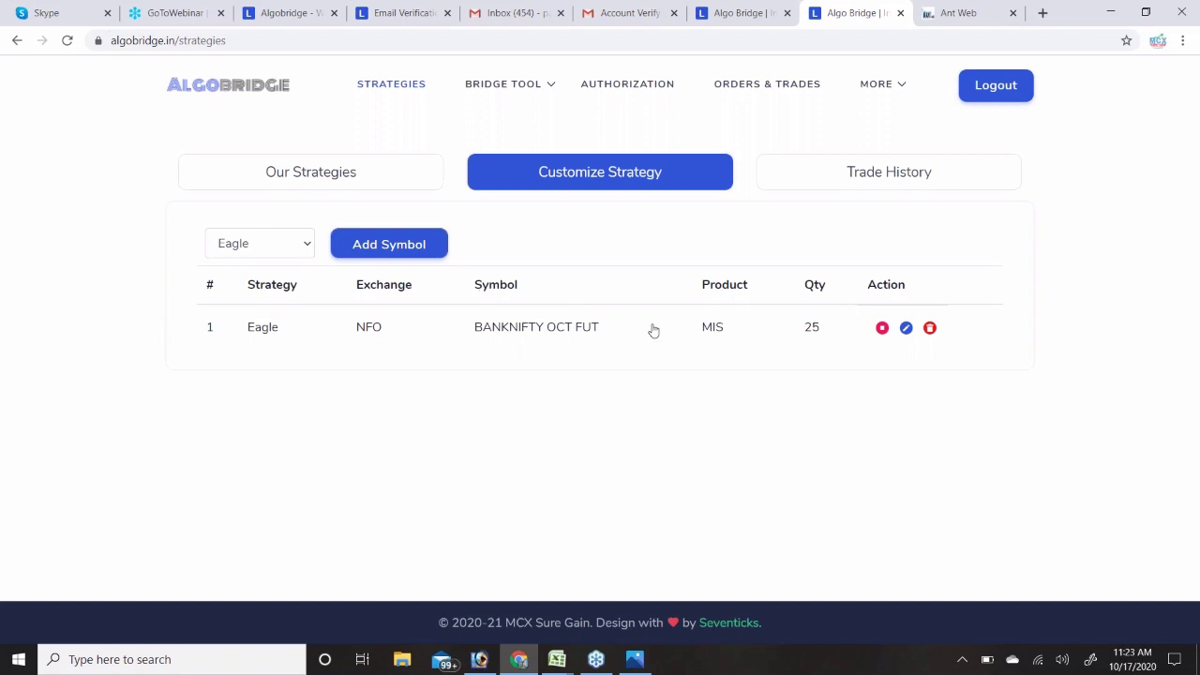
left_click(882, 330)
- Restart the BANKNIFTY OCT FUT row with its play icon in the Action column
left_click(882, 329)
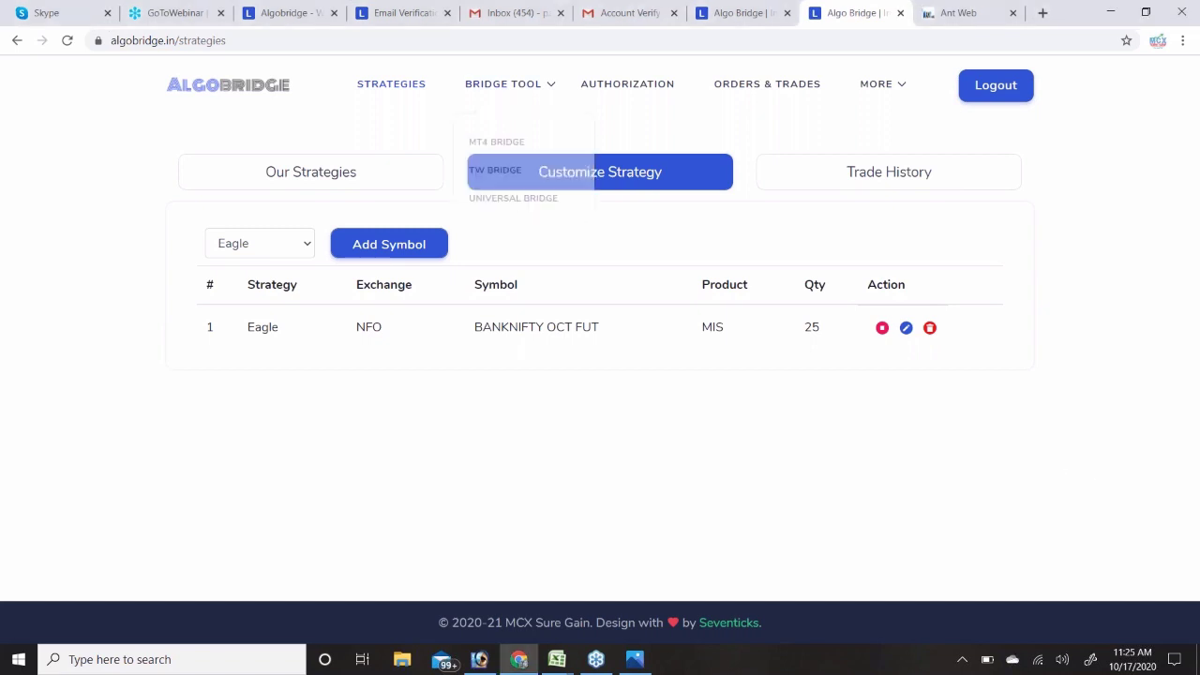
- Open Add Symbol on the MT4 Bridge dashboard and search for 'banknifty oct fut'
mouse_move(525, 79)
left_click(504, 139)
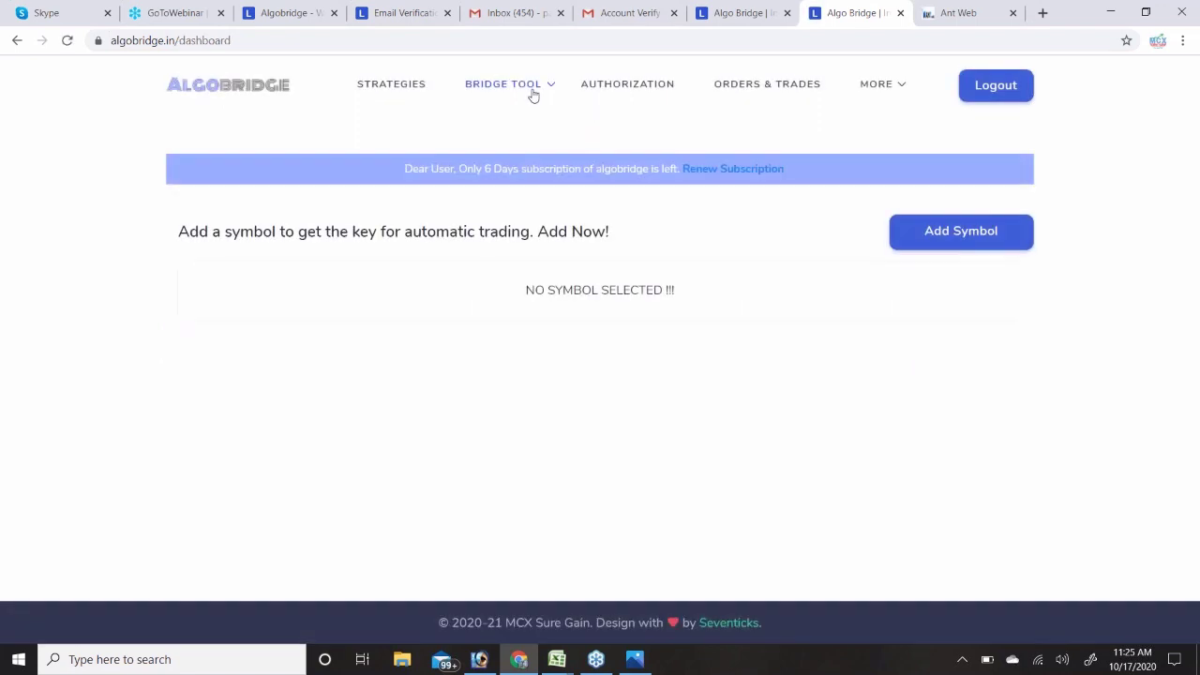
left_click(922, 240)
left_click(513, 324)
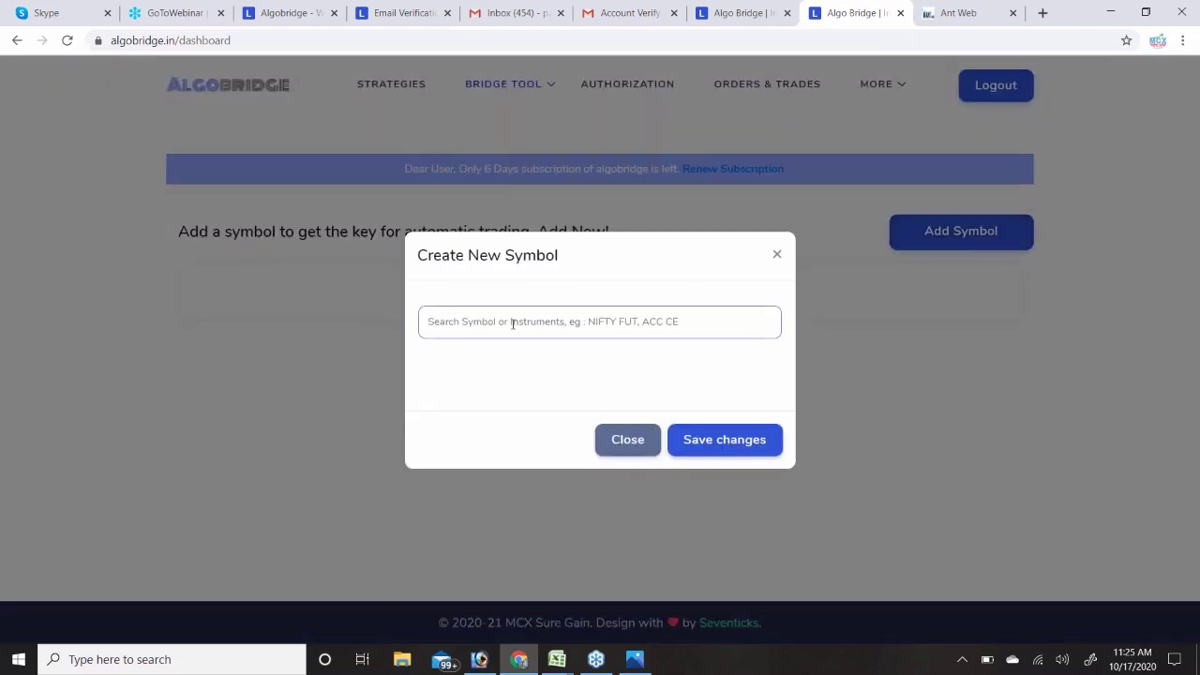
type("banknif")
key("BackSpace")
key("BackSpace")
key("BackSpace")
type("n")
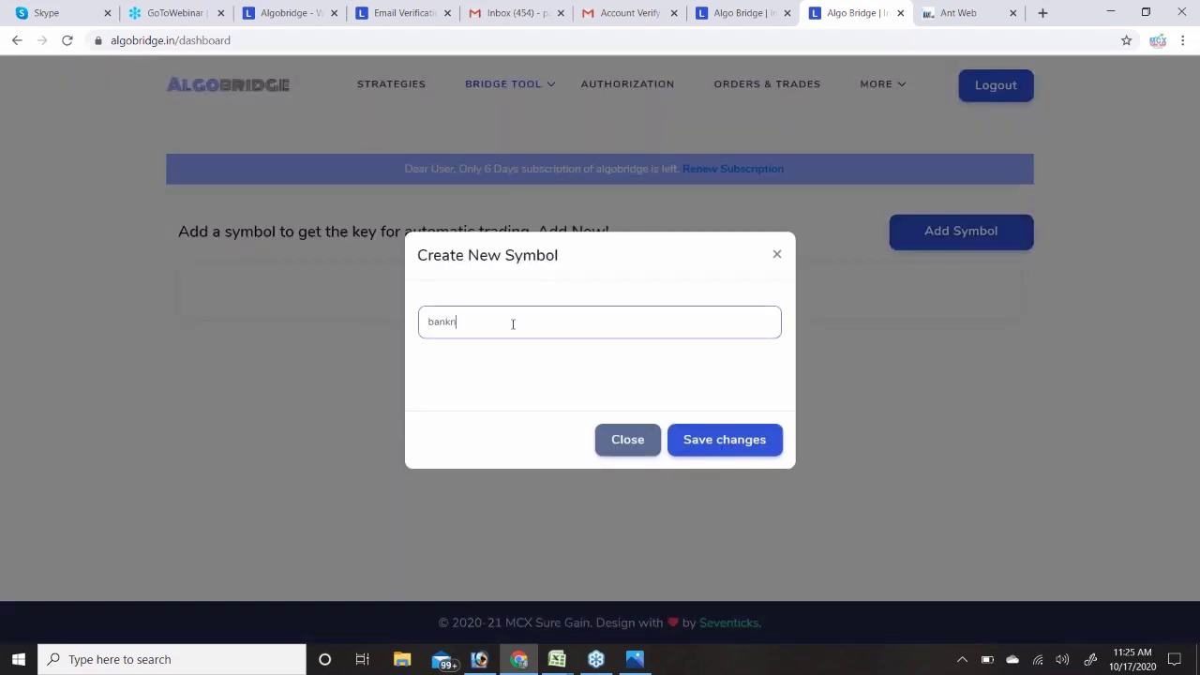
type("of")
key("BackSpace")
type("ifty oct fut")
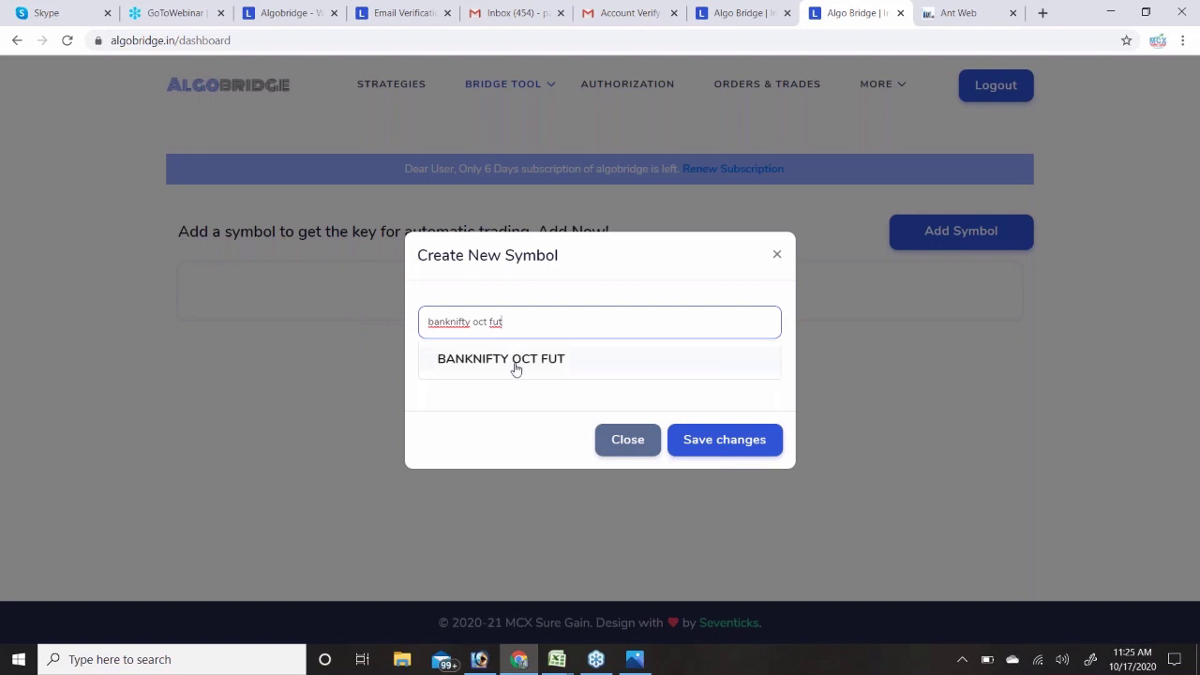
- Pick the BANKNIFTY OCT FUT suggestion and save; the site reports 'Instrument Already Exists'
left_click(516, 362)
left_click(723, 472)
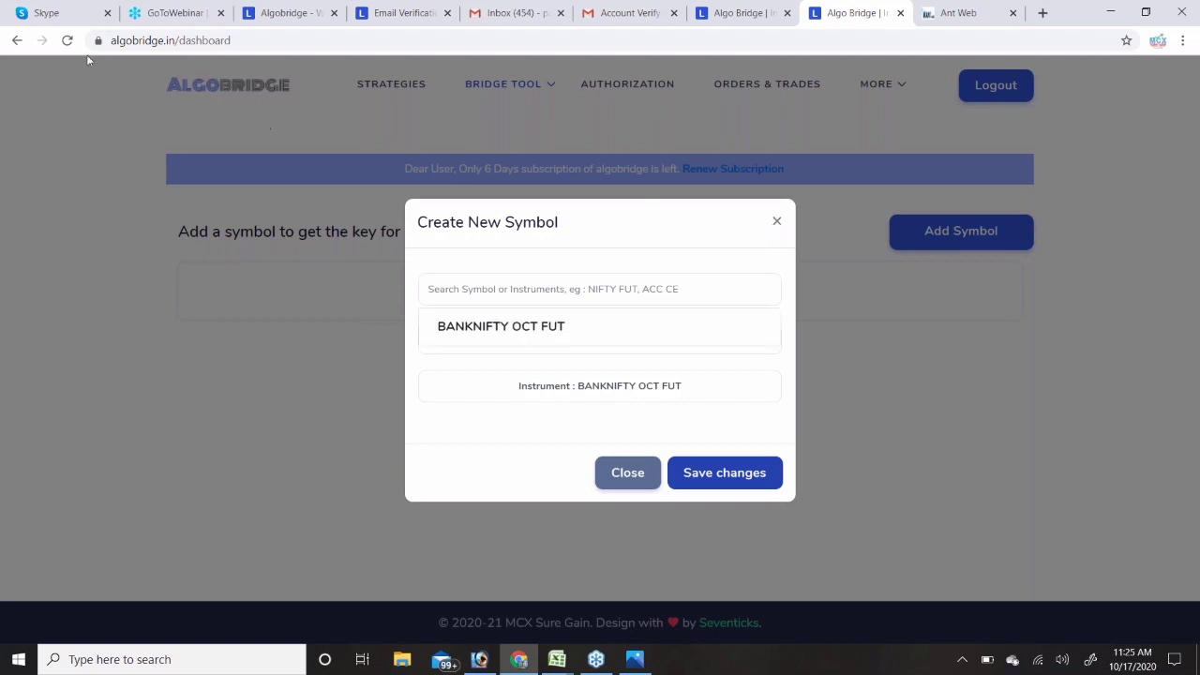
left_click(717, 473)
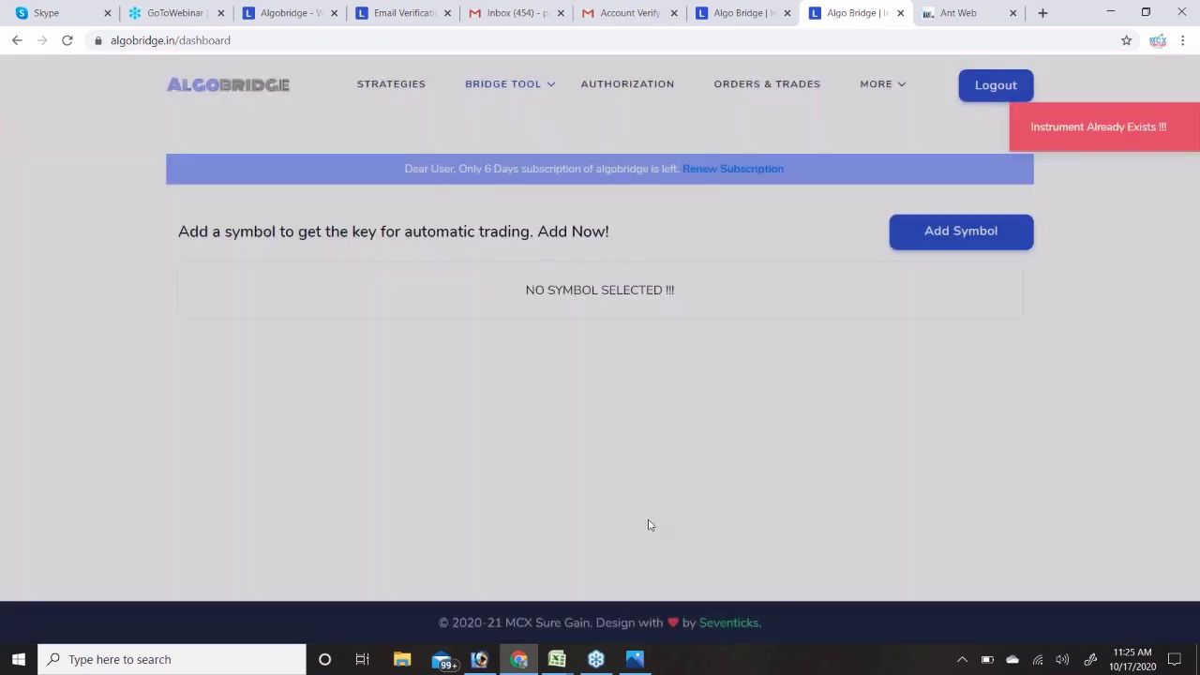
- Reload the bridge dashboard to show NFO BANKNIFTY OCT FUT and its key, then open Strategies
left_click(66, 40)
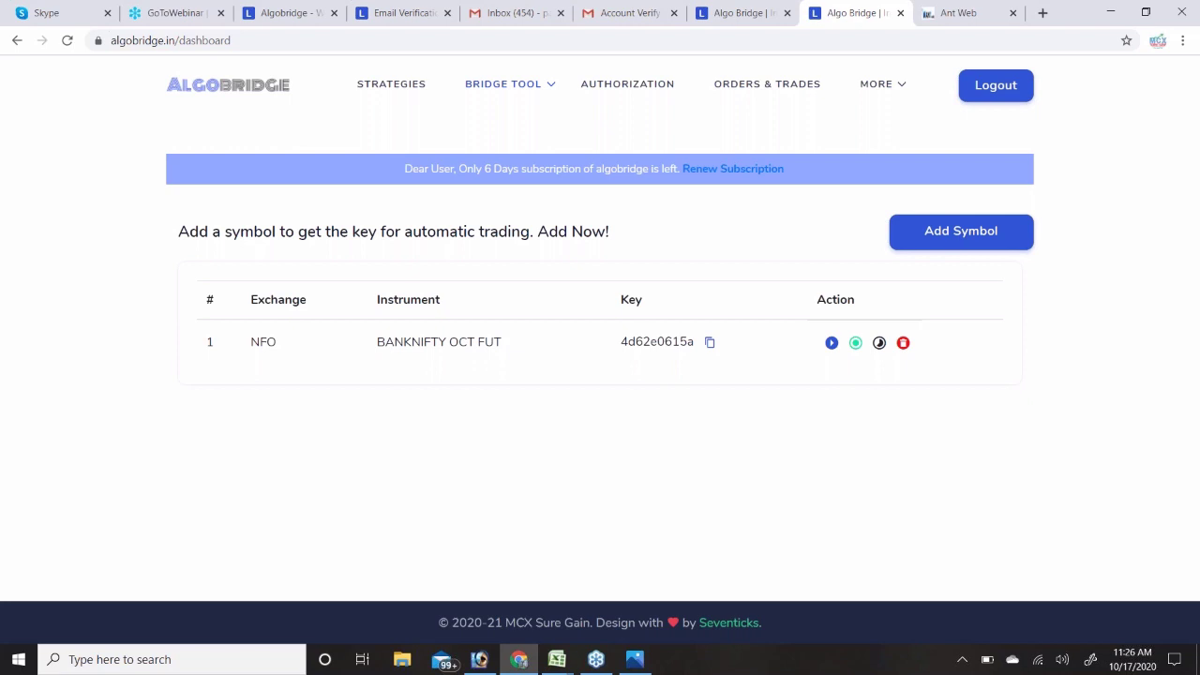
left_click(392, 84)
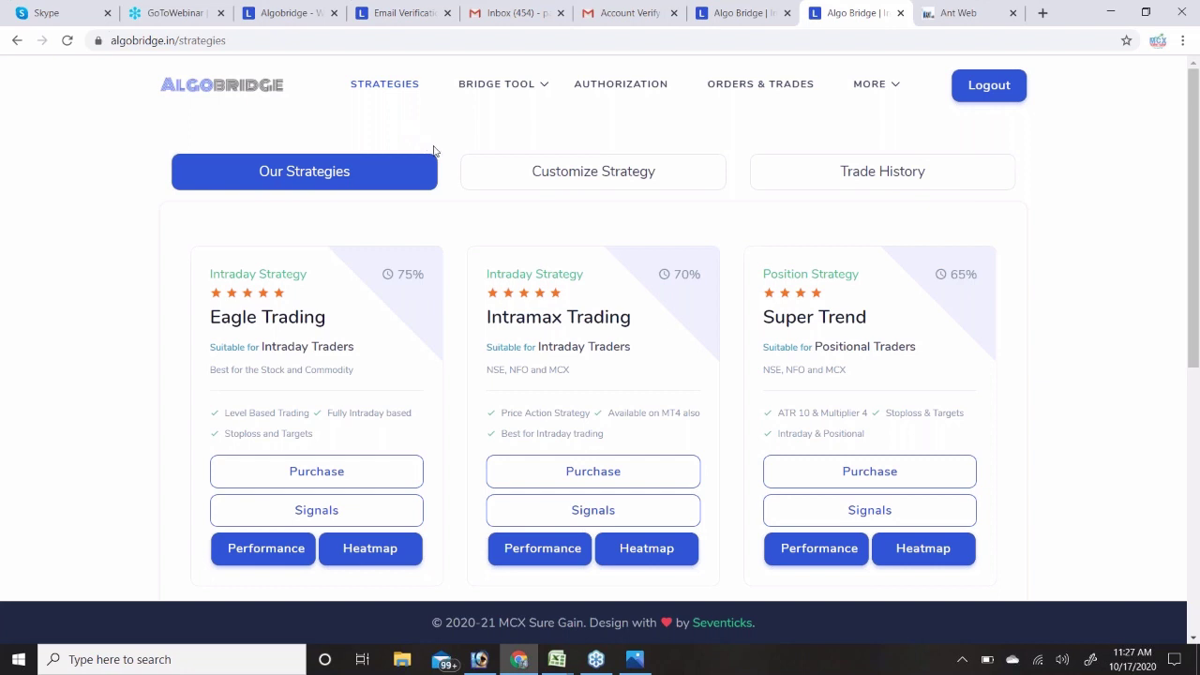
- Show the Eagle customized strategy table, glance at Add Symbol, and close it unsaved
left_click(502, 175)
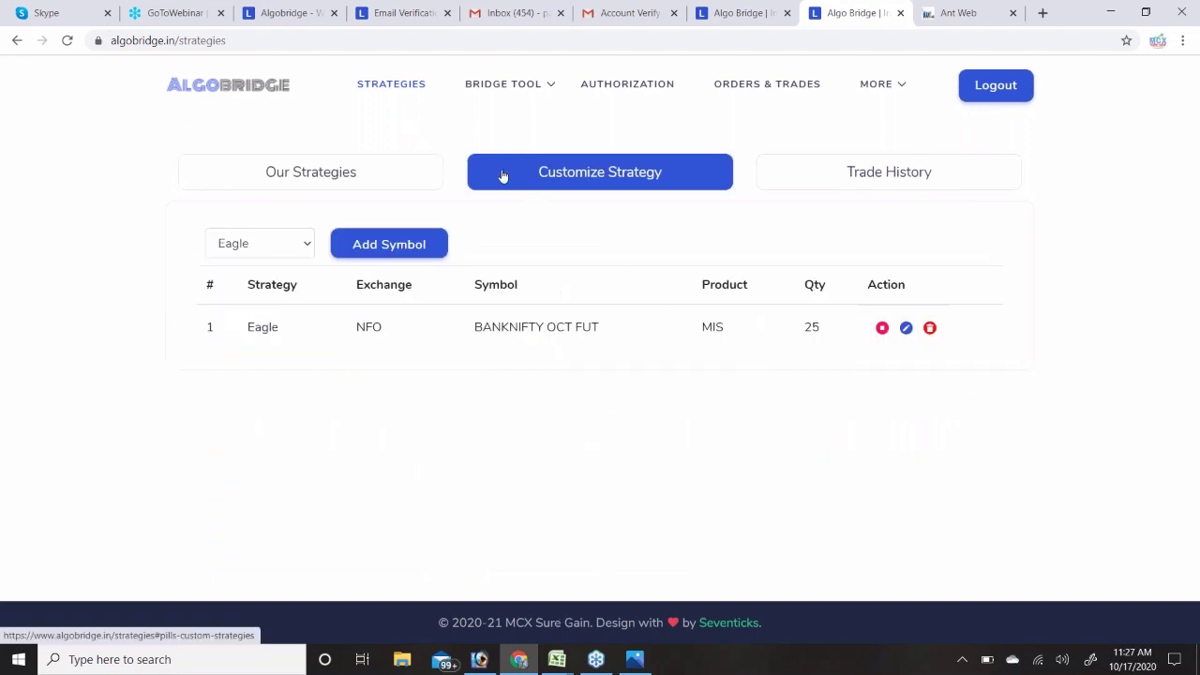
left_click(306, 244)
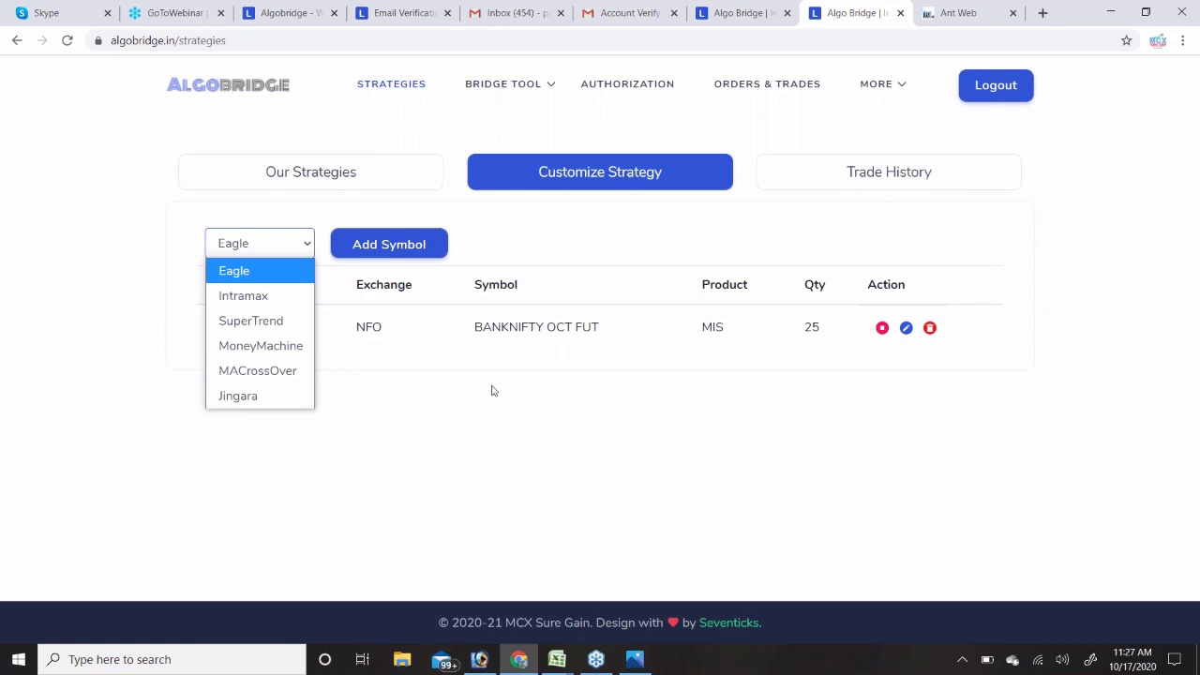
left_click(456, 262)
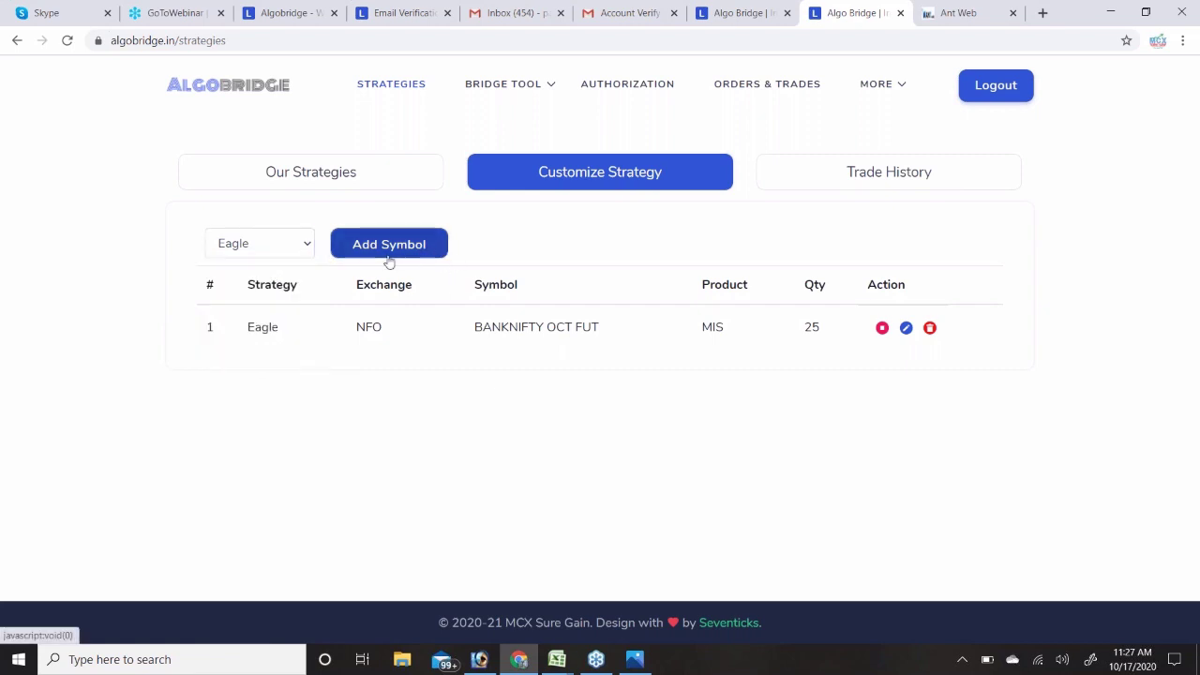
left_click(421, 244)
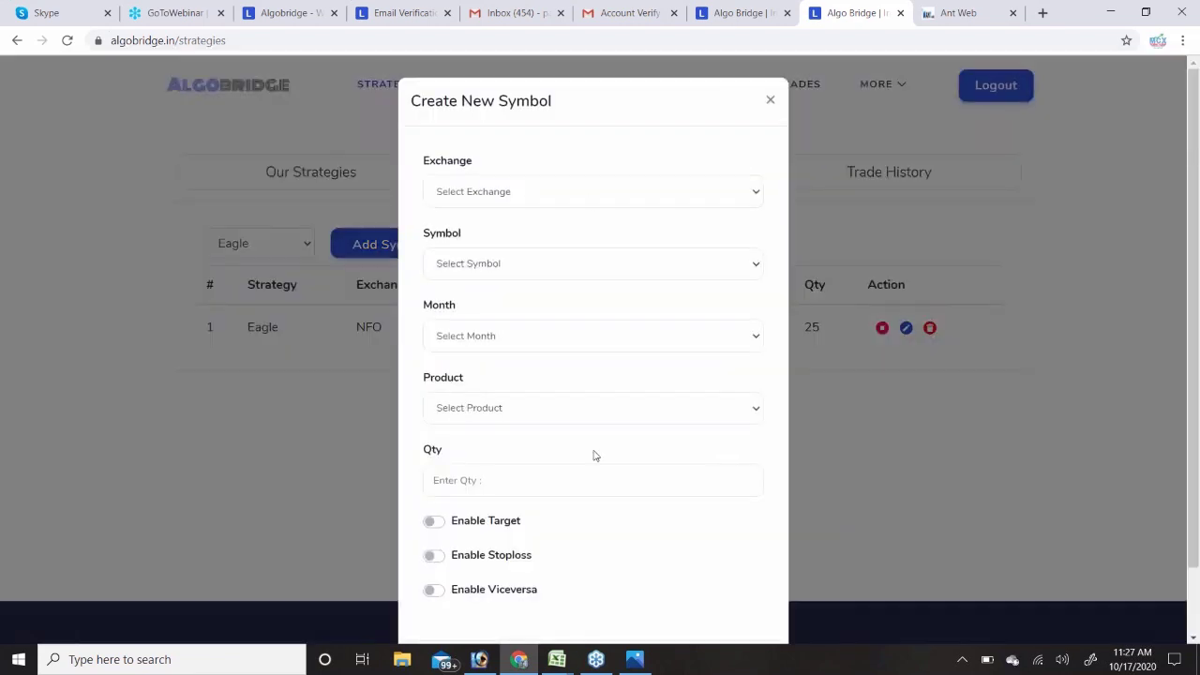
scroll(594, 455, "down", 1)
scroll(774, 268, "up", 1)
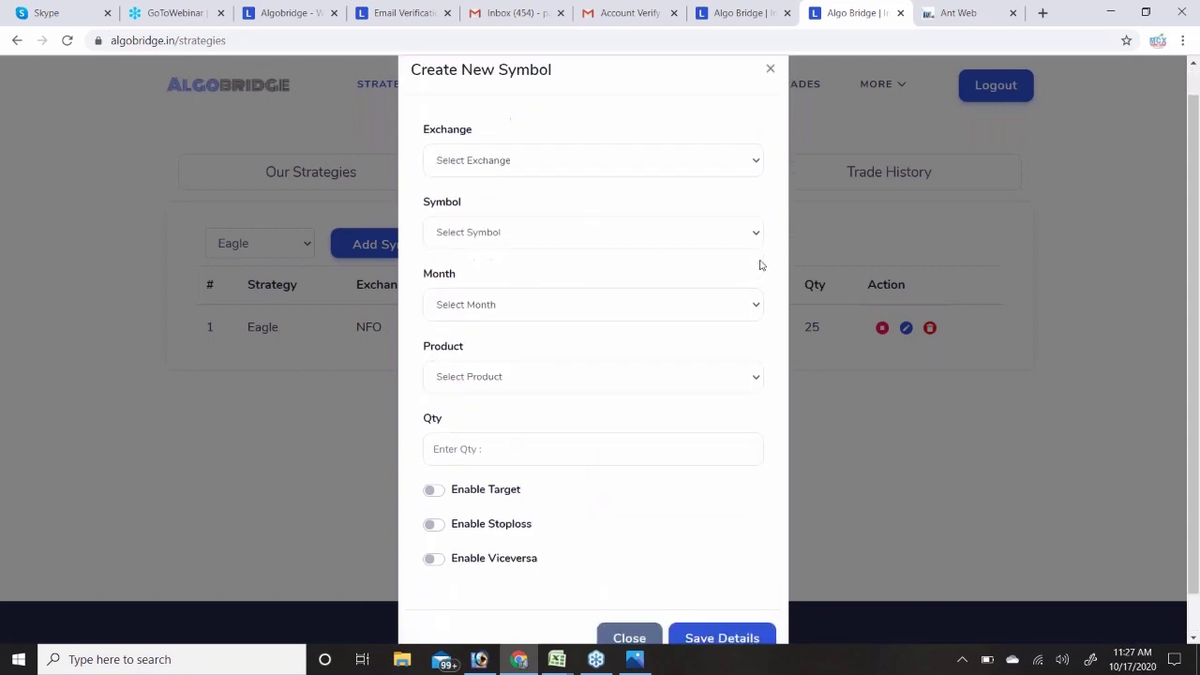
left_click(769, 105)
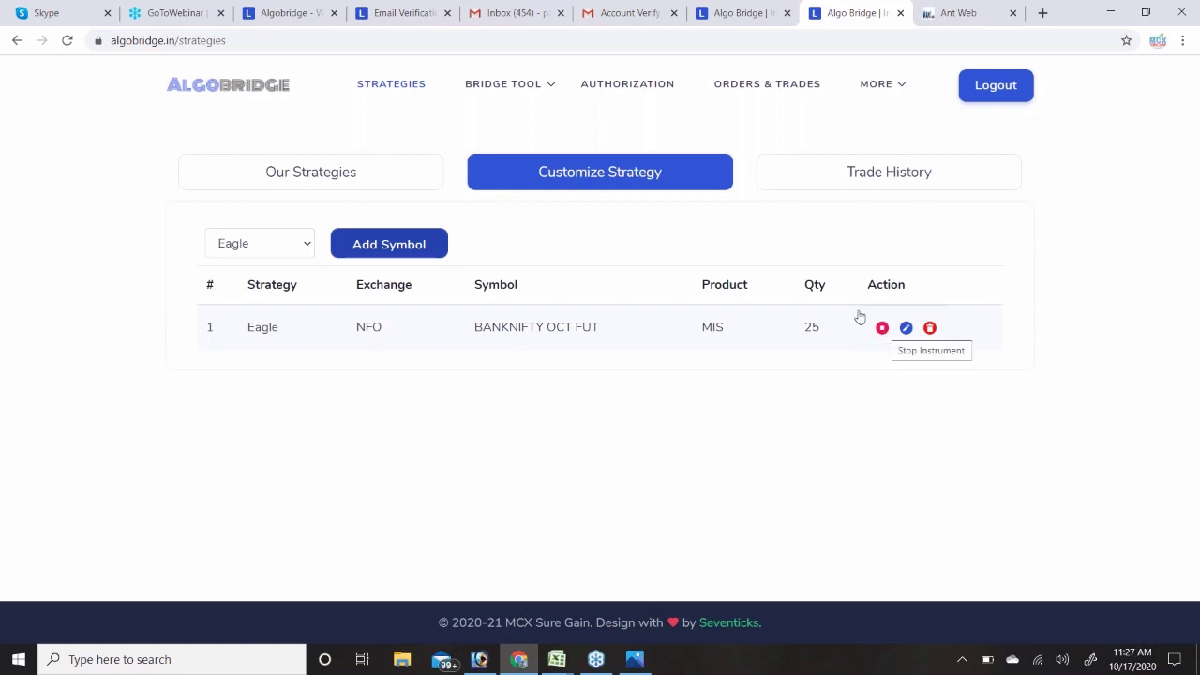
- Check Trade History and the Orders & Trades Order Book shows 'NO ORDERS', then open a new browser tab
left_click(837, 171)
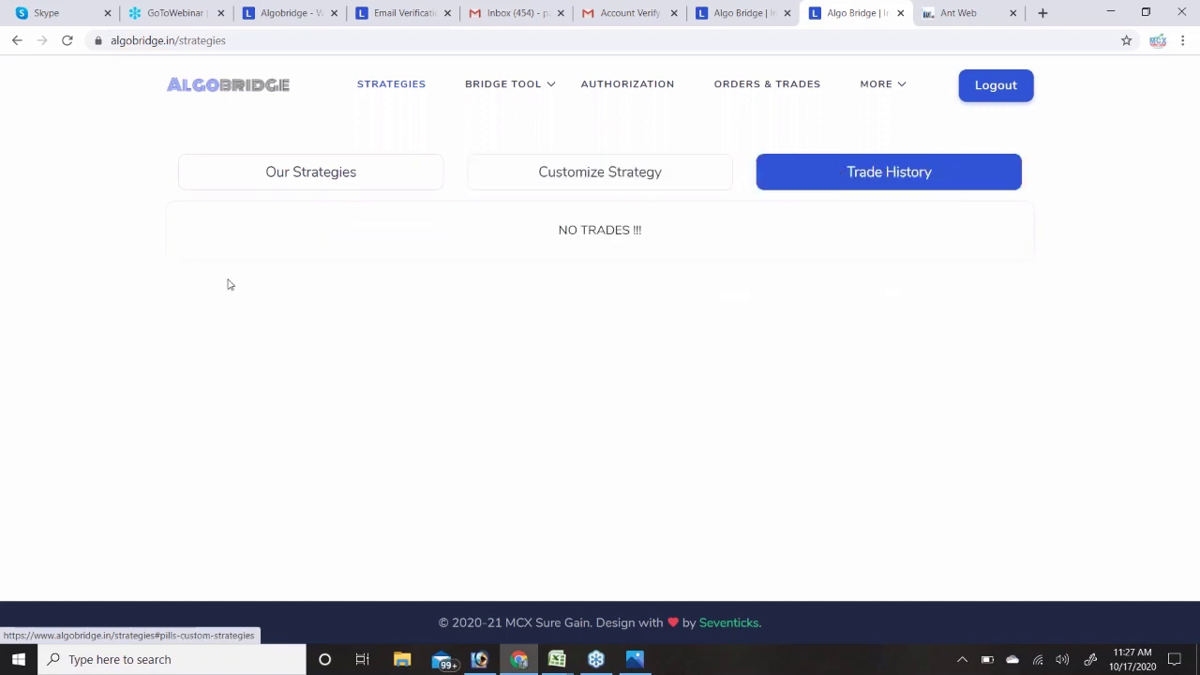
left_click(743, 90)
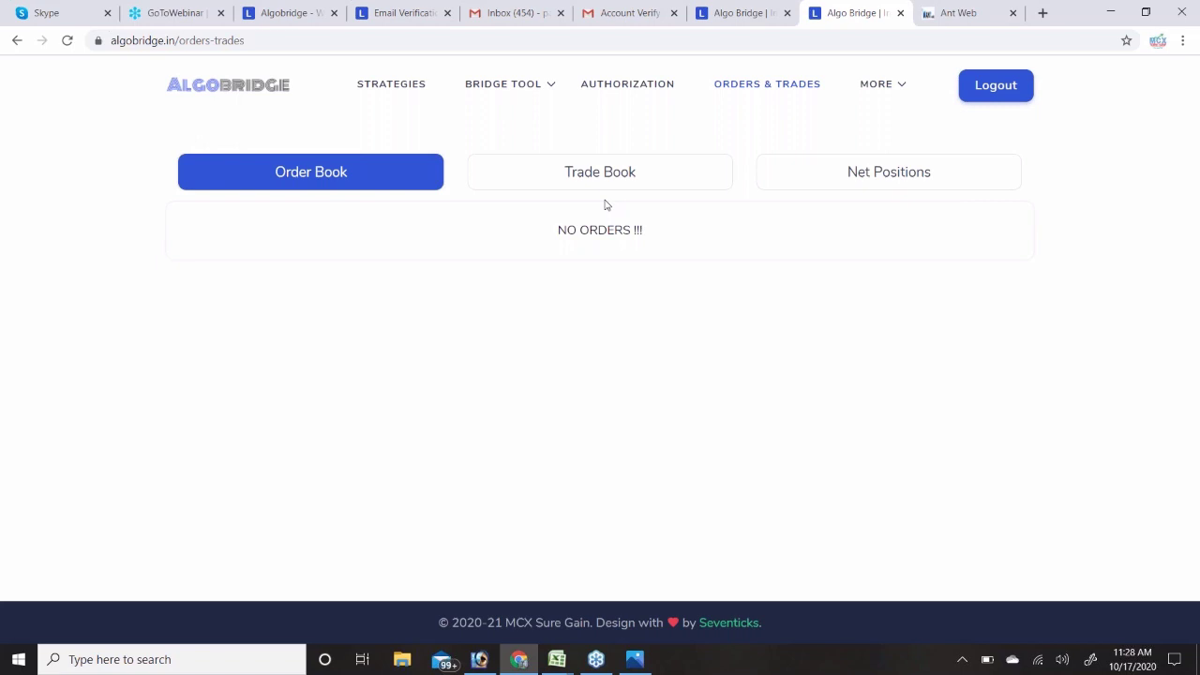
left_click(1042, 12)
- Search the web for 'google play' and open the Google Play store
type("google pa")
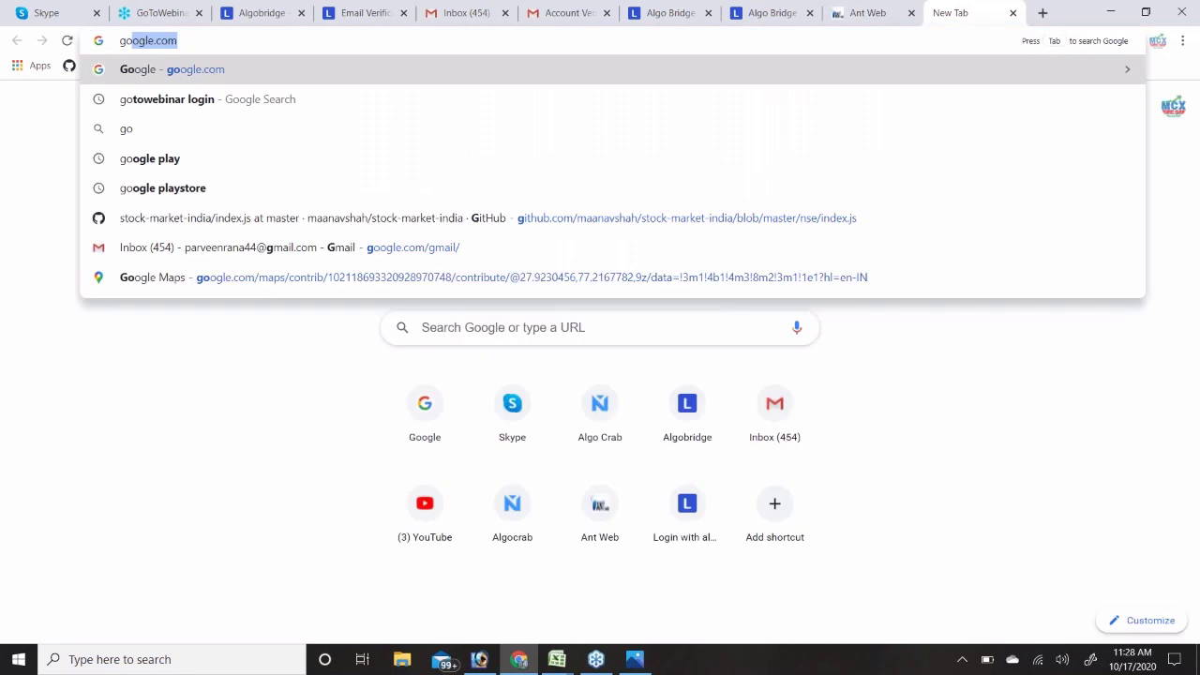
key("BackSpace")
key("BackSpace")
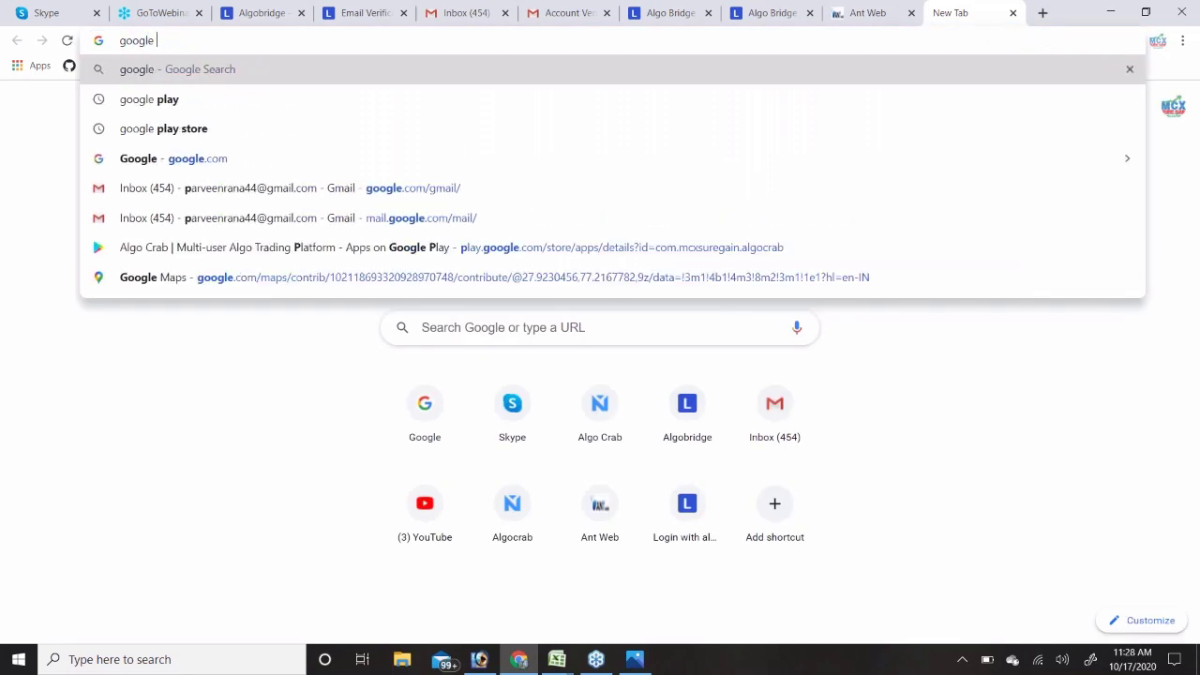
type("play")
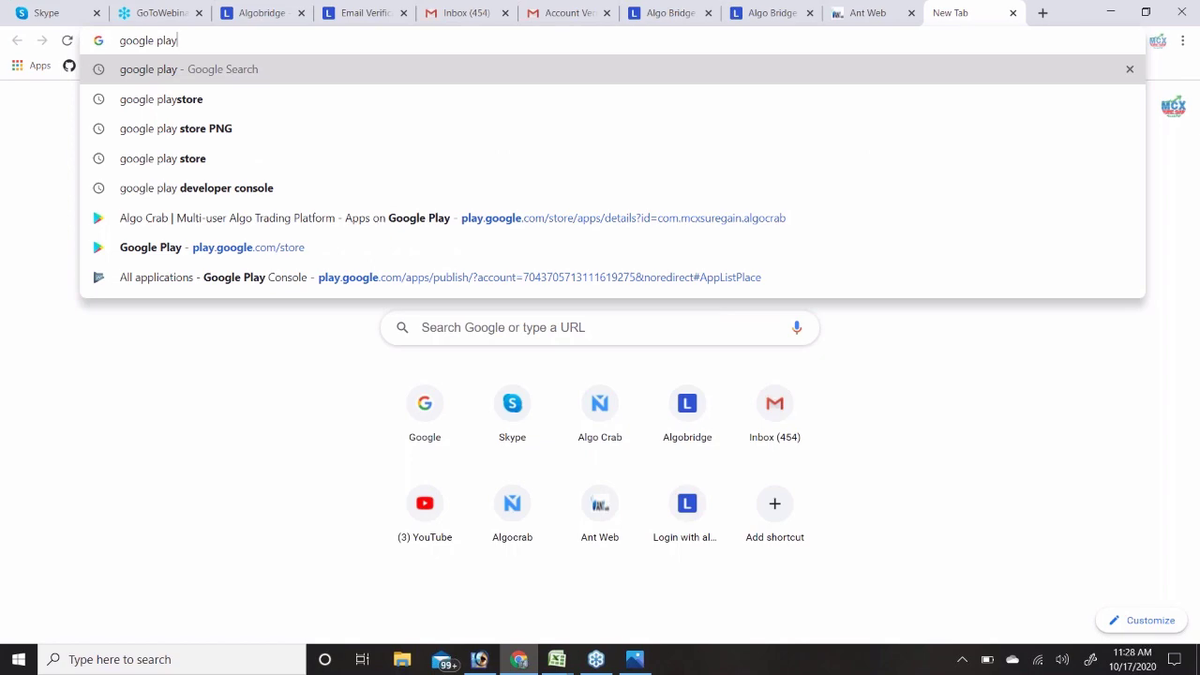
key("Return")
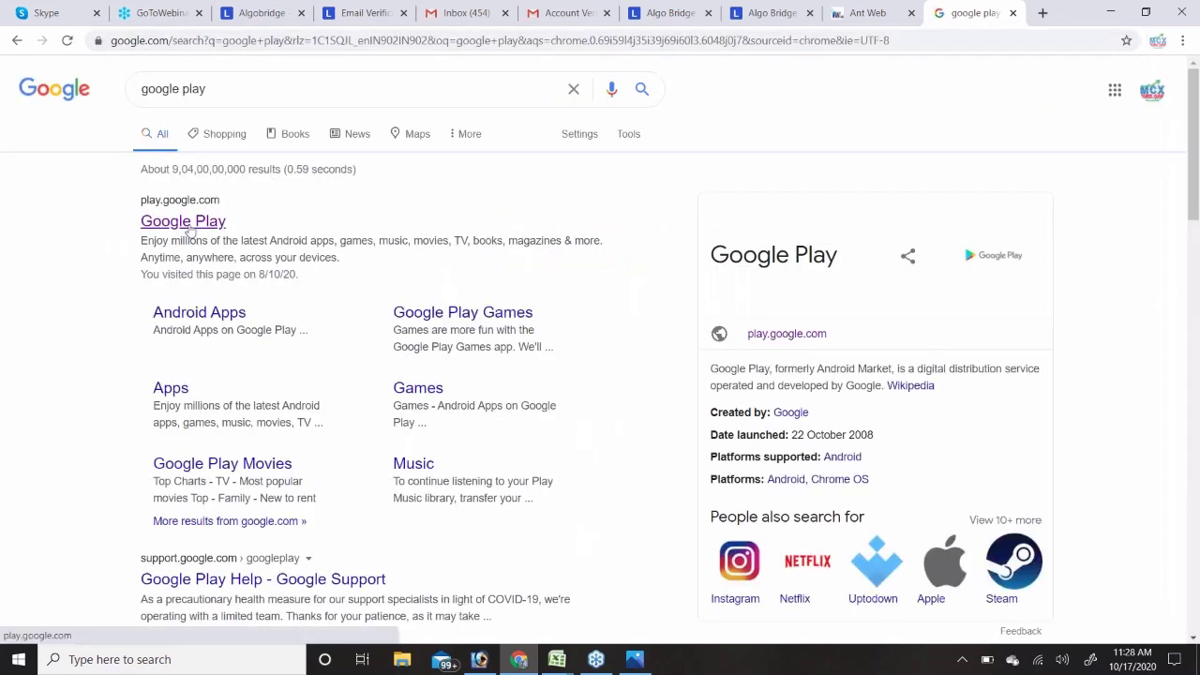
left_click(183, 221)
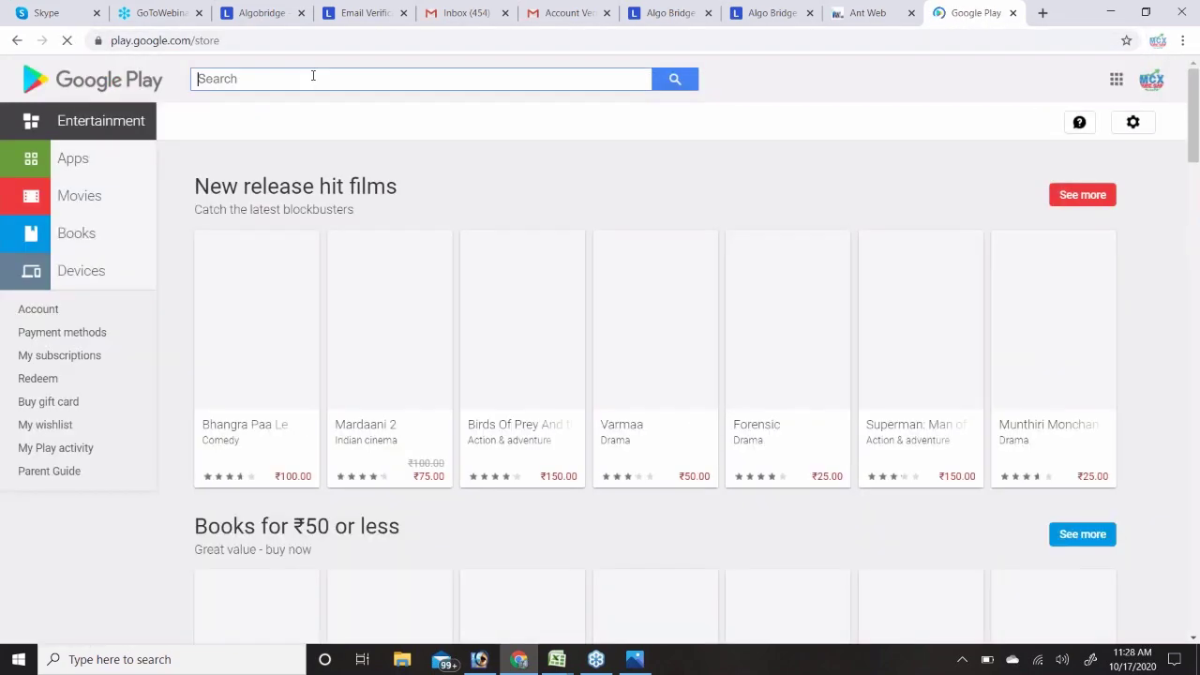
- Search the store for 'algobridge', open the Algo Bridge app page, then return to AlgoBridge's orders
type("algobridge")
key("Return")
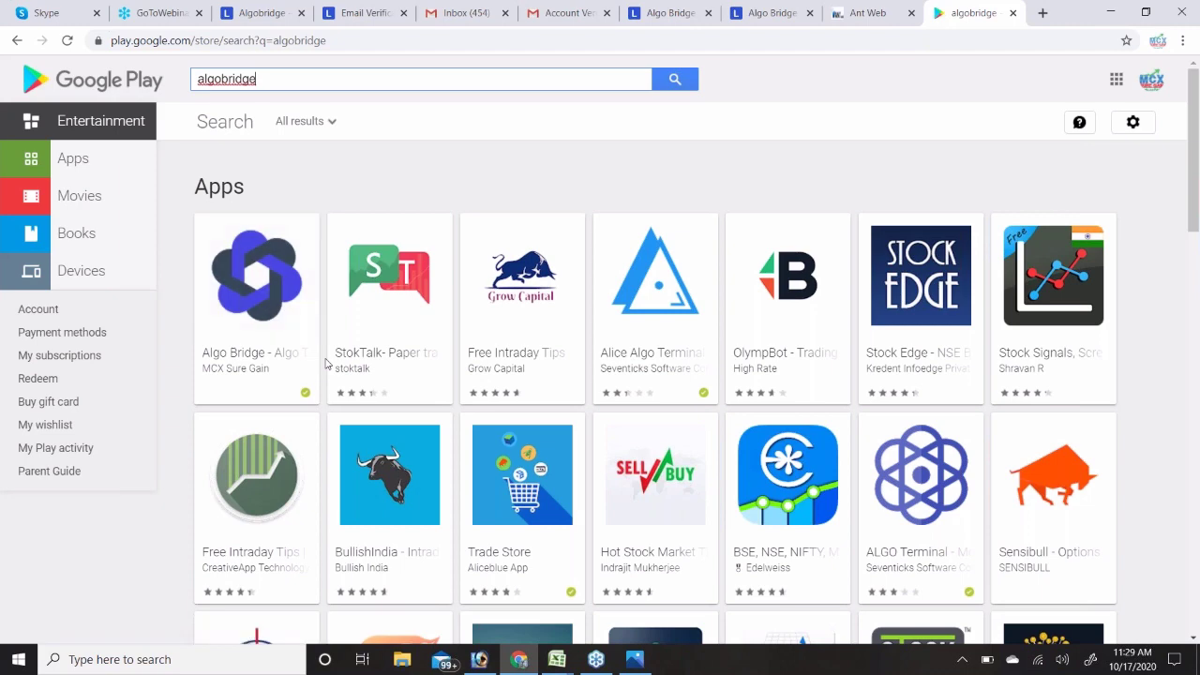
left_click(263, 307)
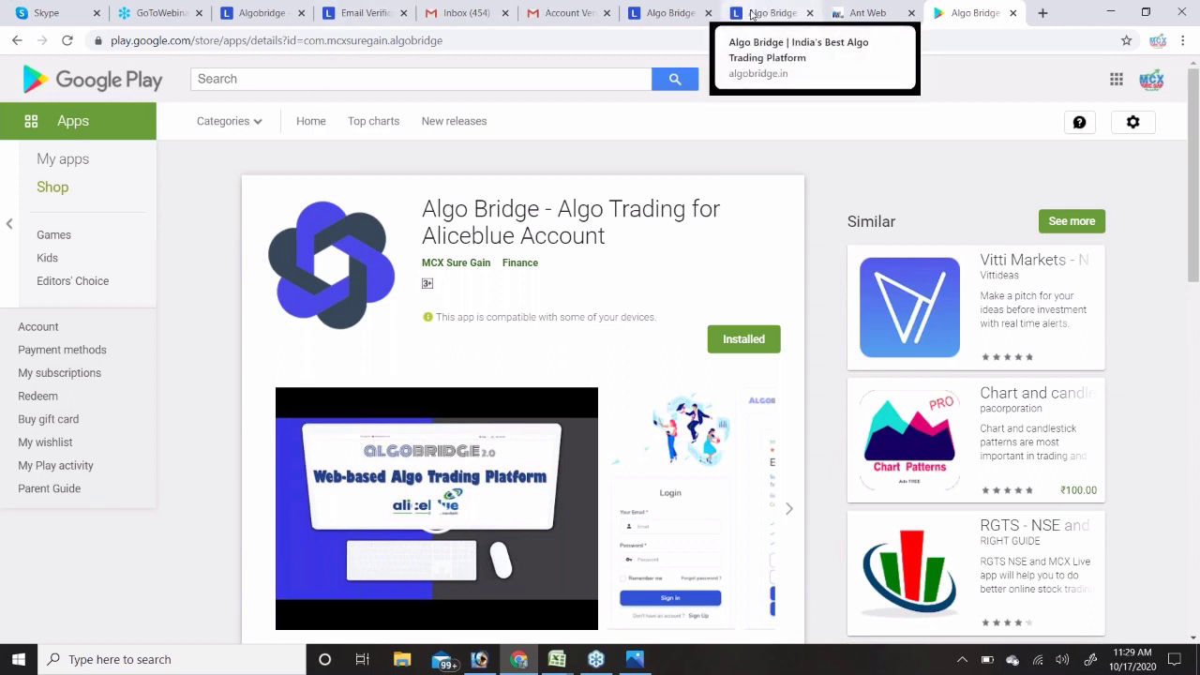
left_click(752, 14)
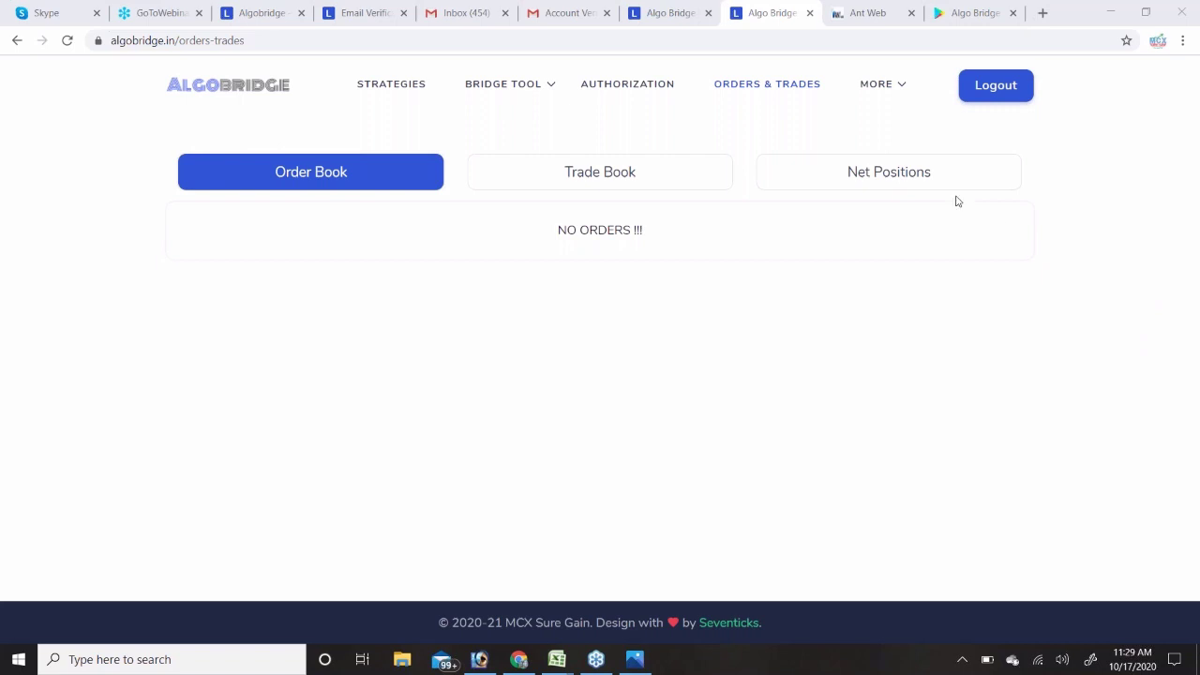
- Browse the Strategies page's Eagle Trading, Intramax Trading and Super Trend cards
left_click(400, 87)
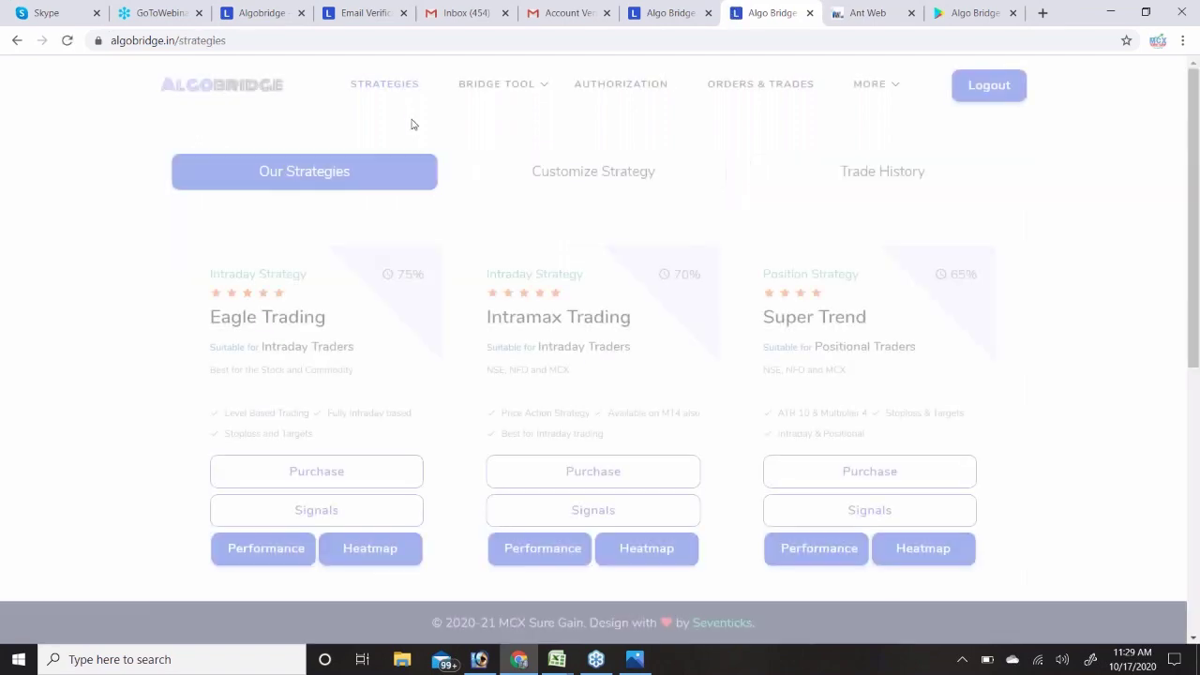
scroll(411, 125, "down", 4)
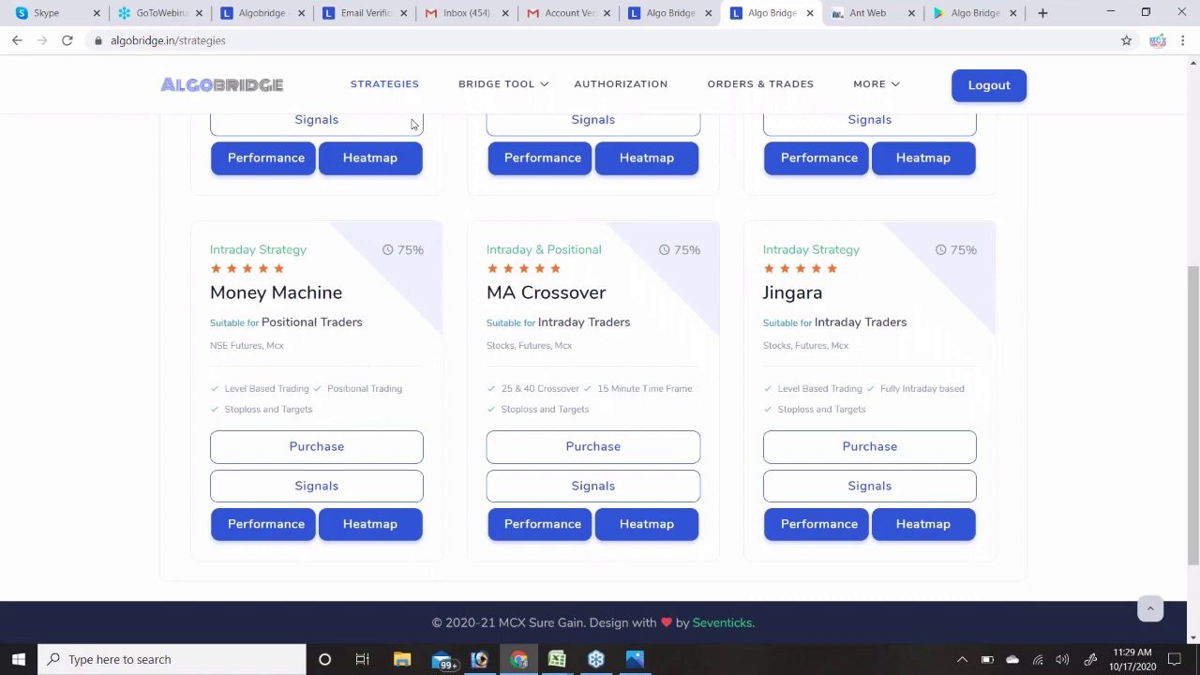
scroll(412, 125, "up", 4)
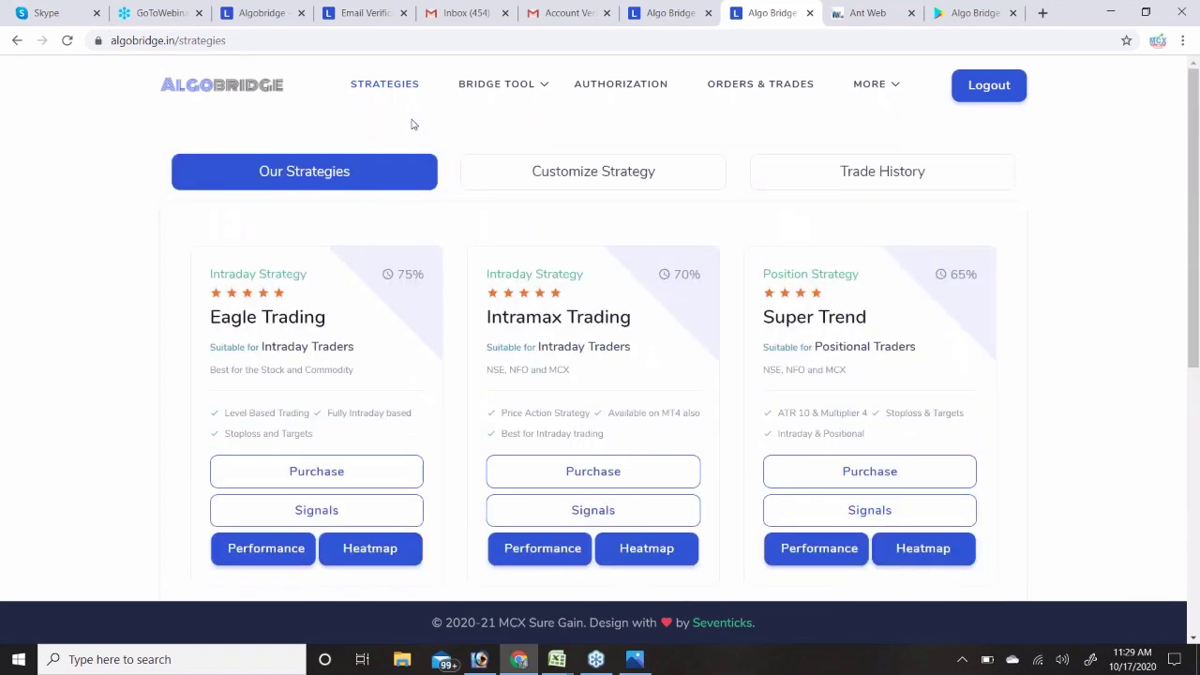
scroll(412, 125, "down", 2)
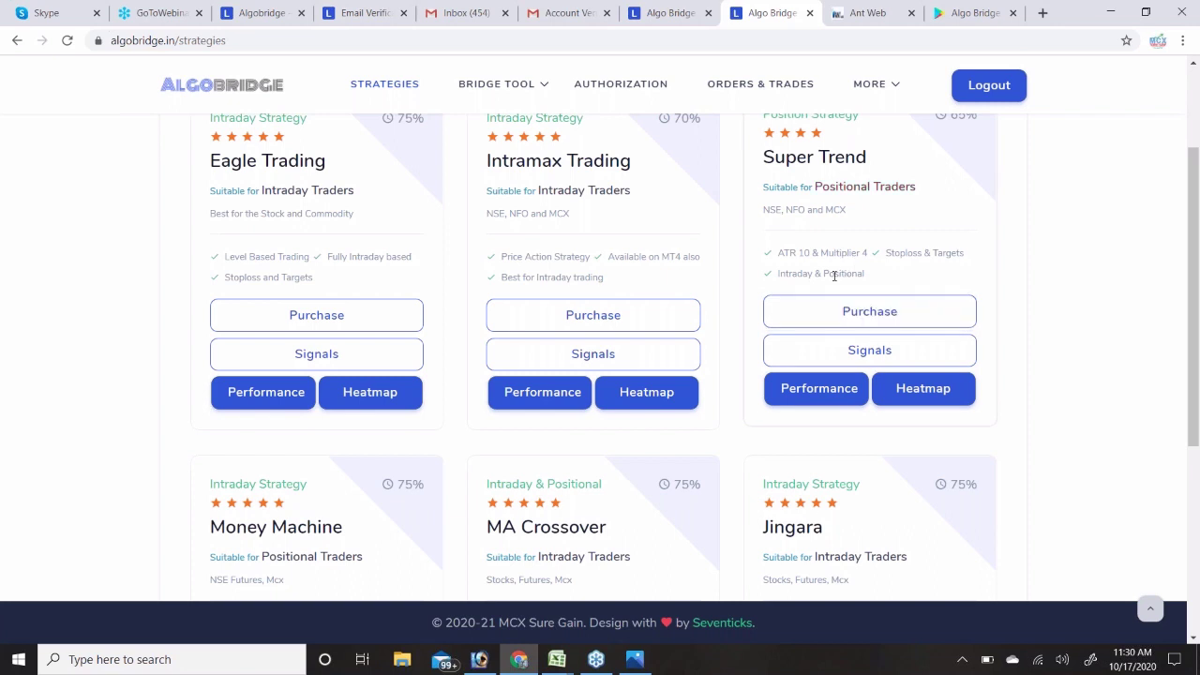
left_click(803, 325)
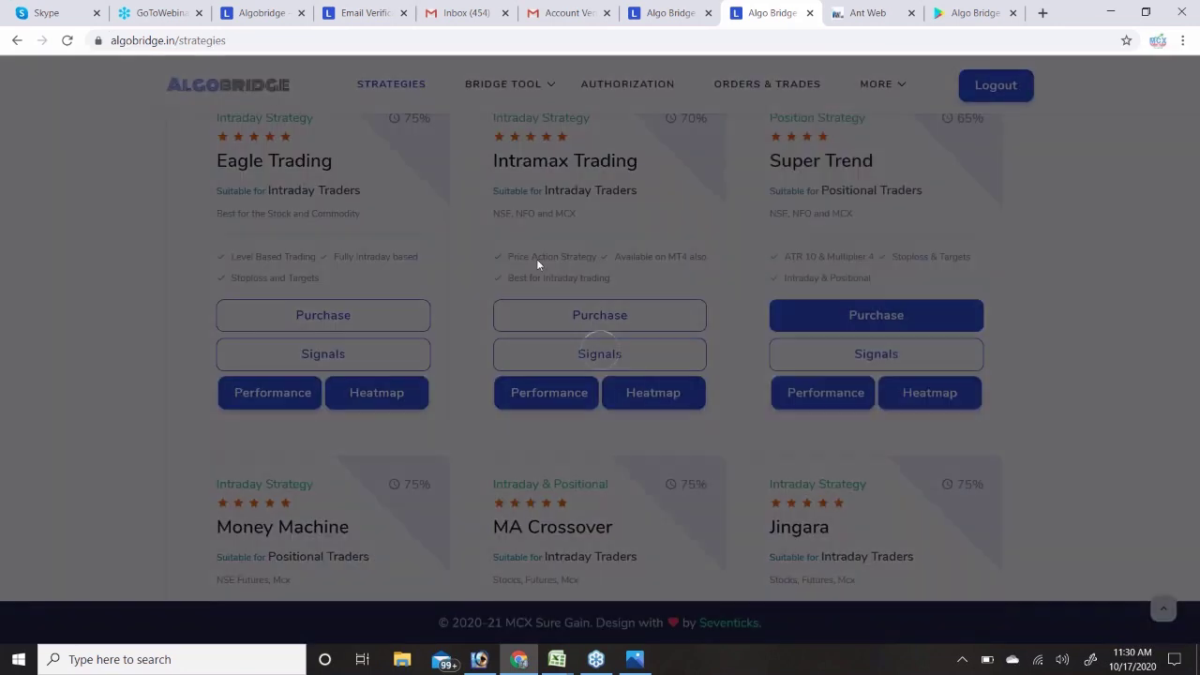
left_click_drag(590, 213, 674, 215)
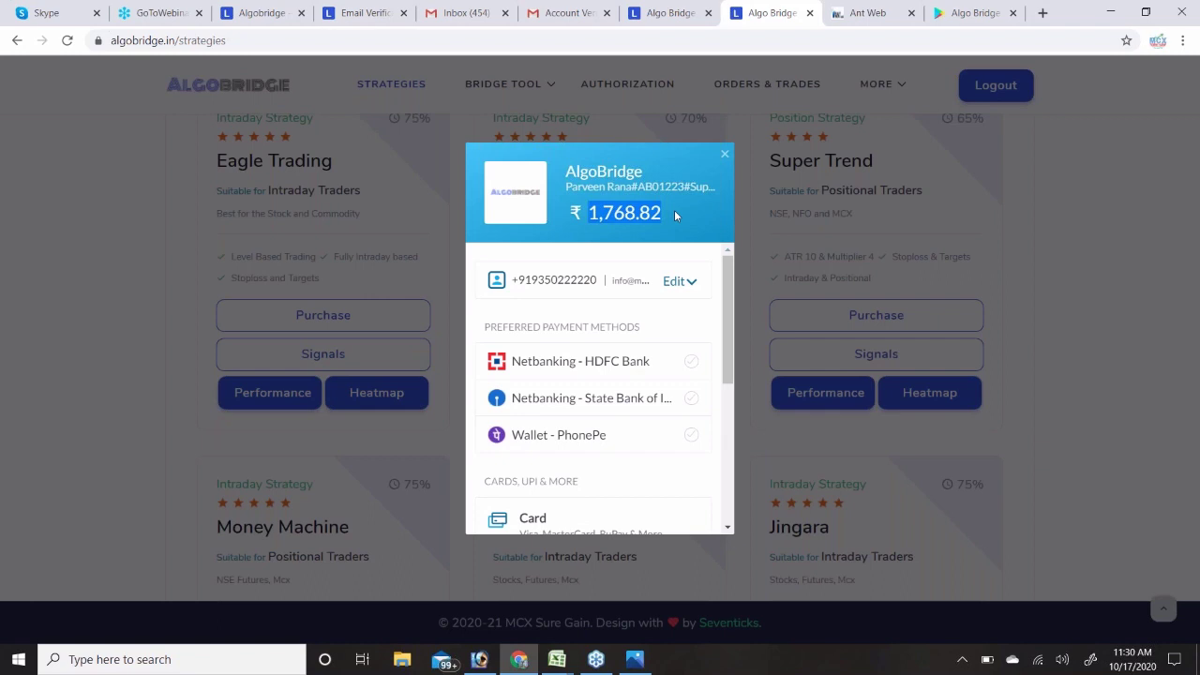
left_click(724, 162)
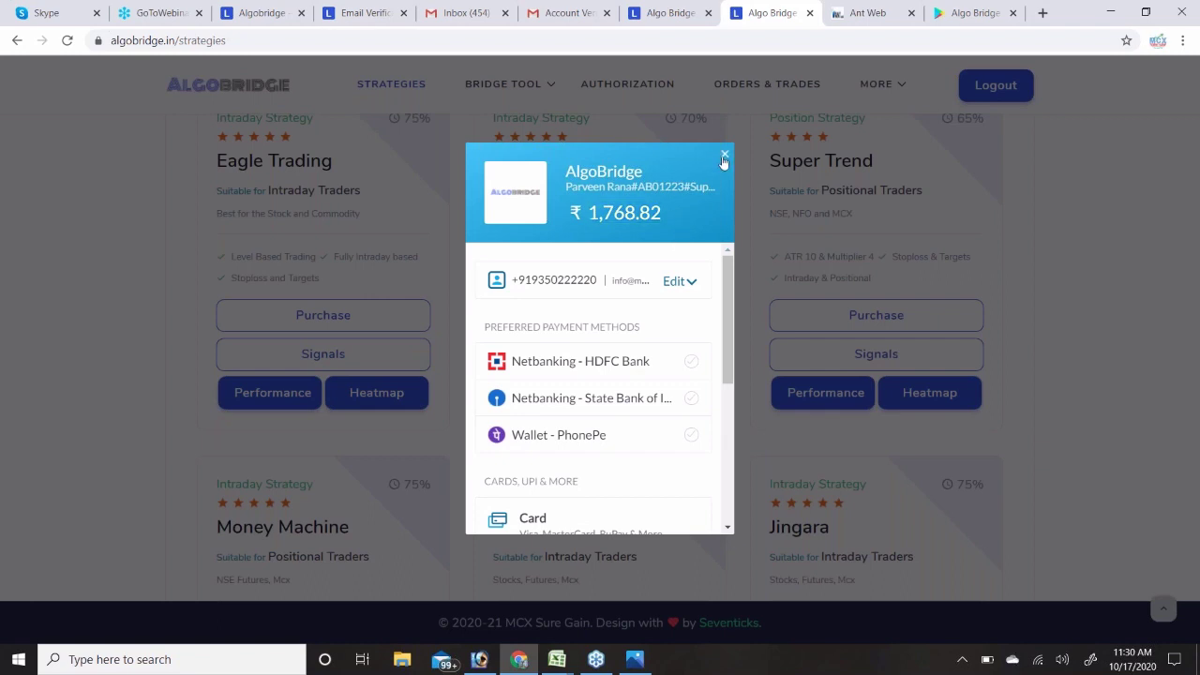
left_click(723, 162)
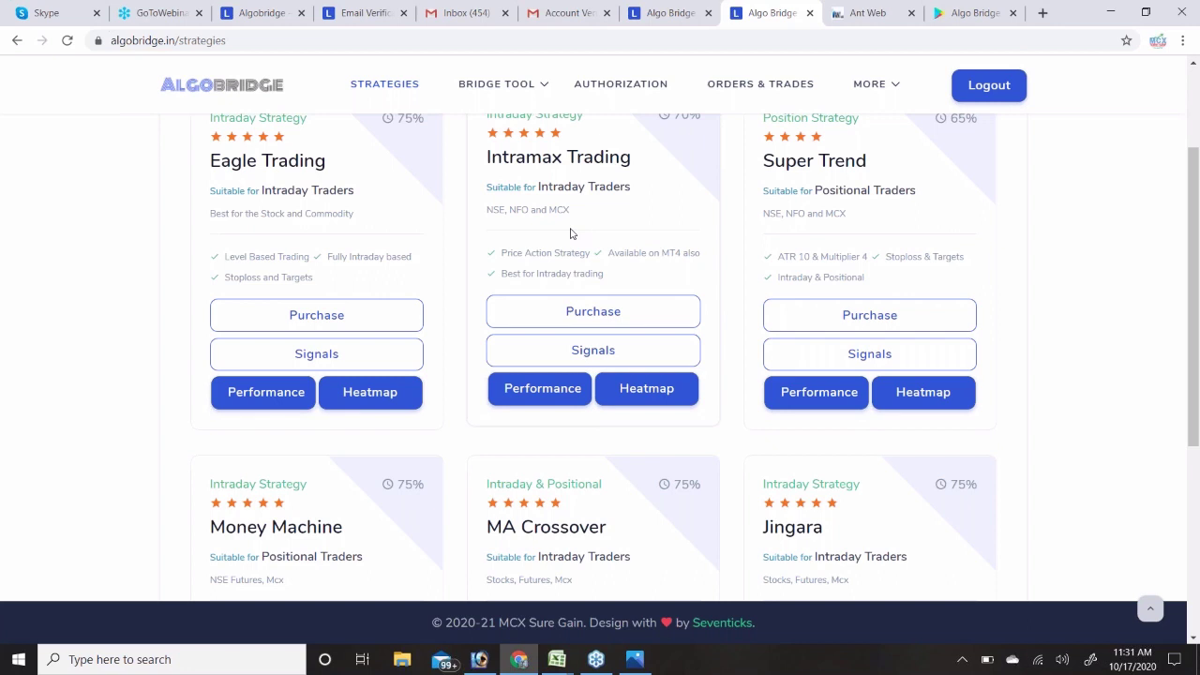
scroll(648, 321, "up", 1)
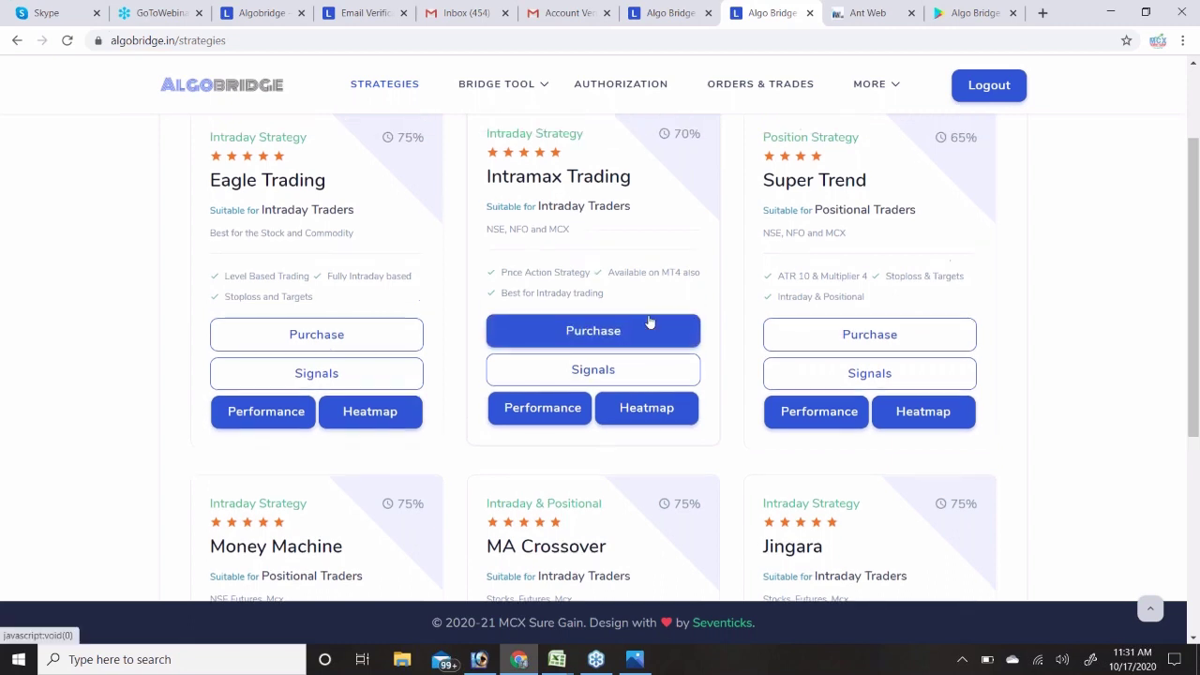
- Stop Eagle's BANKNIFTY OCT FUT instrument in the custom strategy list, then view the Trade History
scroll(648, 322, "up", 2)
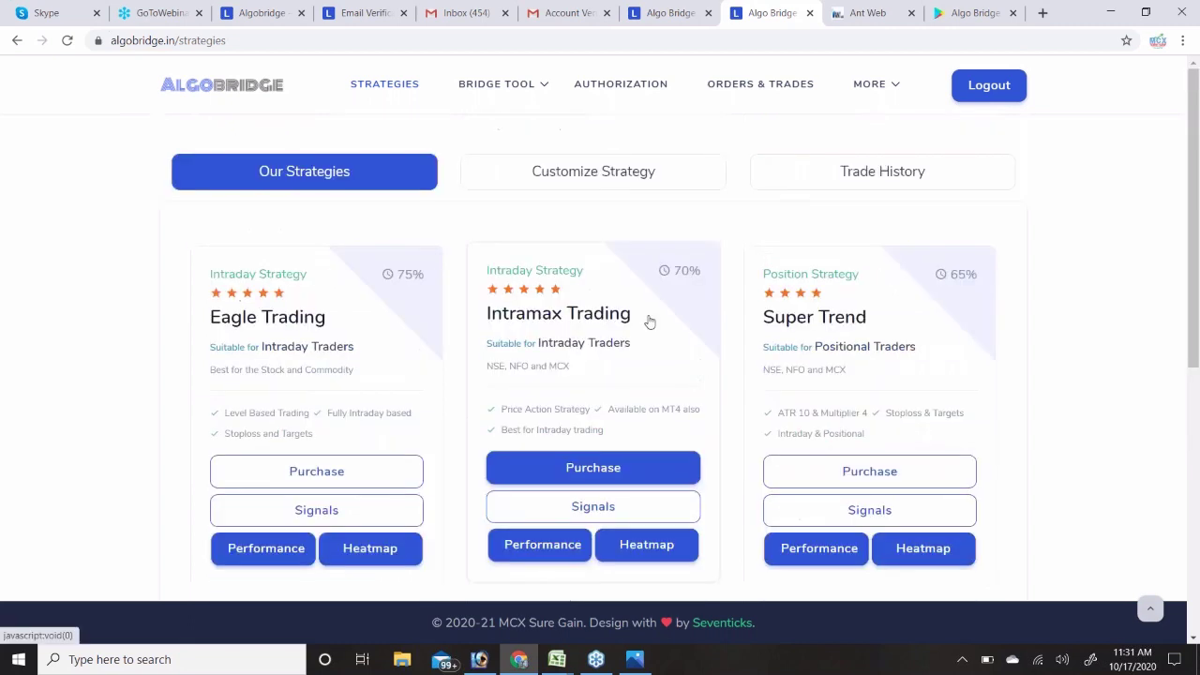
left_click(624, 184)
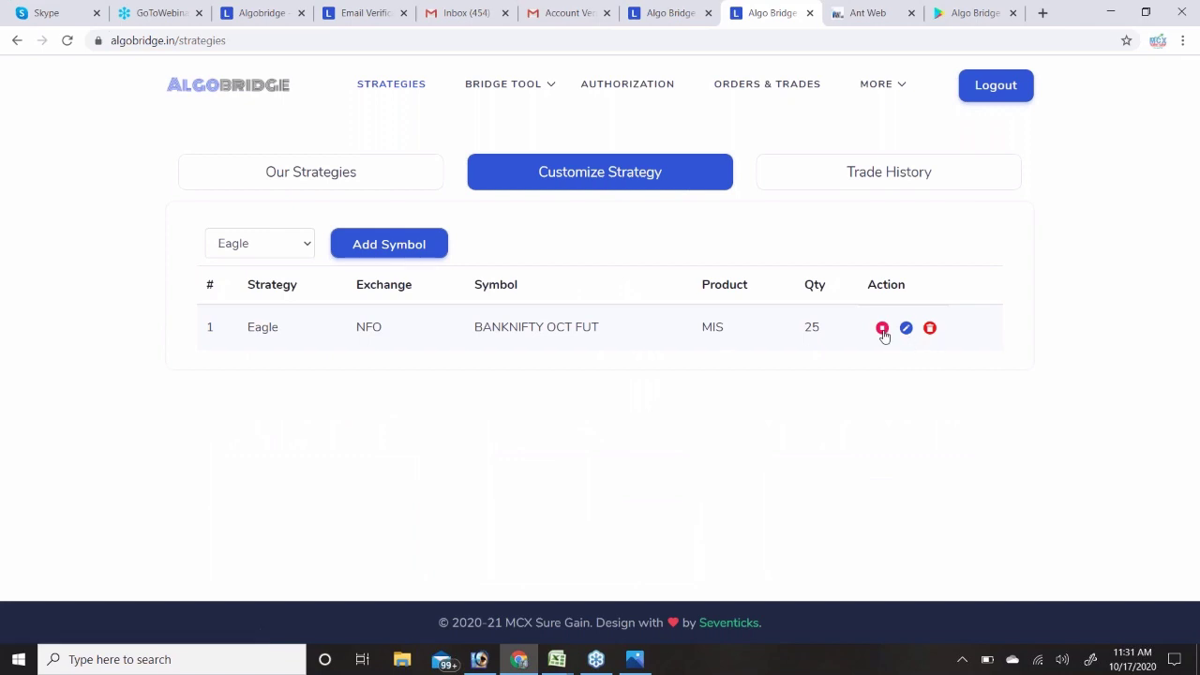
left_click(882, 329)
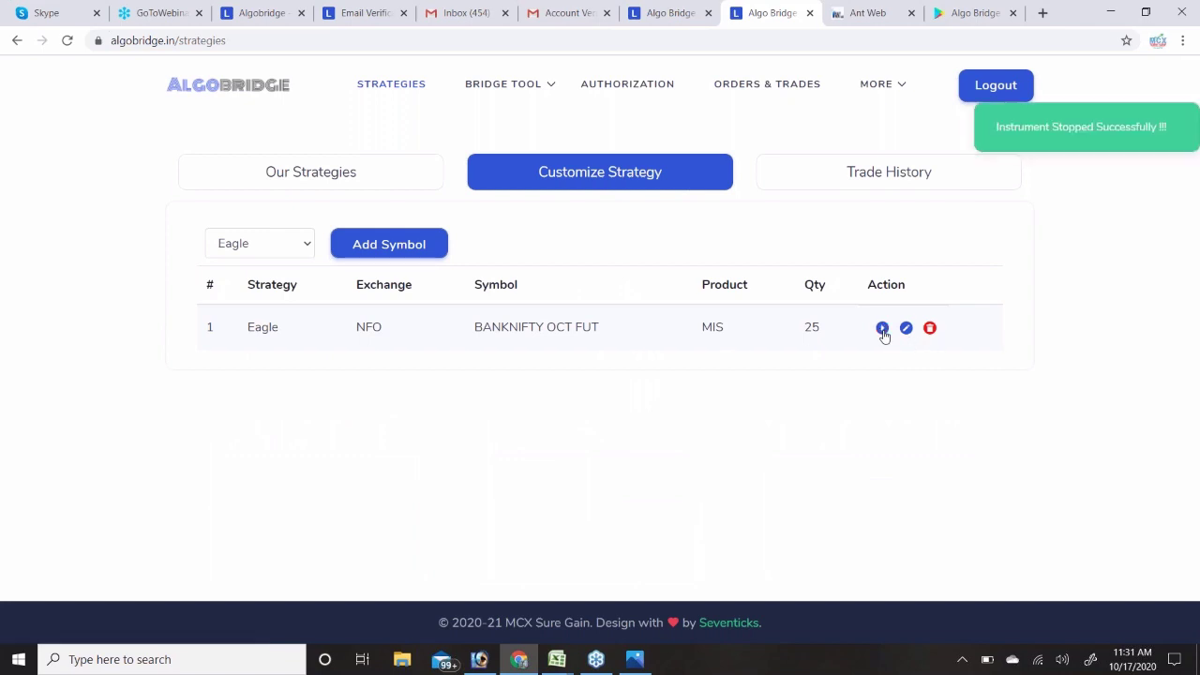
left_click(883, 328)
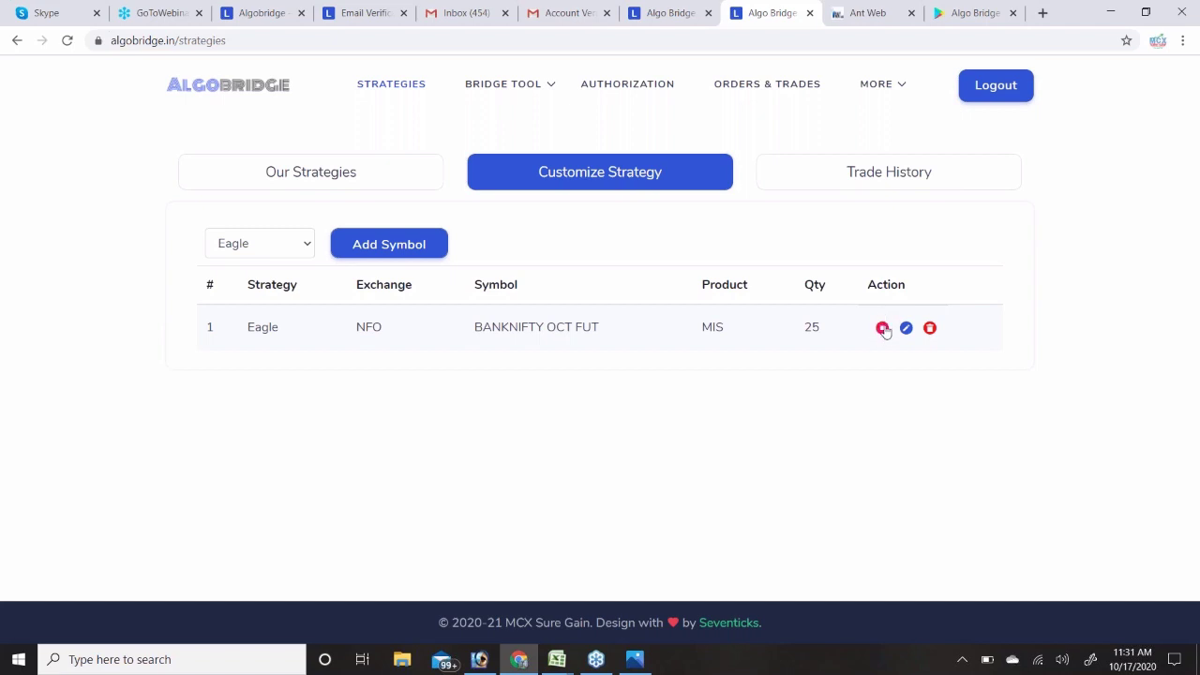
left_click(882, 328)
left_click(809, 174)
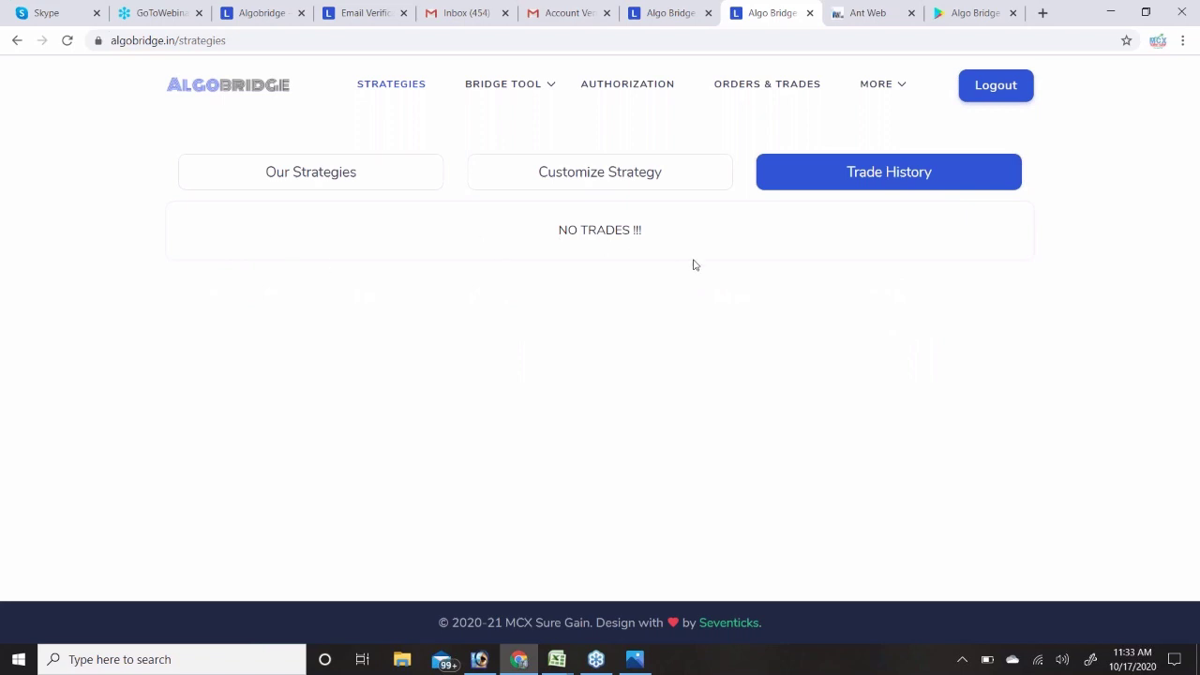
- Return to Eagle's single BANKNIFTY OCT FUT row (MIS, quantity 25) and list the bridge types
left_click(670, 172)
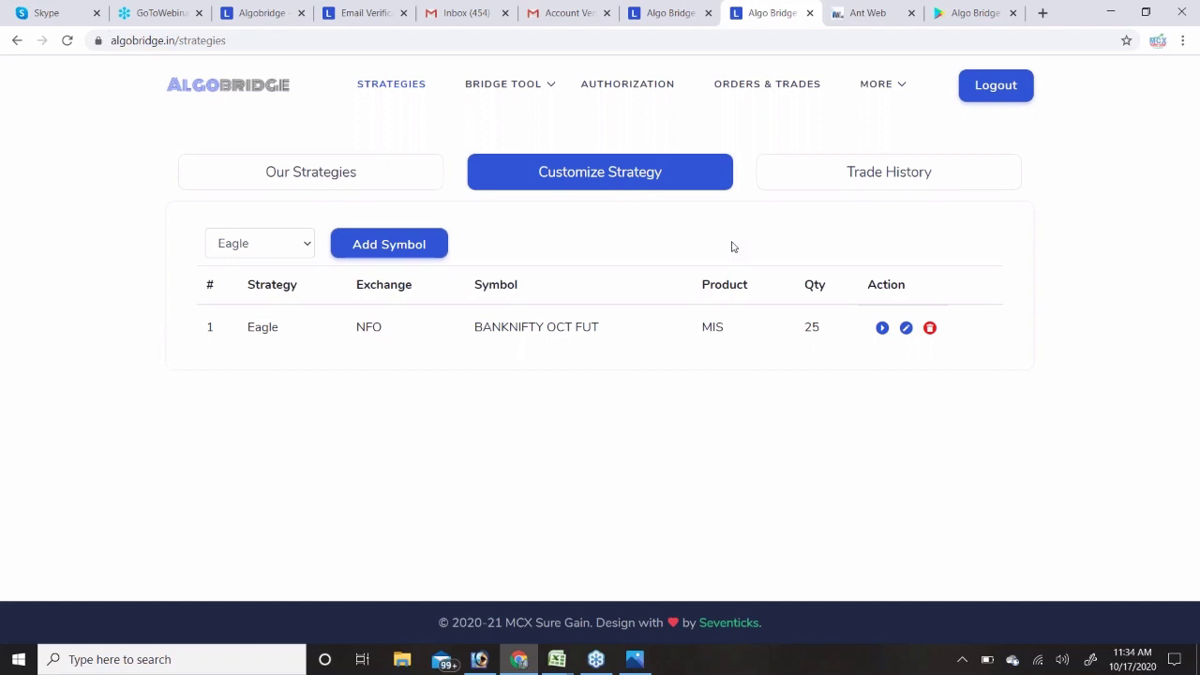
left_click(522, 86)
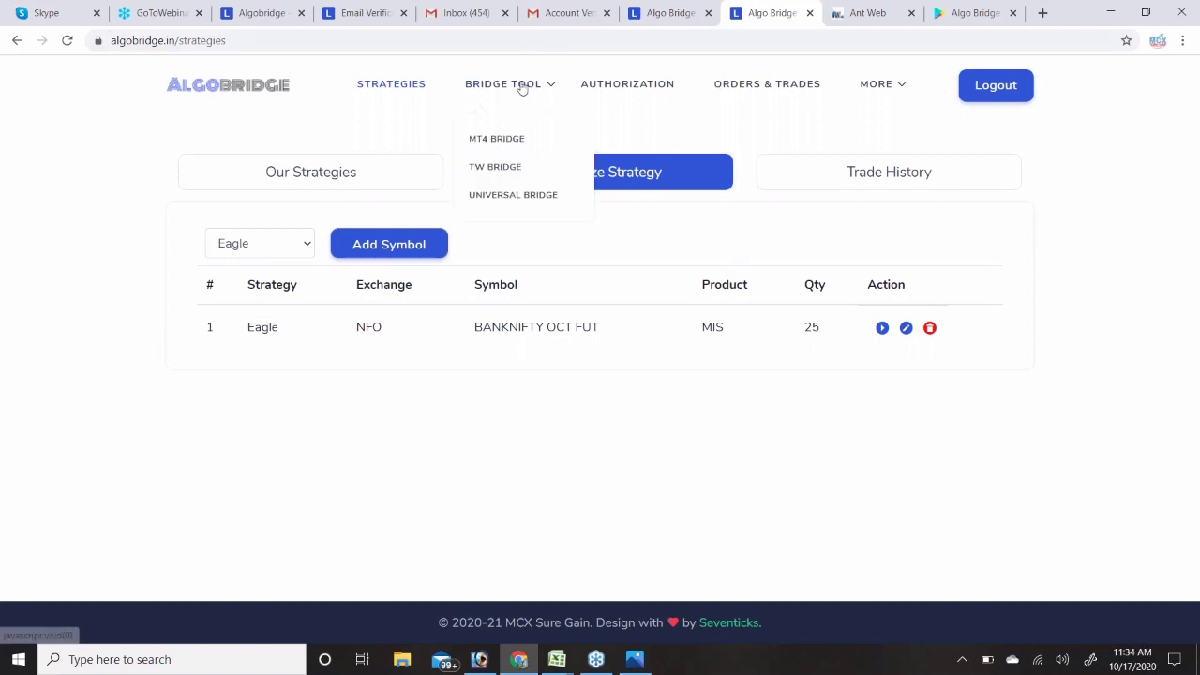
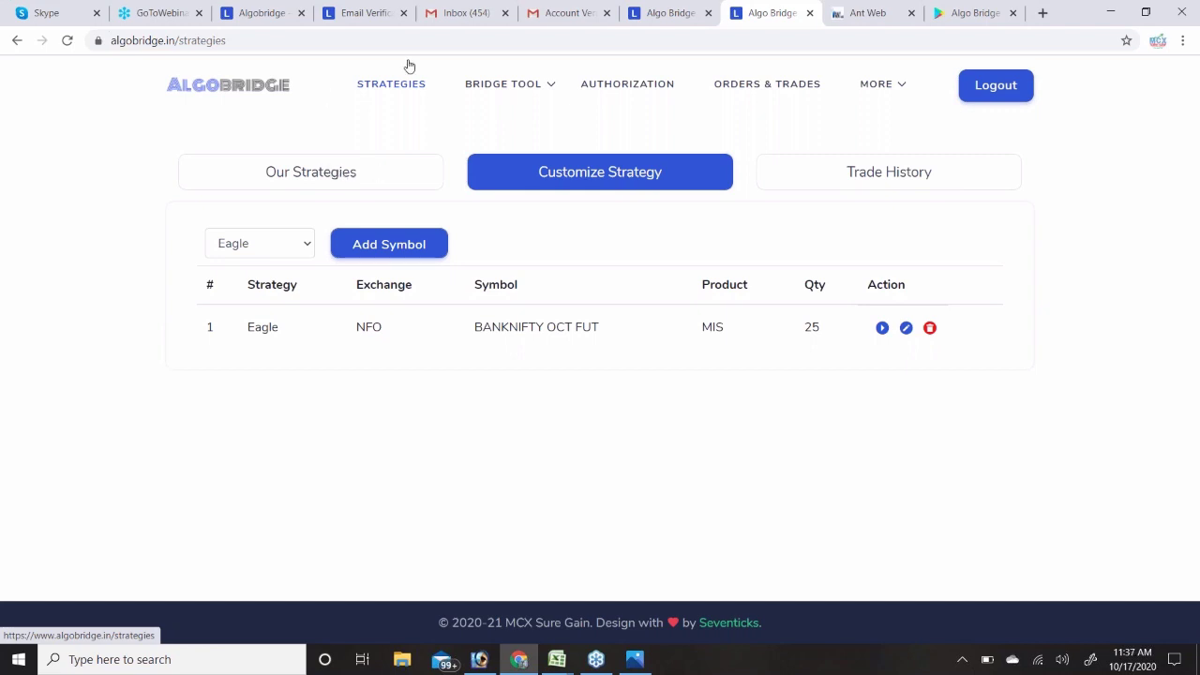
- Sign back in to Algobridge from the TW Bridge login page with the saved email and its password
mouse_move(513, 77)
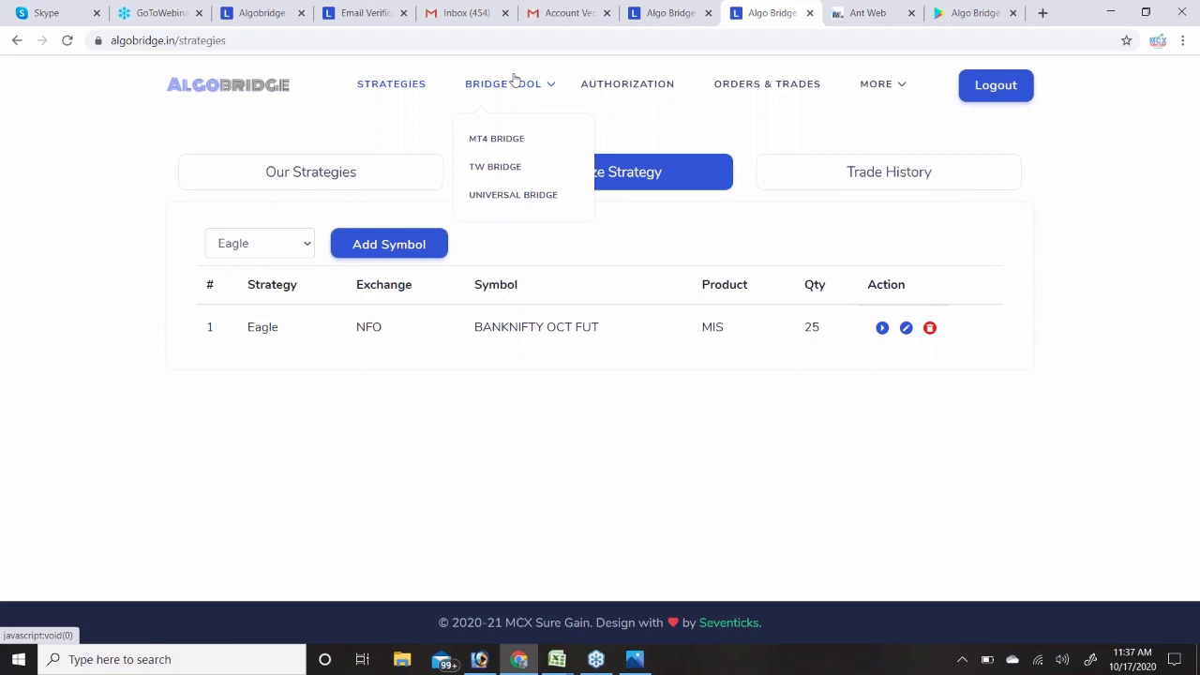
left_click(500, 170)
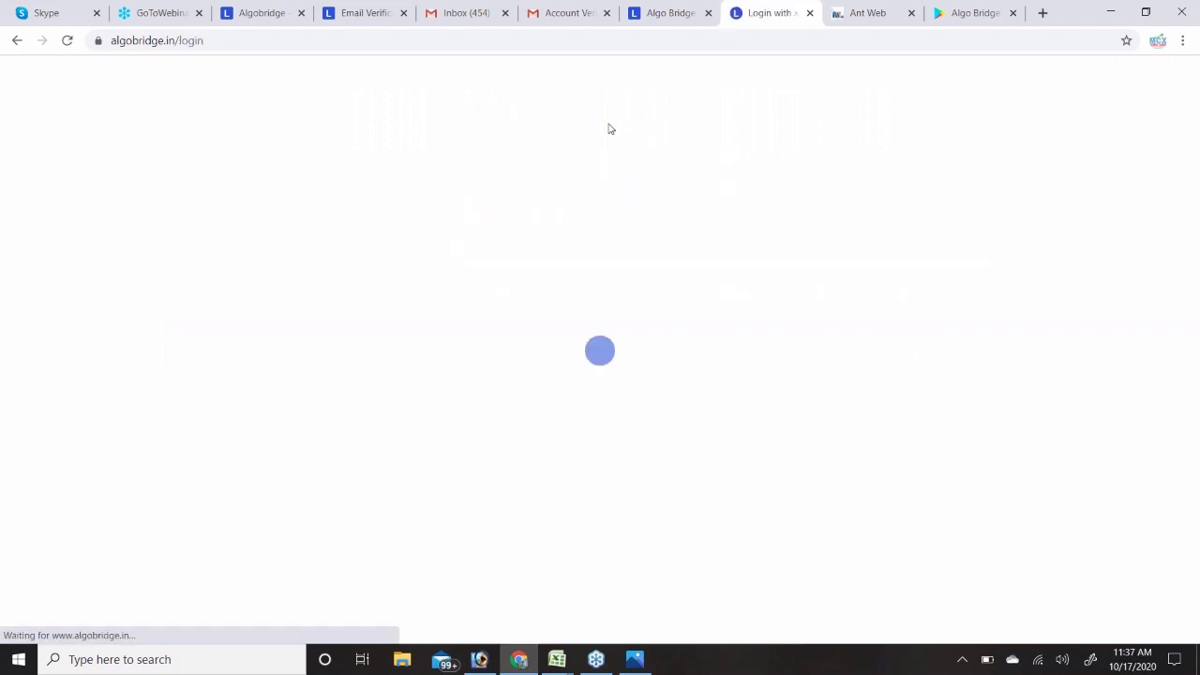
left_click(841, 294)
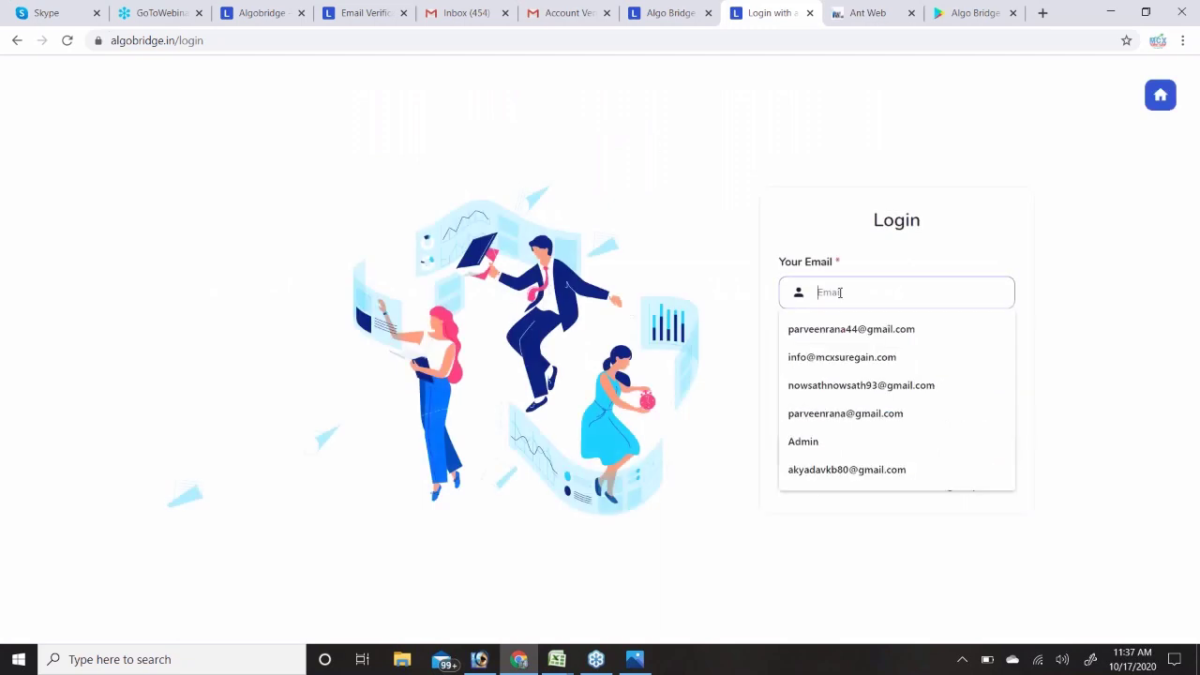
left_click(842, 357)
left_click(823, 363)
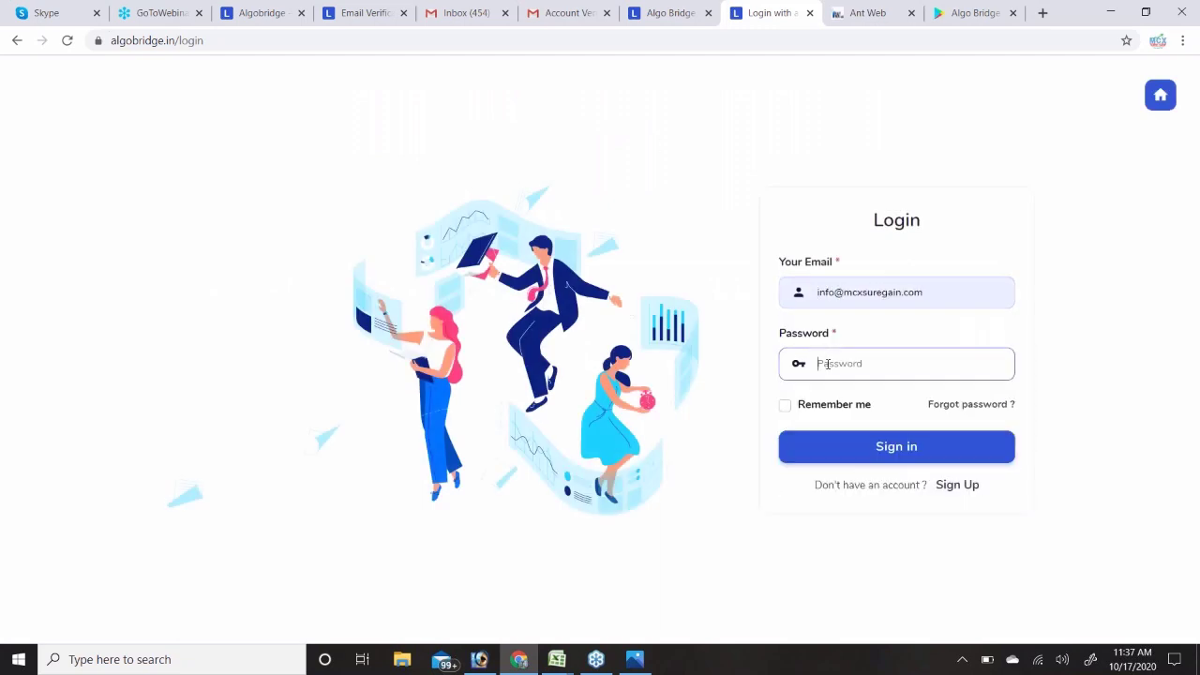
type("•••••••••")
key("Return")
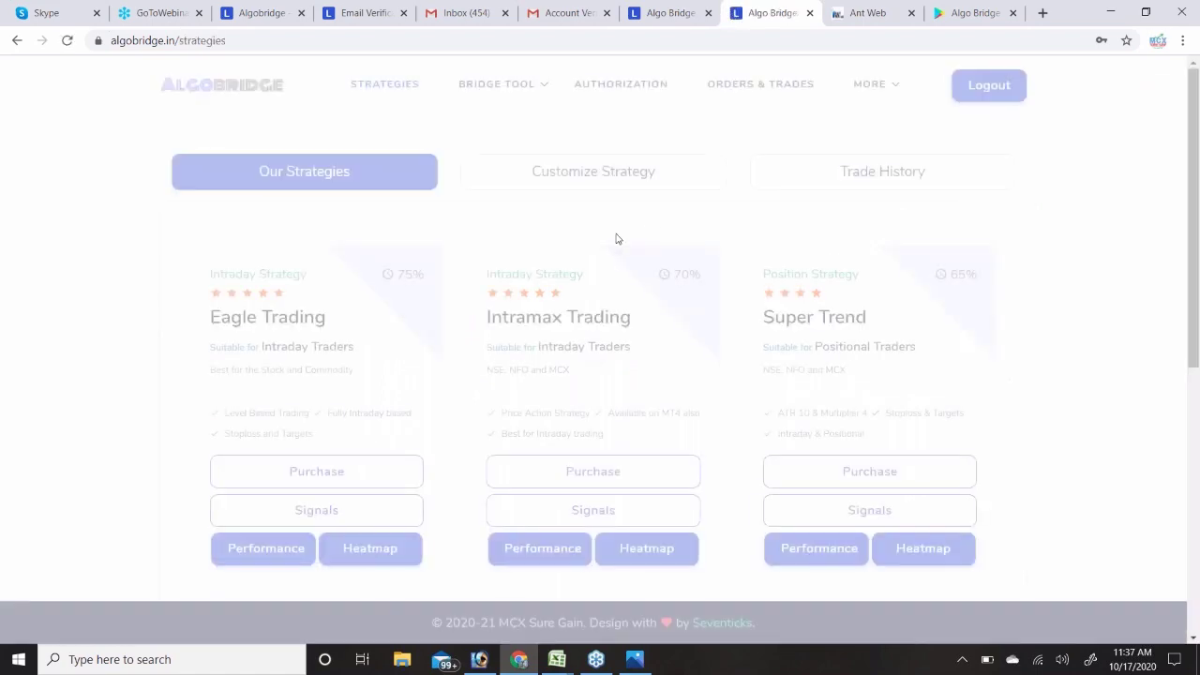
- Open the TV Bridge strategies page, then preview and close the Parabolic SAR Pine script
scroll(614, 236, "down", 3)
mouse_move(496, 84)
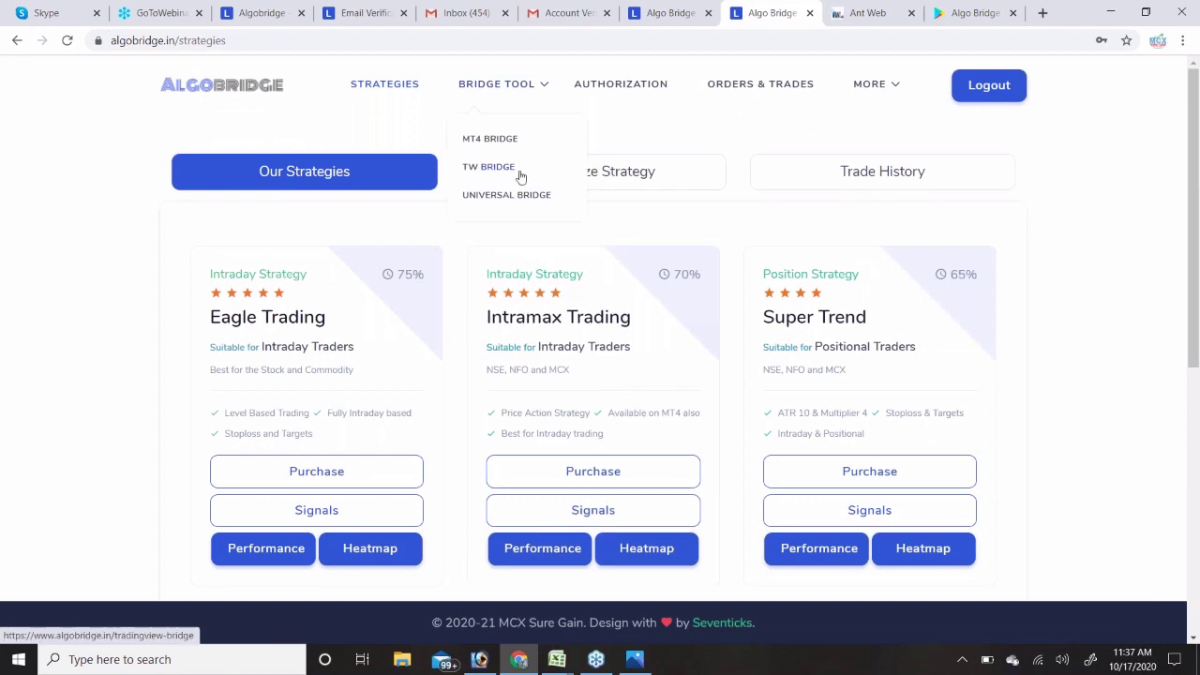
left_click(519, 171)
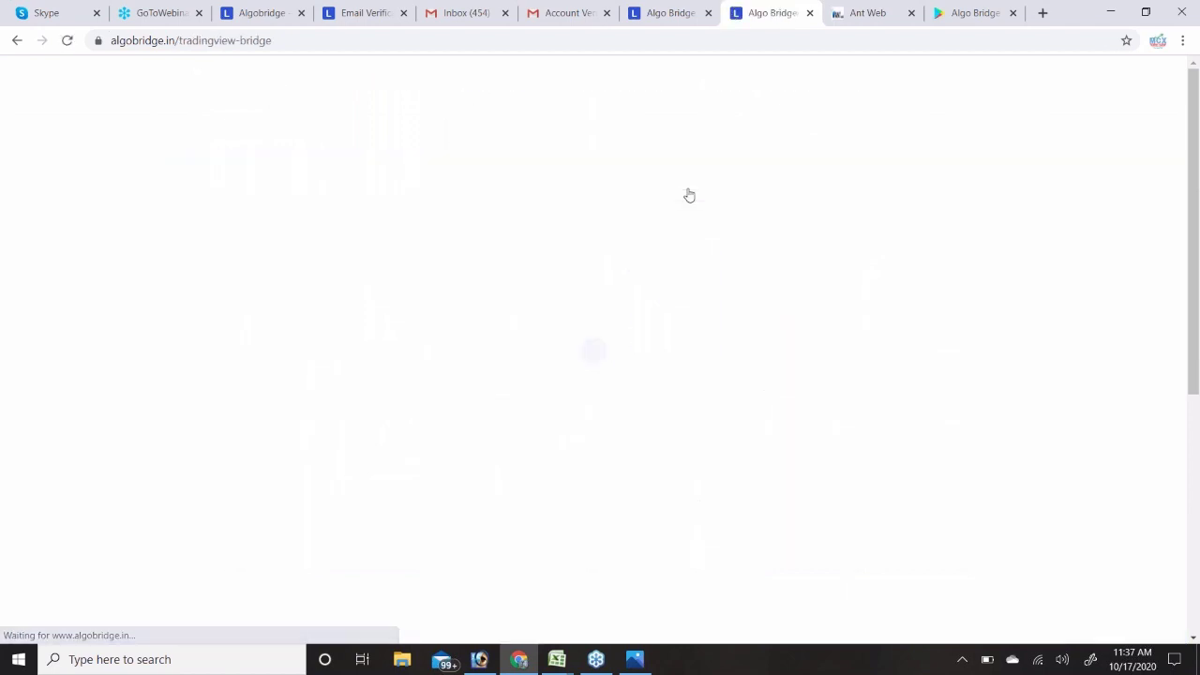
scroll(689, 194, "down", 4)
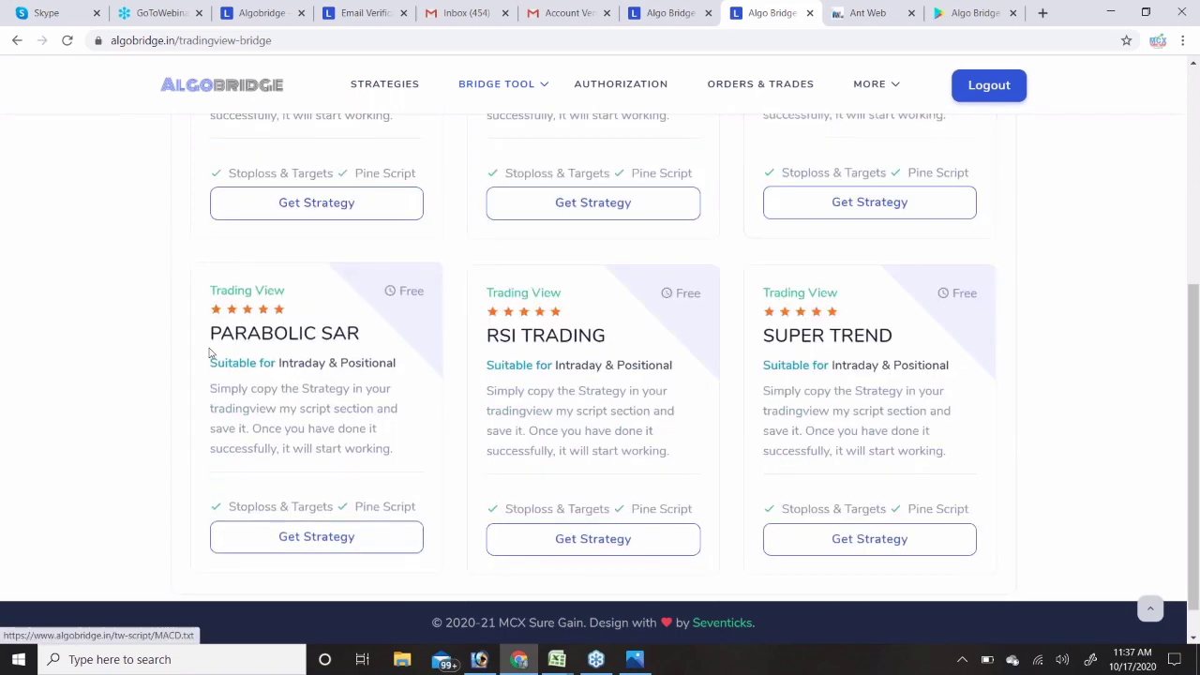
scroll(843, 375, "down", 1)
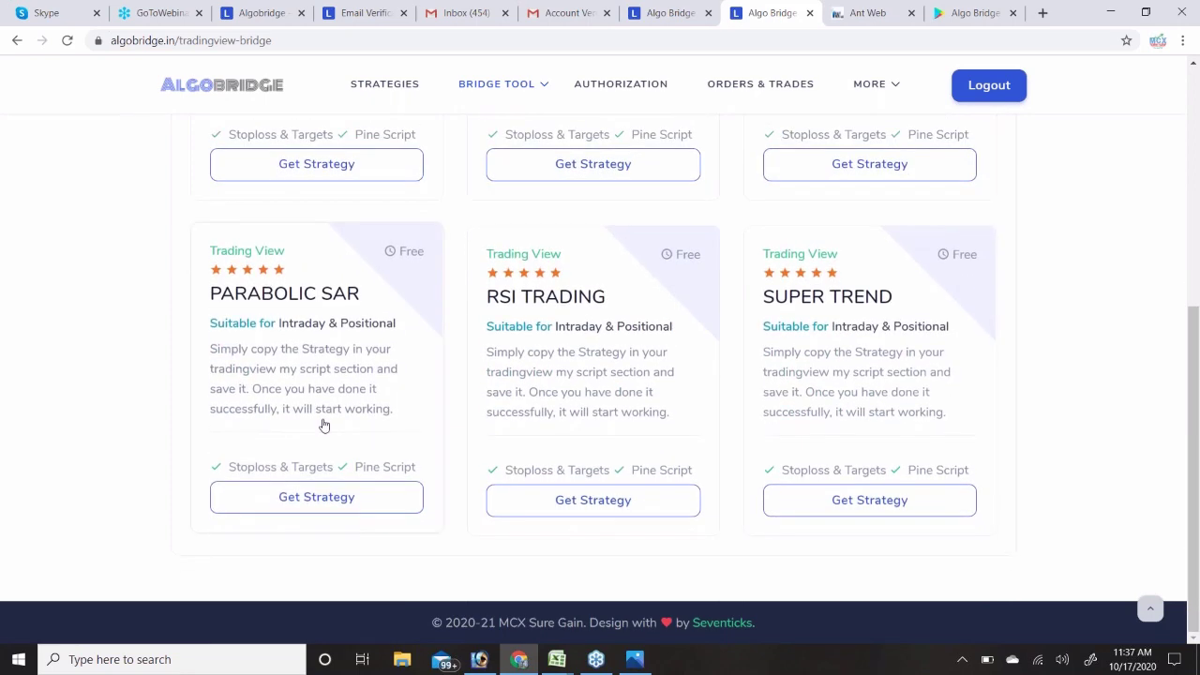
left_click(316, 500)
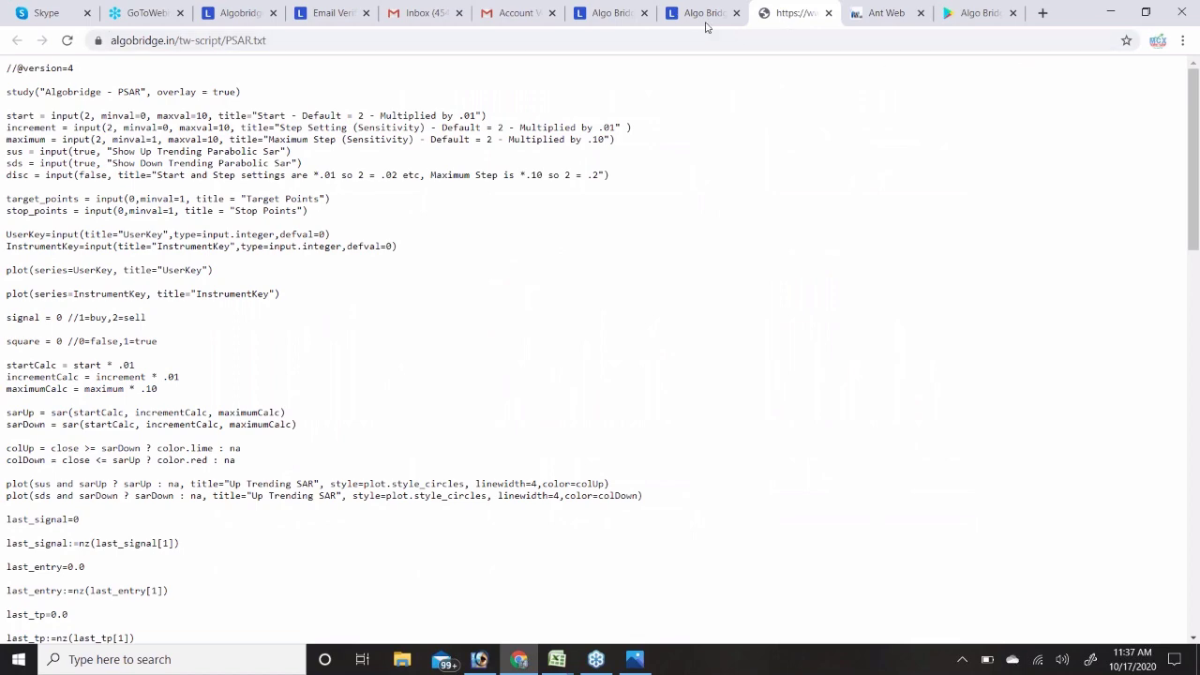
left_click(828, 17)
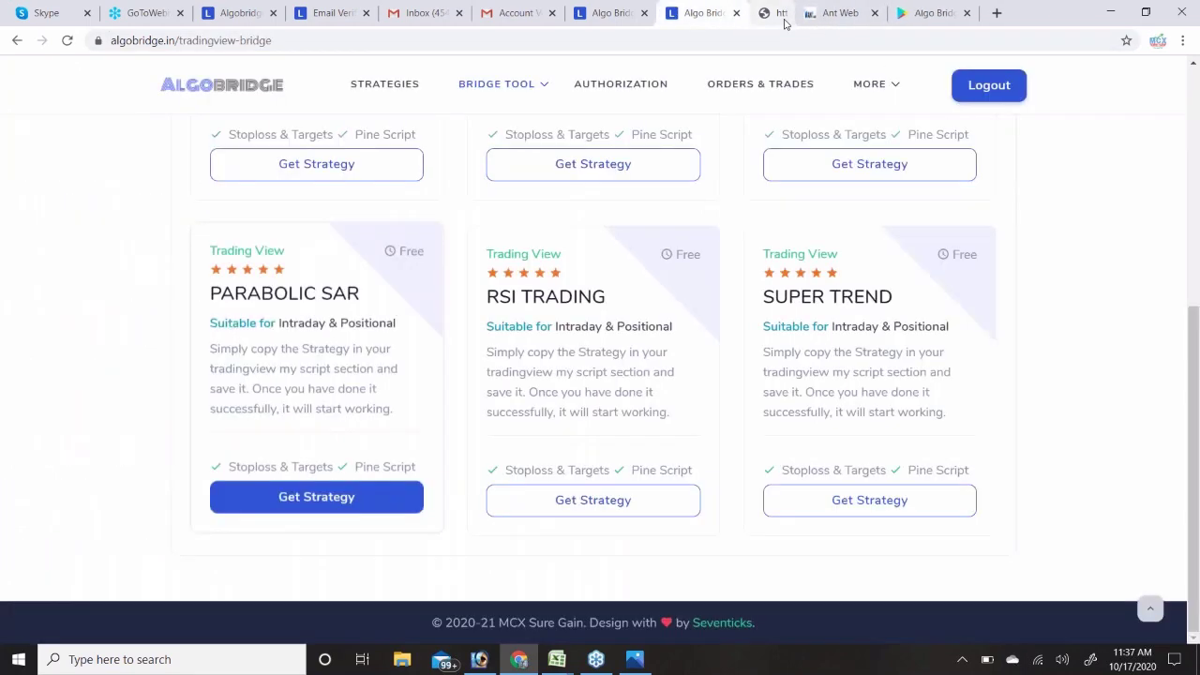
- View the Algobridge API documentation, then close it with Ctrl+W
scroll(576, 275, "up", 5)
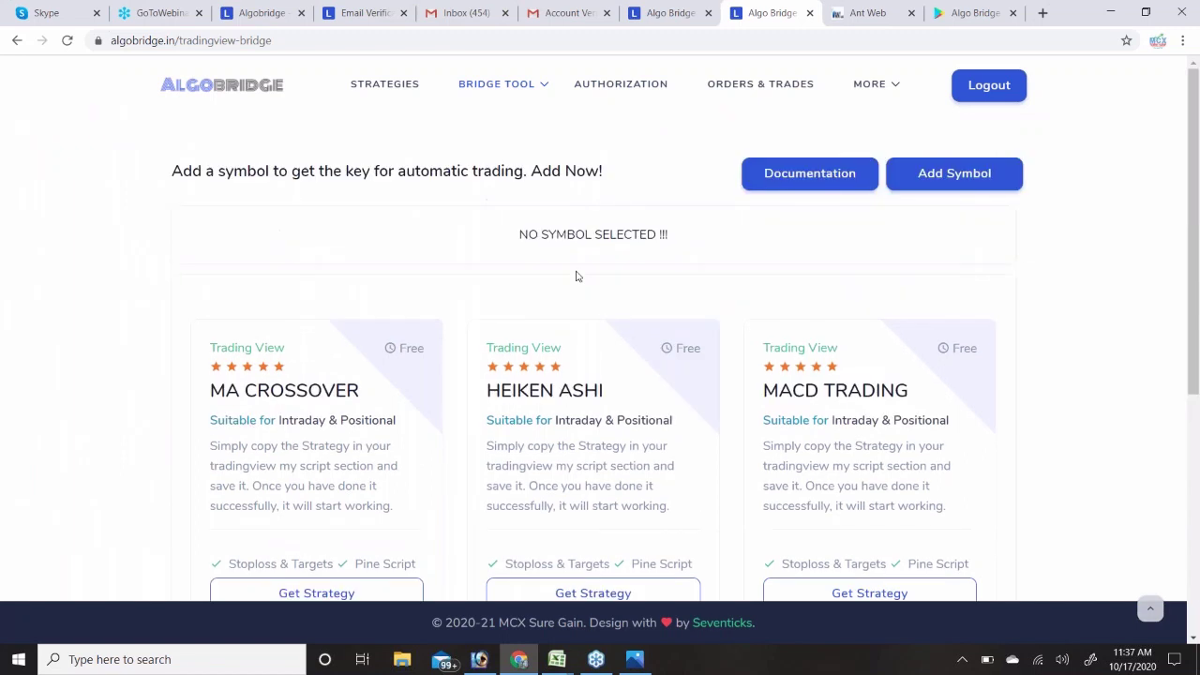
left_click(795, 177)
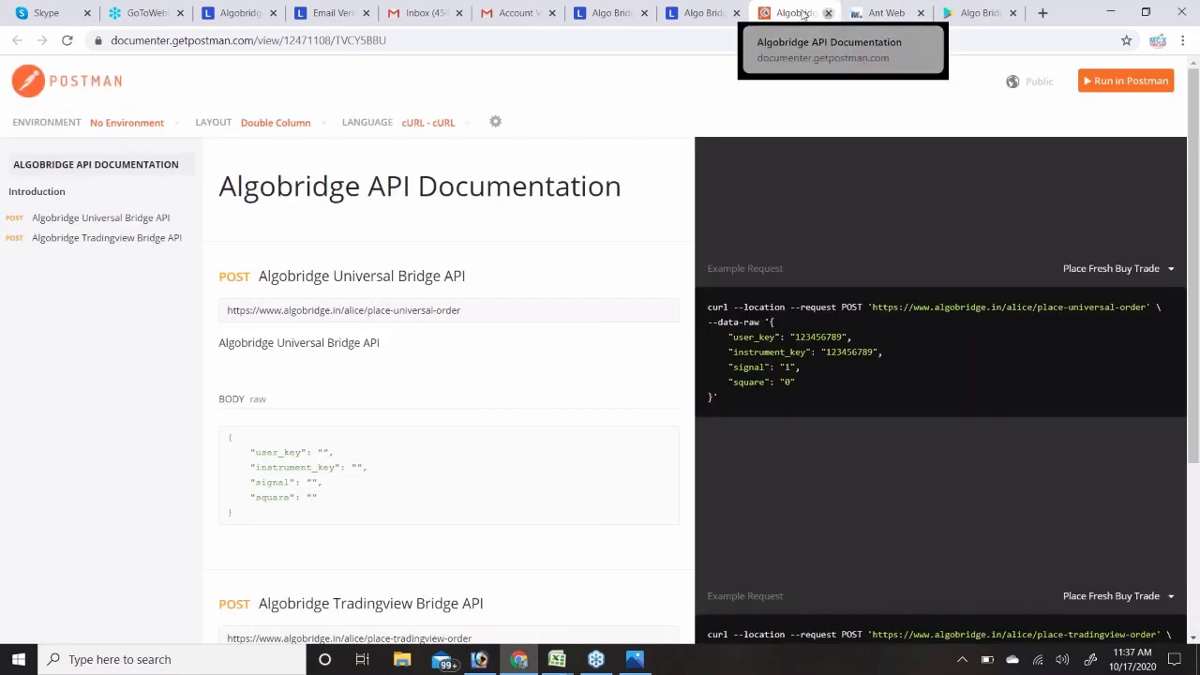
key("ctrl+w")
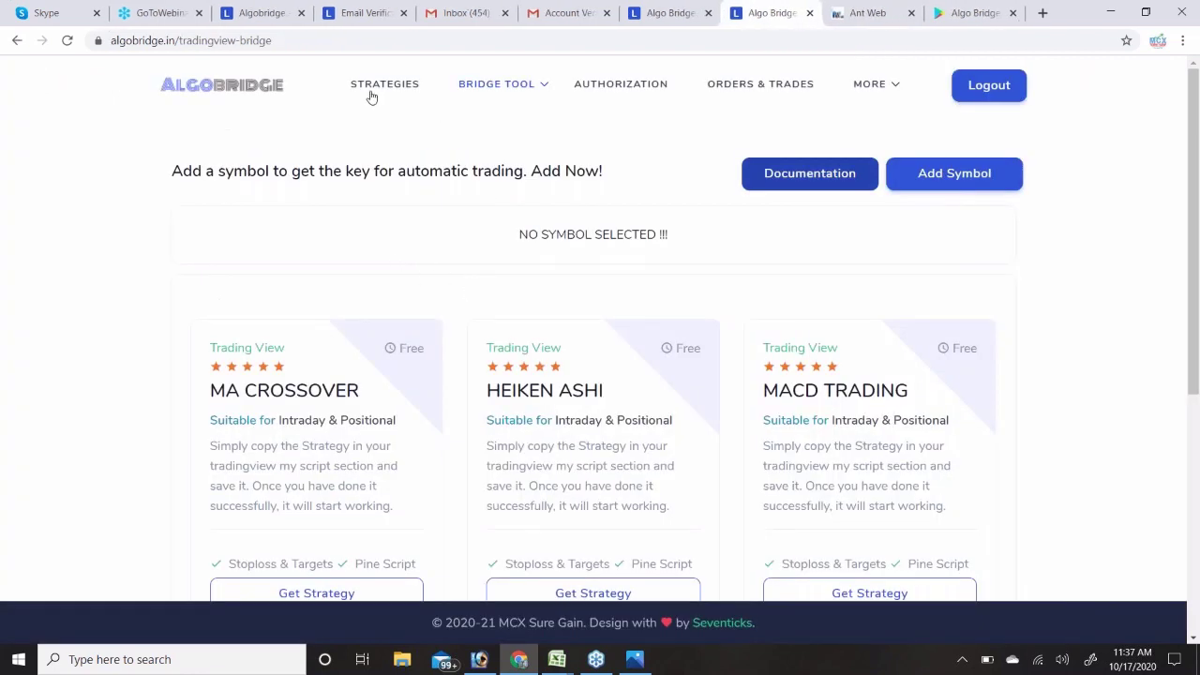
- Return to the Strategies page and scroll down to the Money Machine, MA Crossover and Jingara cards
left_click(373, 91)
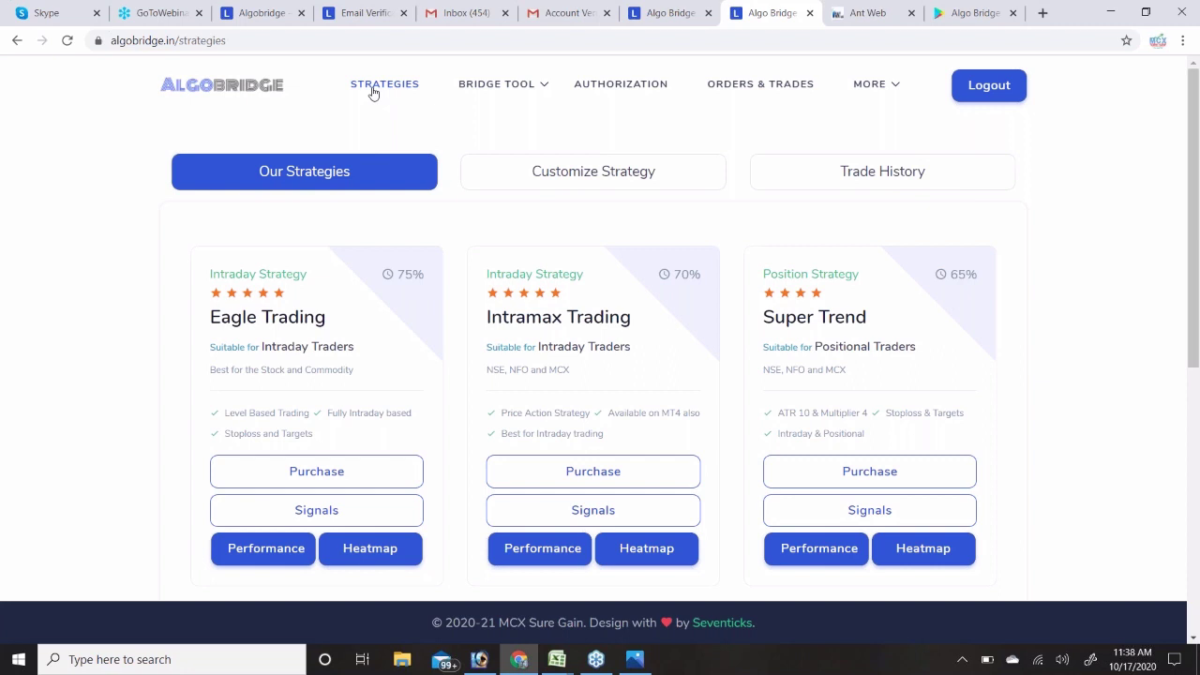
scroll(362, 305, "down", 1)
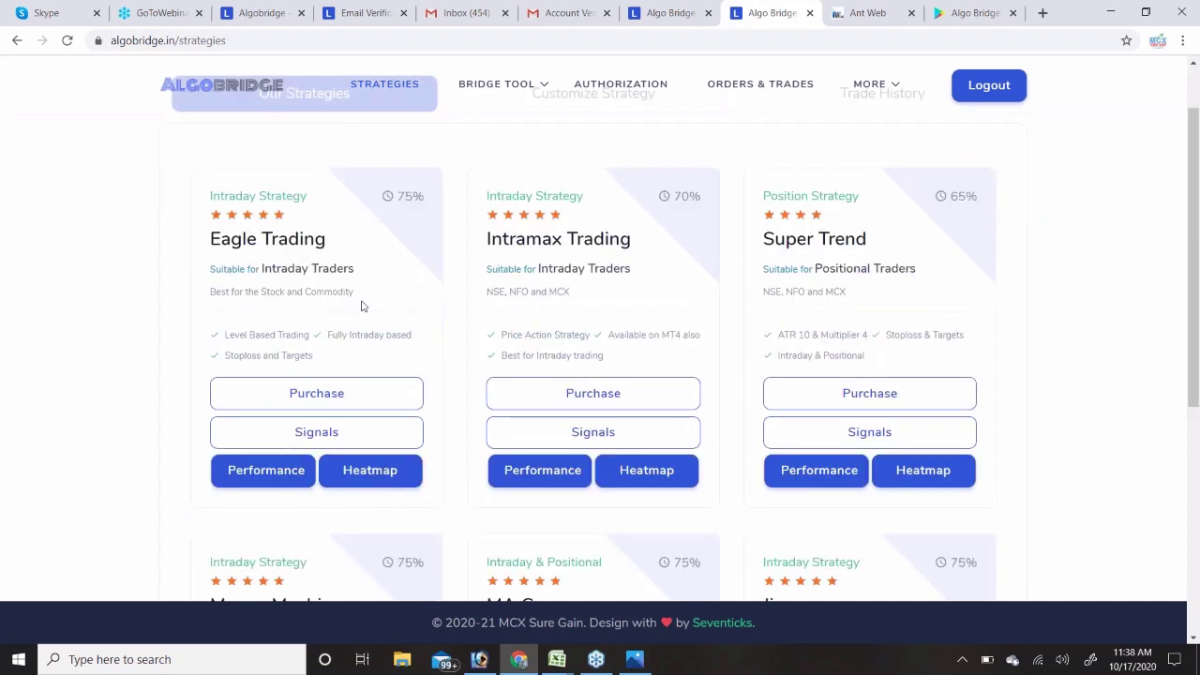
scroll(375, 309, "down", 2)
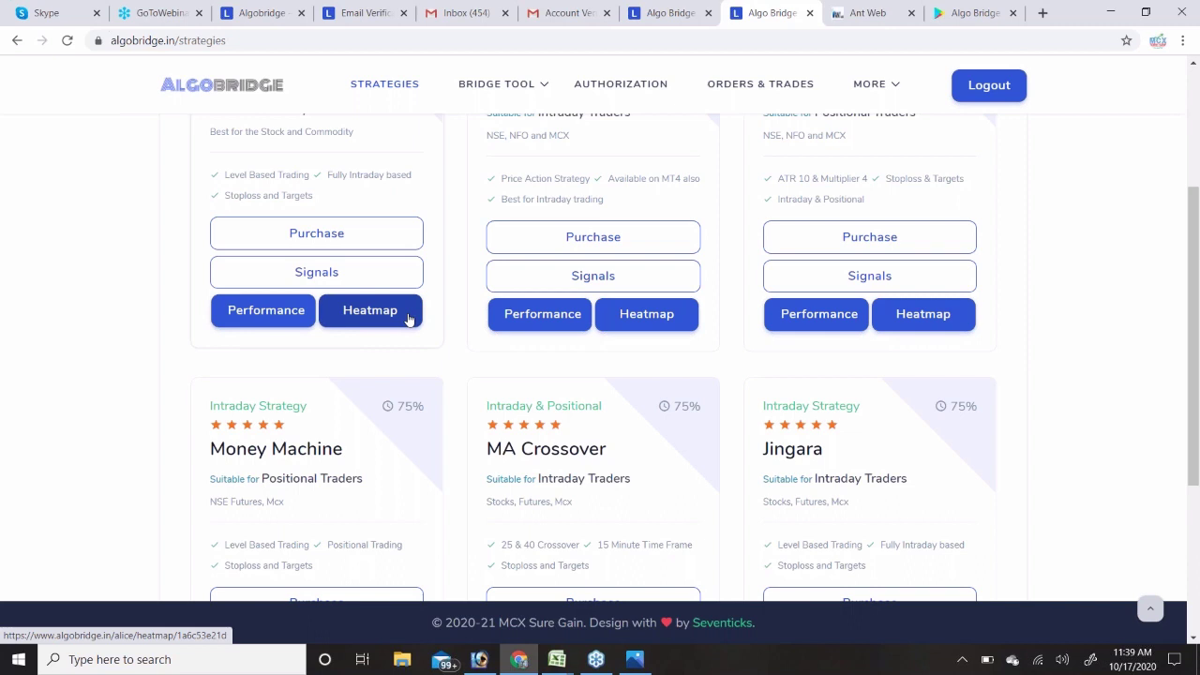
- Open the Eagle Trading heatmap and view details for PEL, at 12.50%, from the list's bottom
left_click(408, 319)
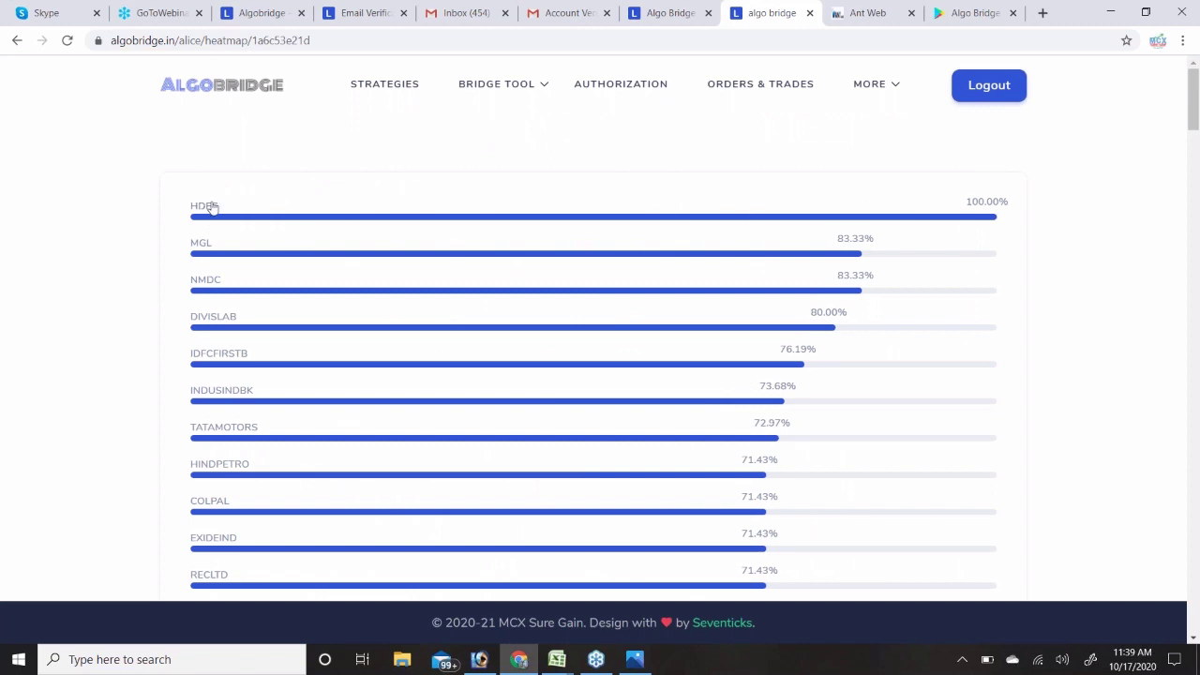
scroll(232, 254, "down", 1)
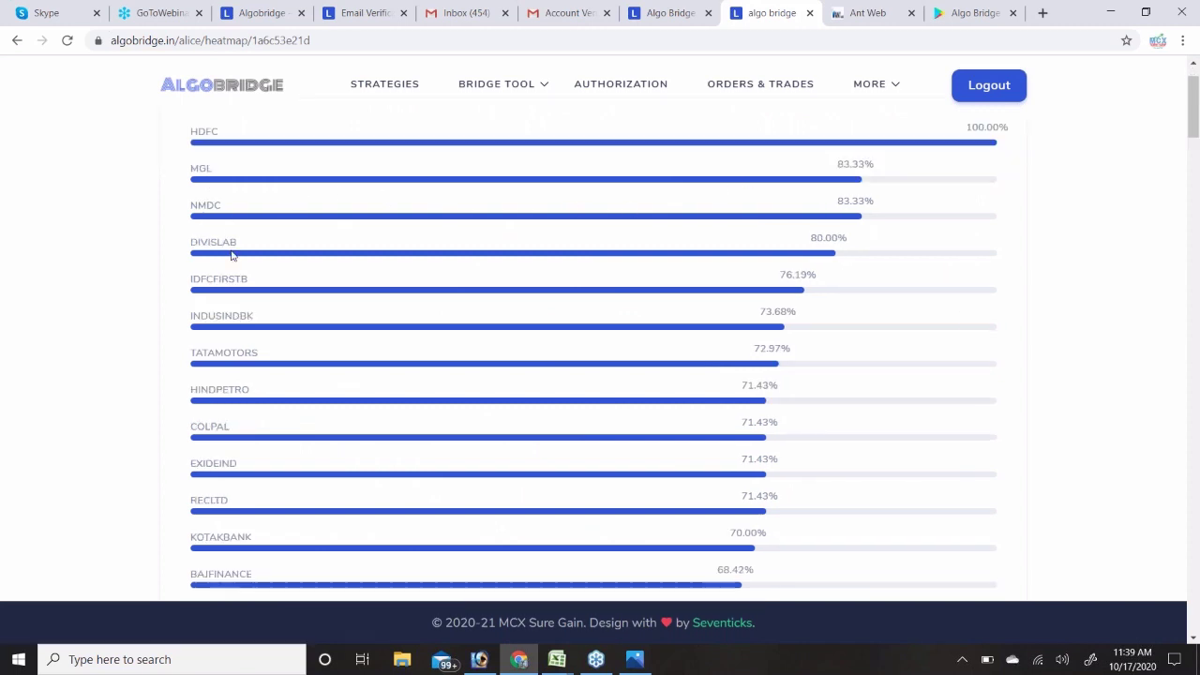
scroll(233, 254, "down", 5)
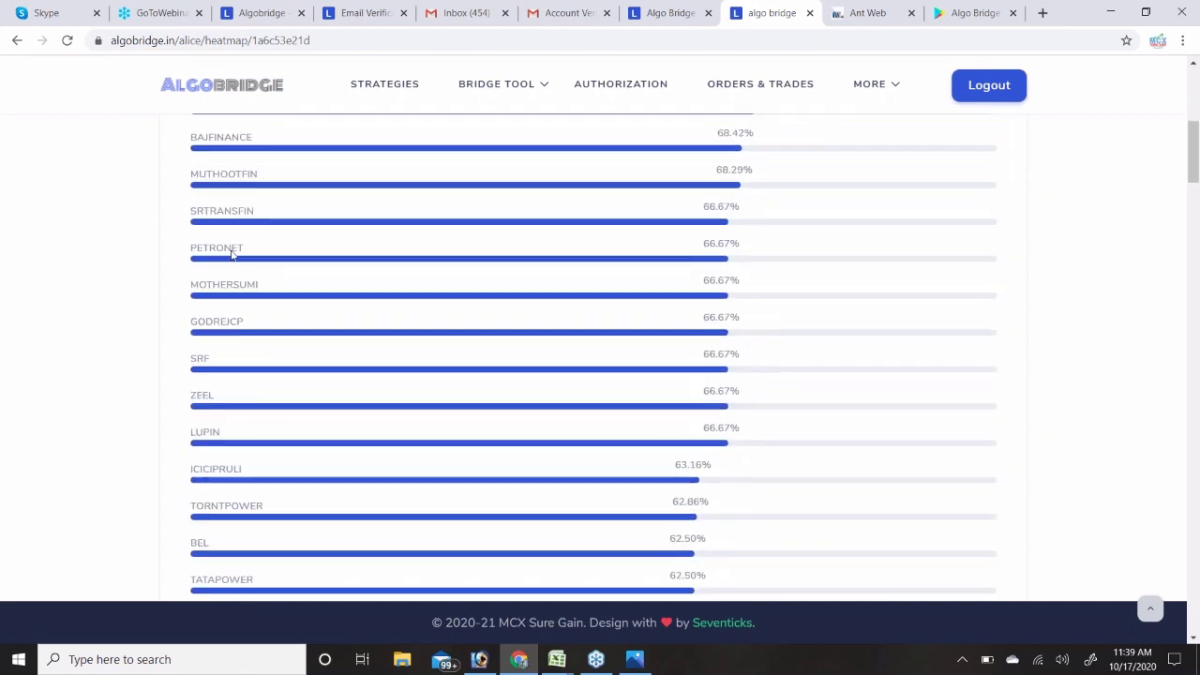
scroll(233, 254, "down", 20)
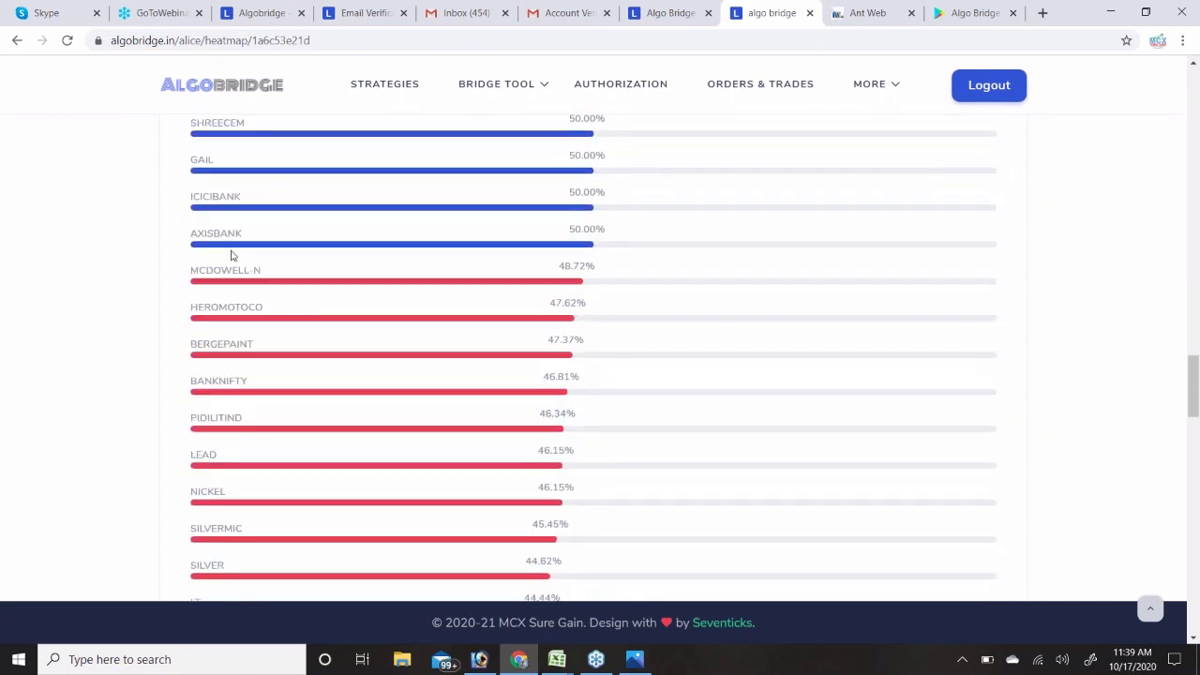
scroll(232, 254, "down", 20)
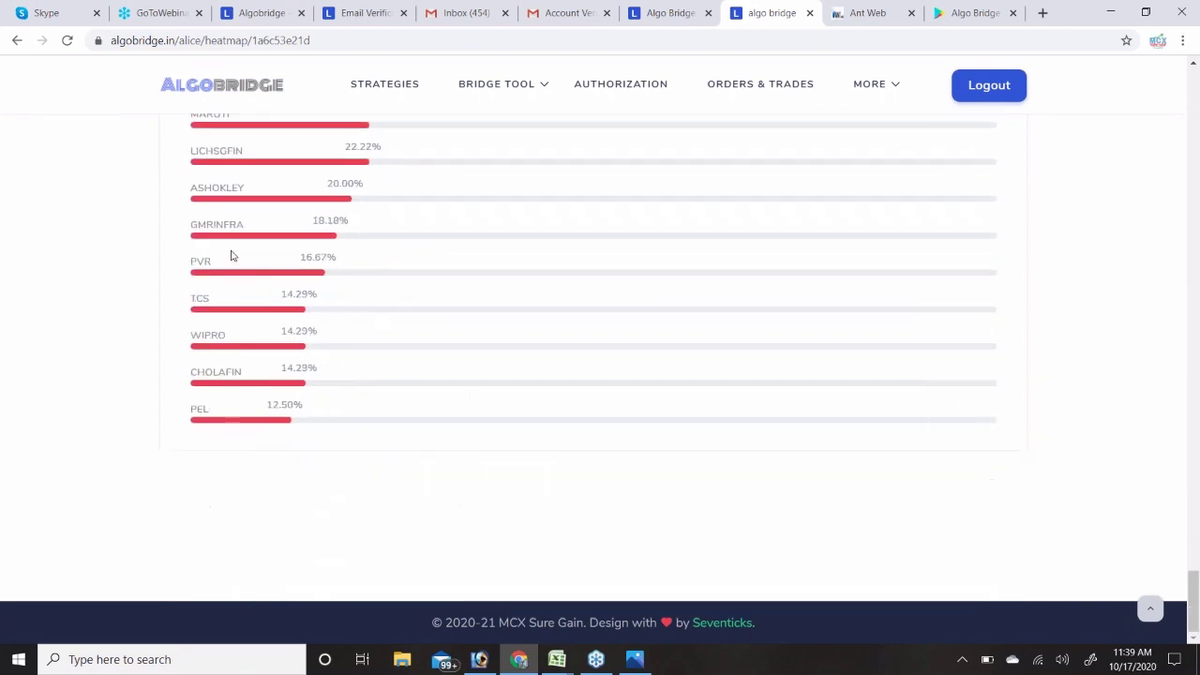
left_click(199, 413)
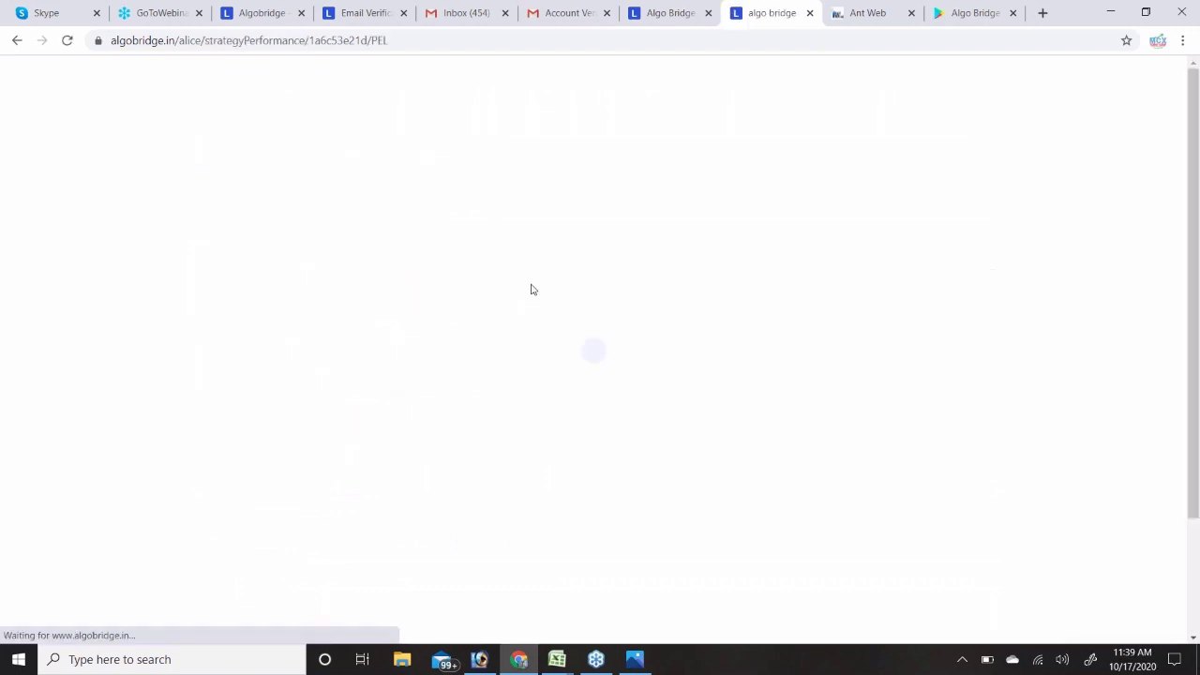
- Leave the PEL trade report and go back to the Eagle Trading heatmap
scroll(535, 287, "down", 2)
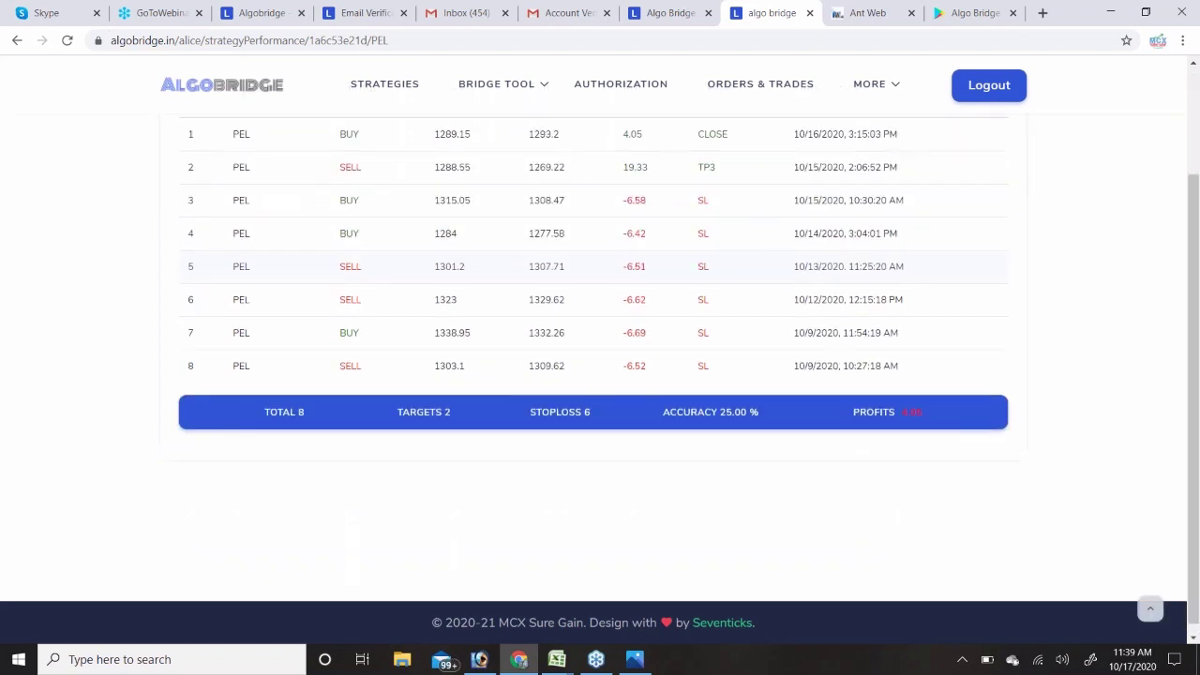
scroll(290, 504, "up", 1)
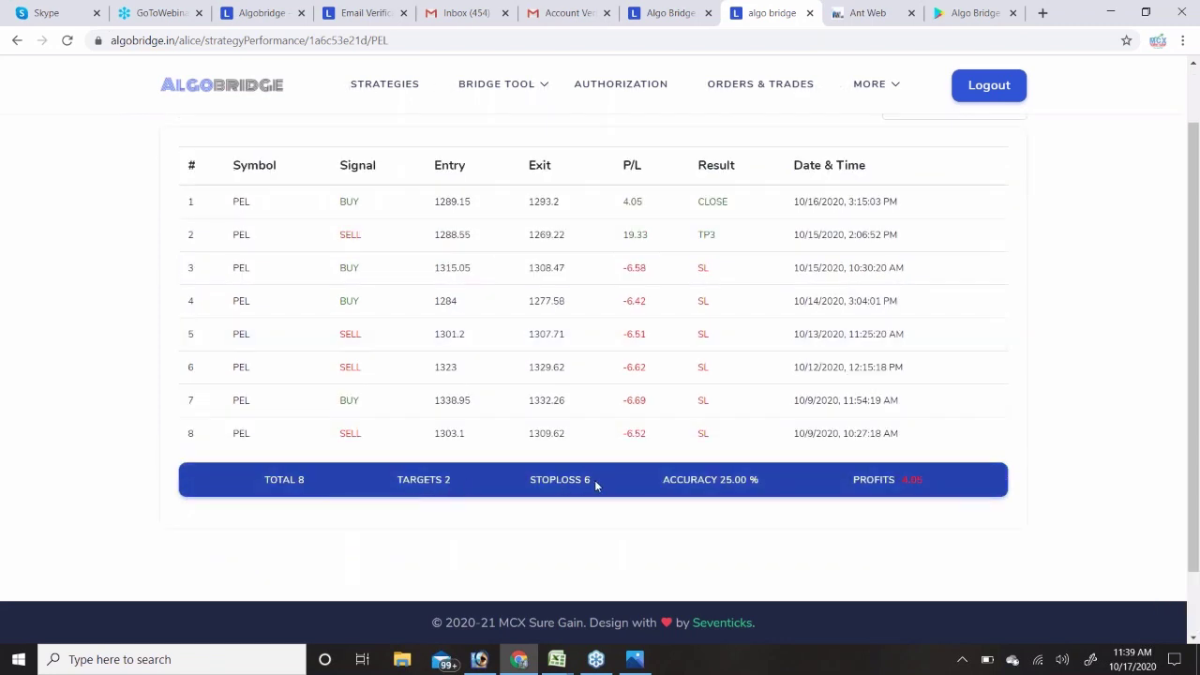
left_click(16, 42)
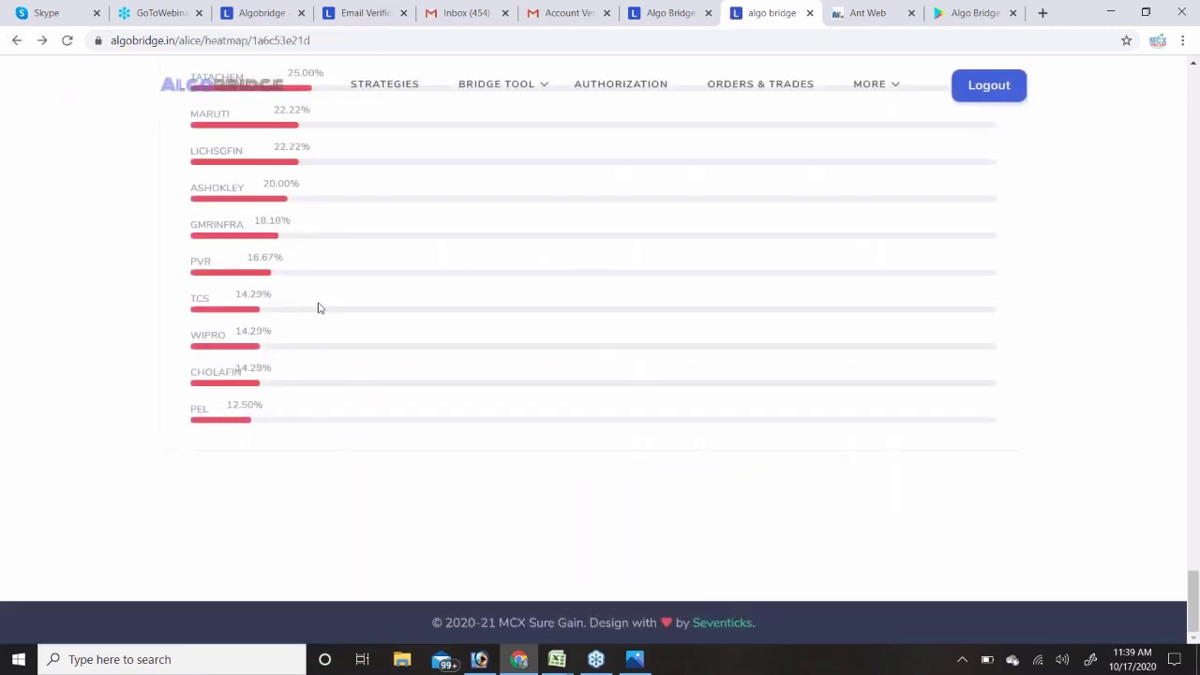
- View DIVISLAB's trade report (80.00% accuracy), then return to the heatmap
scroll(323, 311, "up", 8)
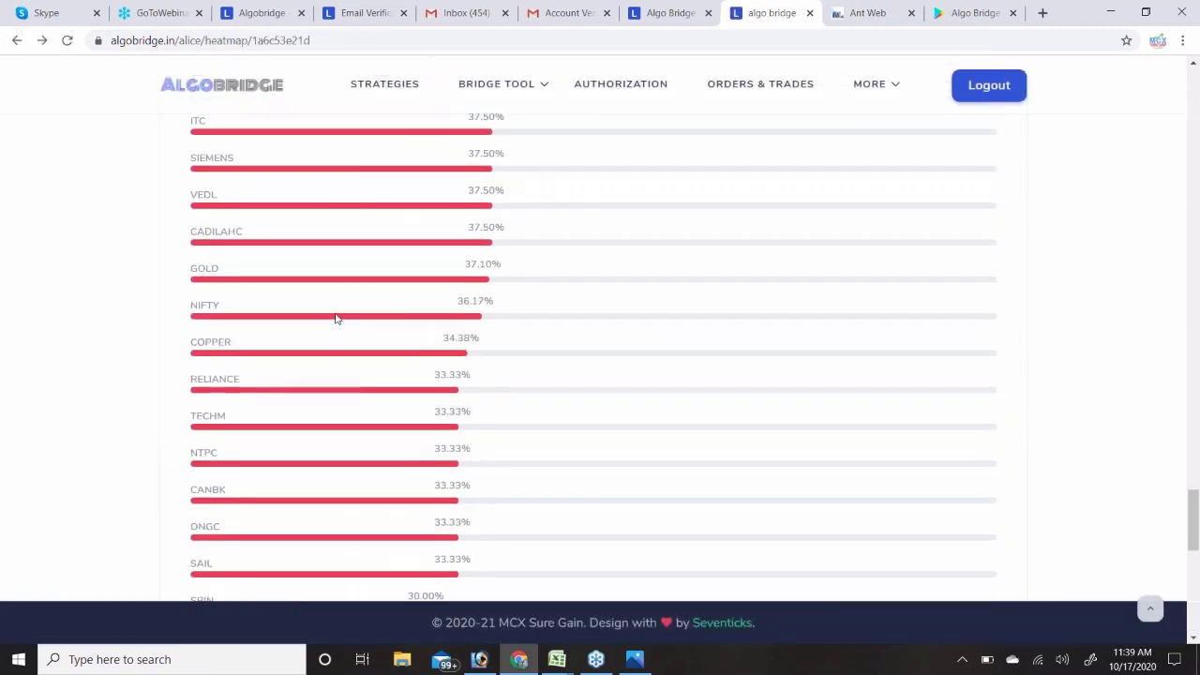
scroll(335, 319, "up", 20)
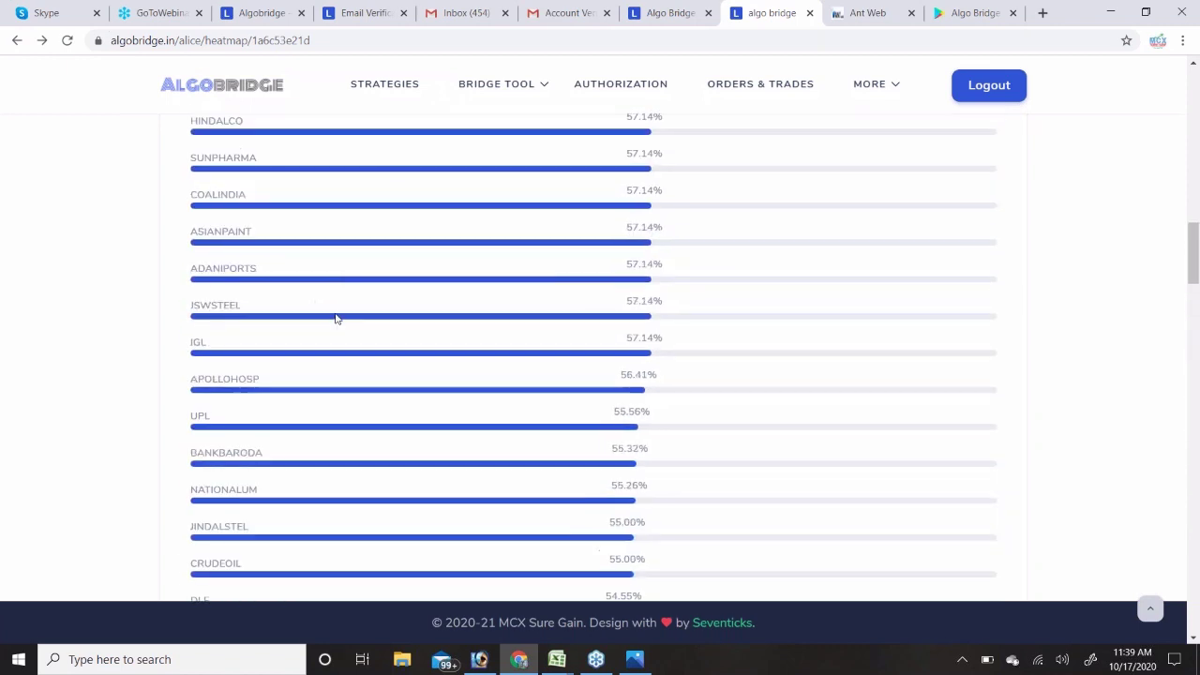
scroll(336, 319, "up", 15)
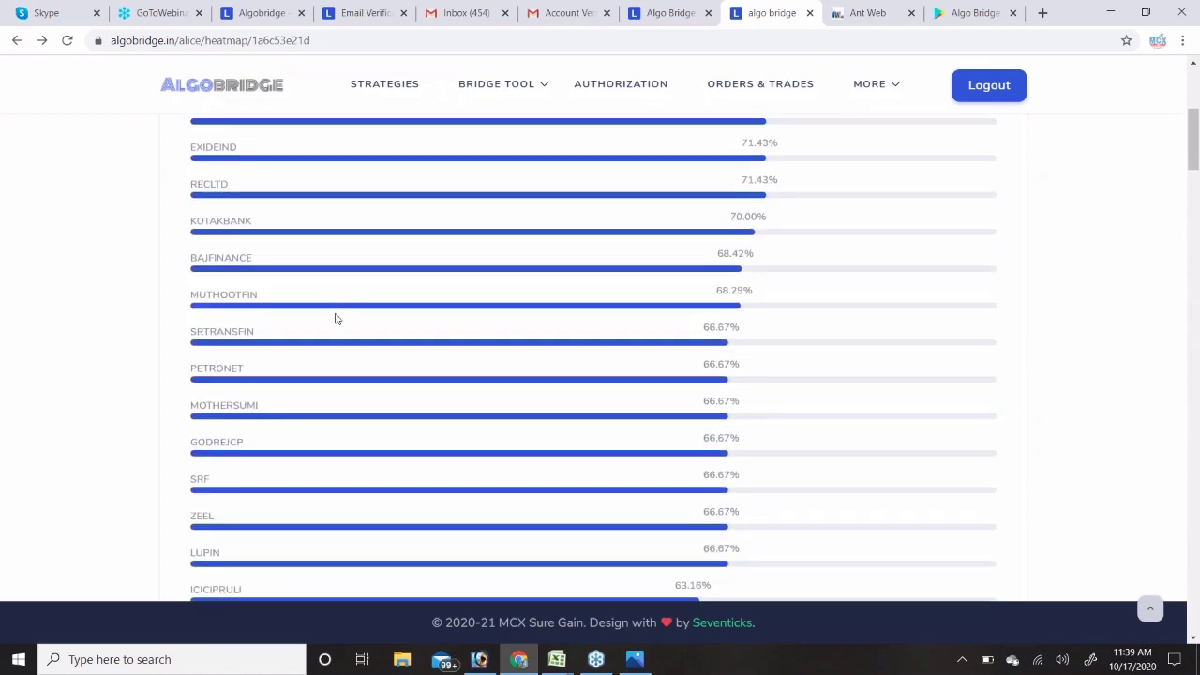
scroll(336, 319, "up", 4)
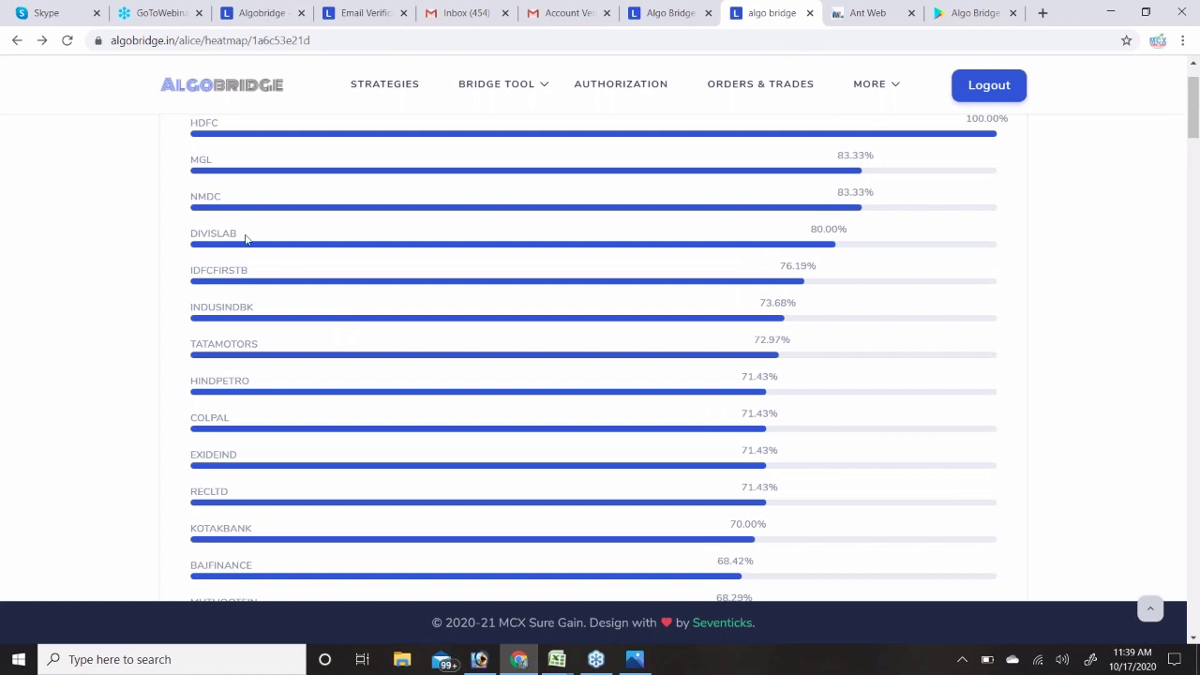
left_click(221, 233)
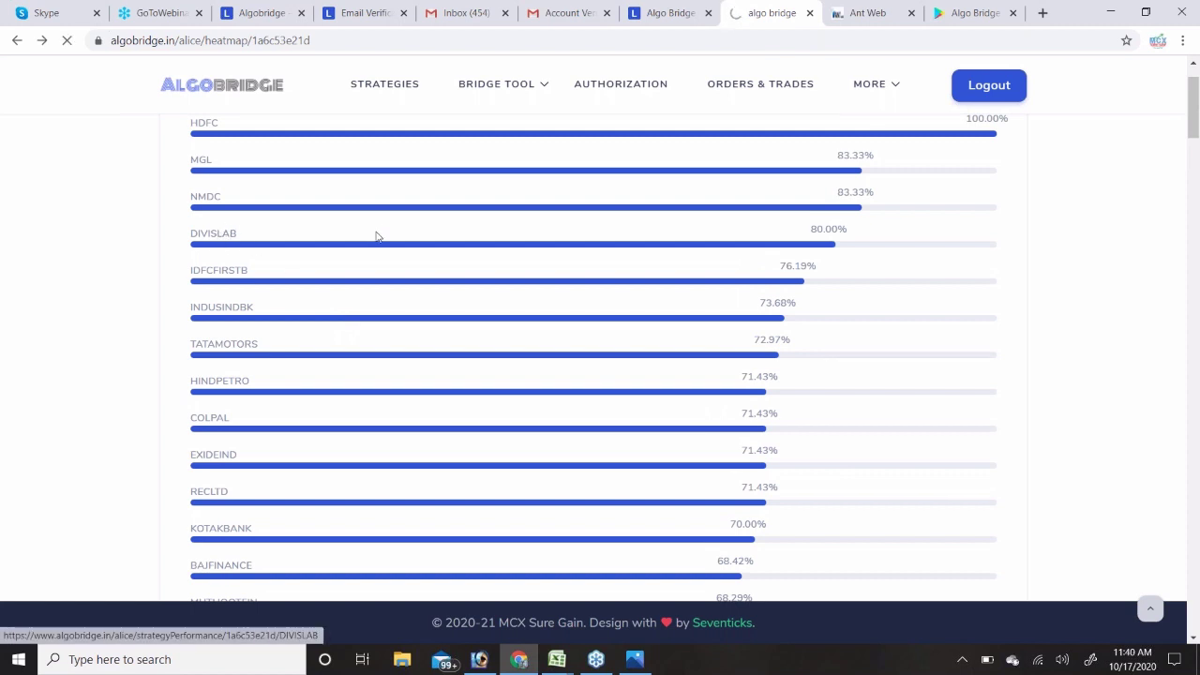
left_click(17, 41)
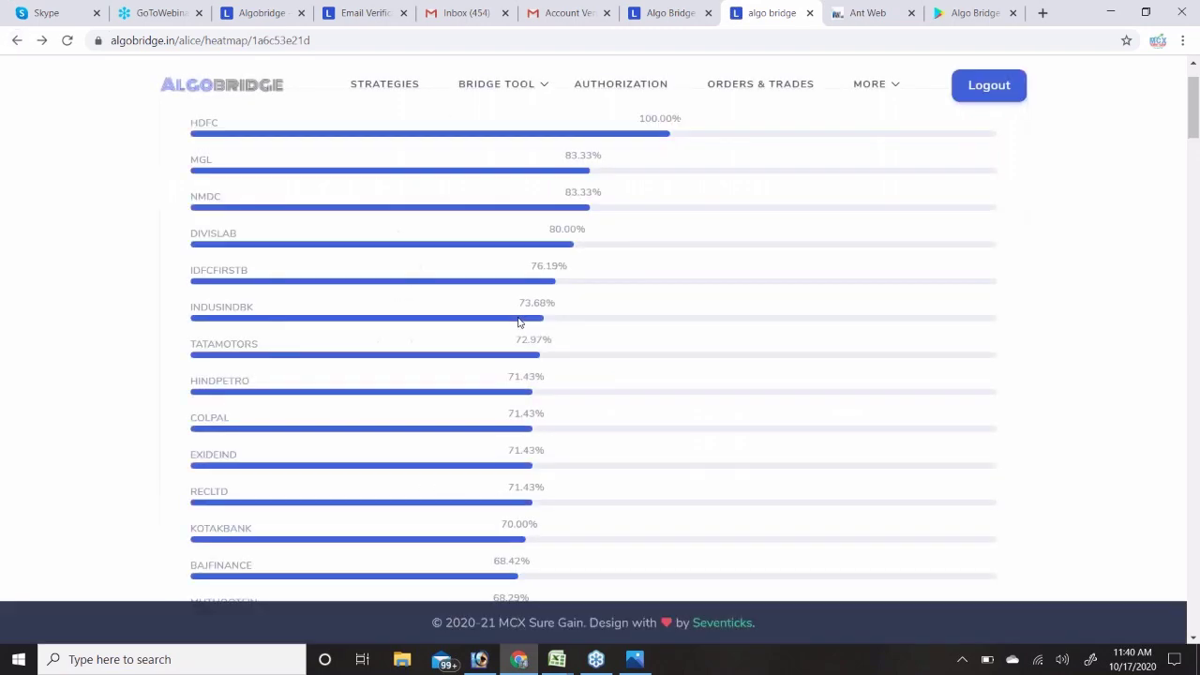
scroll(518, 321, "up", 1)
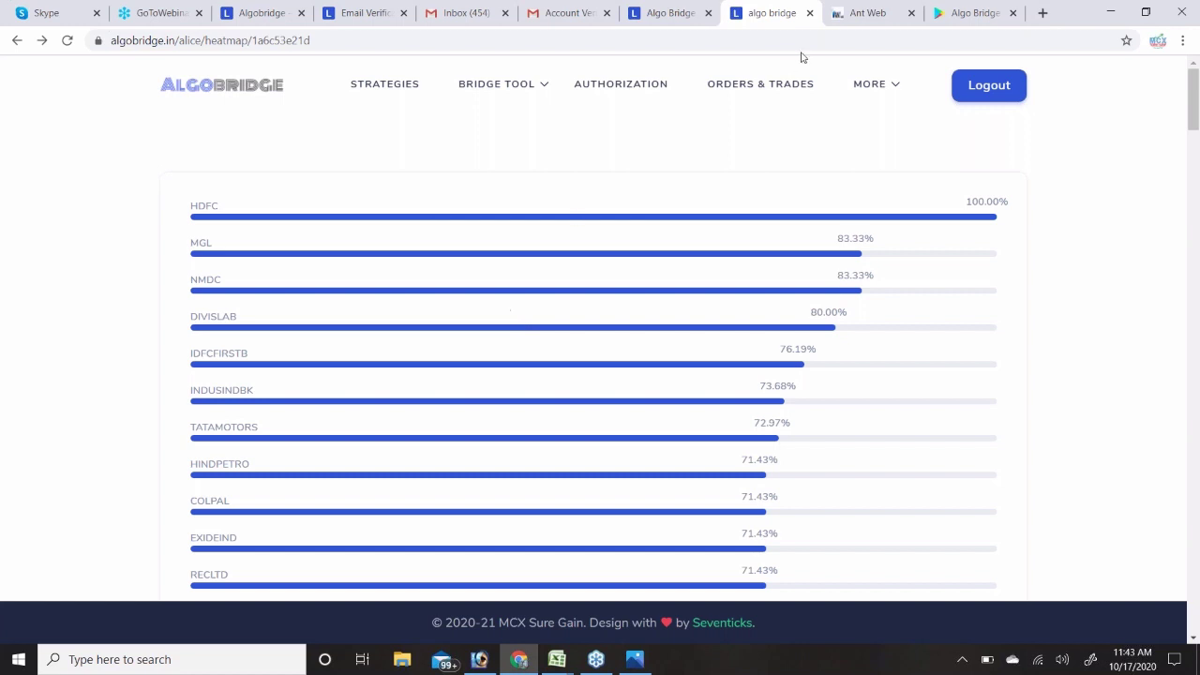
- Go to the AUTHORIZATION page showing the MT4 unique ID and access token
left_click(641, 87)
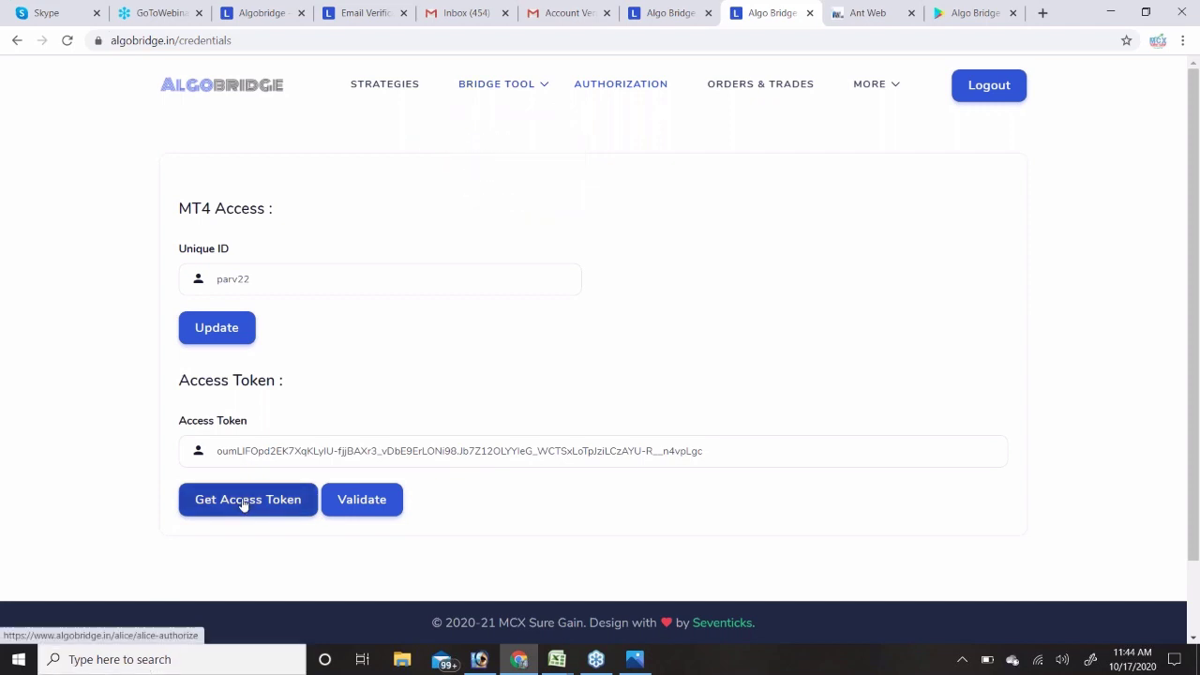
- Reload the authorization page and request a new access token, reaching the Alice Blue ANT Web sign-in form
mouse_move(473, 94)
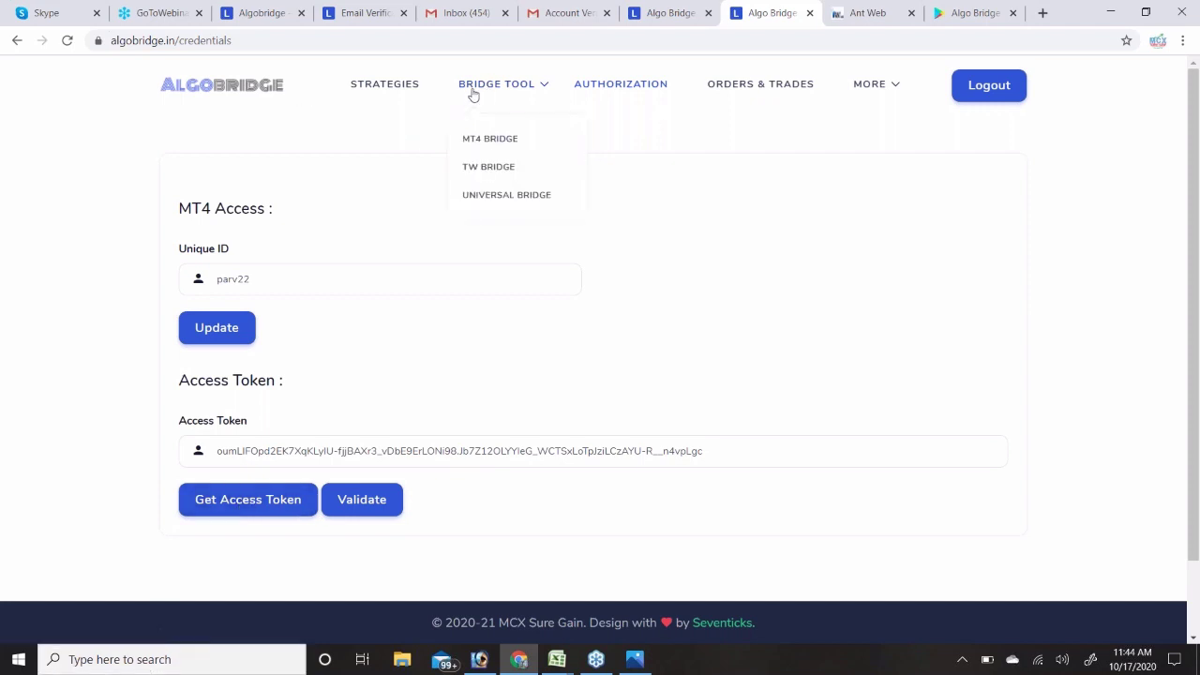
left_click(621, 91)
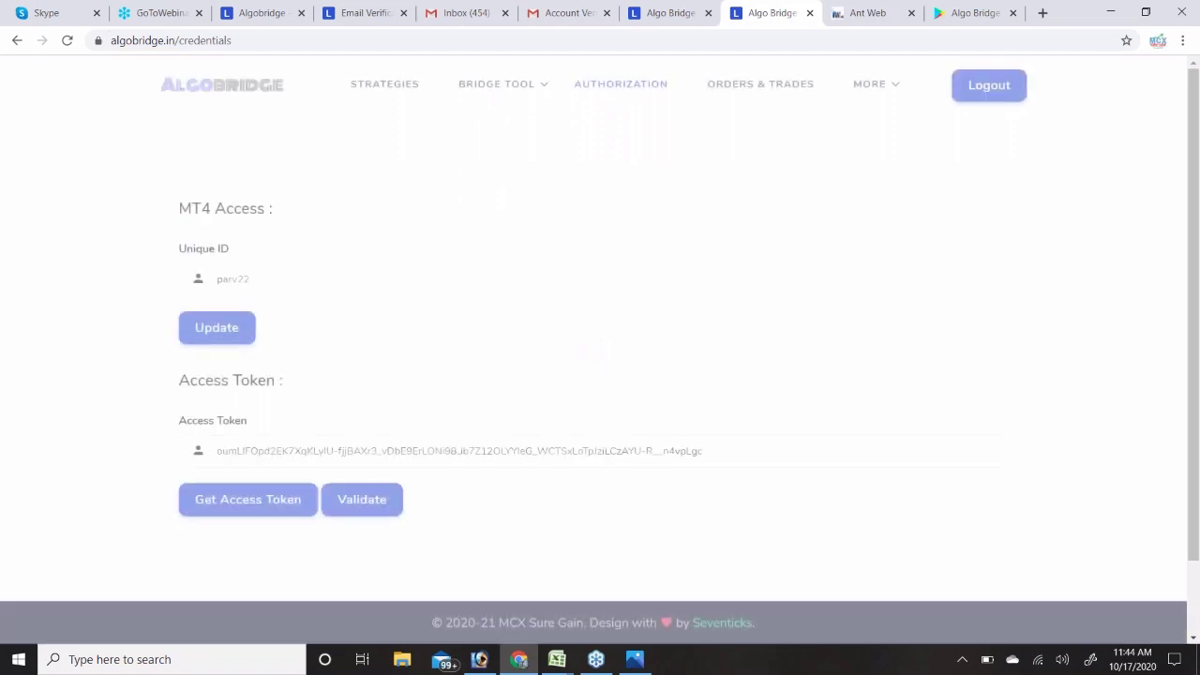
left_click(291, 503)
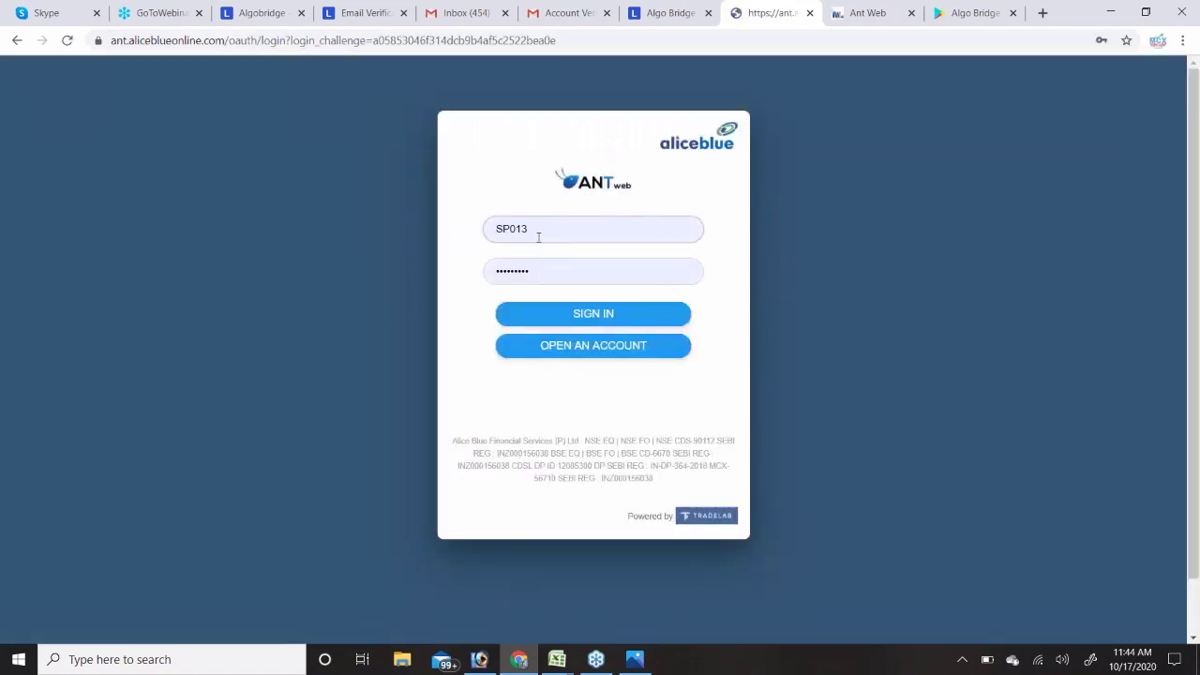
left_click(539, 237)
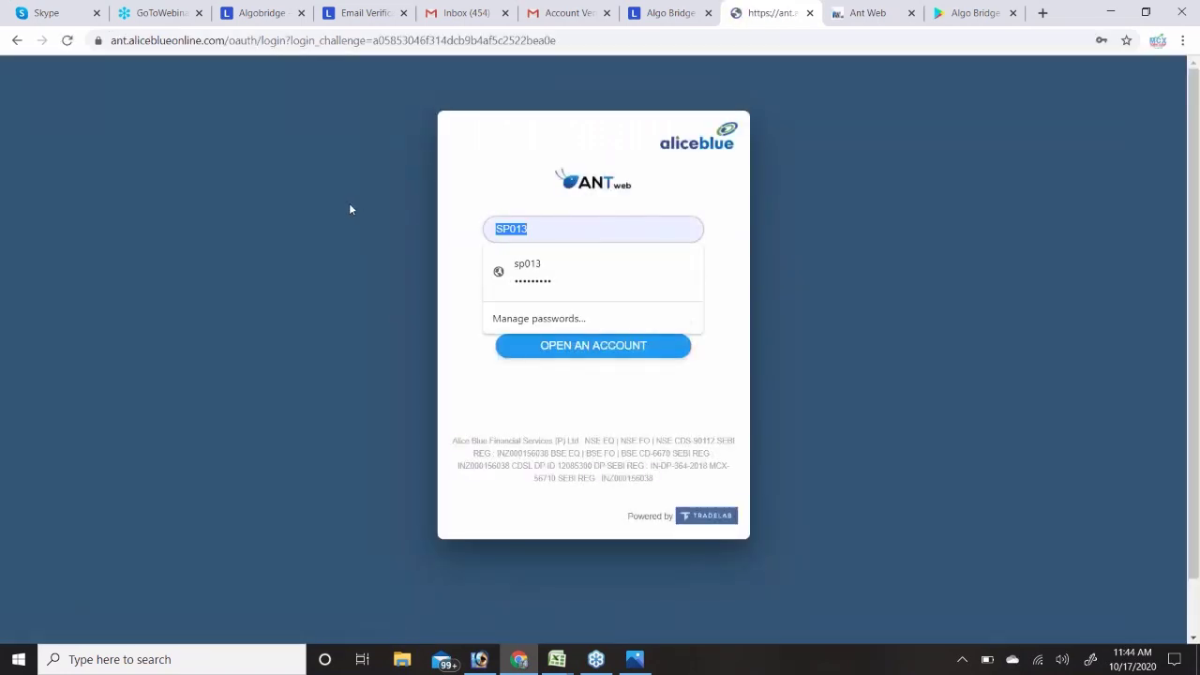
- Replace the saved password with the account password and sign in to Alice Blue ANT Web
left_click(543, 268)
double_click(544, 268)
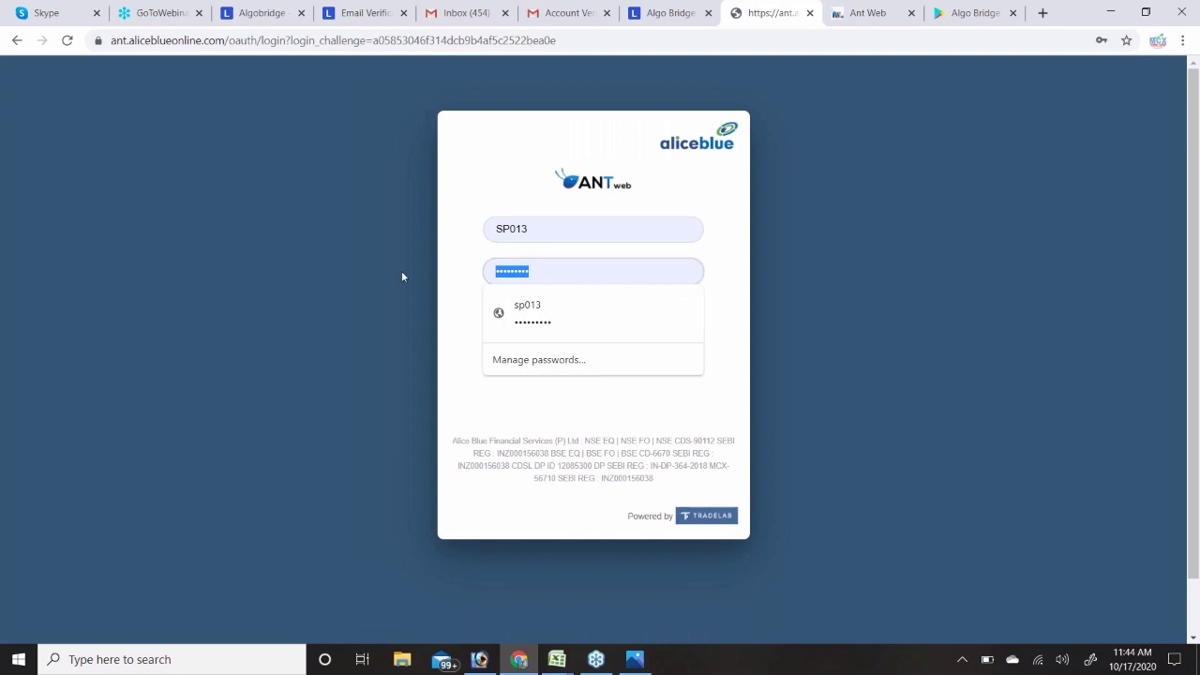
key("BackSpace")
type("******")
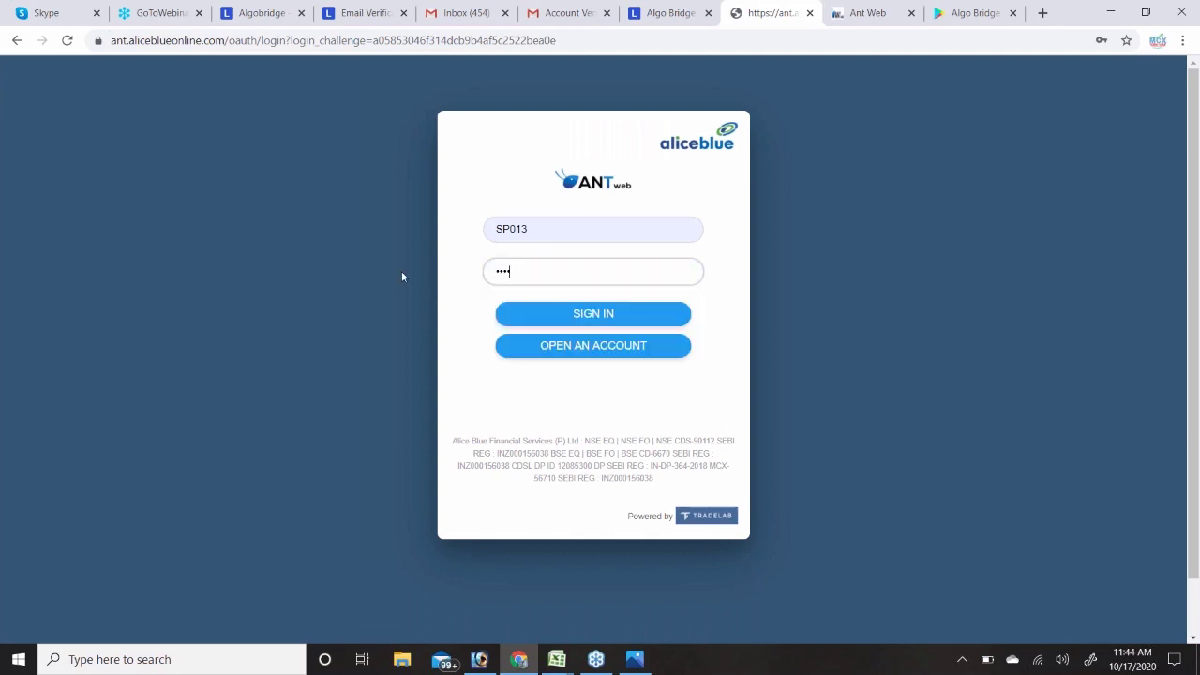
type("***")
key("Return")
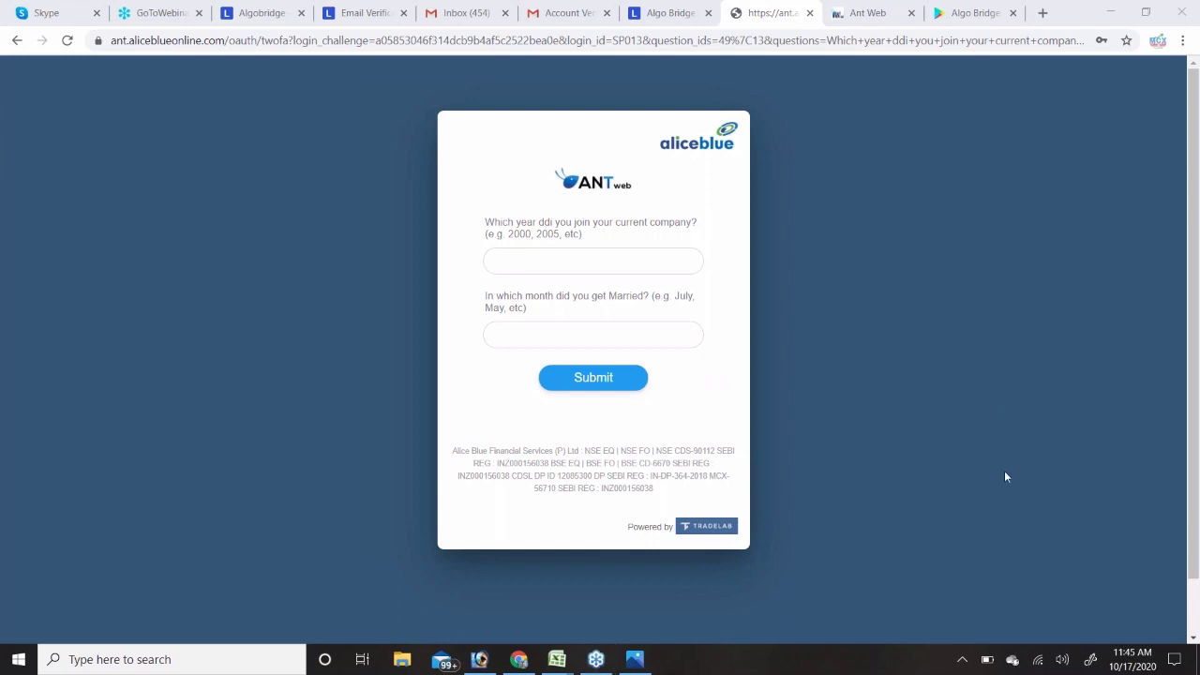
- Answer the joining-year and marriage-month security questions and submit them
left_click(519, 269)
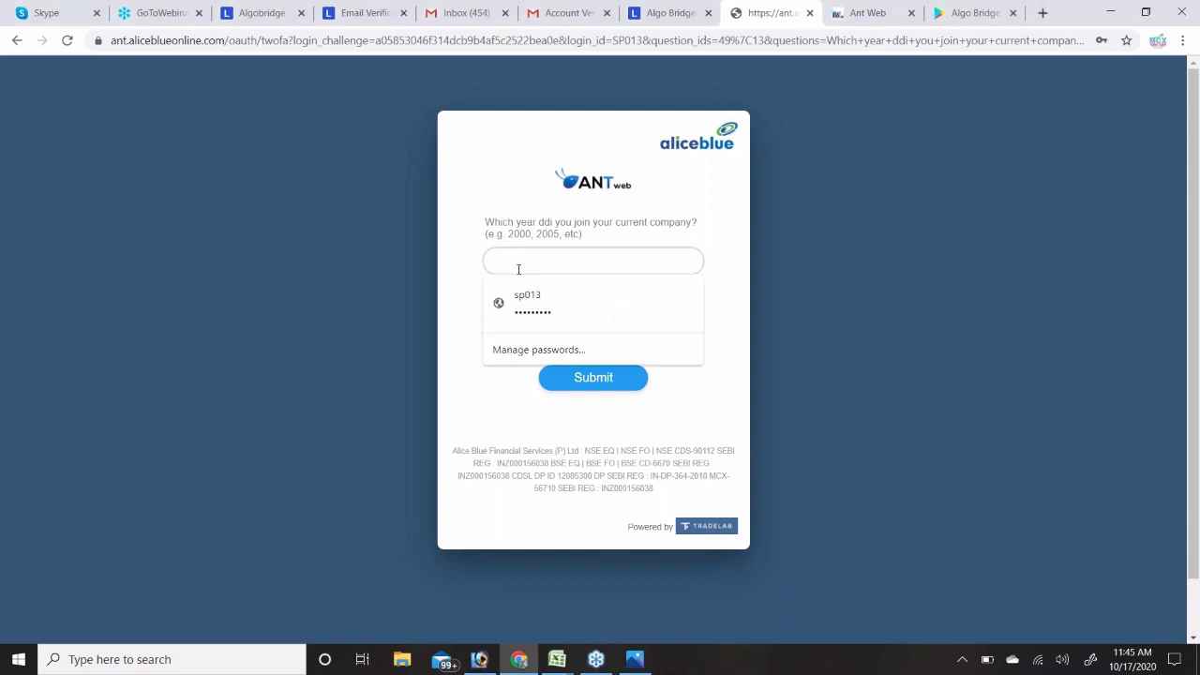
type(".")
left_click(493, 332)
type(".")
left_click(628, 378)
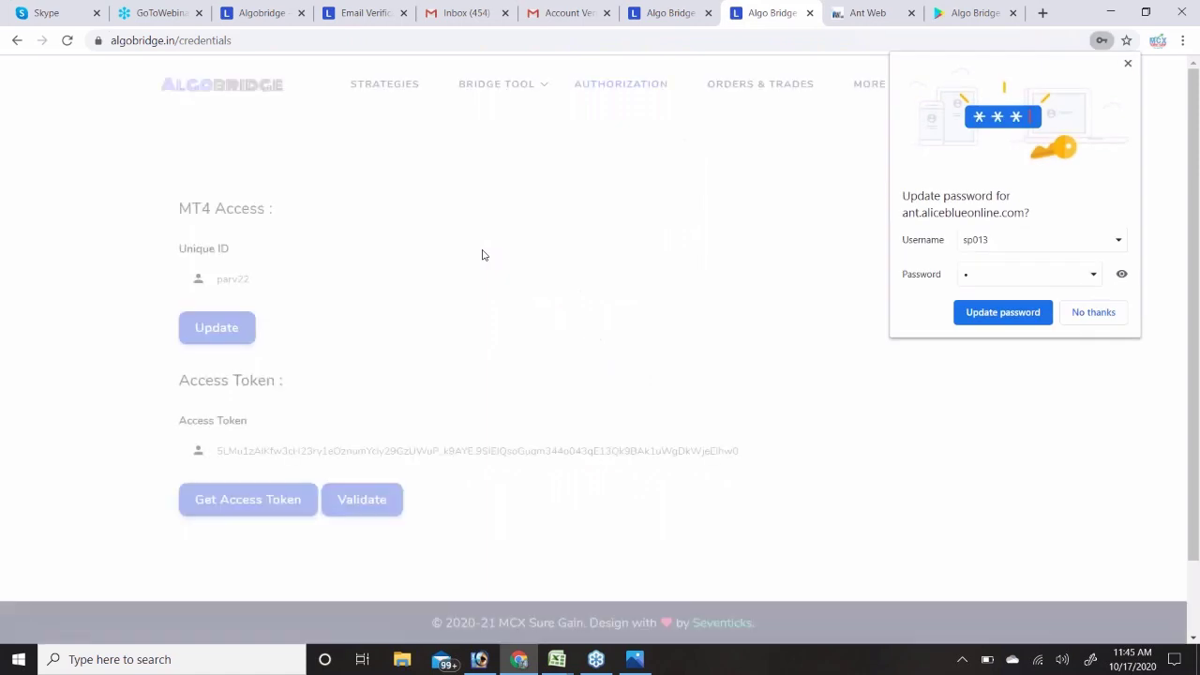
- Dismiss the password prompt, validate the new access token, and select the whole token value
left_click(1128, 63)
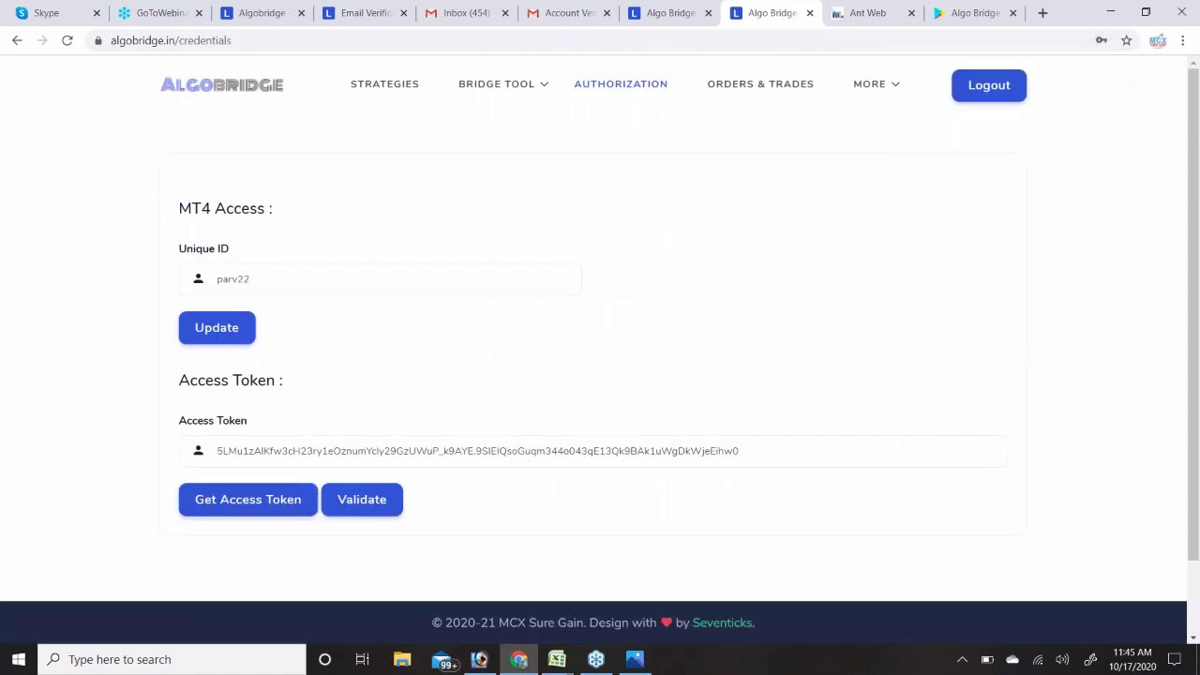
left_click(388, 507)
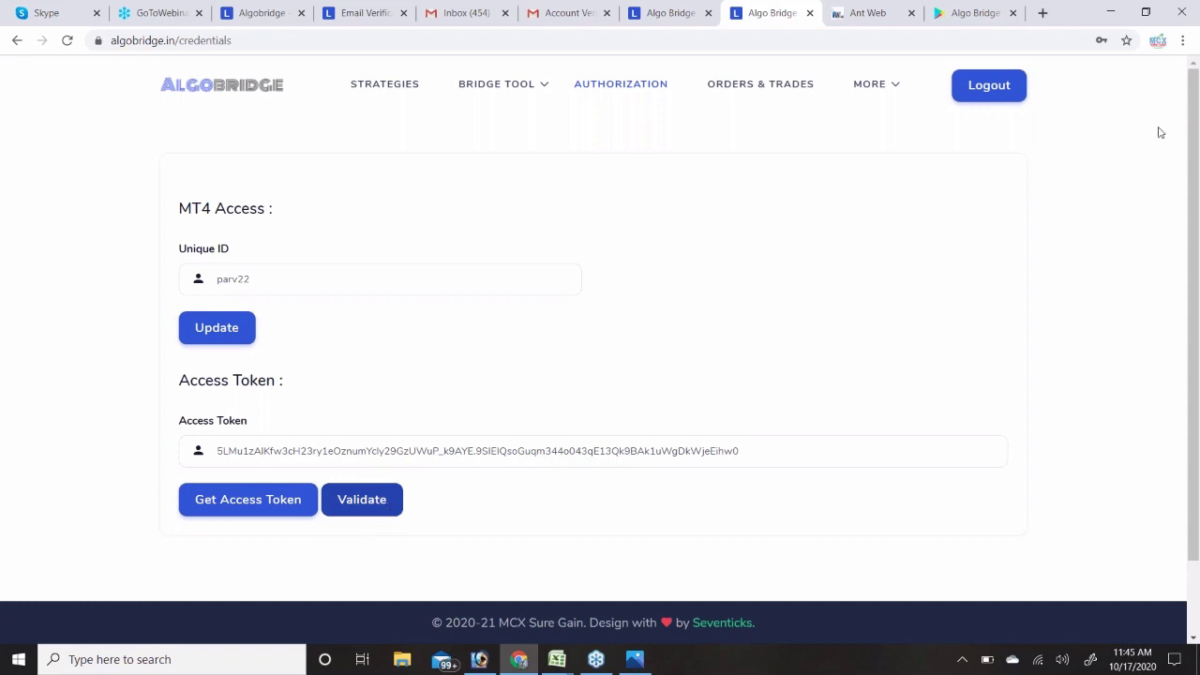
left_click(384, 504)
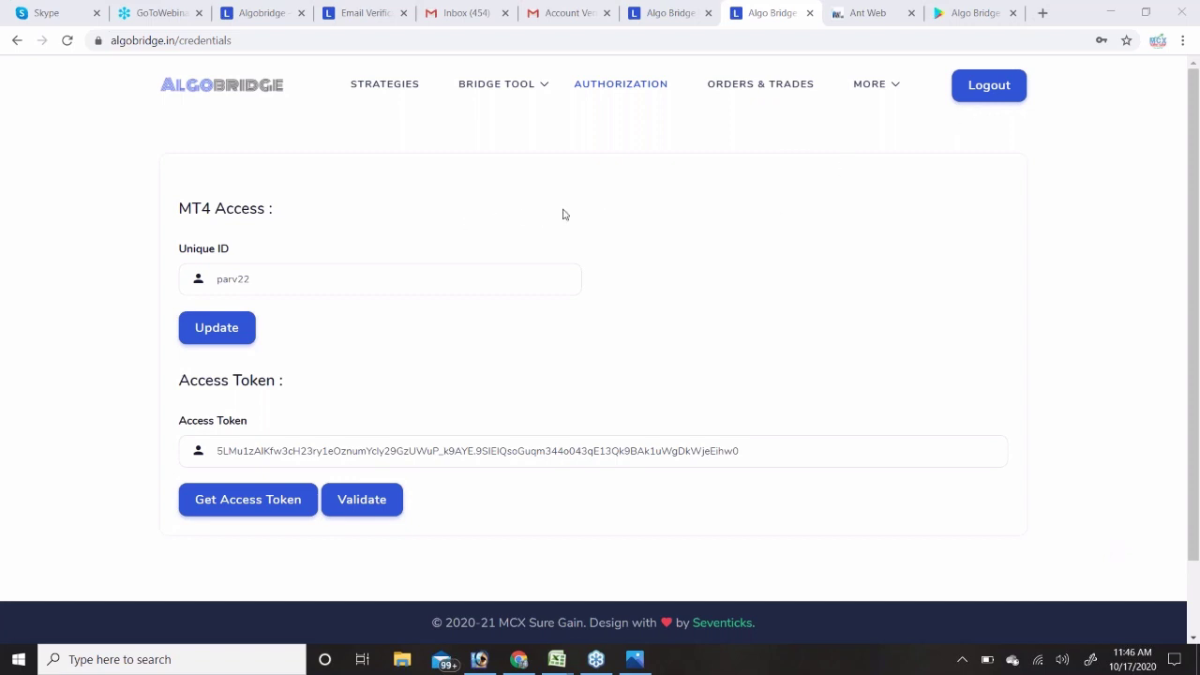
triple_click(686, 450)
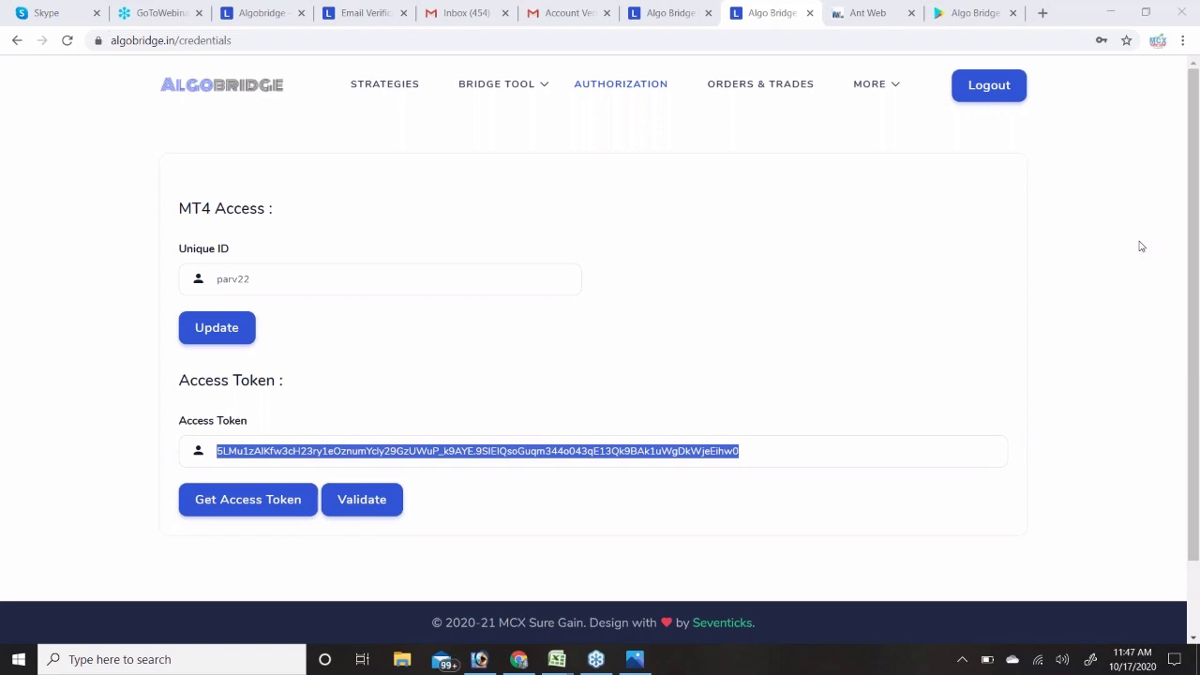
- Open the TW Bridge page and highlight the MA CROSSOVER strategy name among the free cards
mouse_move(490, 88)
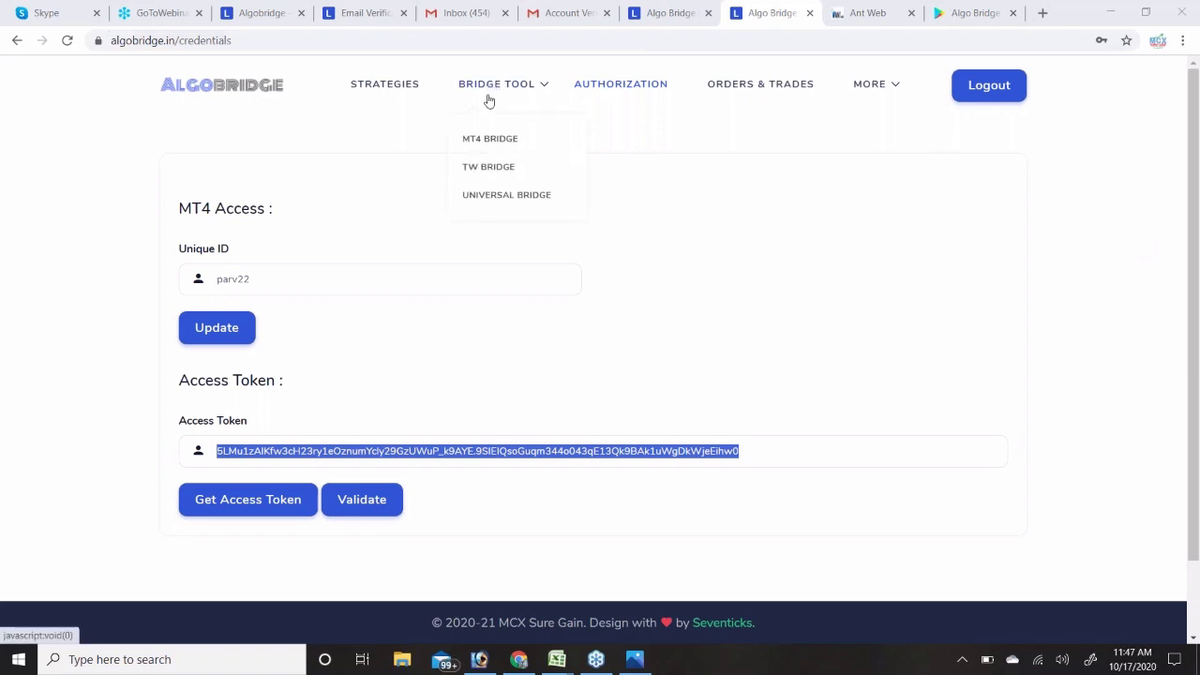
left_click(478, 175)
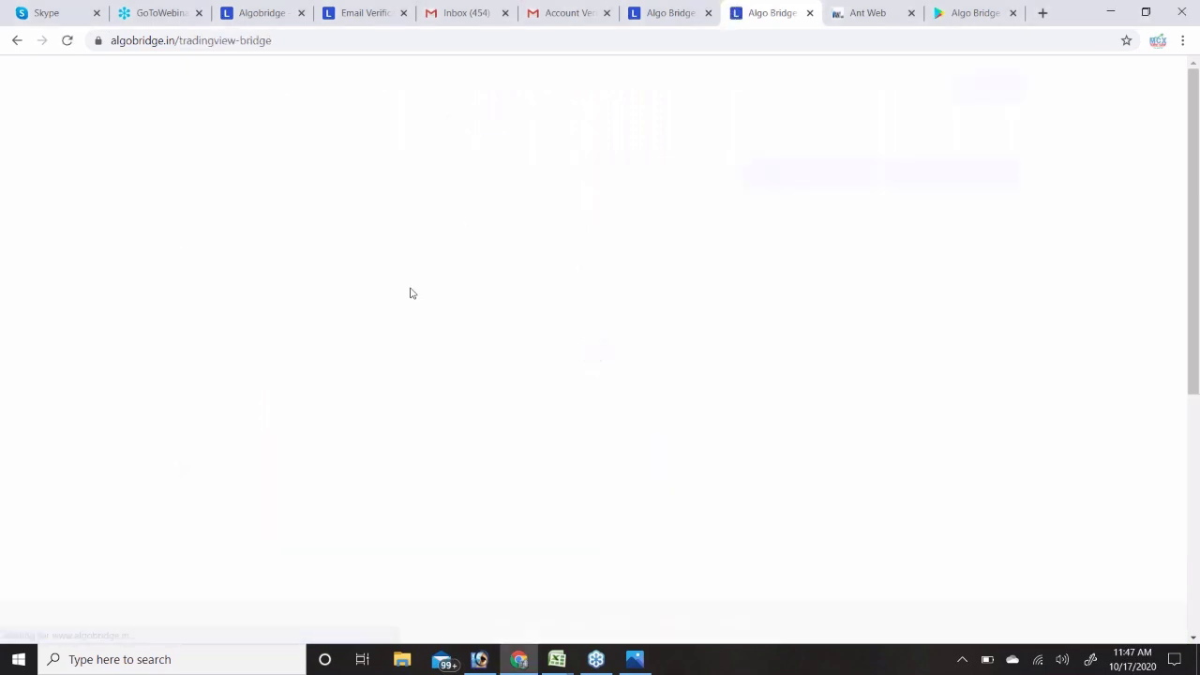
scroll(303, 260, "down", 3)
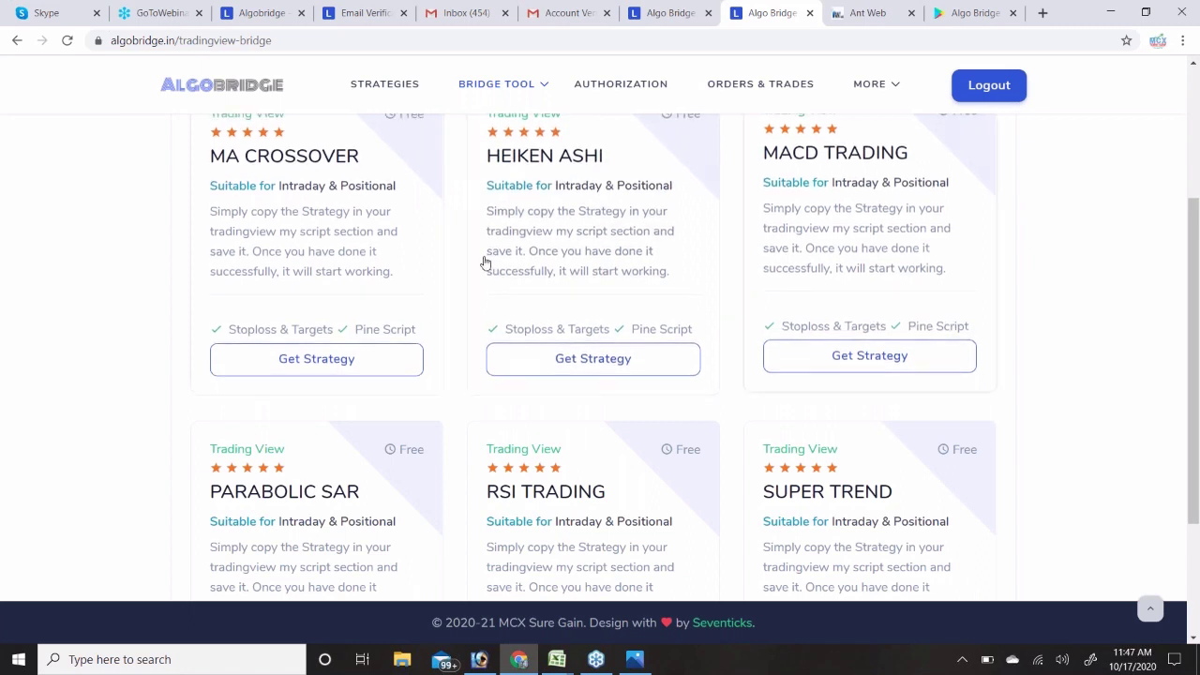
left_click_drag(212, 153, 365, 161)
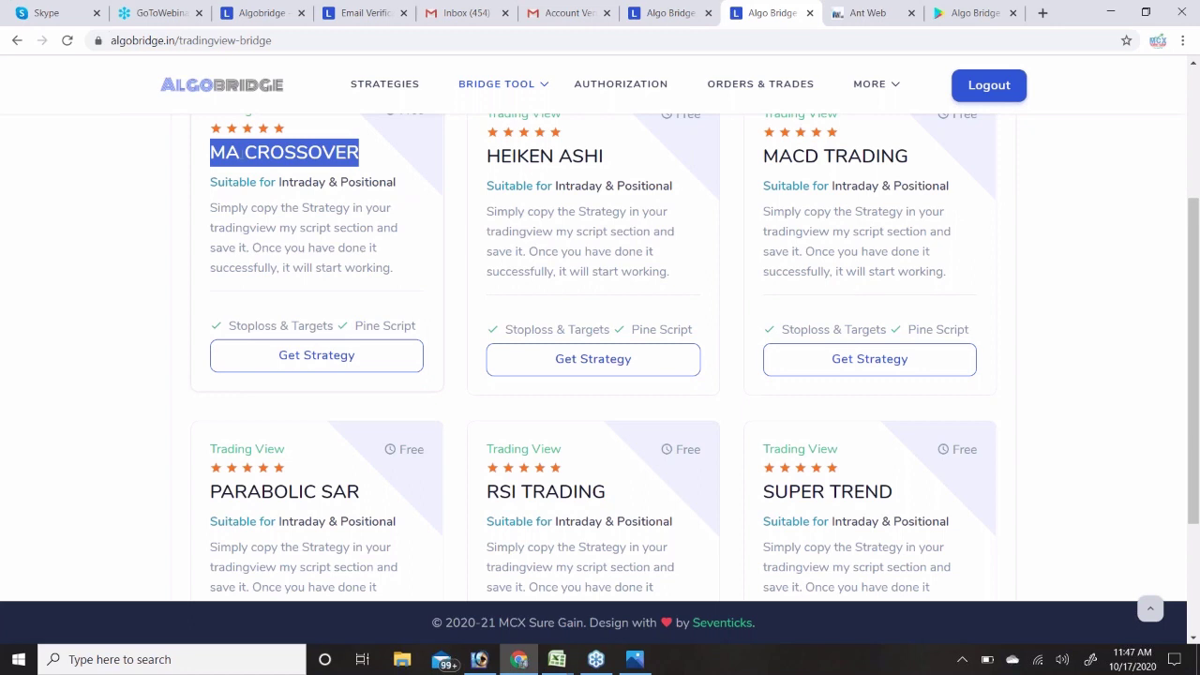
scroll(421, 294, "down", 2)
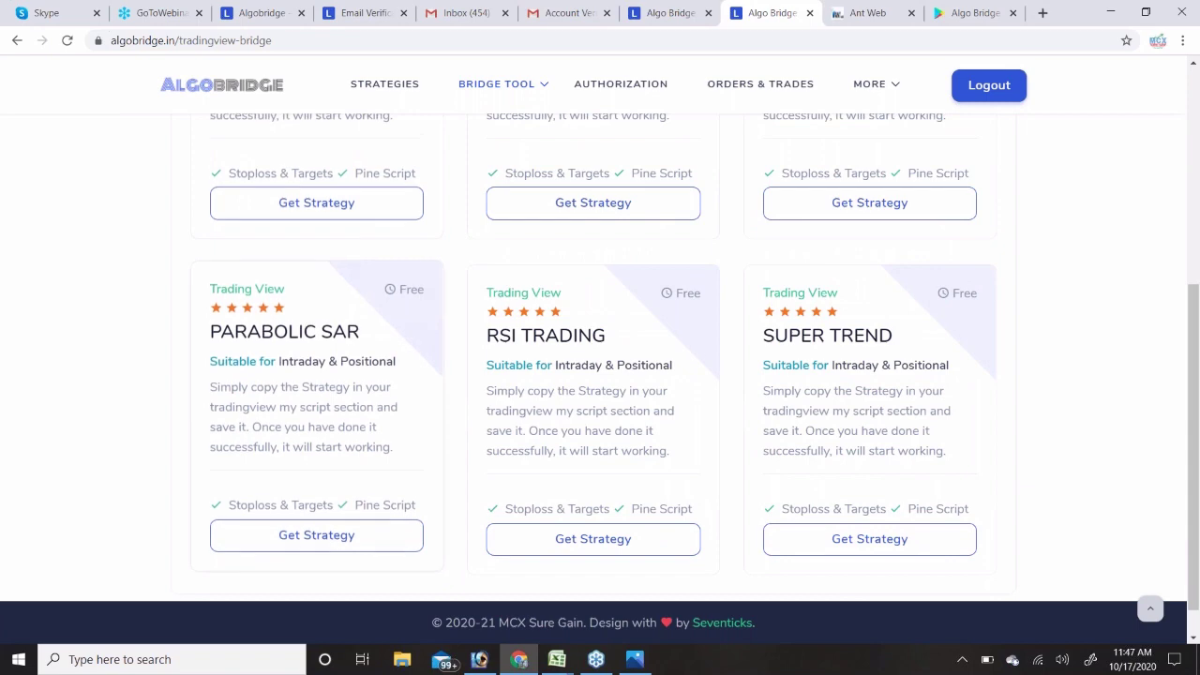
scroll(600, 356, "up", 2)
scroll(600, 356, "up", 2)
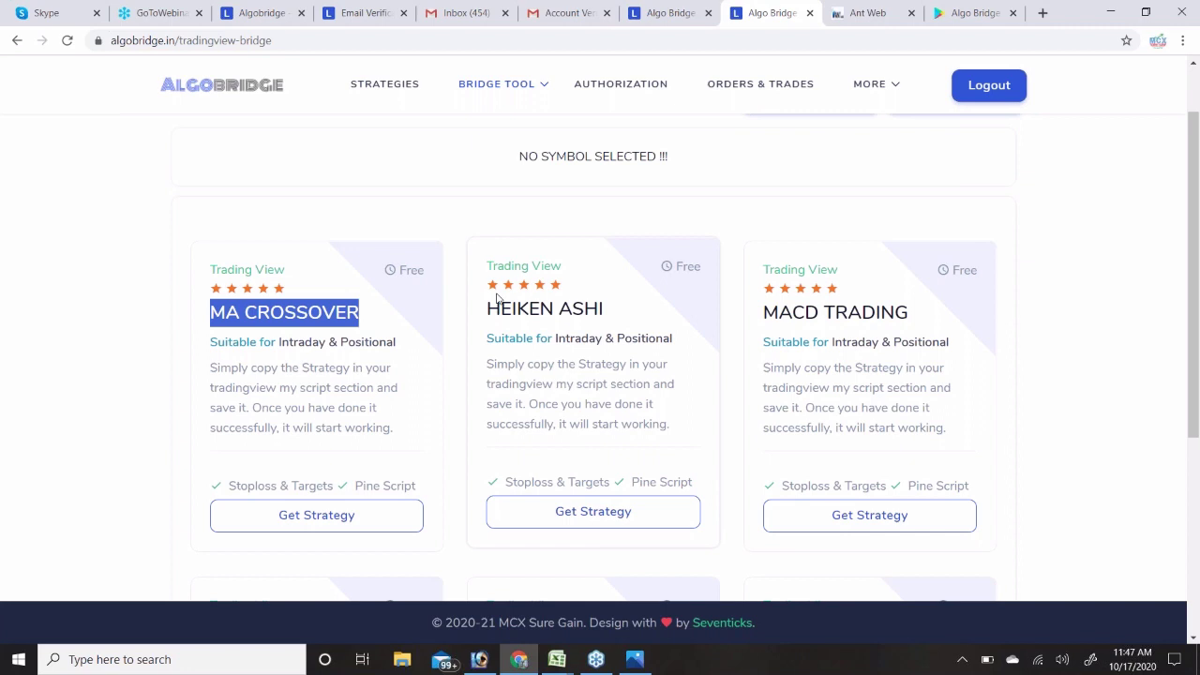
scroll(496, 298, "down", 2)
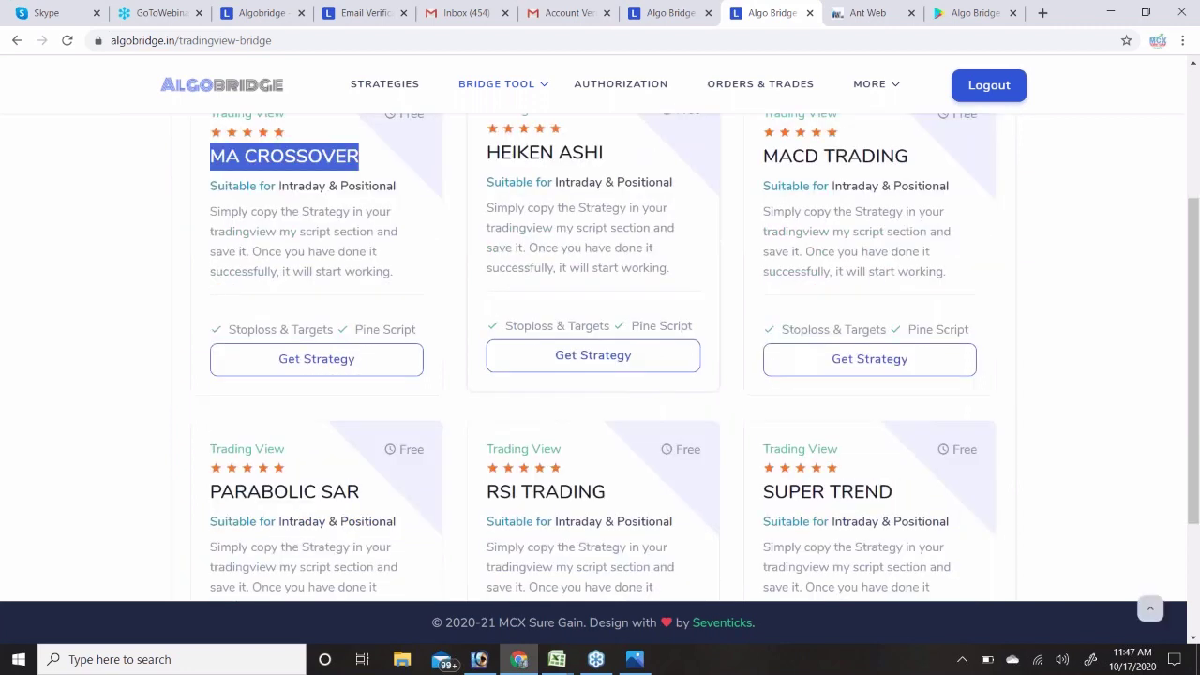
scroll(600, 356, "up", 3)
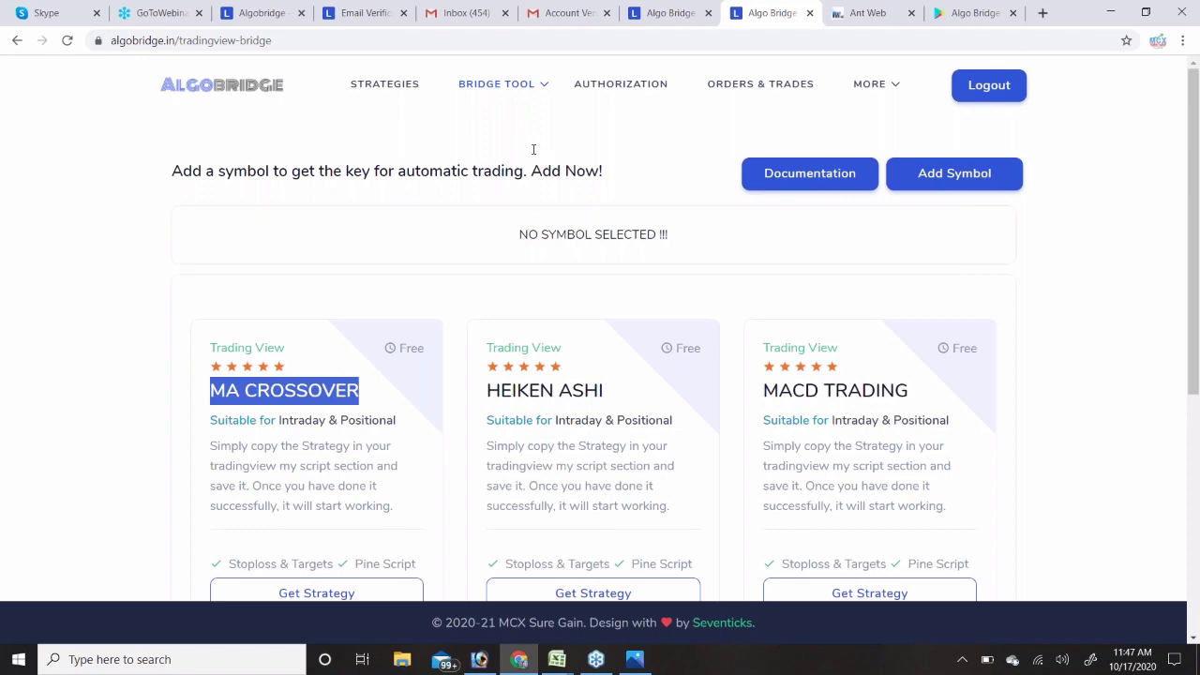
- Show the bridge types list and browse the free Heiken Ashi and MACD Trading strategy cards
left_click(498, 98)
scroll(549, 222, "down", 1)
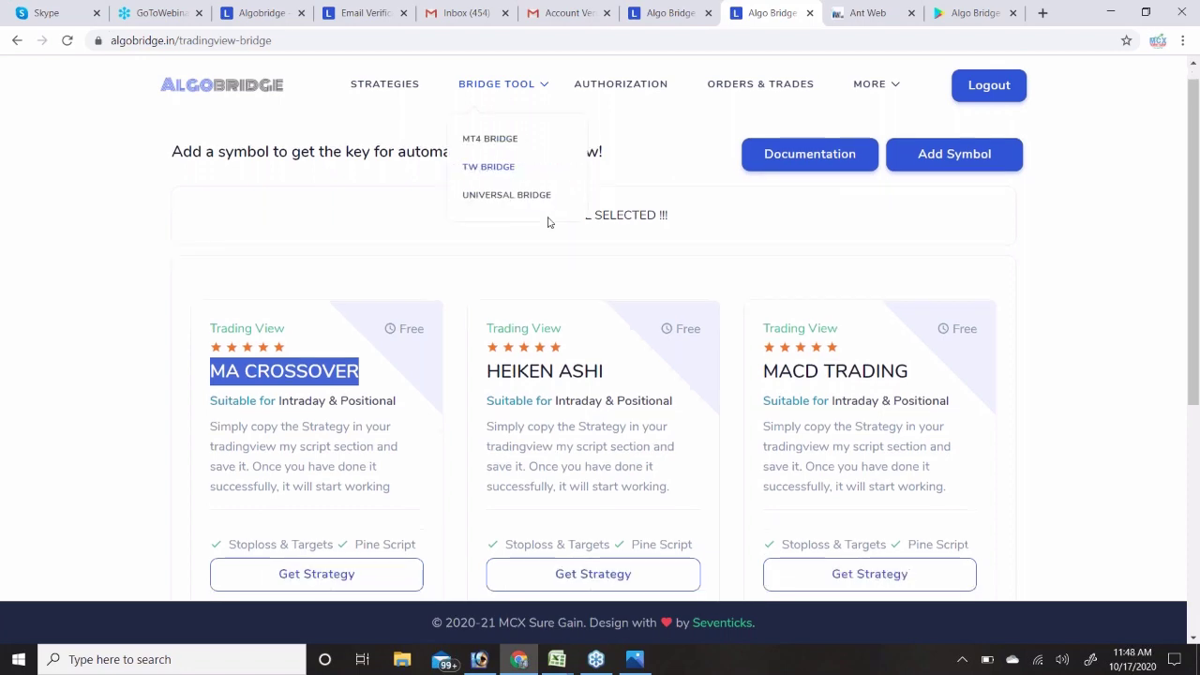
scroll(549, 222, "down", 2)
scroll(549, 222, "up", 3)
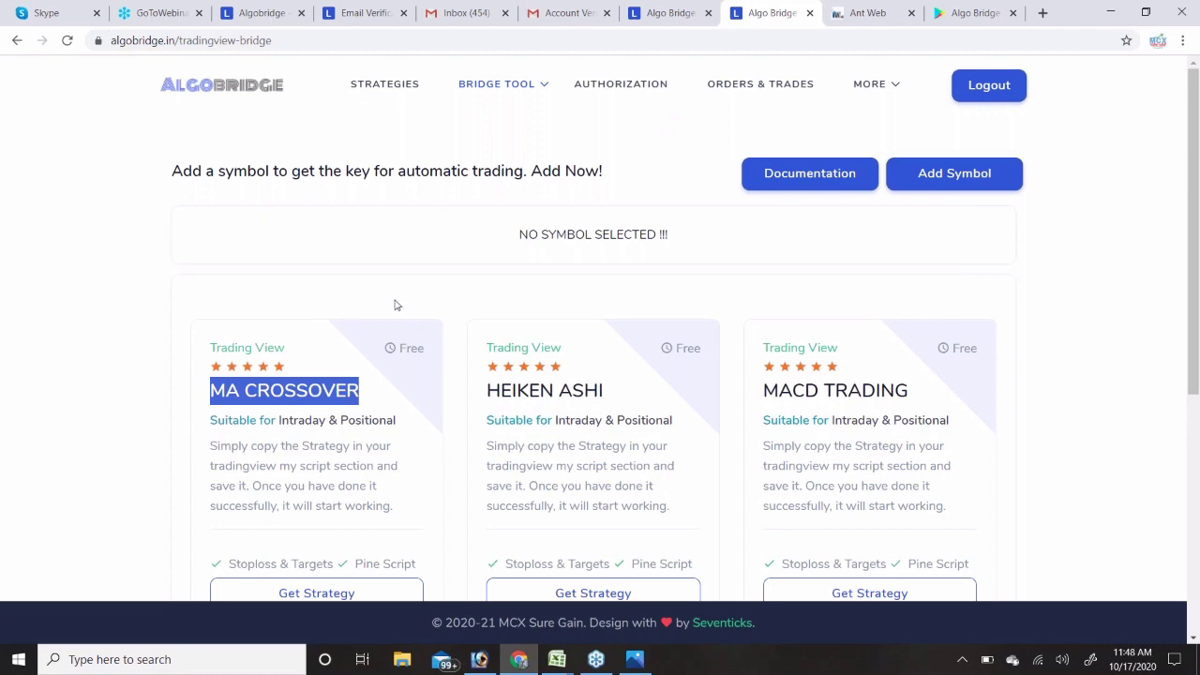
scroll(396, 306, "down", 1)
scroll(600, 374, "down", 4)
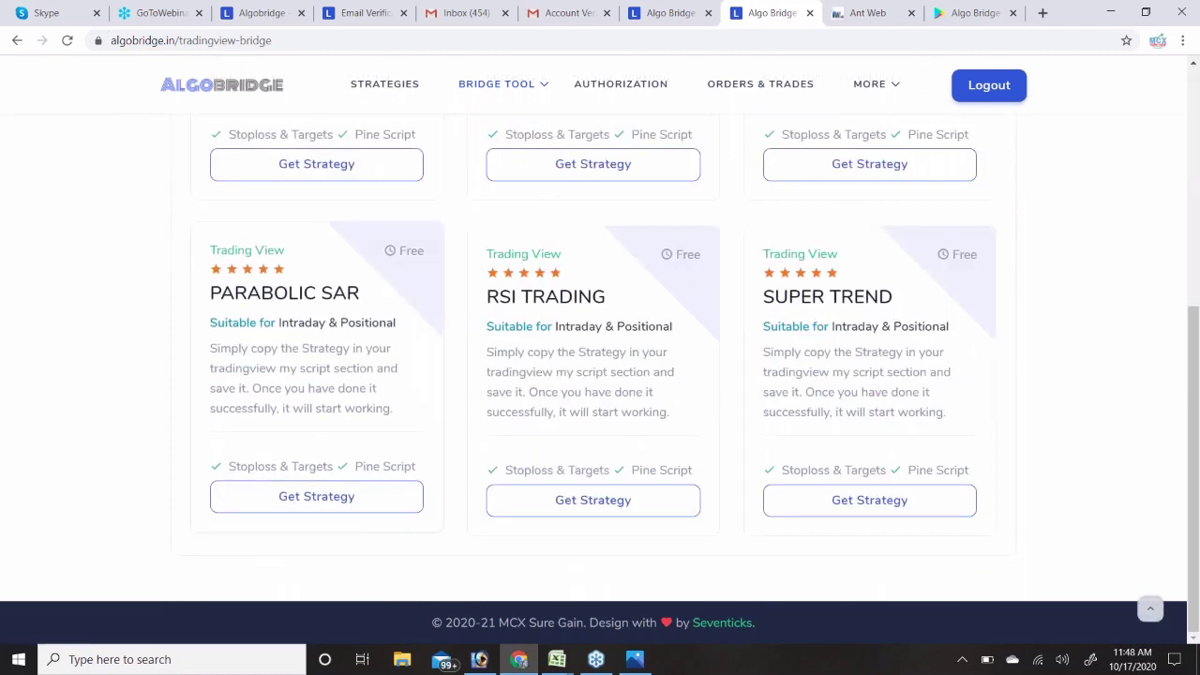
scroll(600, 375, "up", 4)
scroll(600, 375, "down", 4)
scroll(600, 375, "up", 4)
triple_click(284, 347)
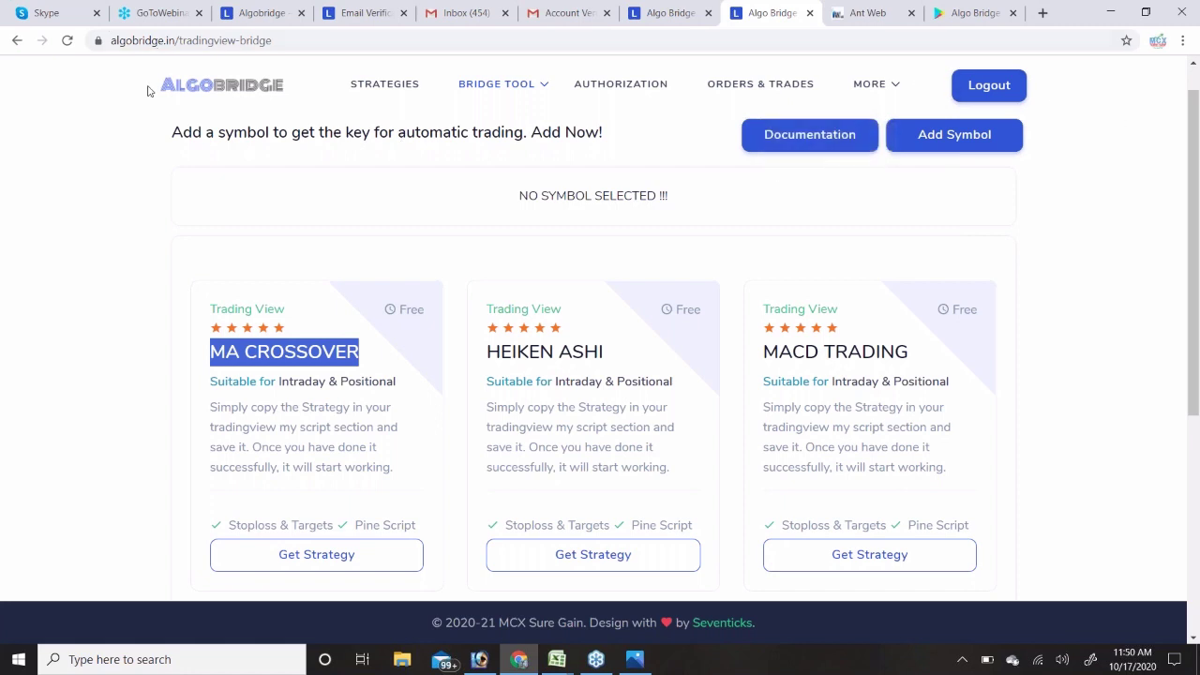
- Check the Authorization page, then return to Our Strategies listing Eagle 75%, Intramax 70%, Super Trend 65%
left_click(367, 84)
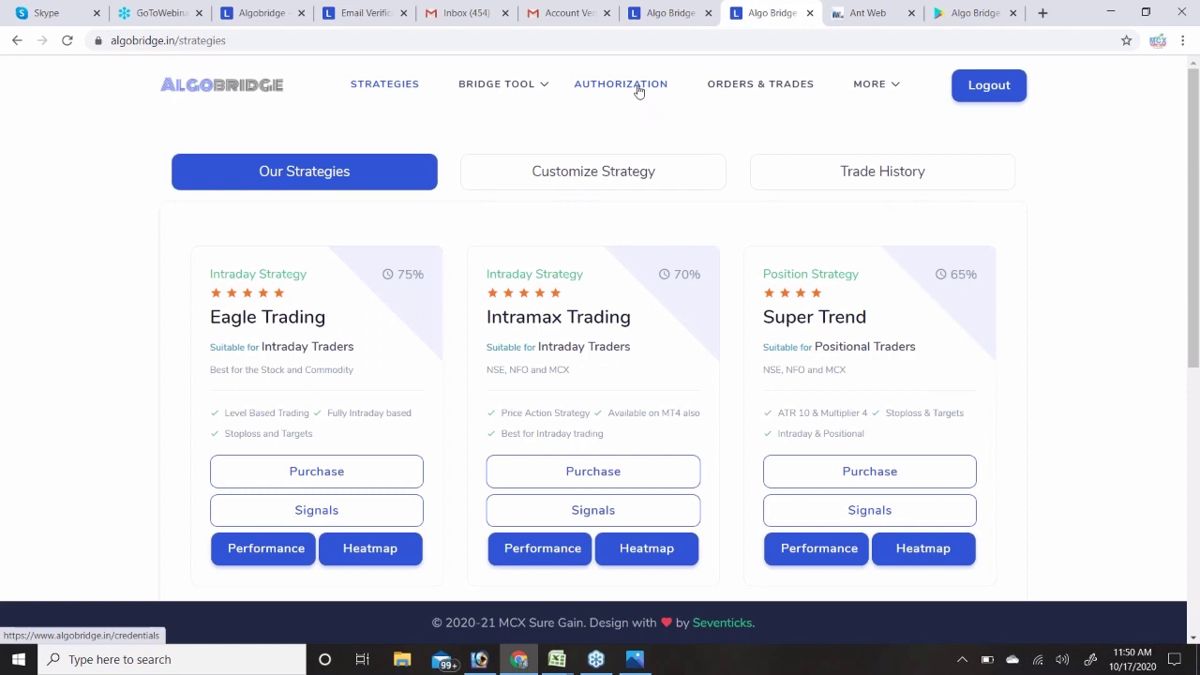
left_click(636, 86)
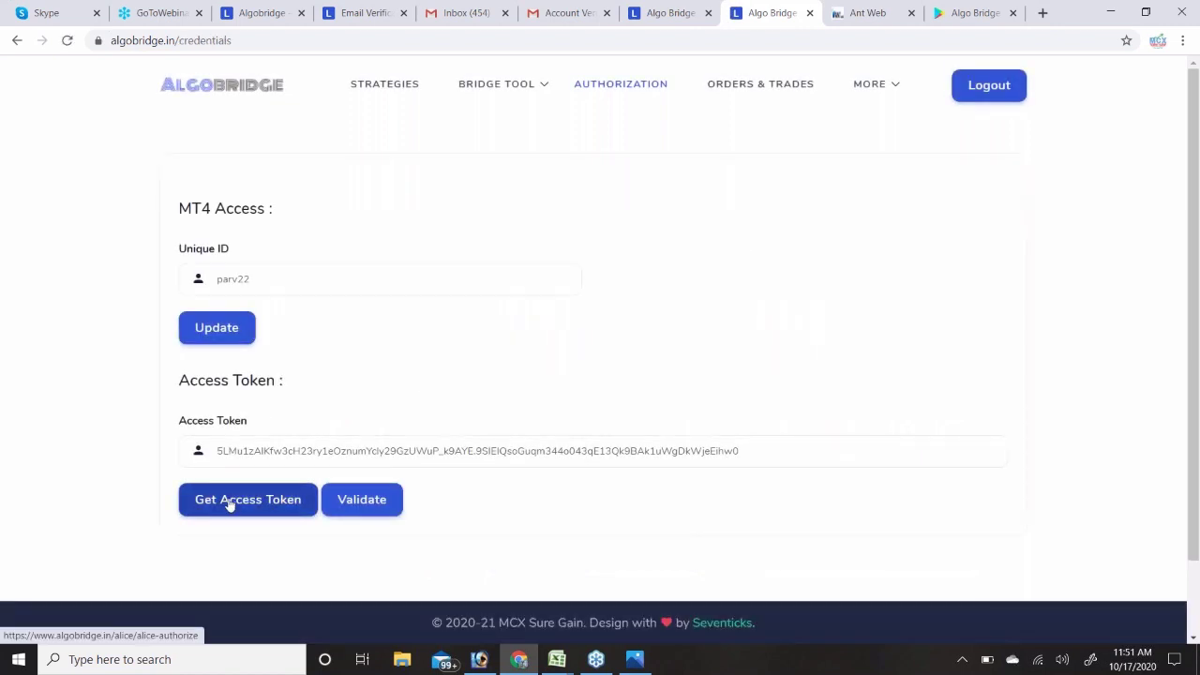
left_click(391, 85)
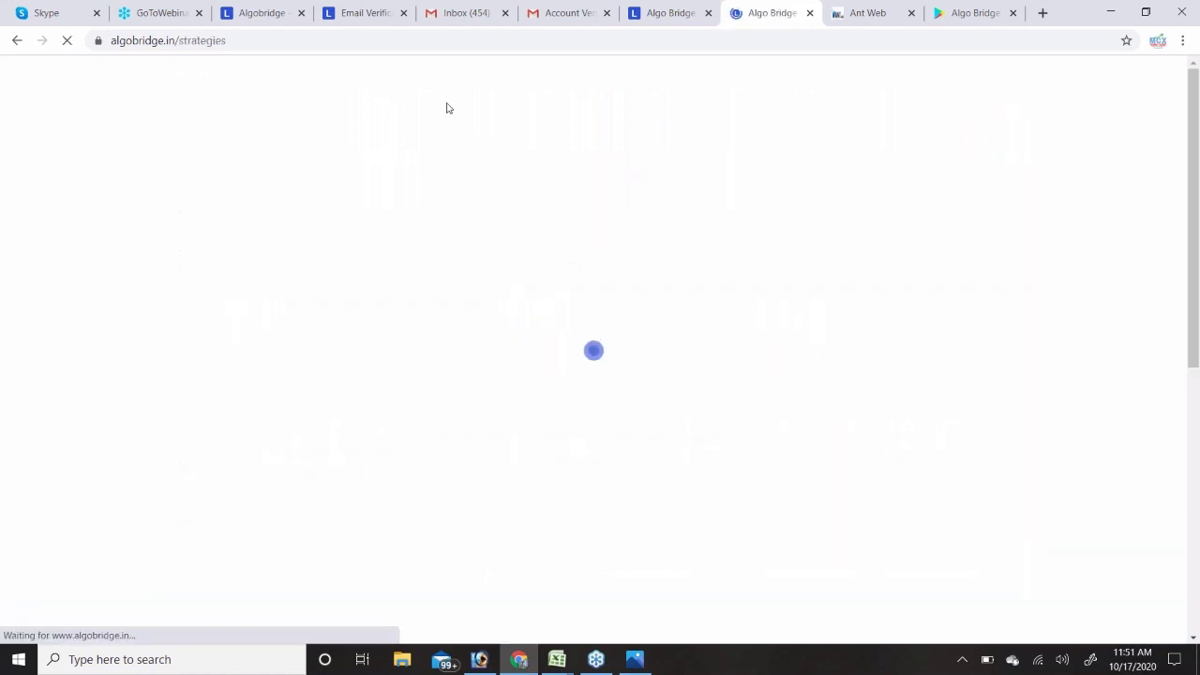
scroll(552, 225, "down", 3)
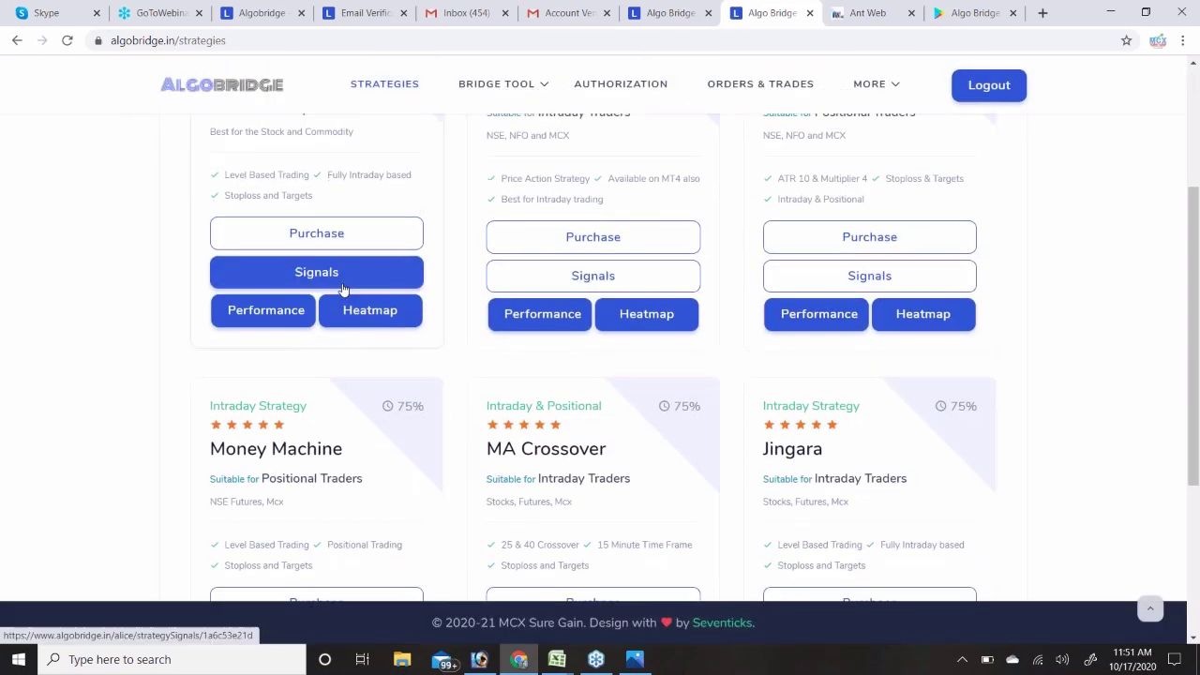
scroll(535, 313, "up", 3)
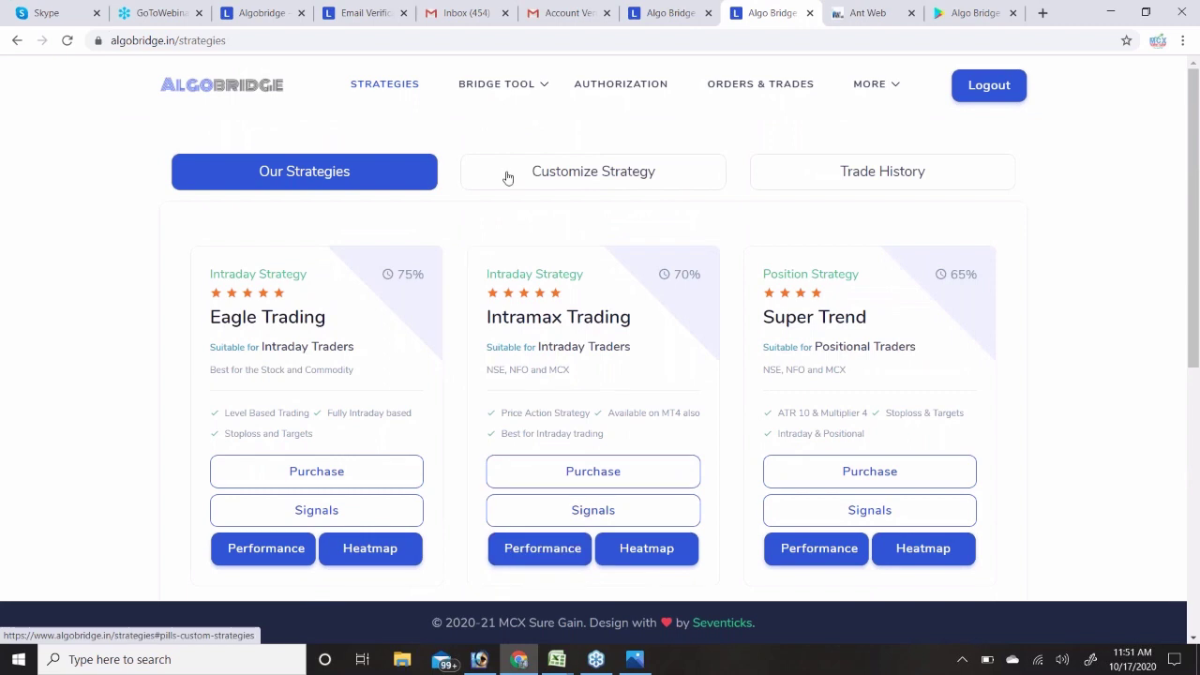
- On the Customize Strategy tab, start and then stop the Eagle BANKNIFTY OCT FUT instrument
left_click(506, 177)
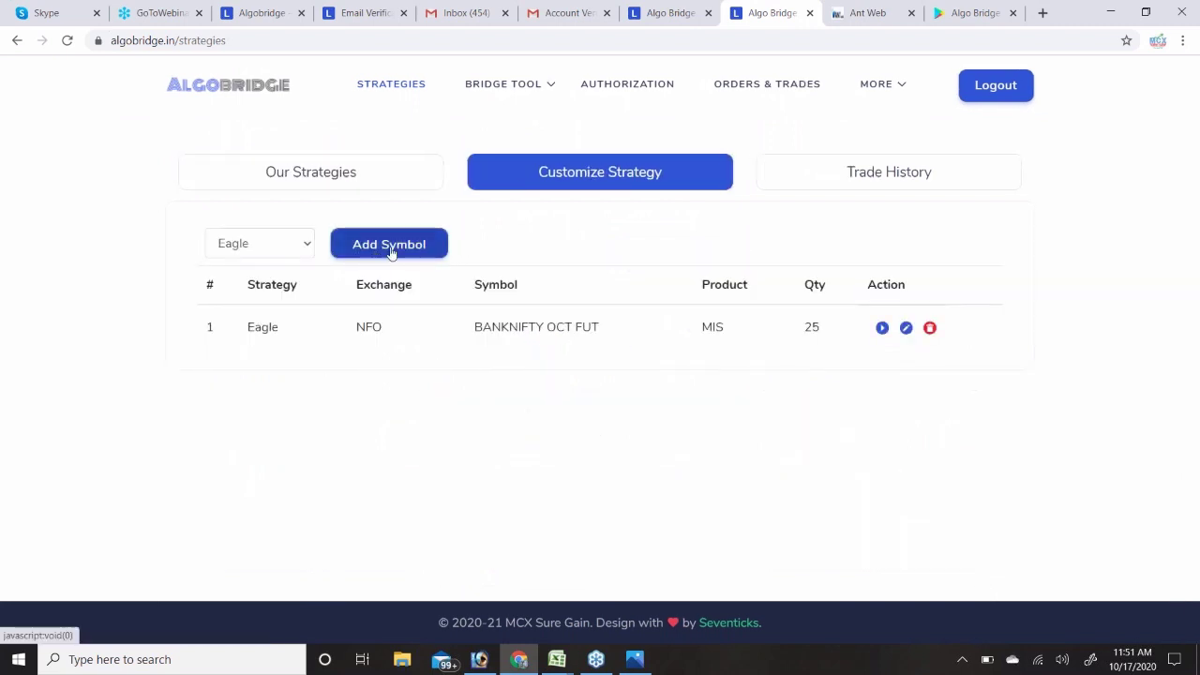
left_click(882, 329)
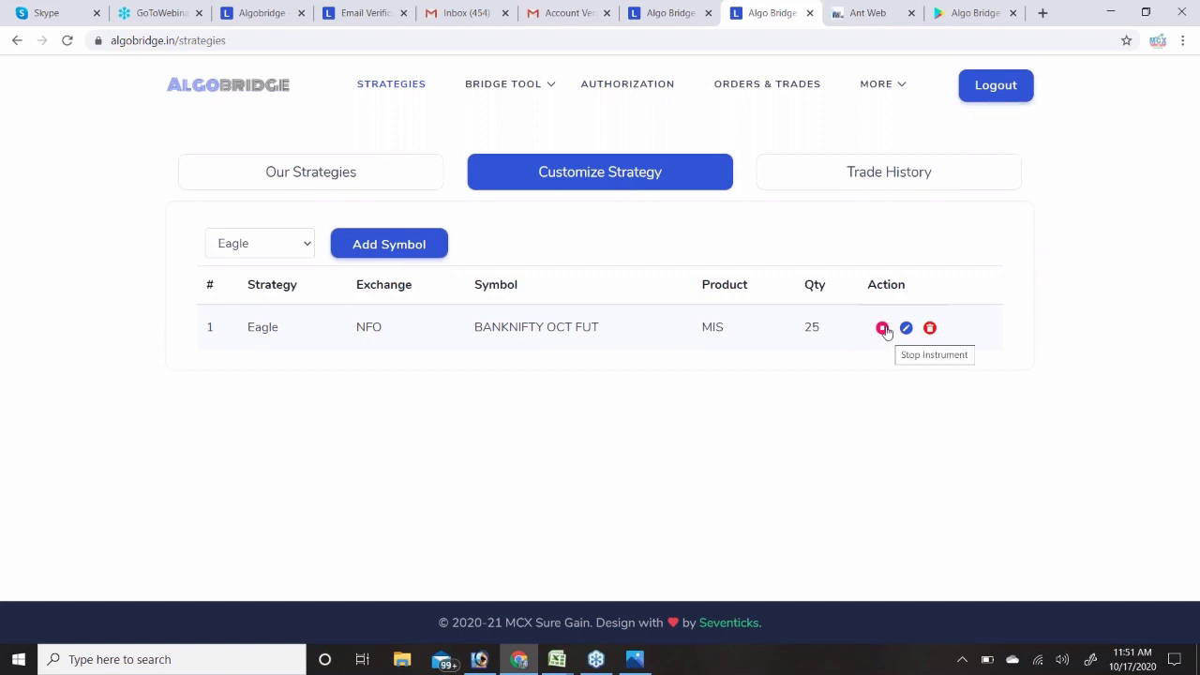
left_click(882, 328)
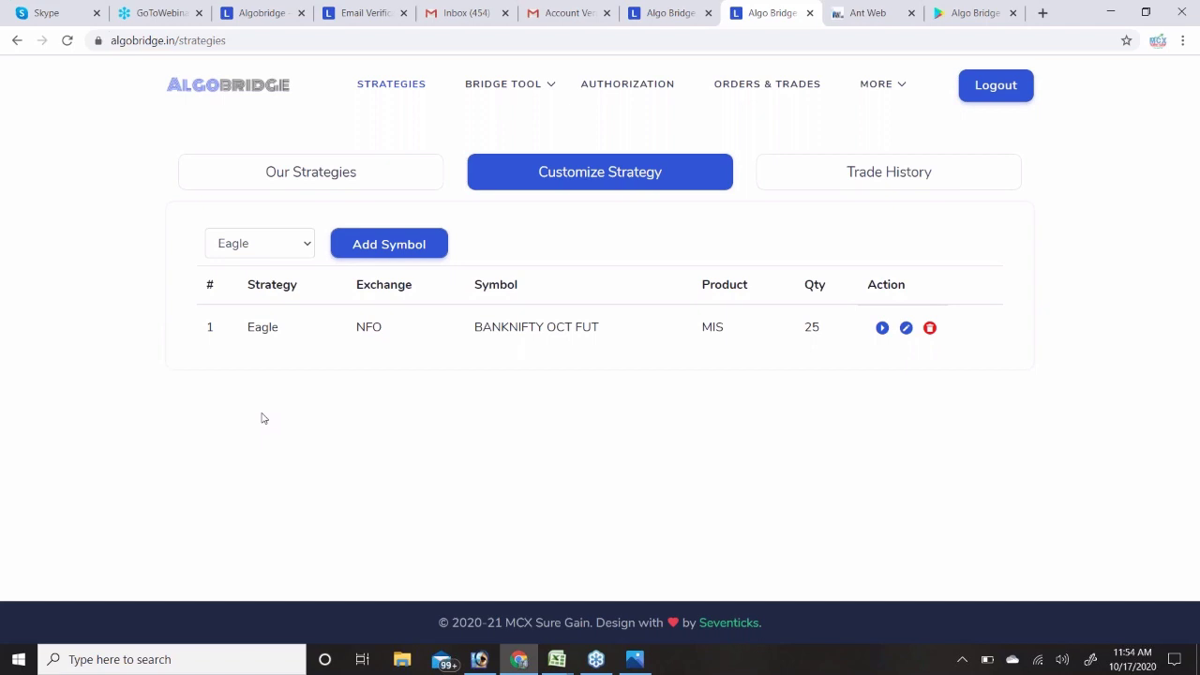
- Go to the Authorization page showing the MT4 Access unique ID and Access Token fields
left_click(621, 84)
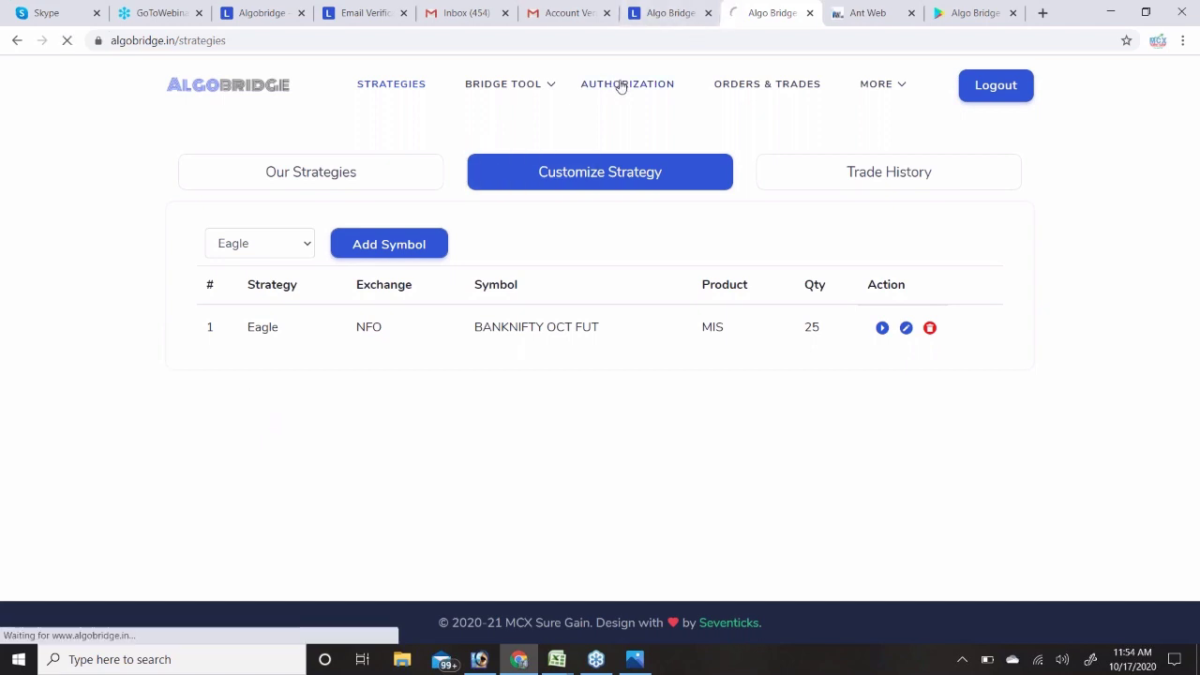